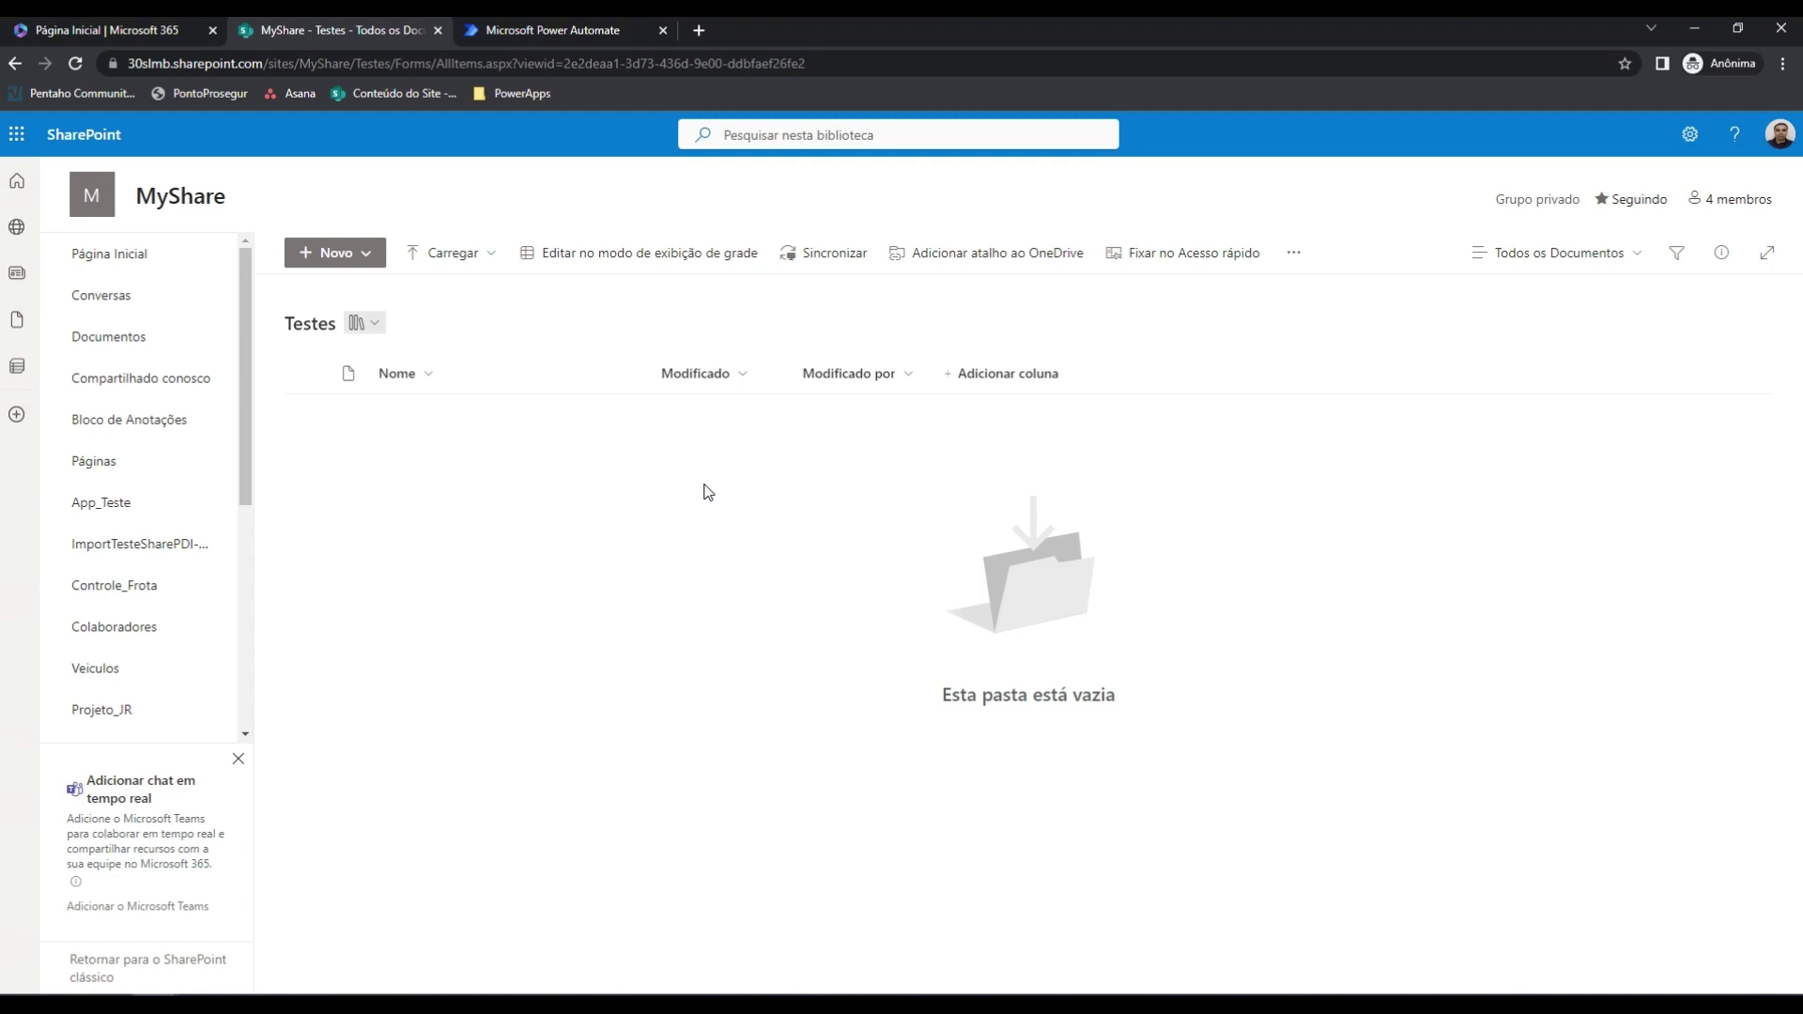
Switch to Power Automate and start an automated cloud flow named Upload_SharePoint
left_click(537, 26)
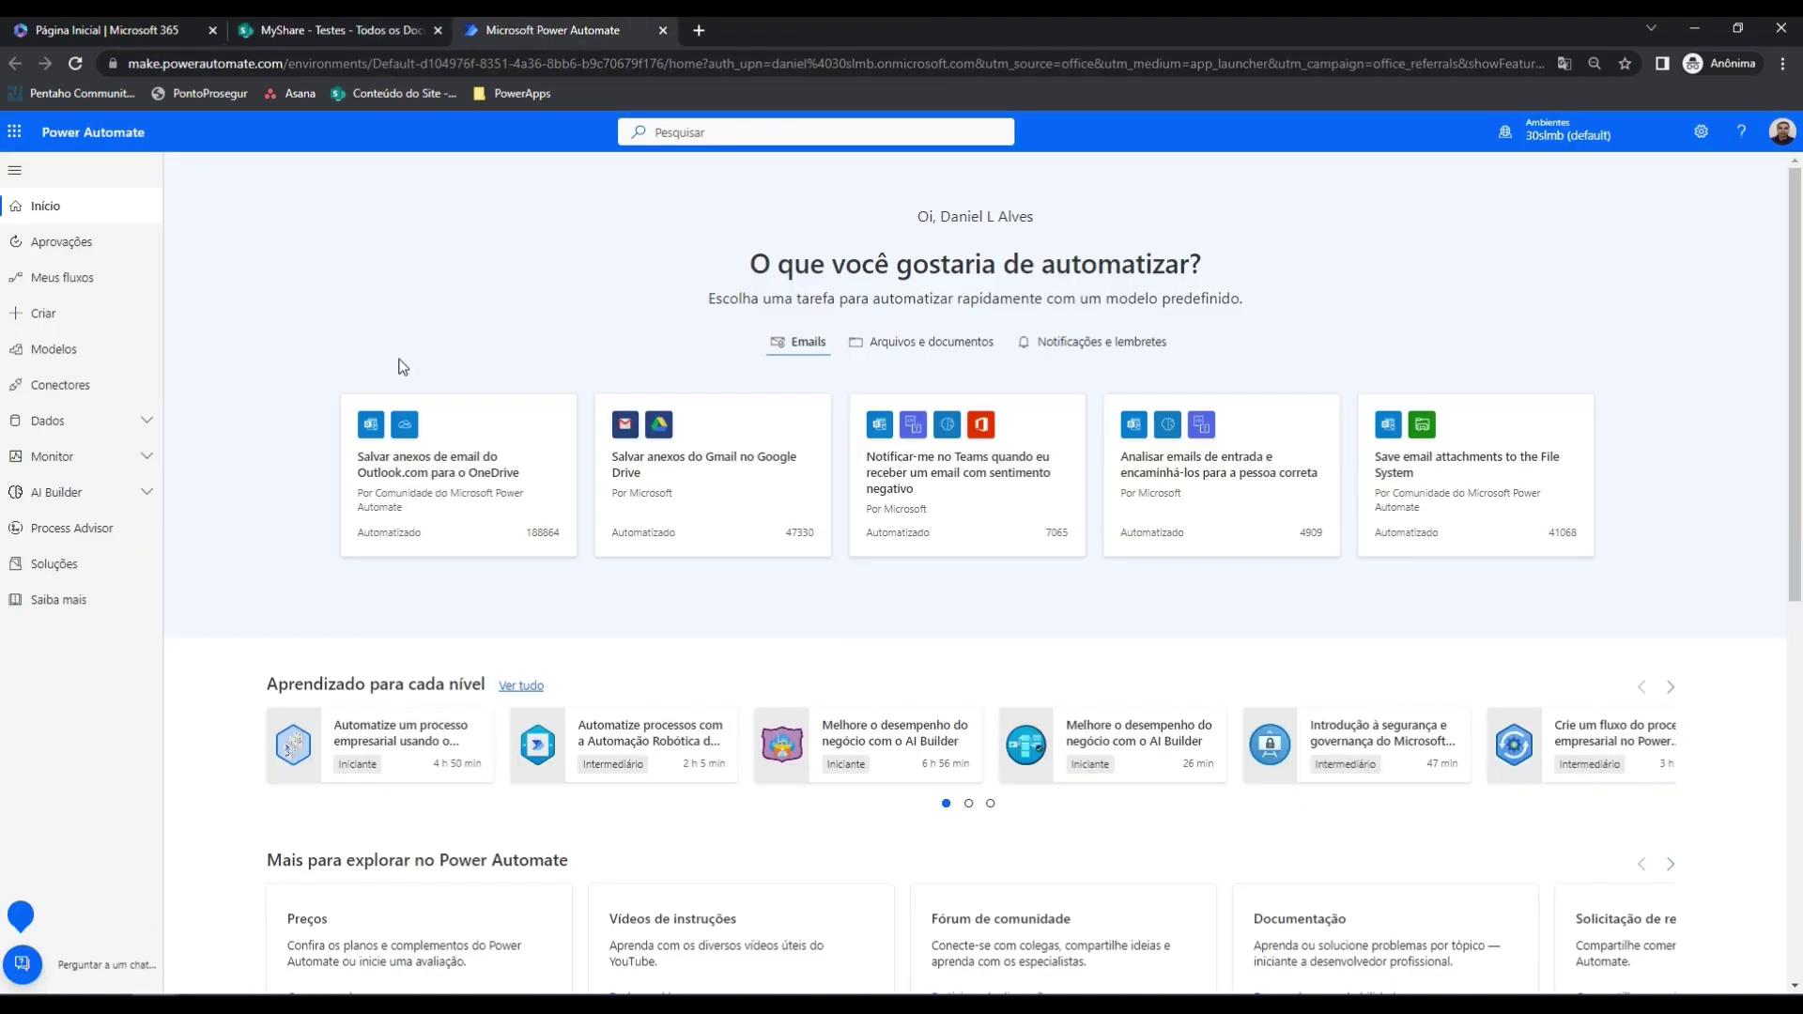
left_click(44, 320)
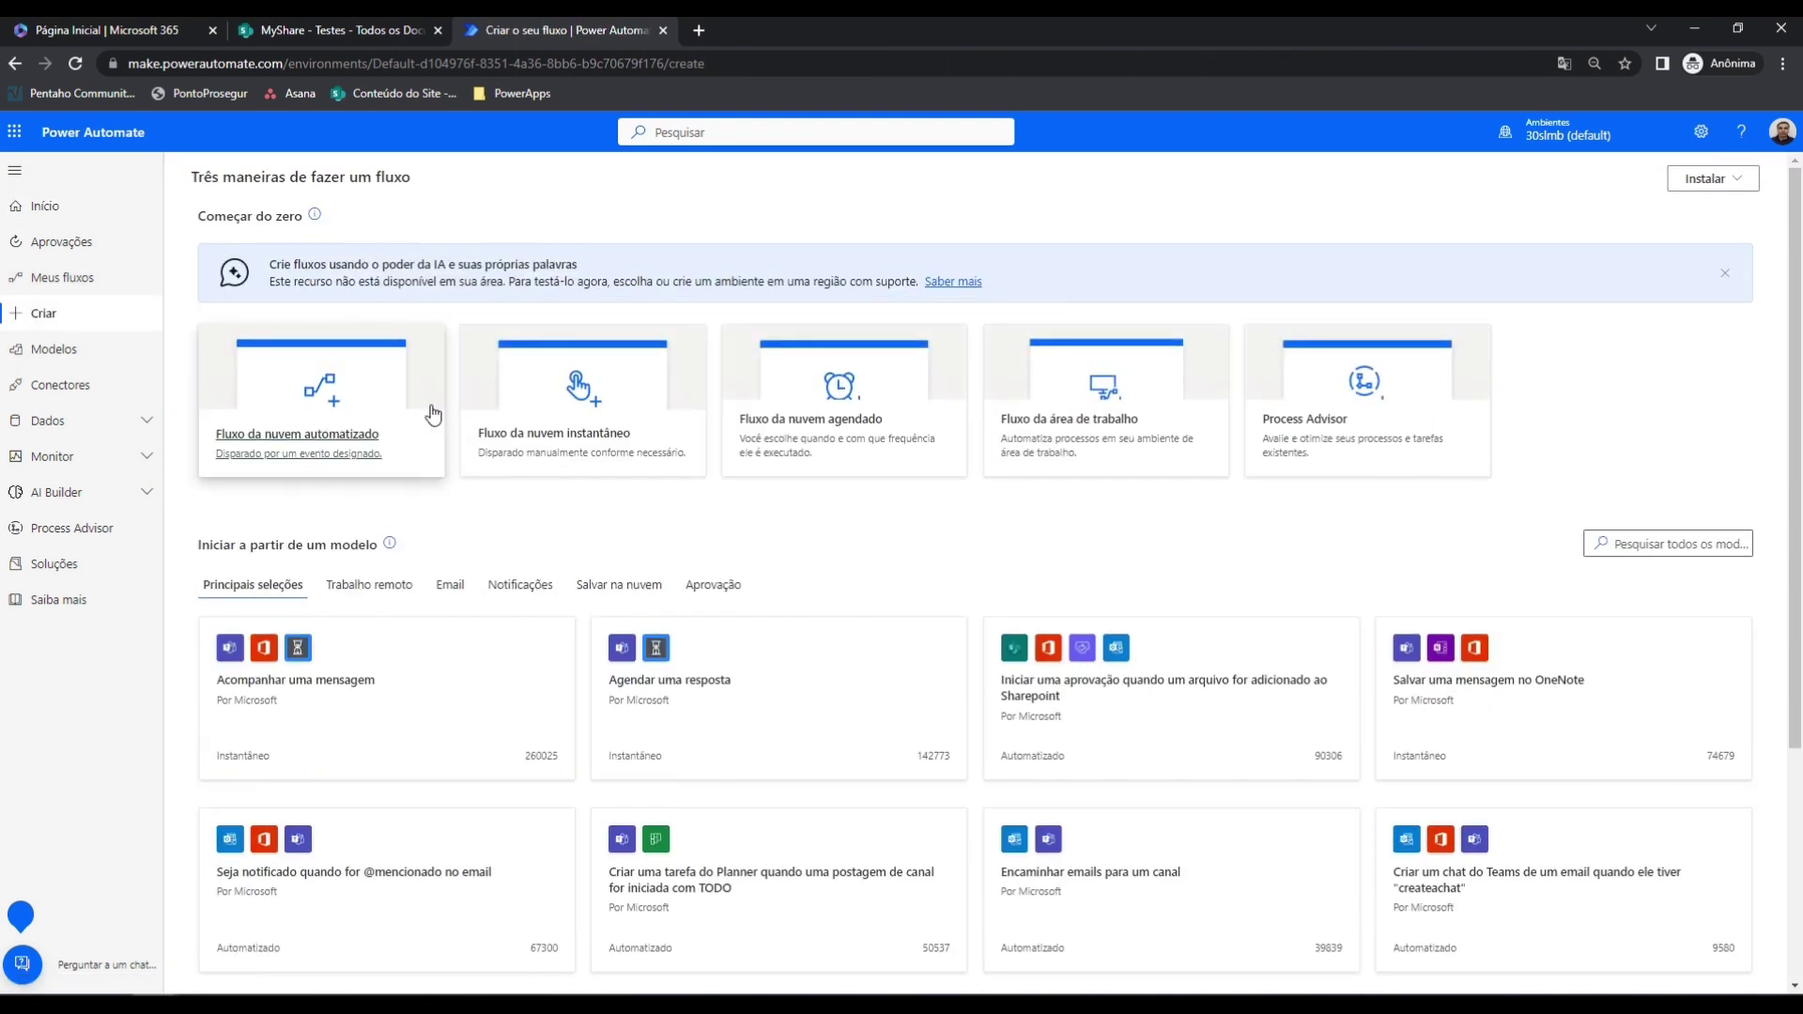
left_click(349, 420)
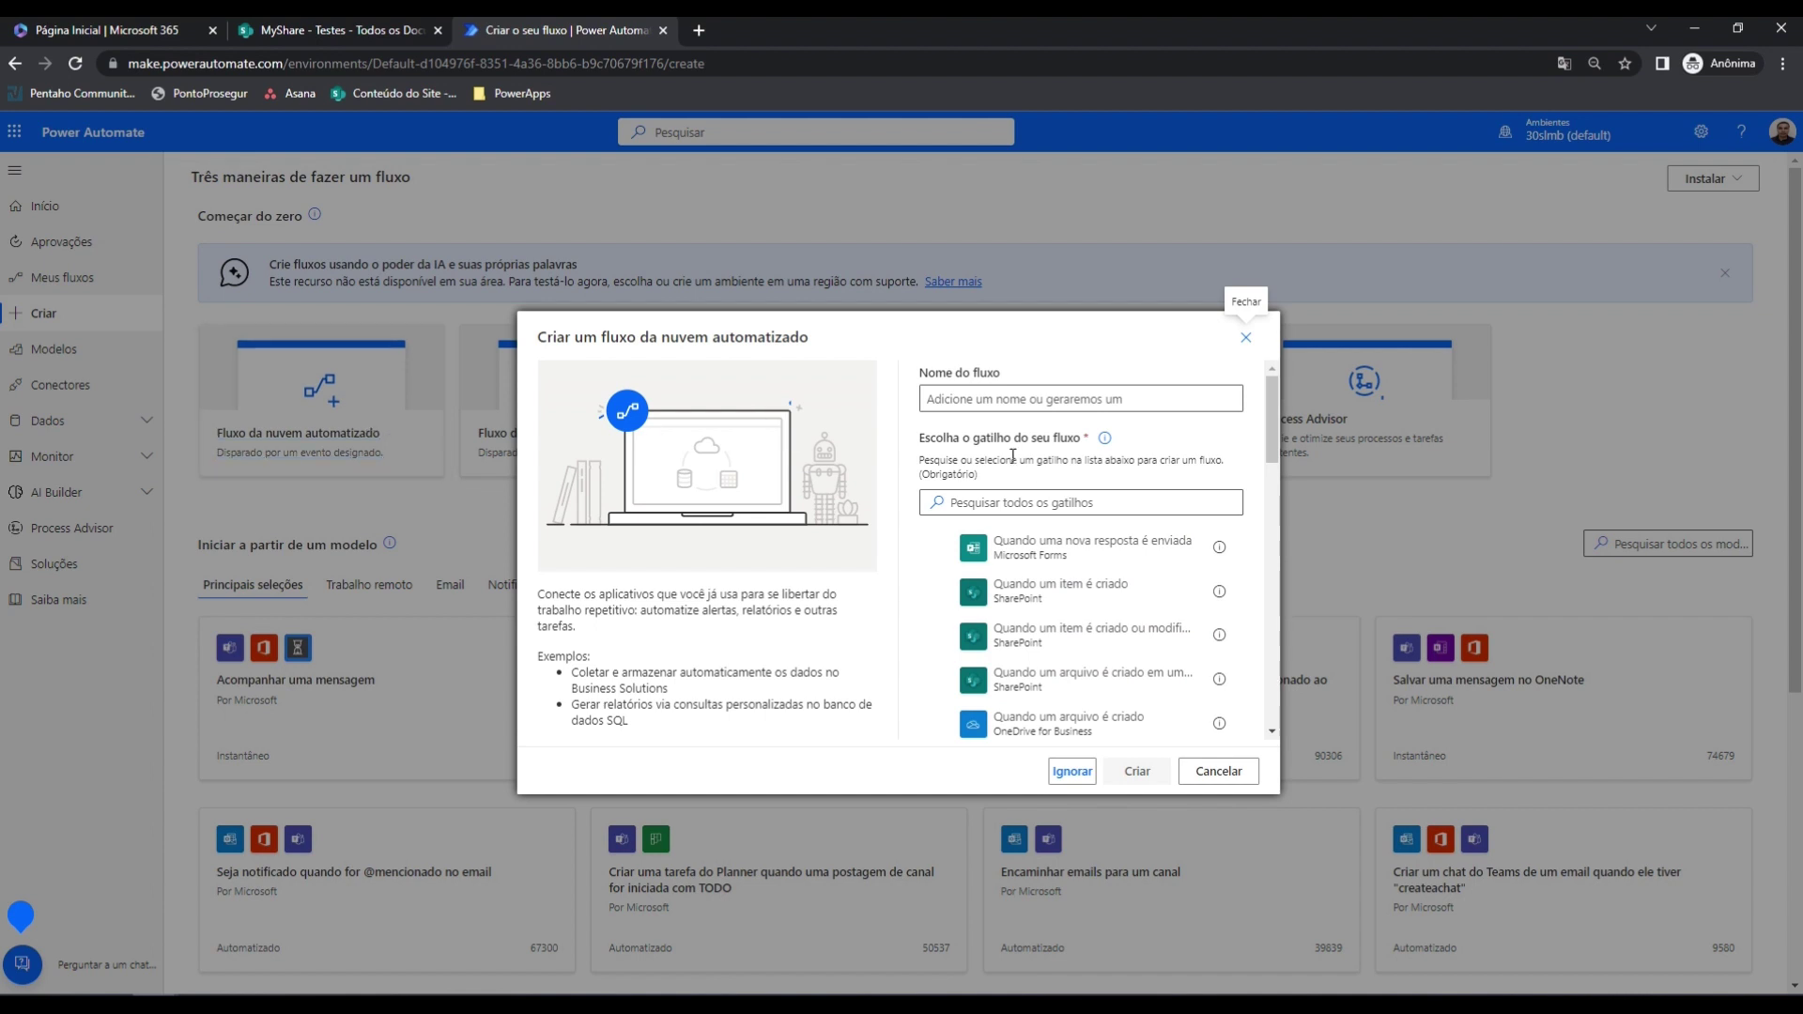
left_click(996, 405)
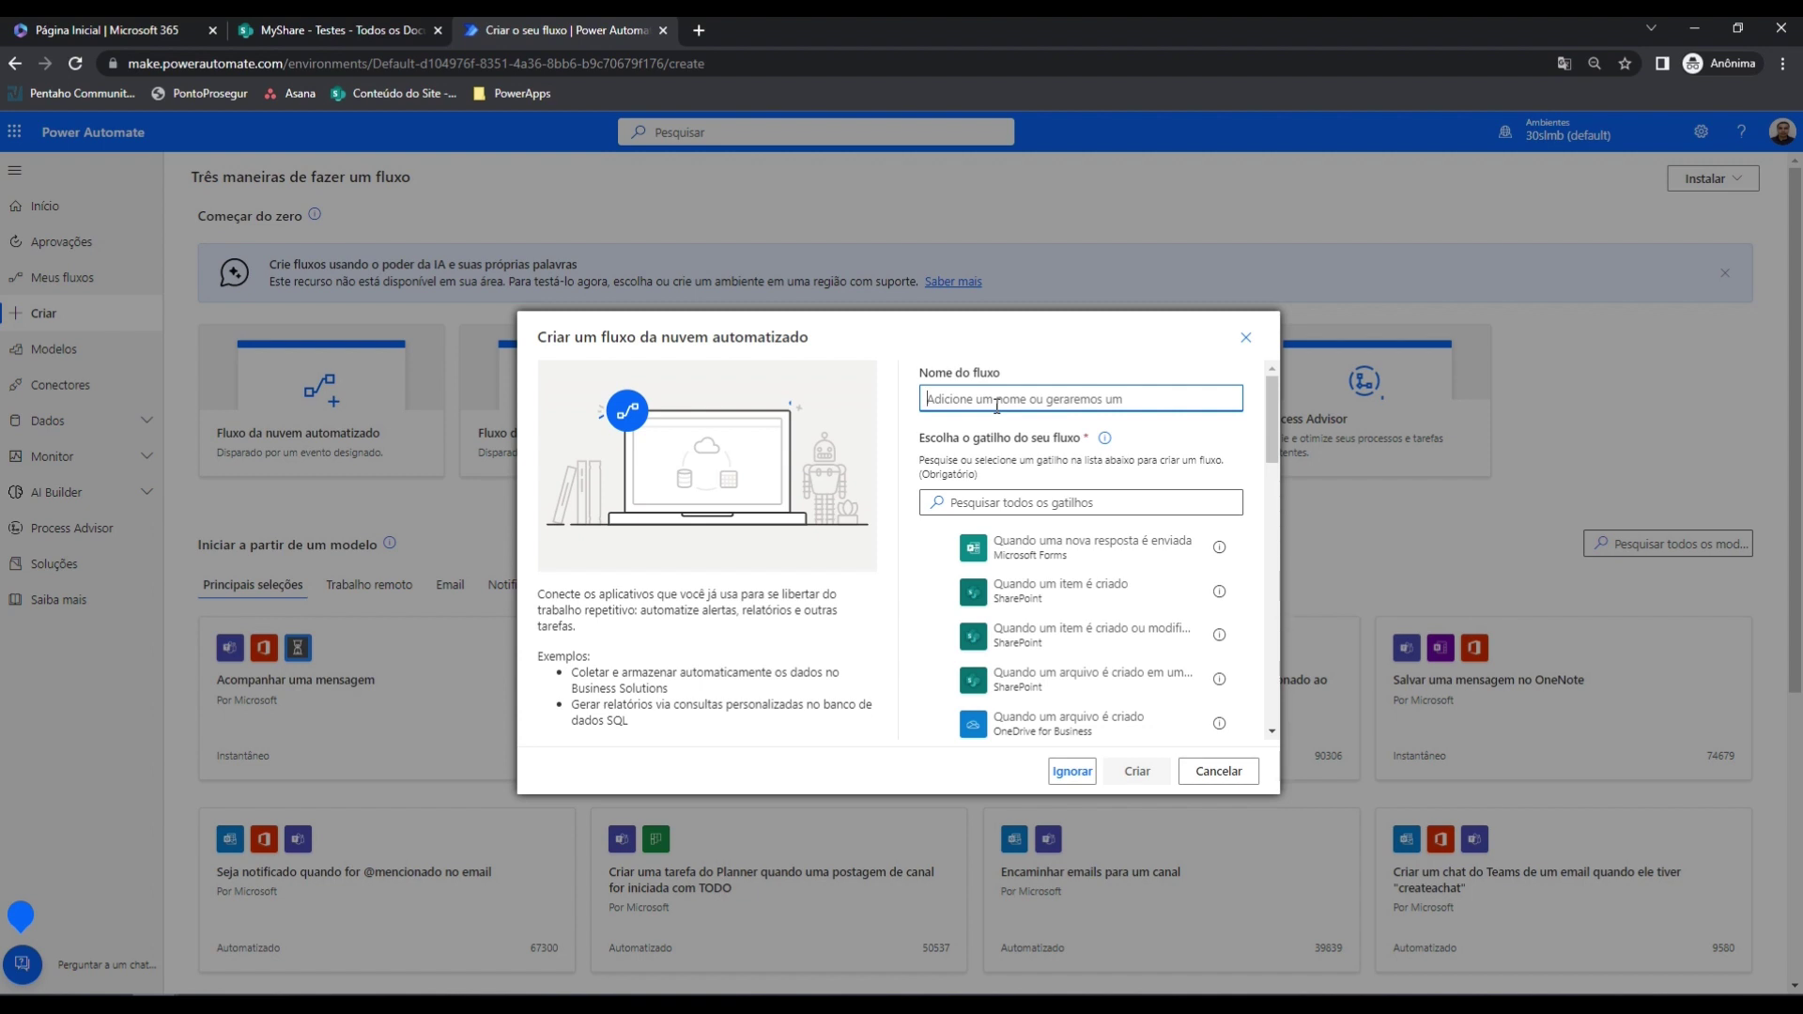
type("Upla")
type("o")
type("ad")
type("_Share")
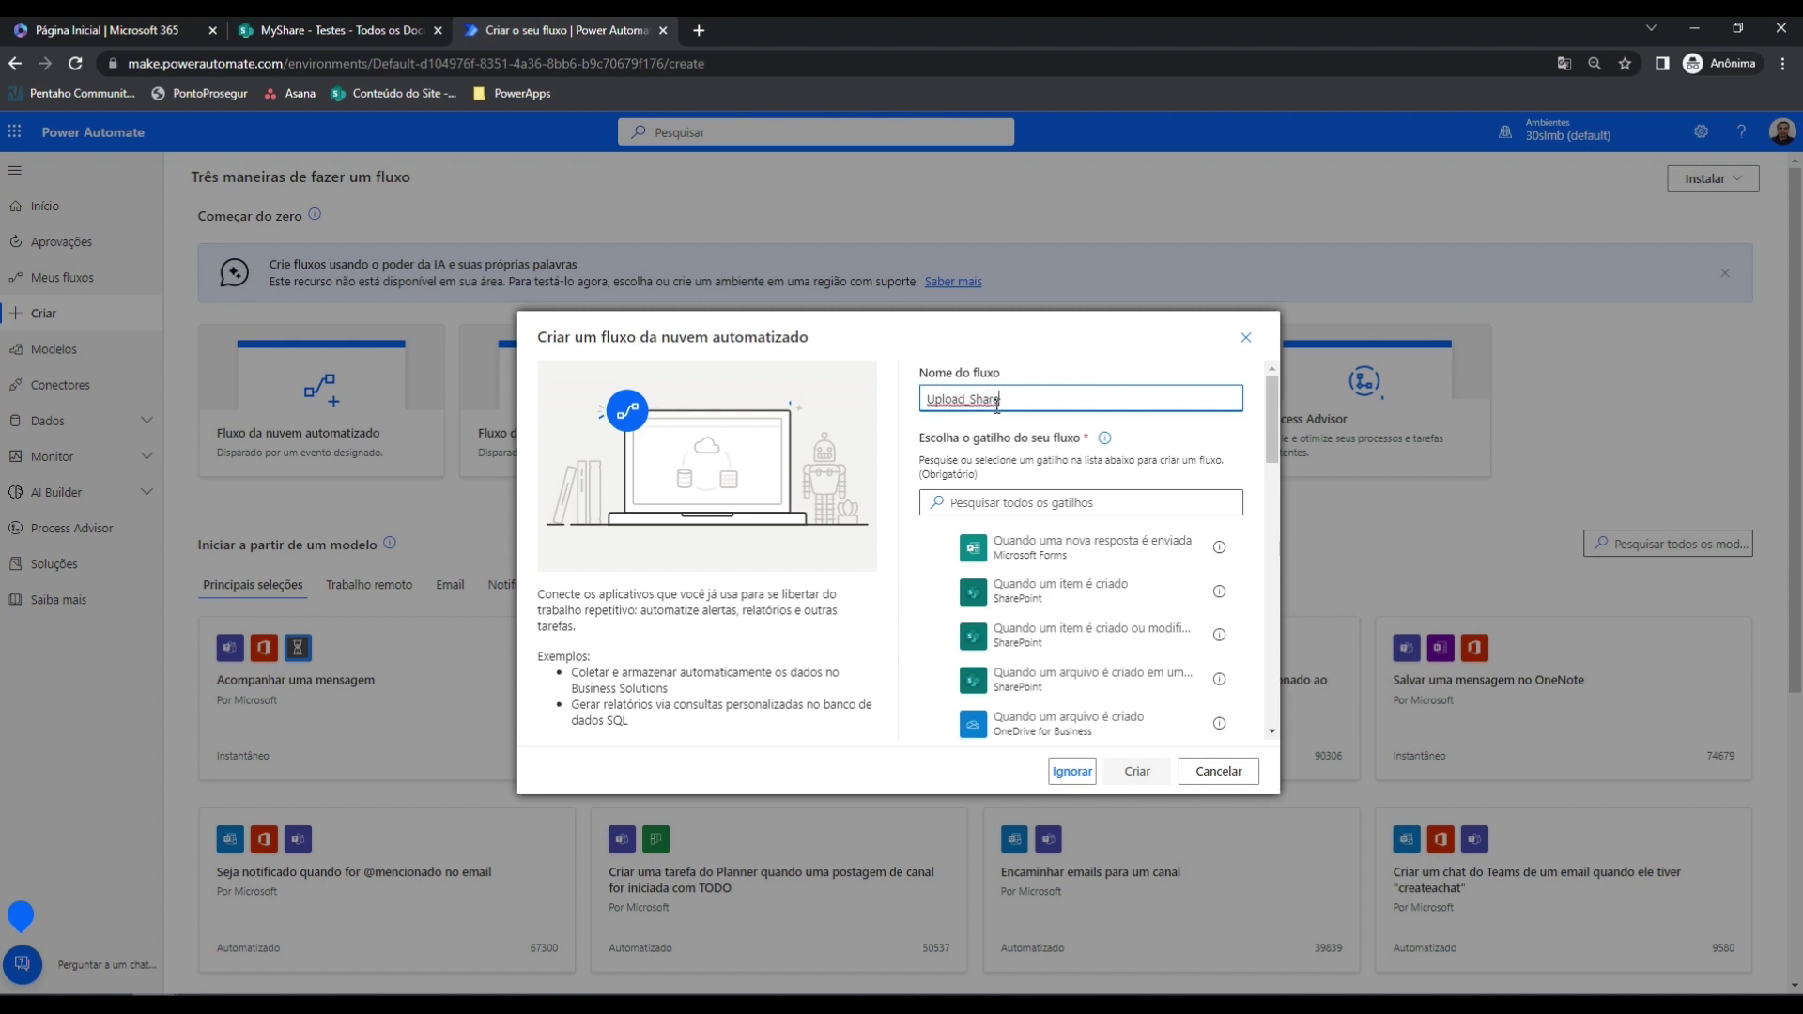
type("Point")
Search the triggers for "sharep" and create the flow with the SharePoint trigger "Quando um arquivo é criado (somente propriedades)"
left_click(1002, 504)
type("sharep")
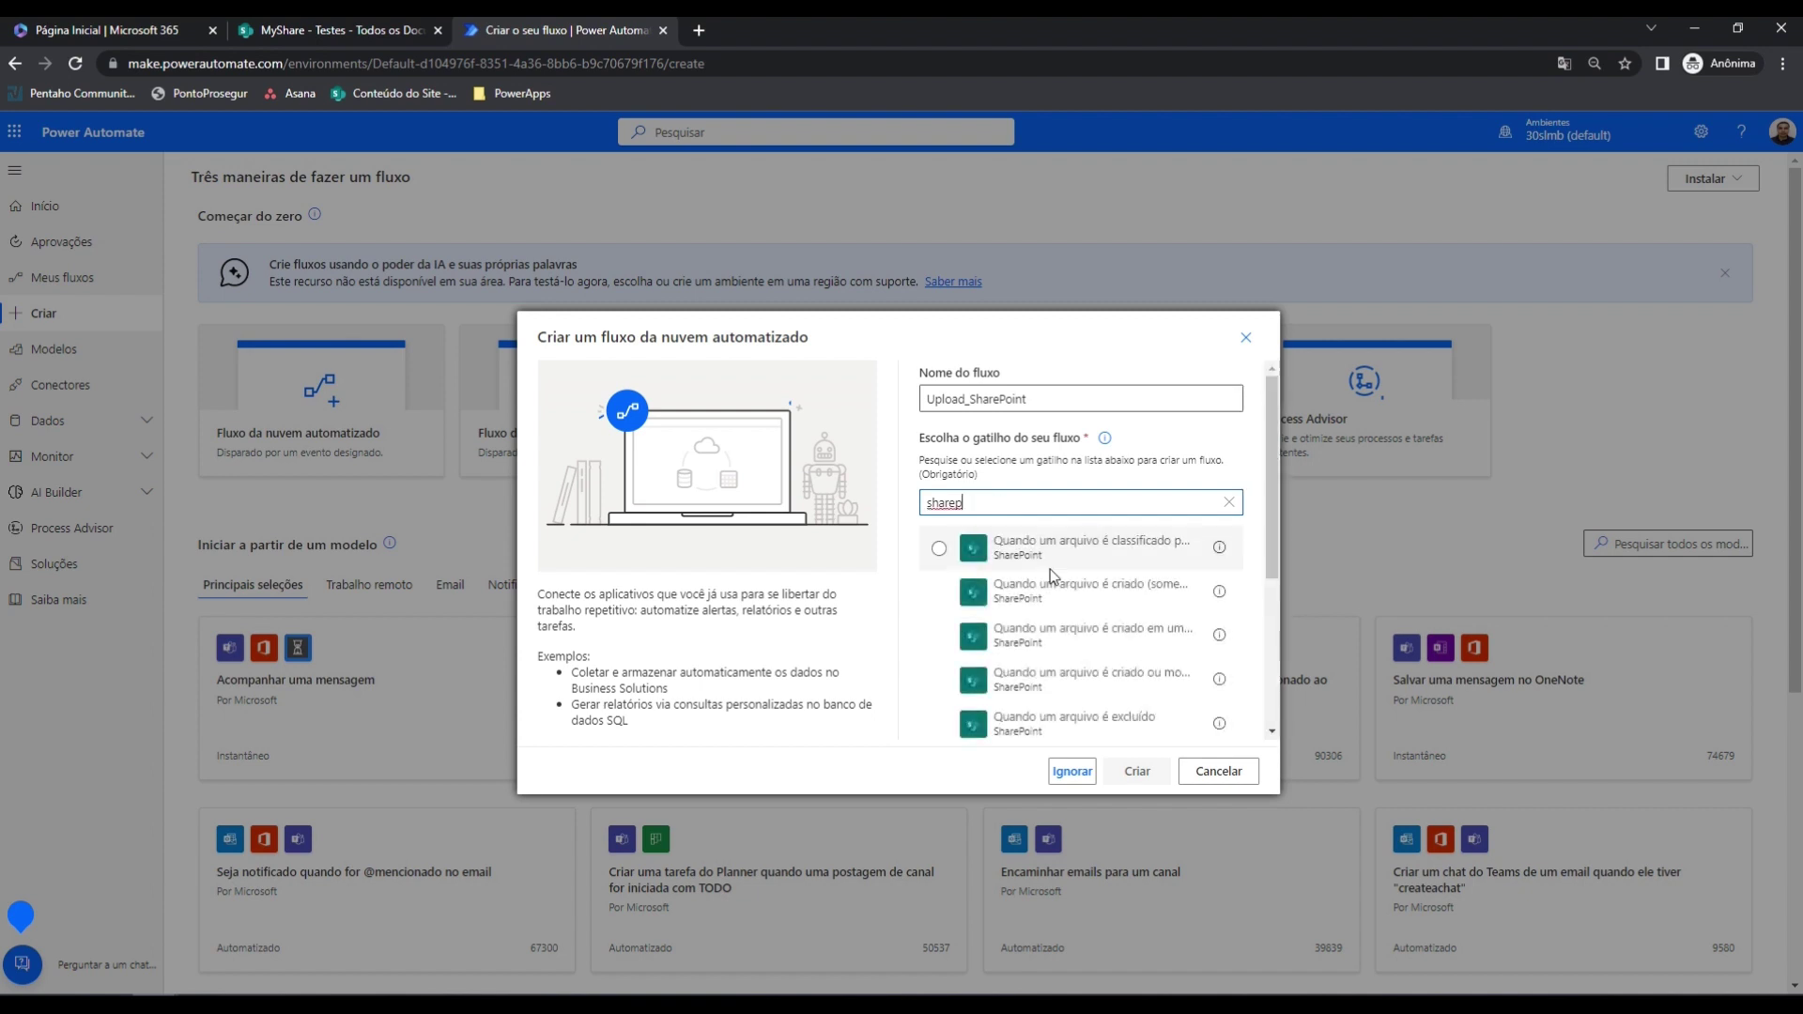
scroll(1030, 620, "down", 1)
scroll(1030, 620, "down", 3)
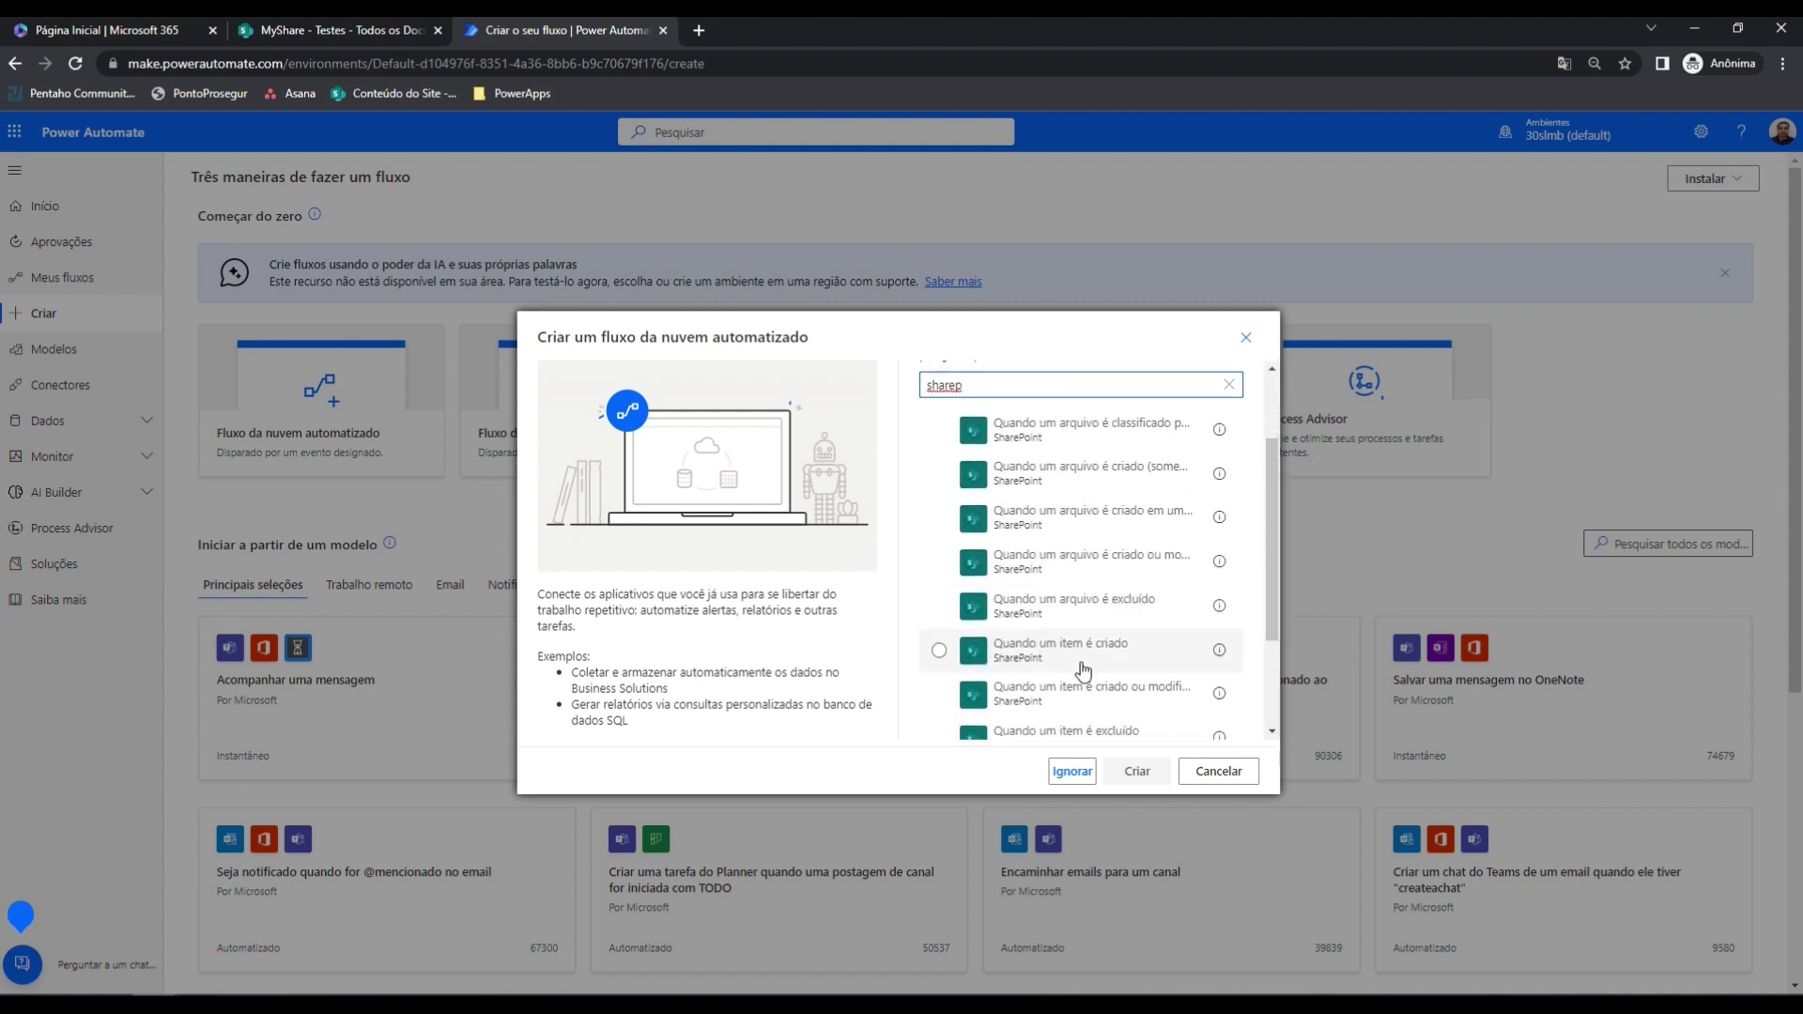
scroll(1112, 668, "down", 2)
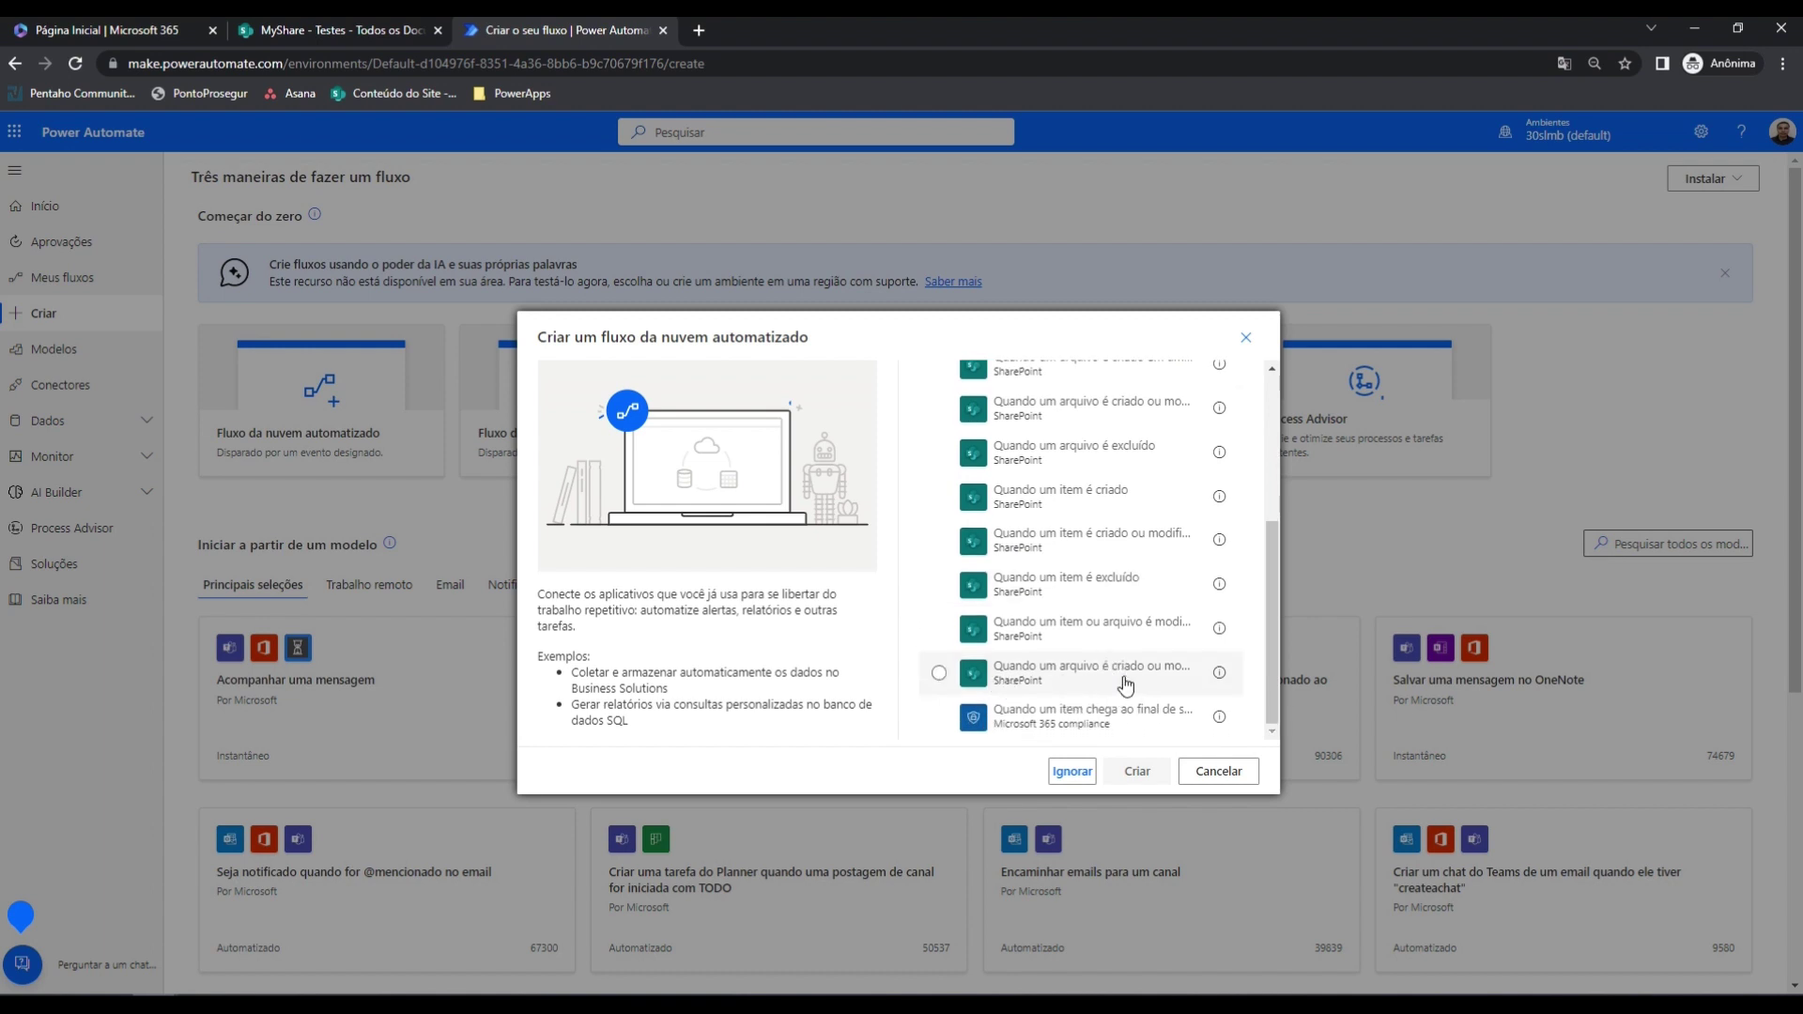
scroll(1118, 668, "up", 1)
scroll(1113, 610, "up", 3)
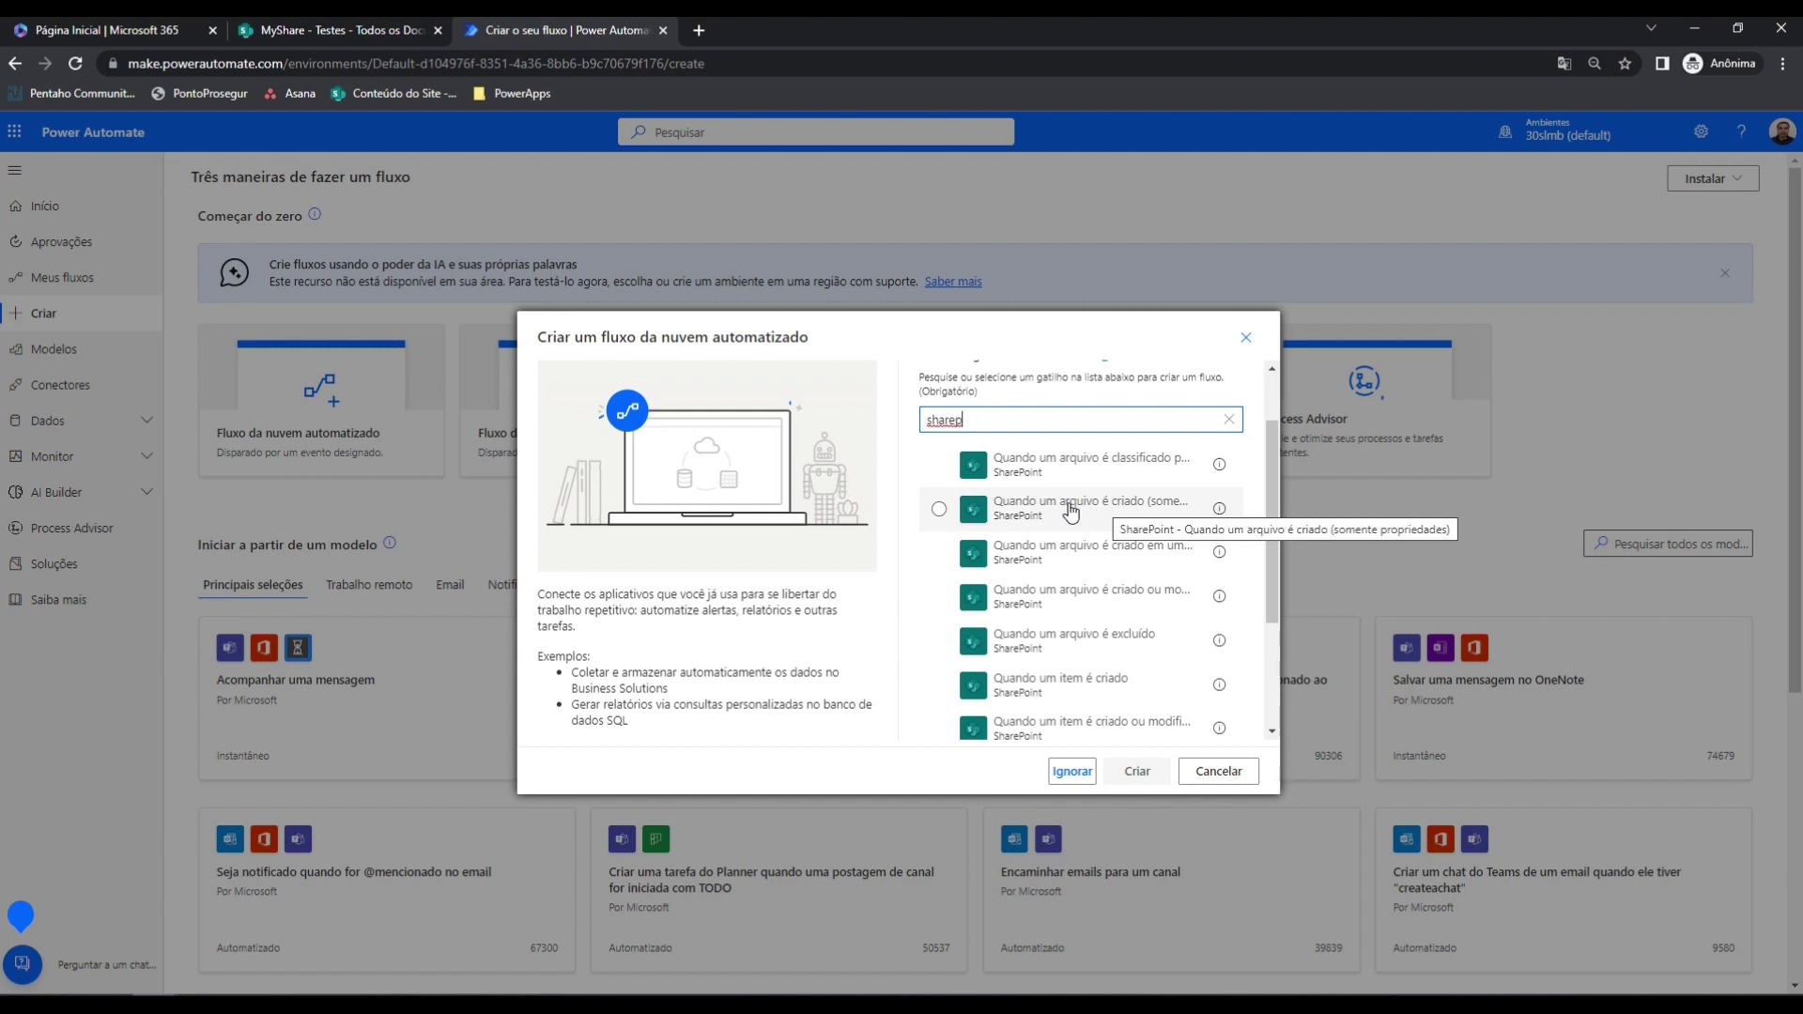
left_click(1070, 512)
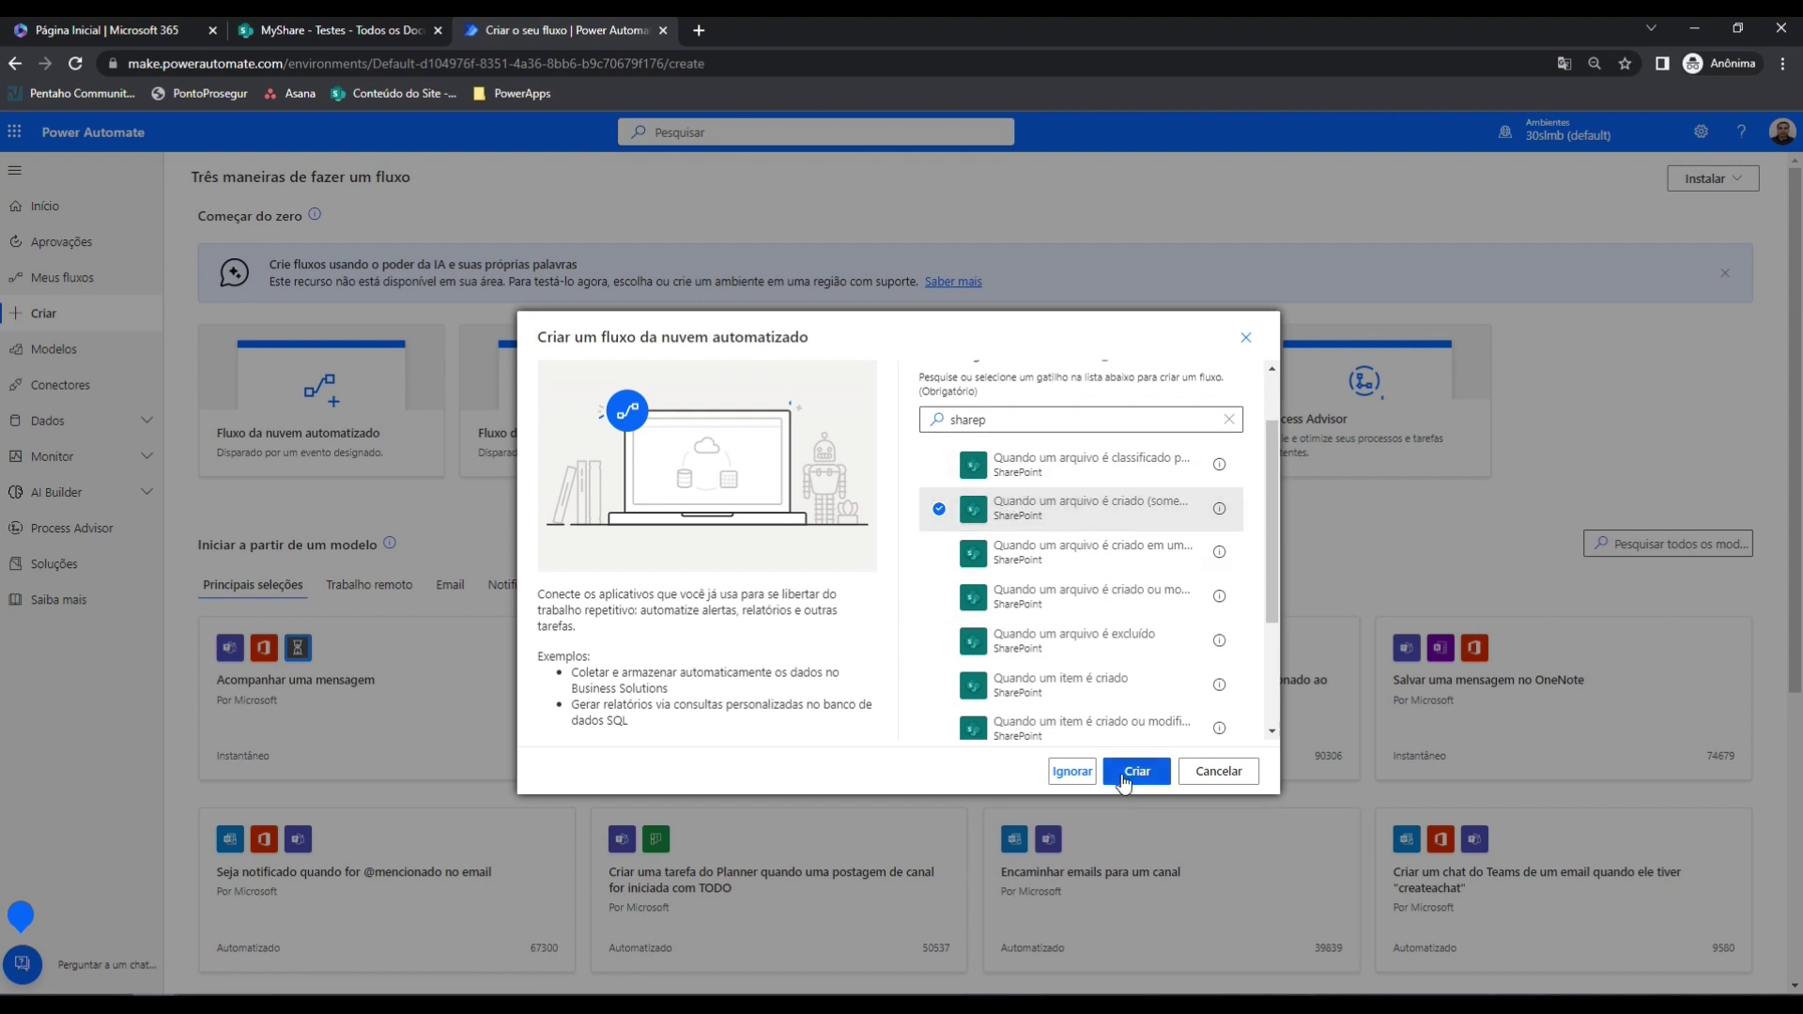
left_click(1136, 772)
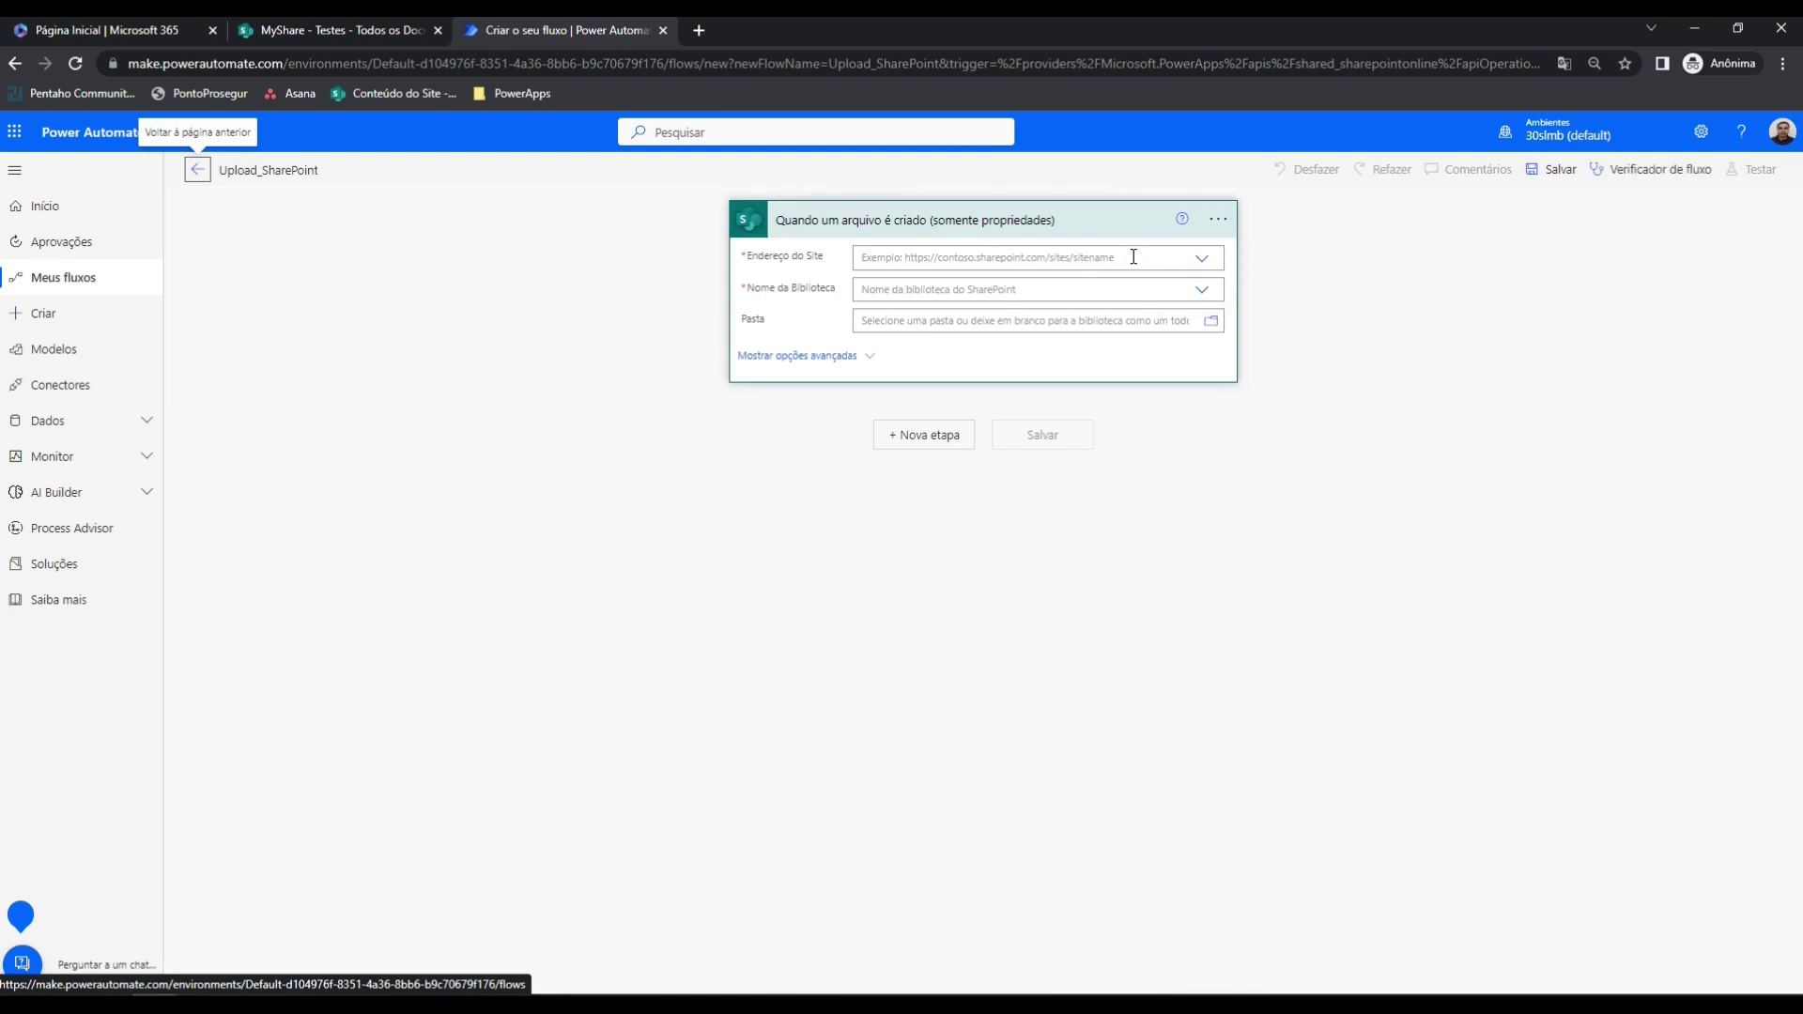
Configure the trigger with the MyShare site, the Testes library and the /Testes folder
left_click(1202, 267)
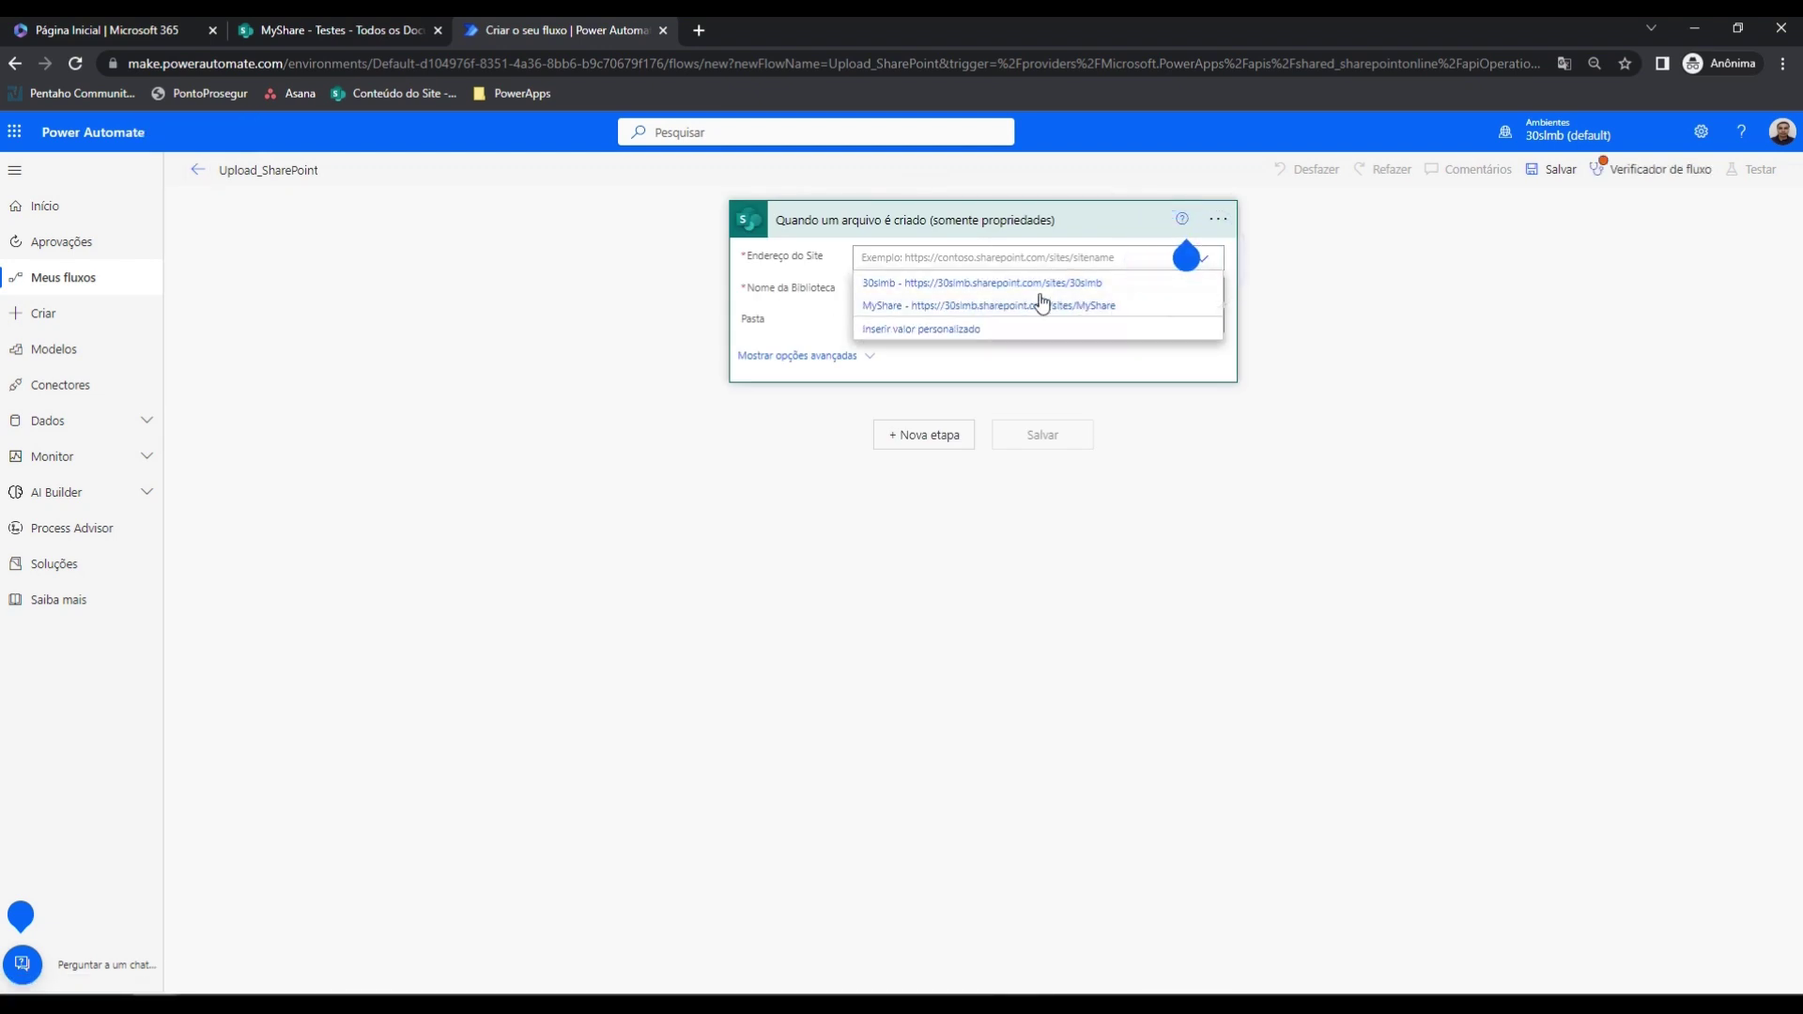
left_click(1035, 305)
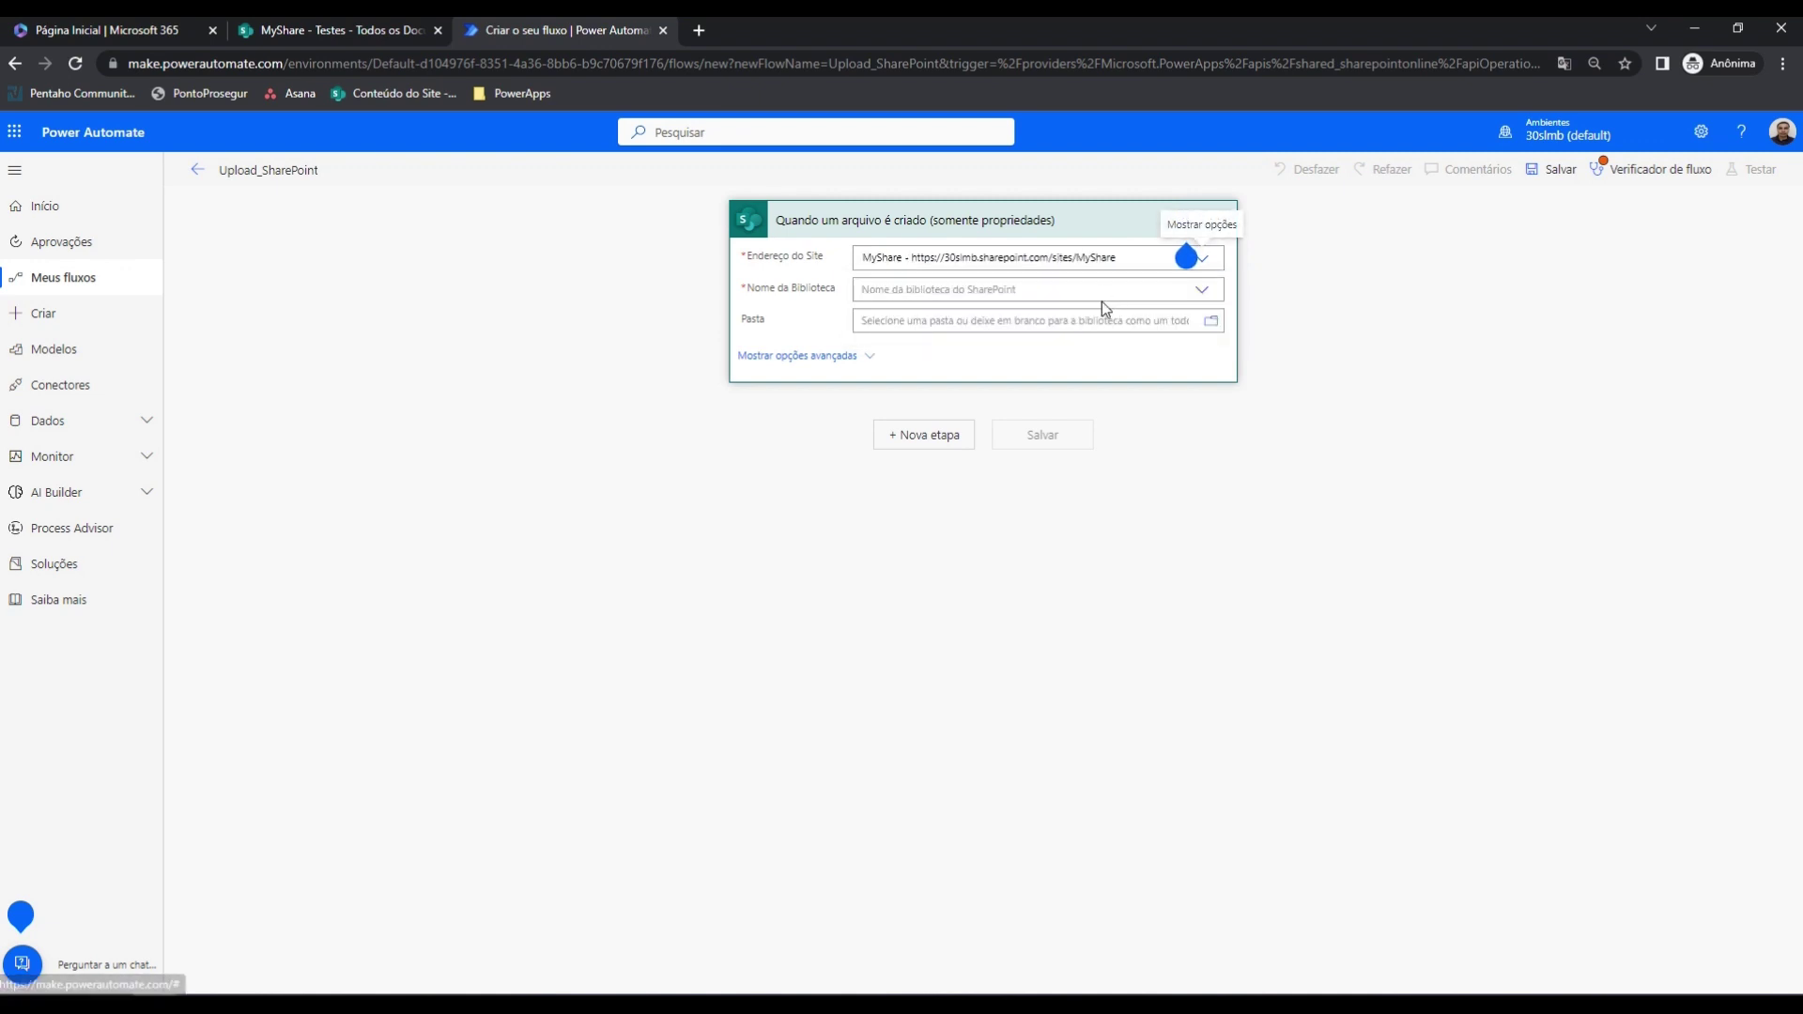
left_click(1191, 301)
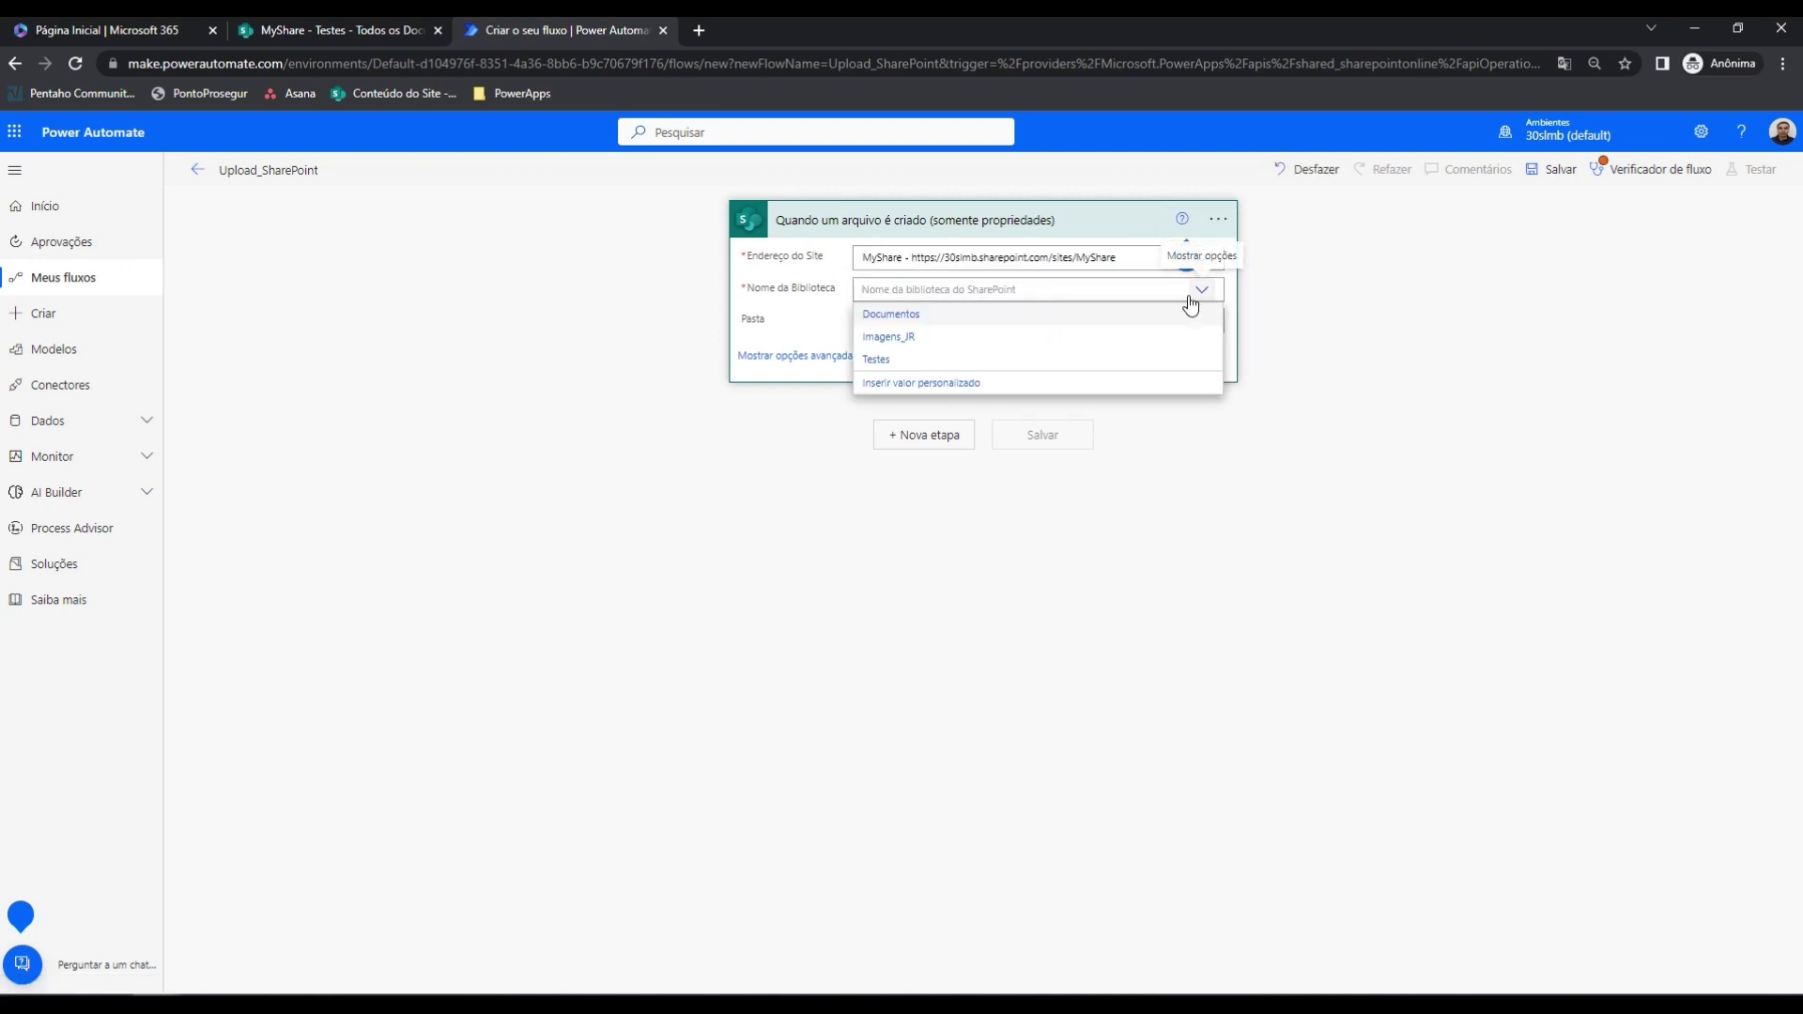
left_click(880, 363)
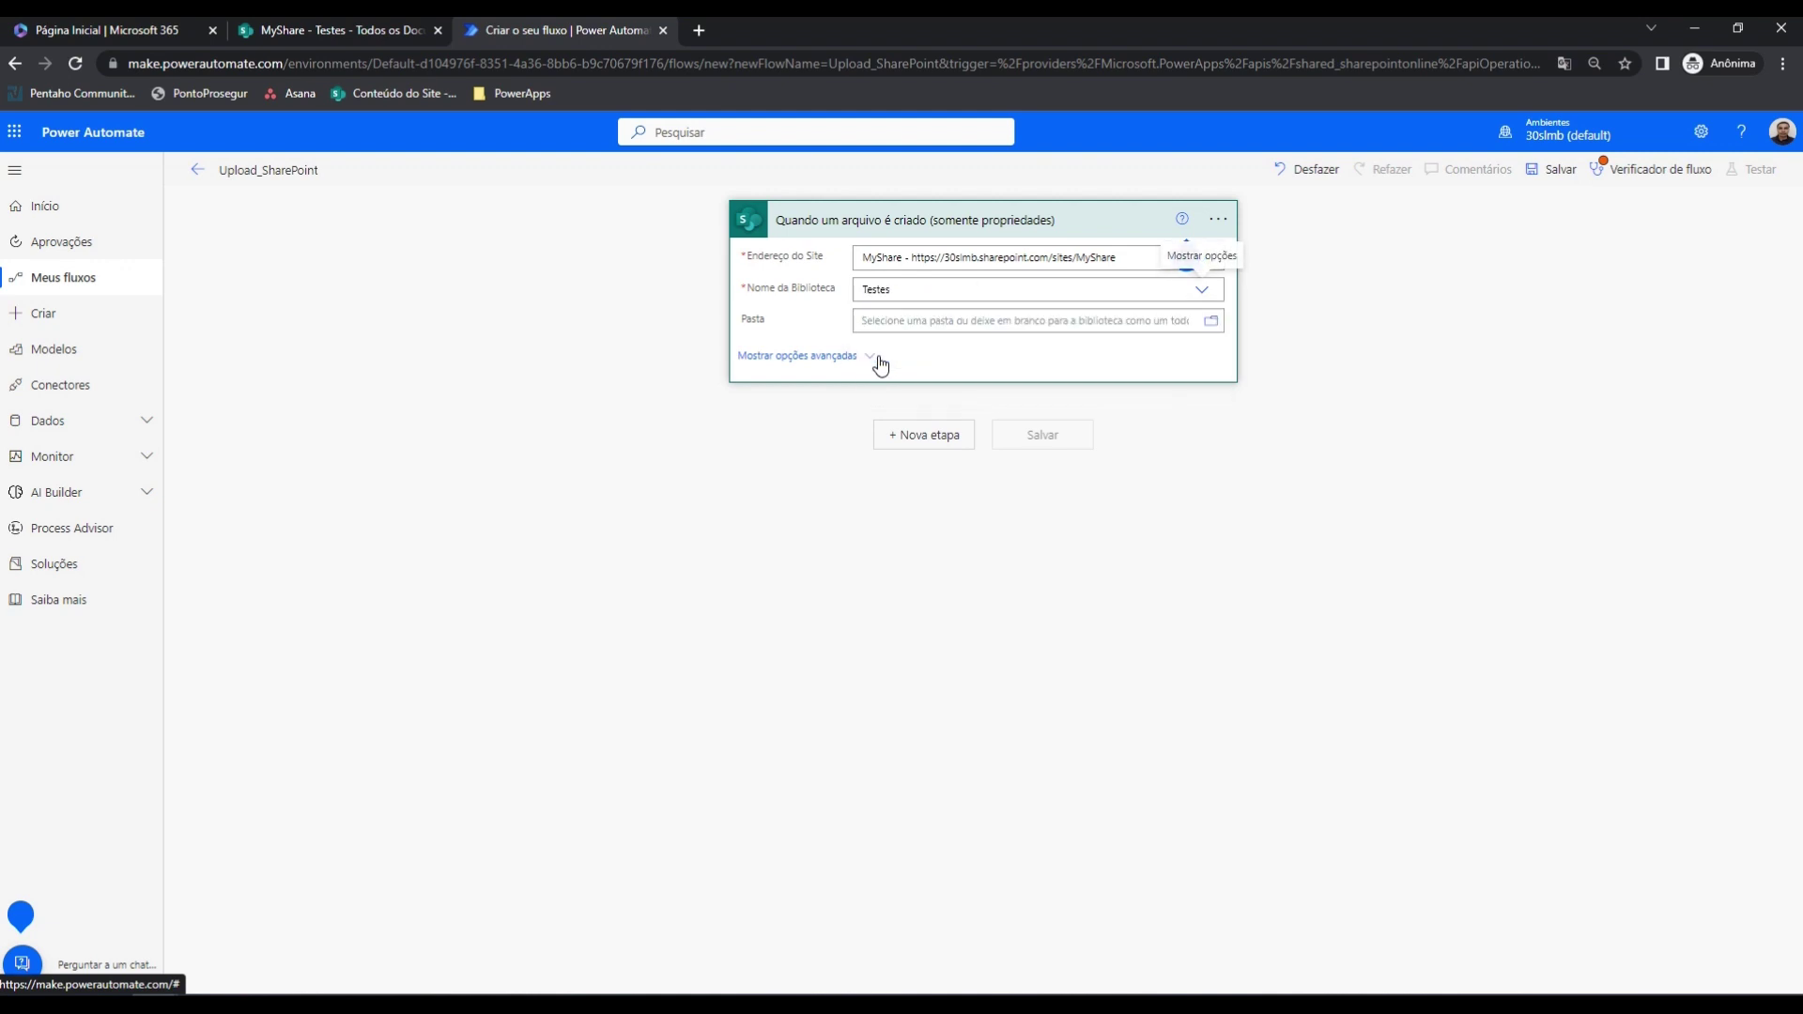
left_click(1212, 323)
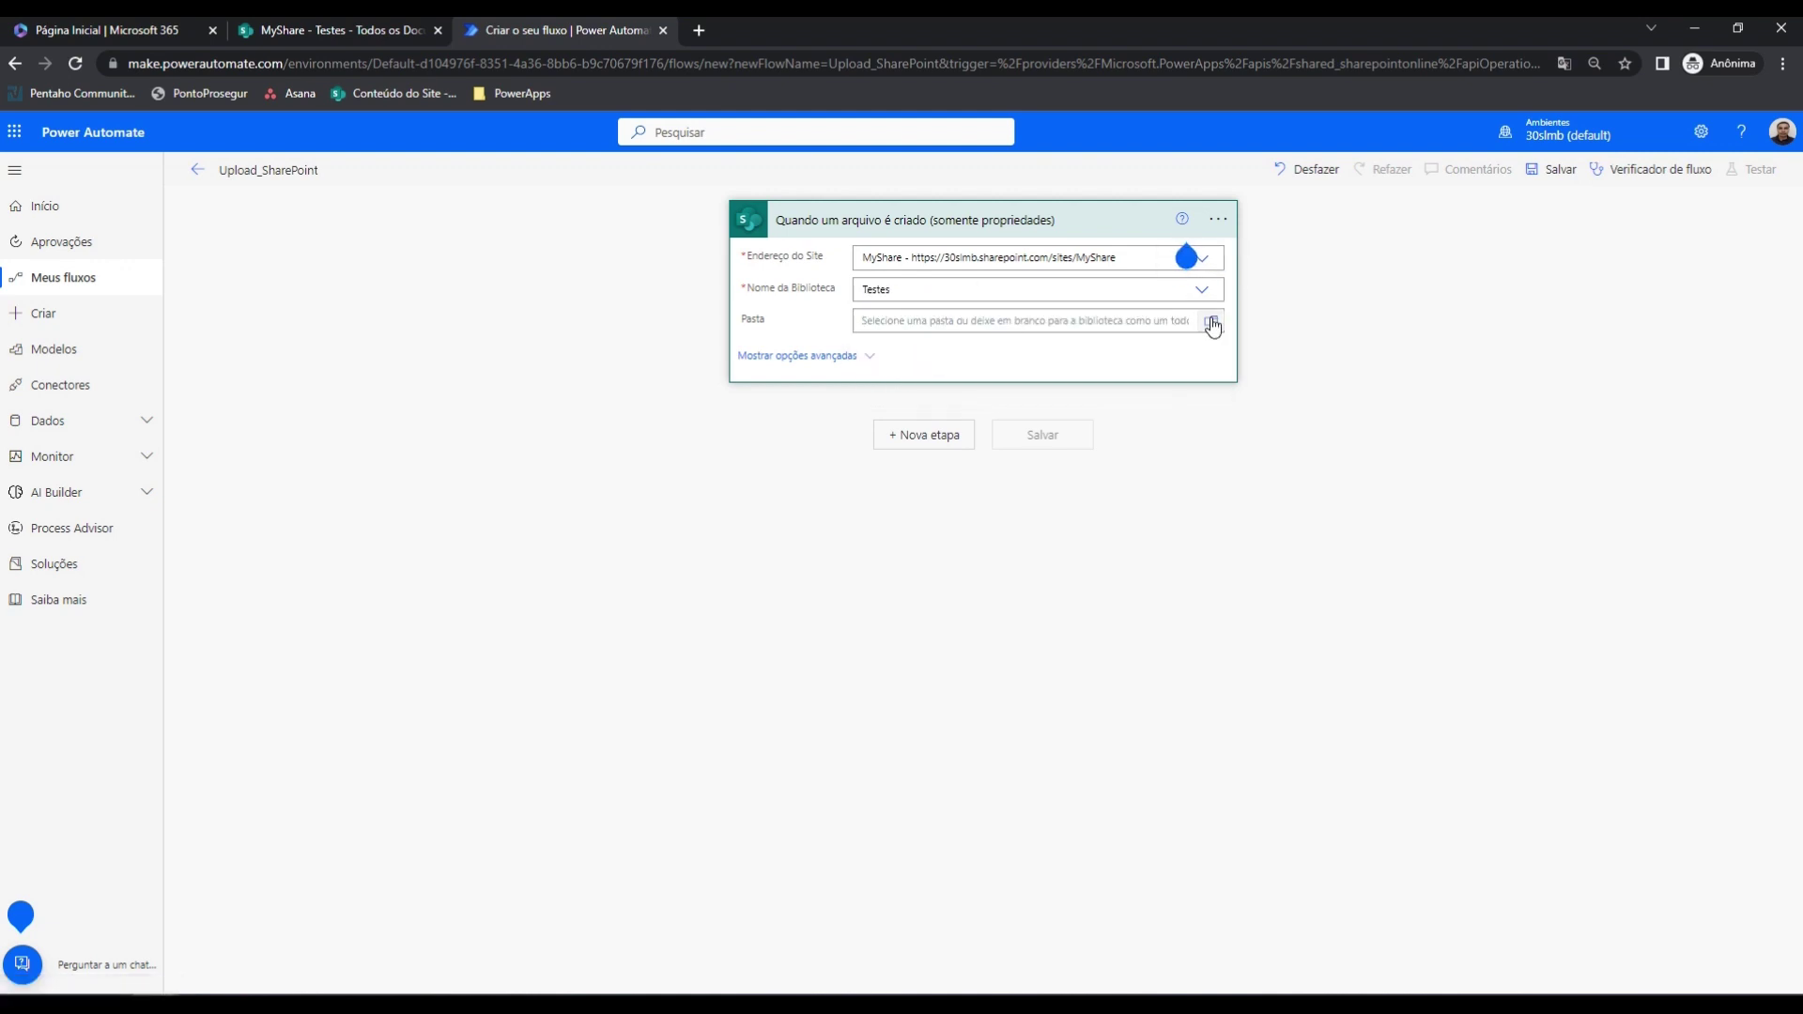
scroll(1349, 595, "up", 1)
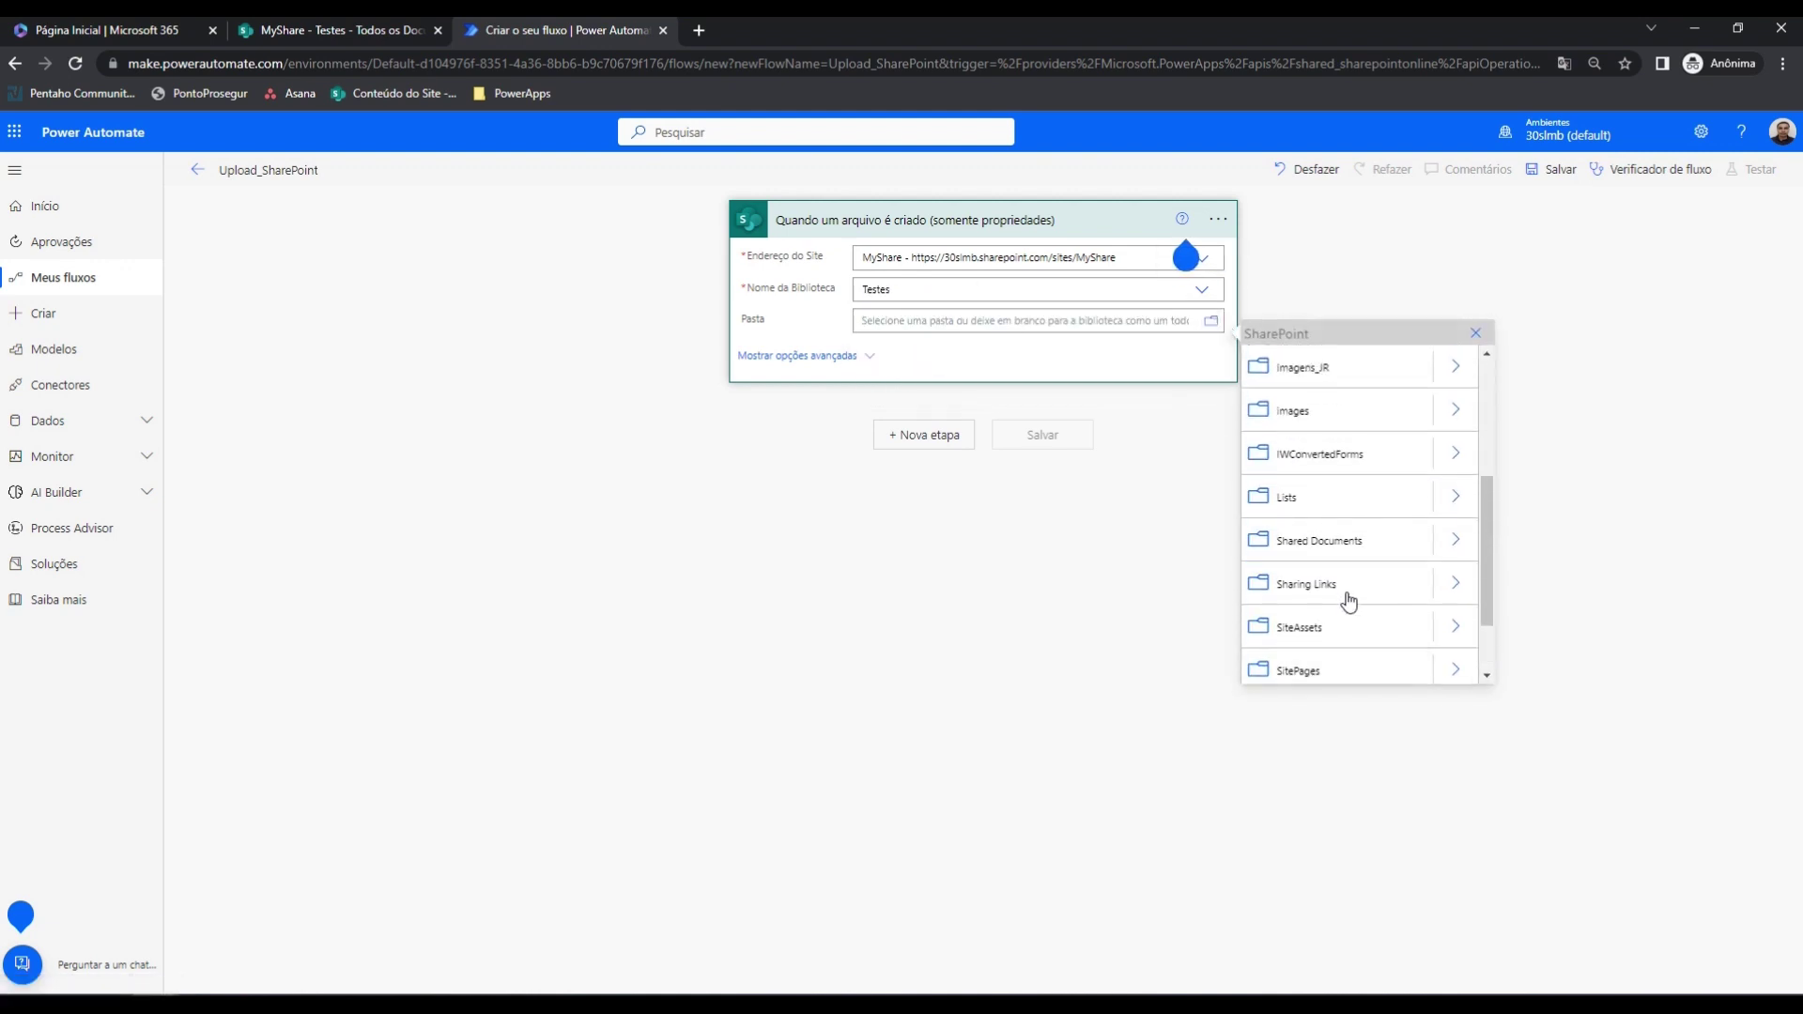
scroll(1349, 596, "down", 1)
left_click(1293, 658)
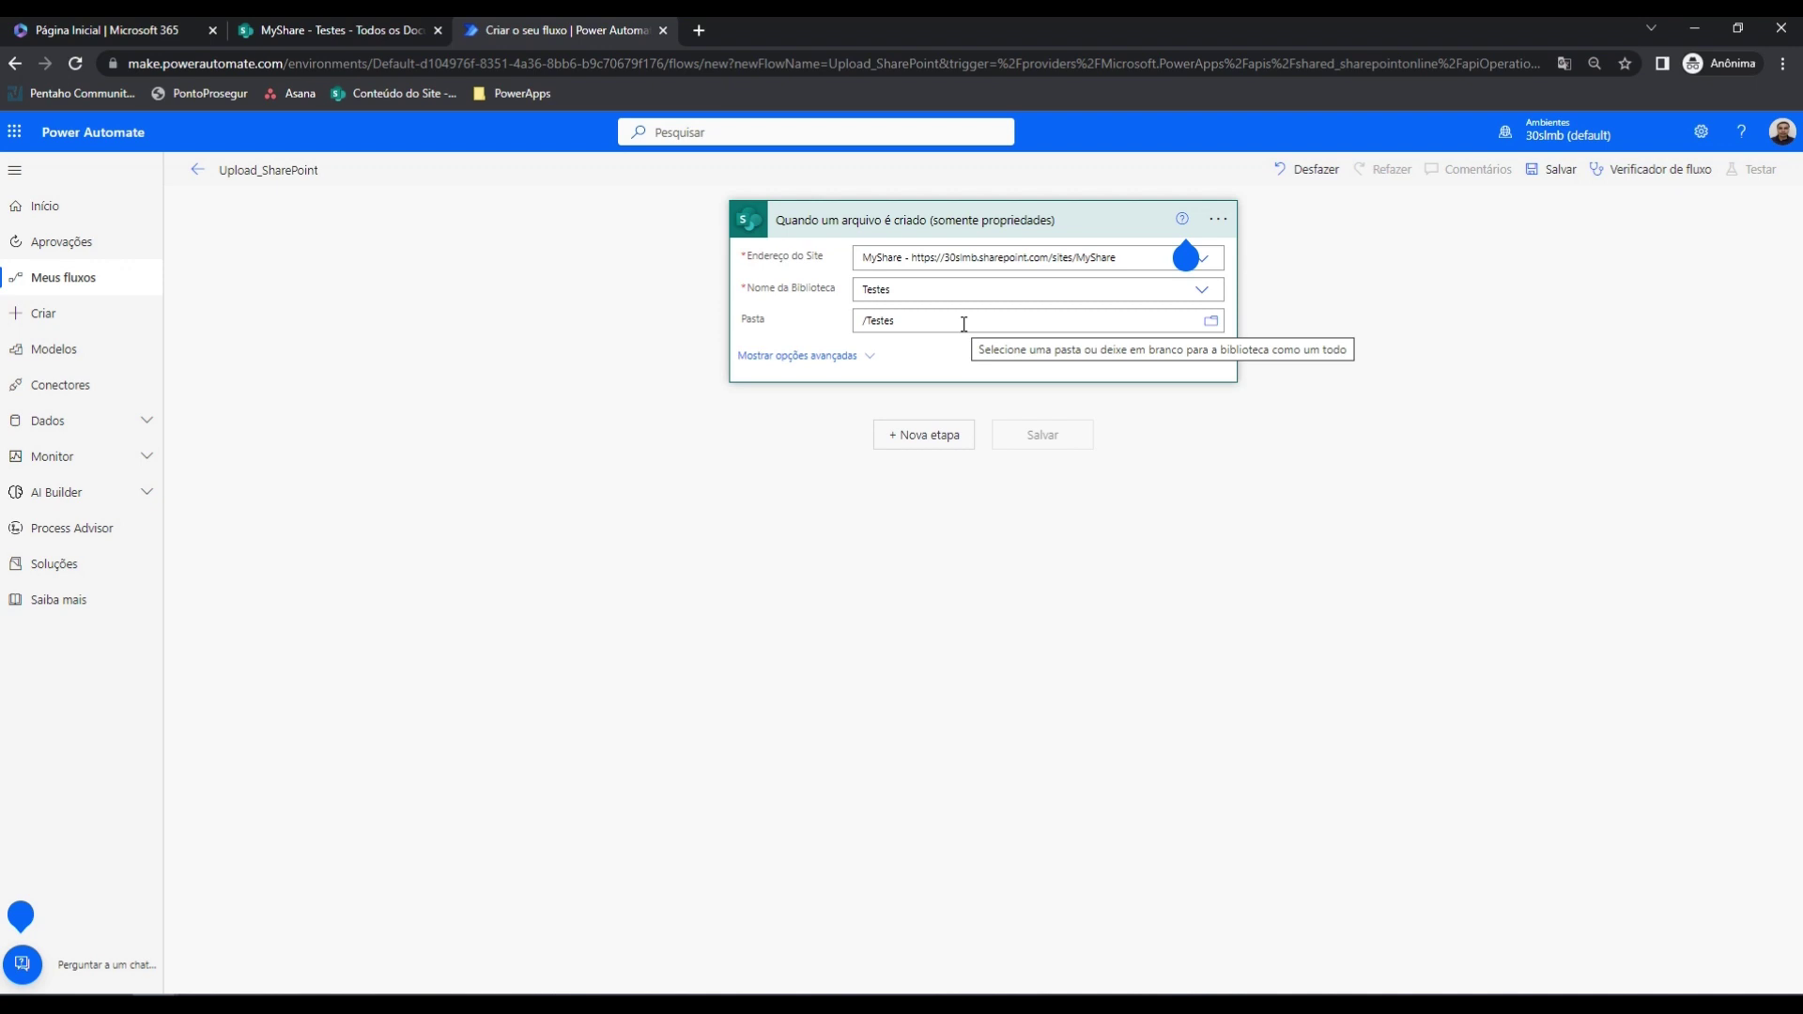
Add a Compor (Operação de Dados) action after the trigger
left_click(929, 442)
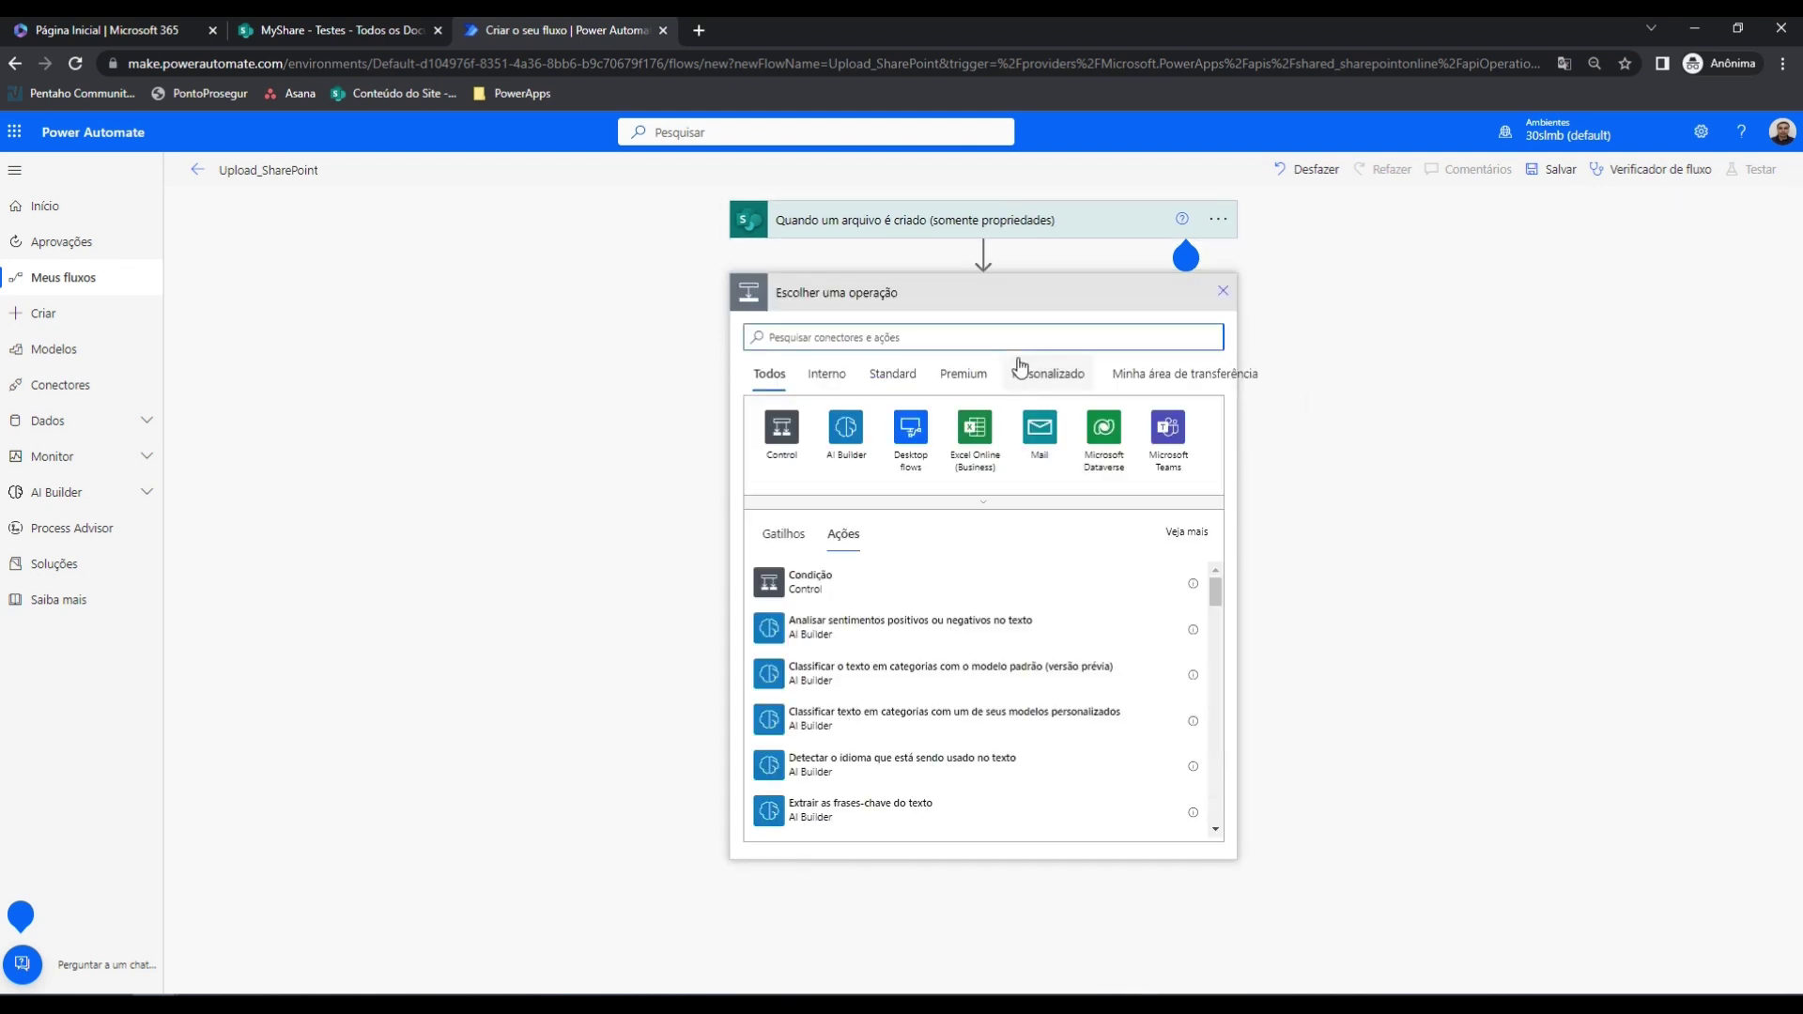
type("compor")
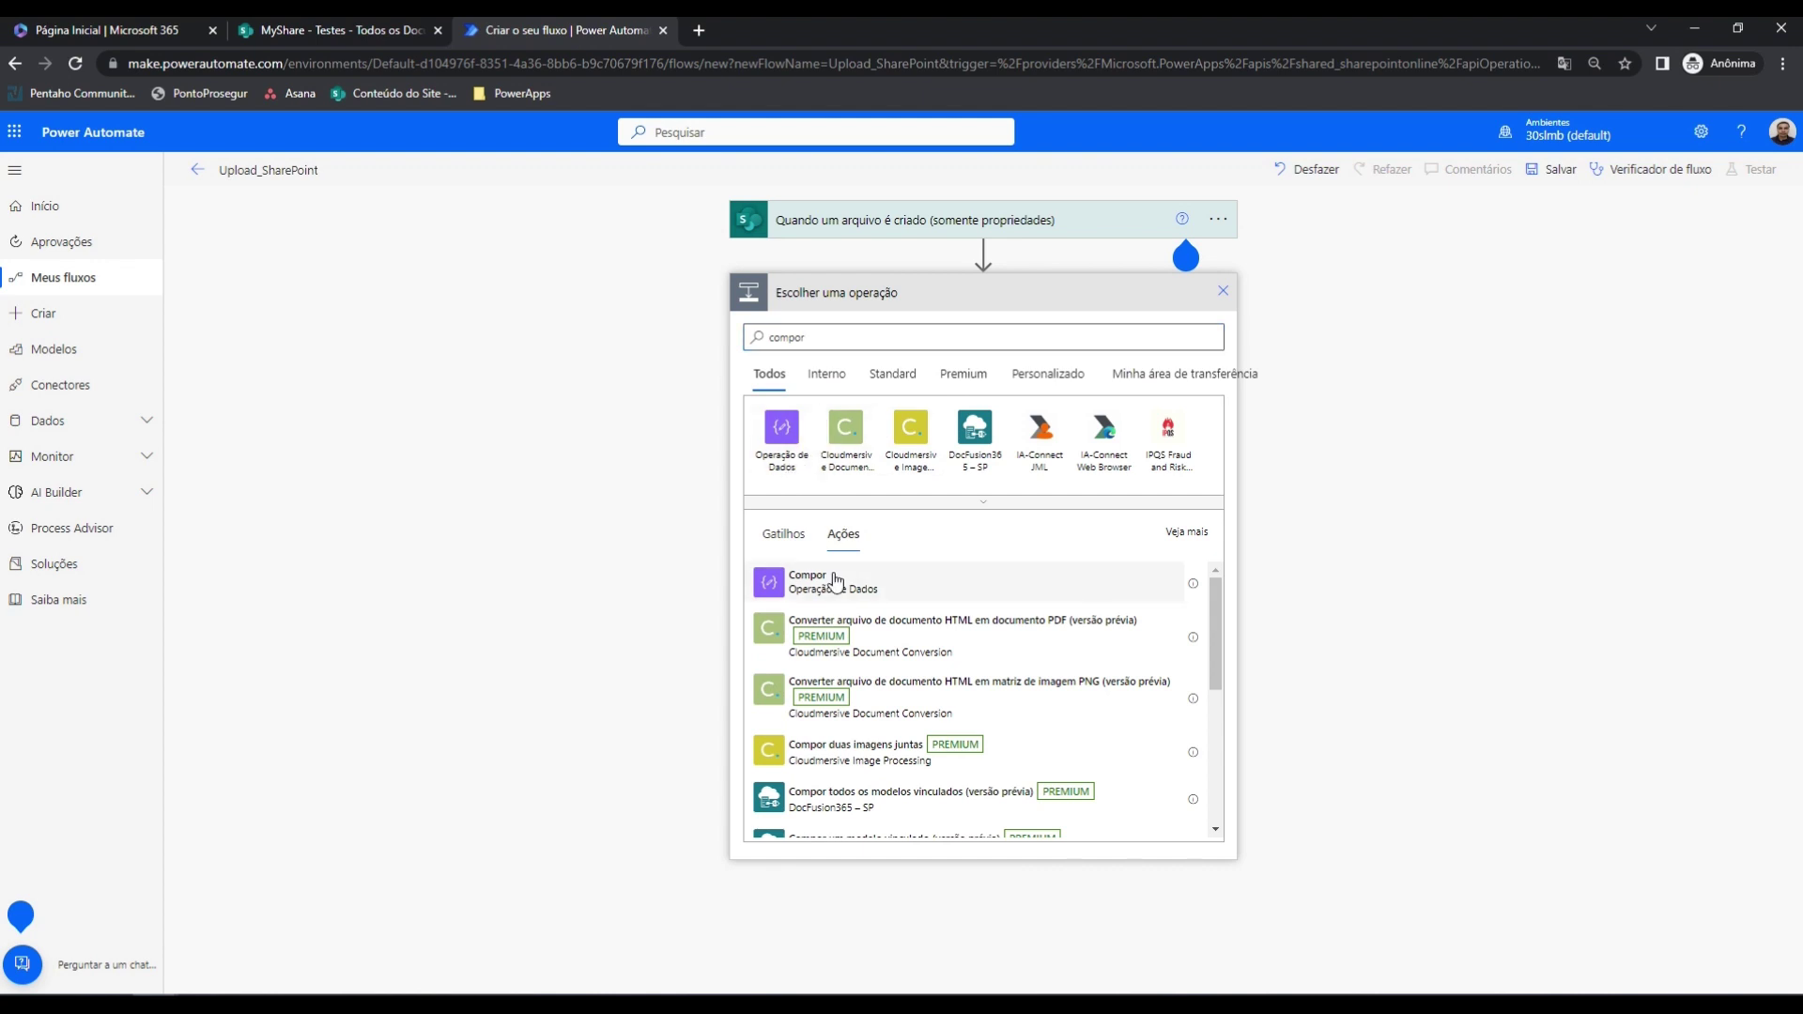
left_click(835, 581)
Insert the trigger's ÉPasta dynamic value into the Compor action's Entradas, and remove it again
left_click(1050, 330)
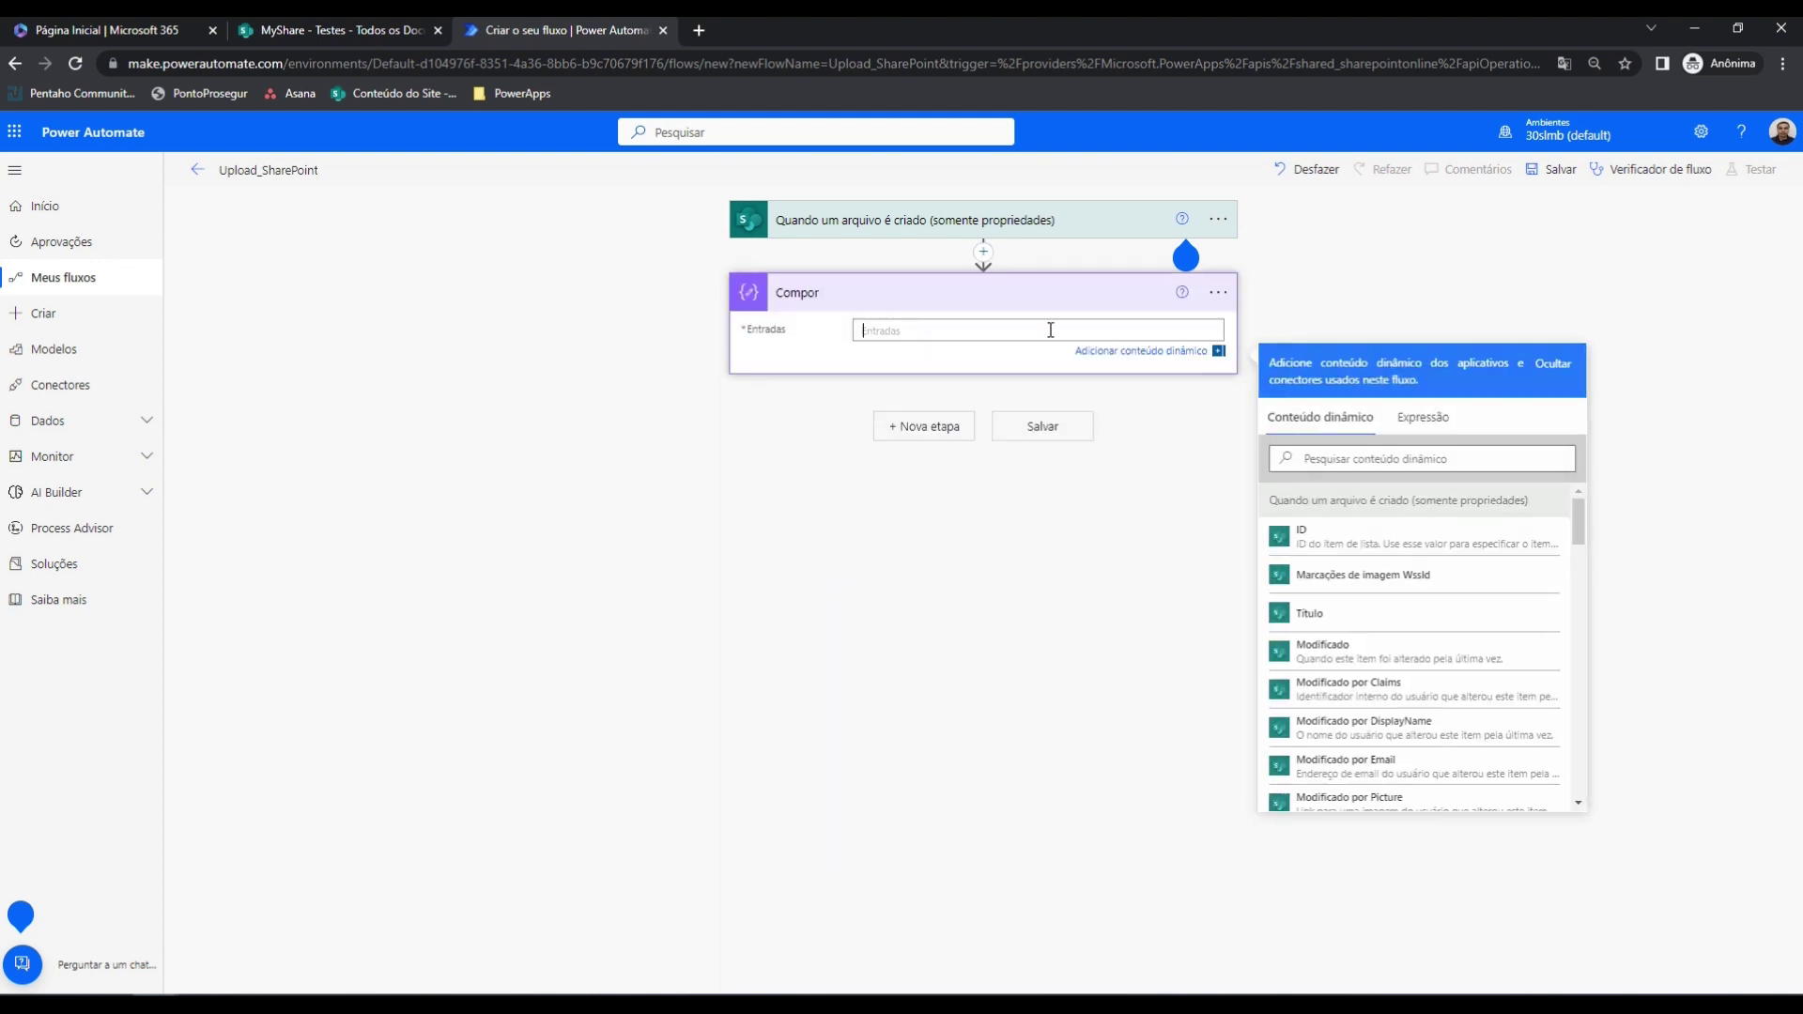
scroll(1286, 601, "down", 2)
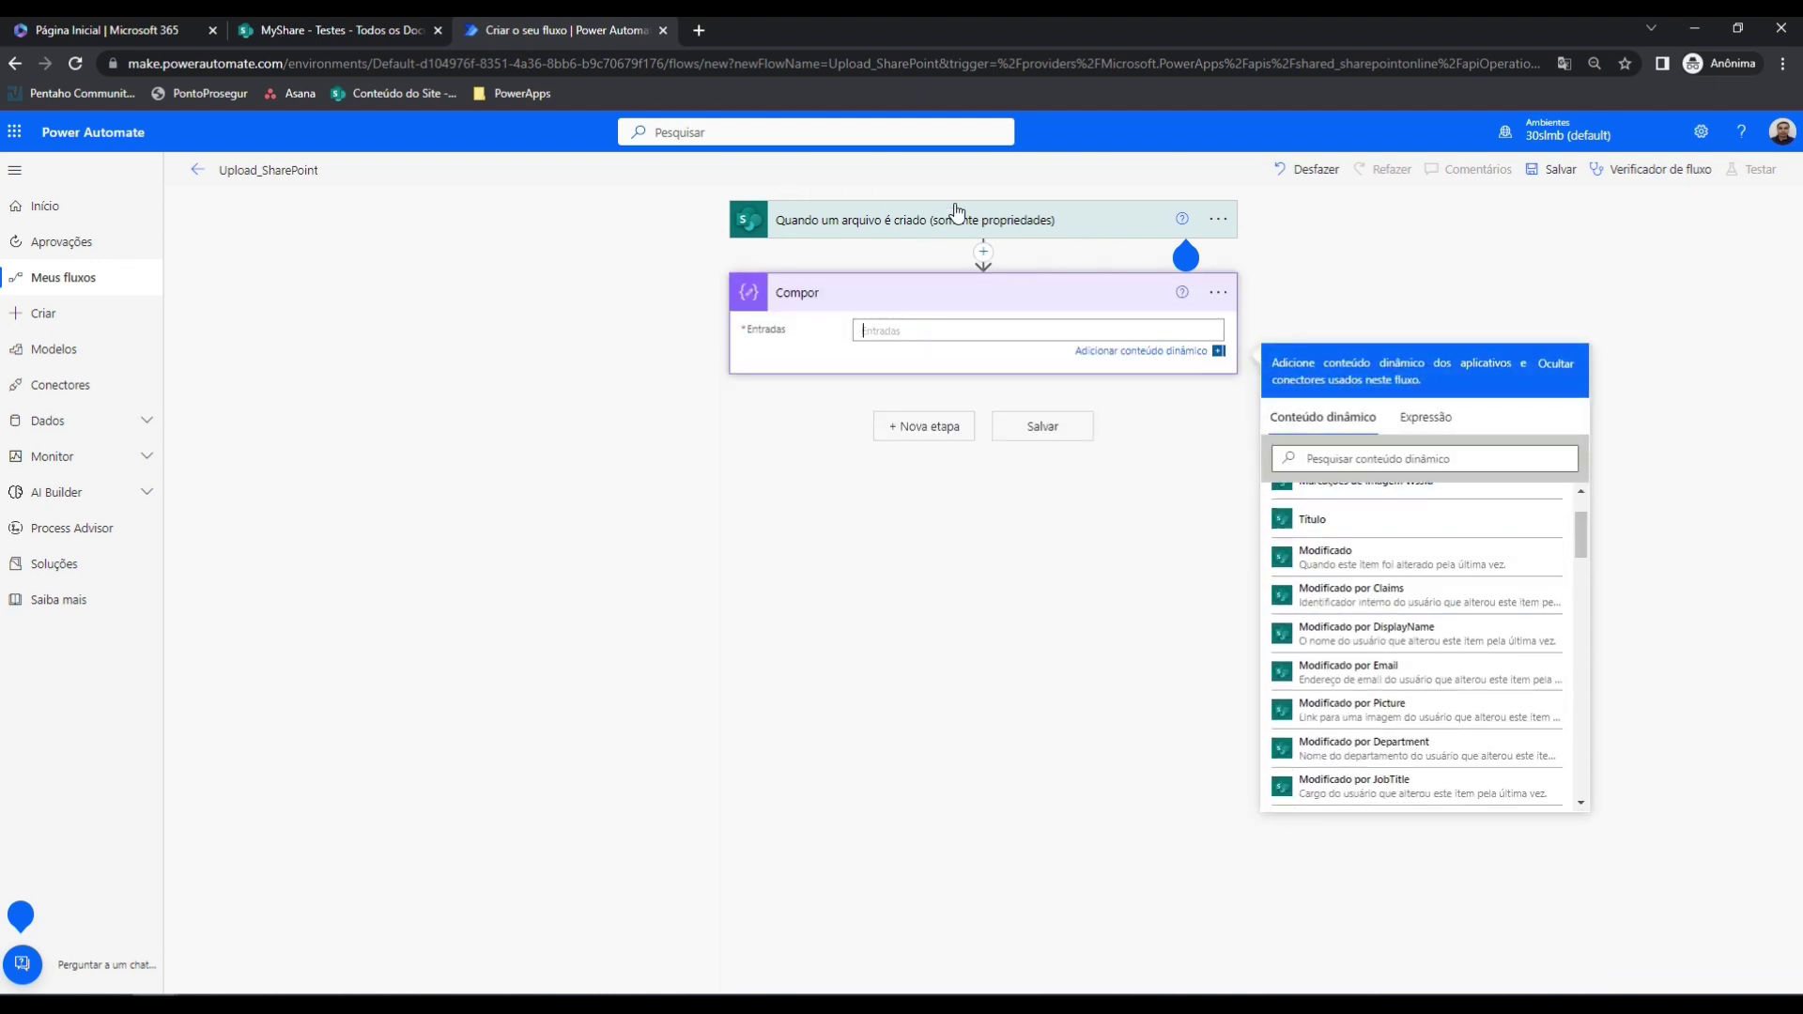
scroll(1400, 712, "down", 2)
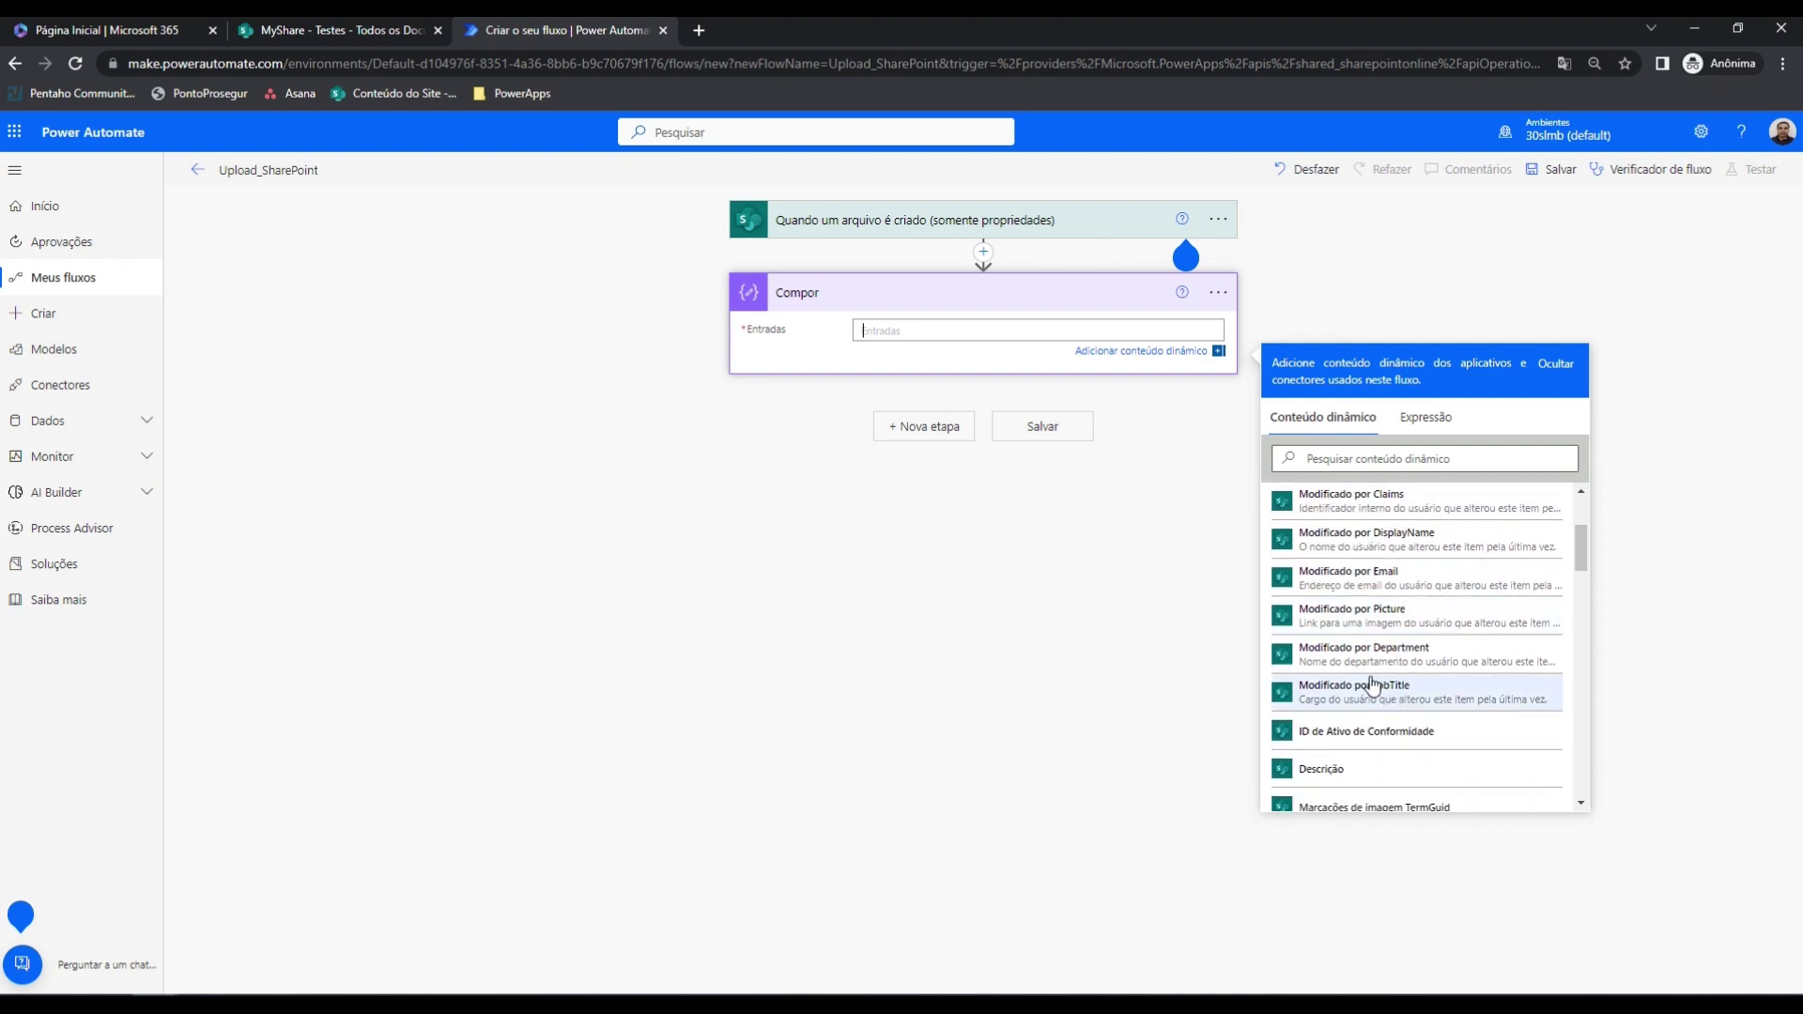
scroll(1373, 684, "down", 8)
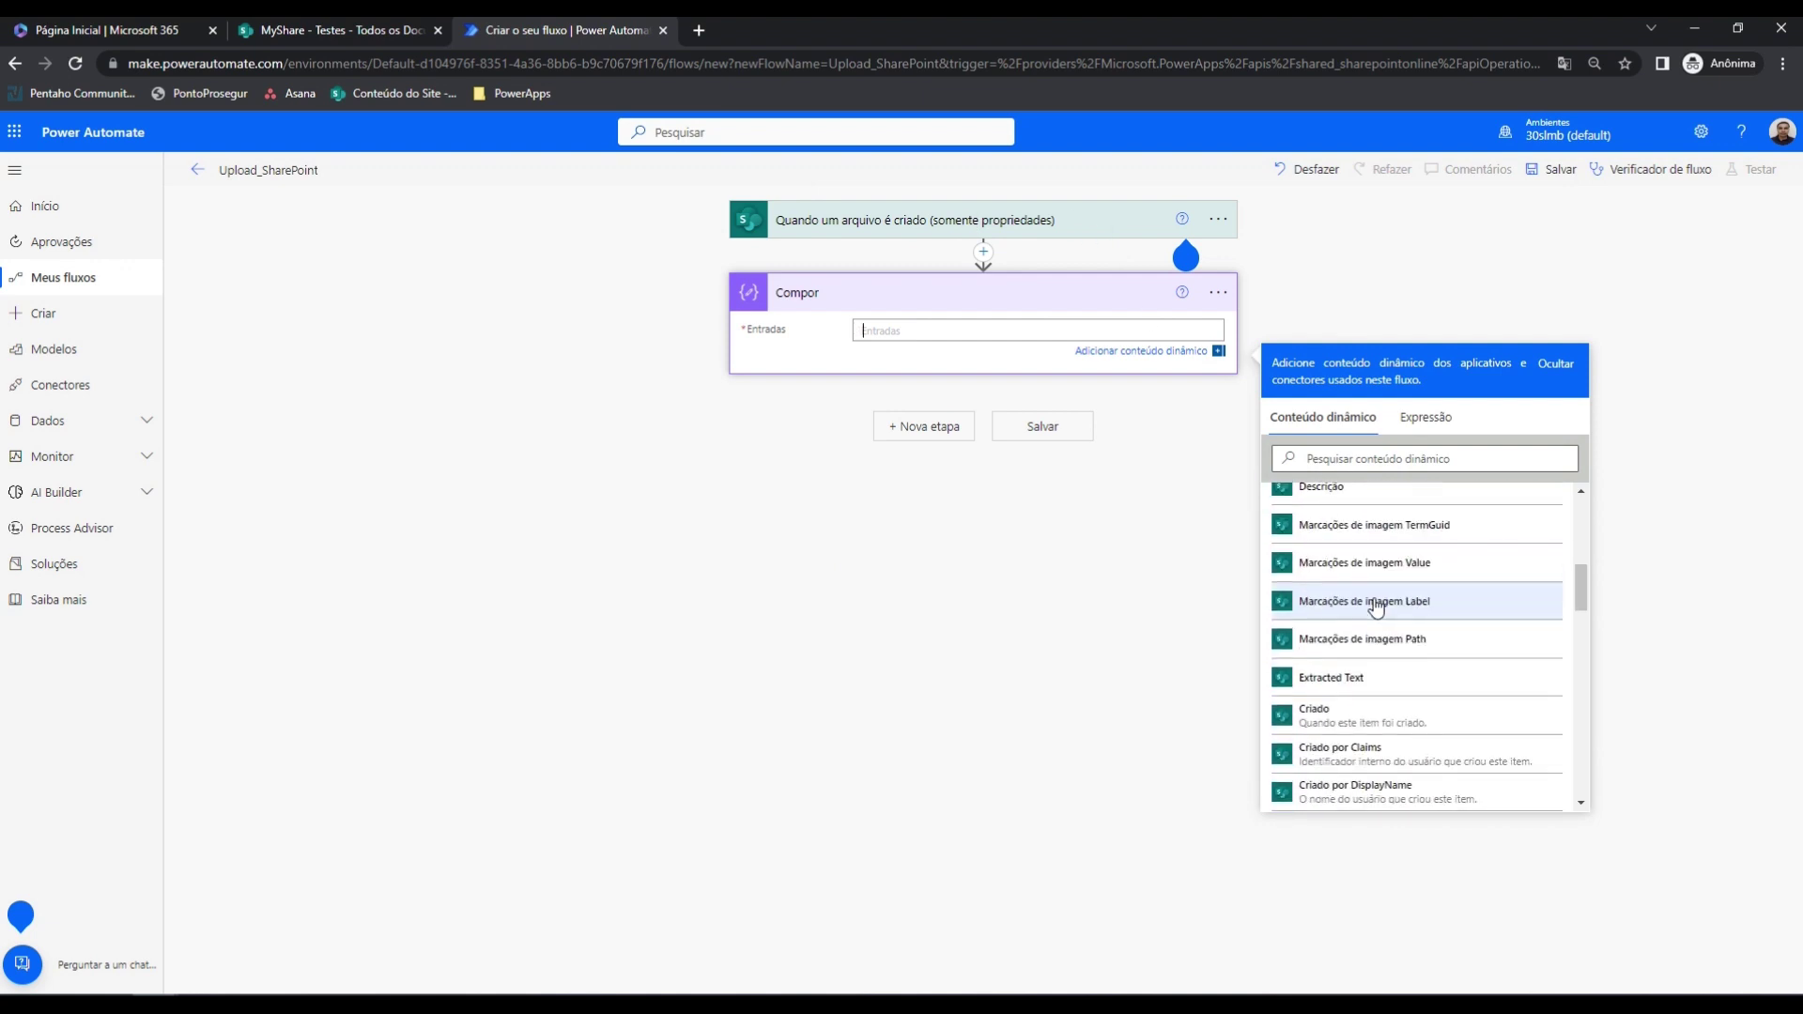
scroll(1376, 609, "down", 6)
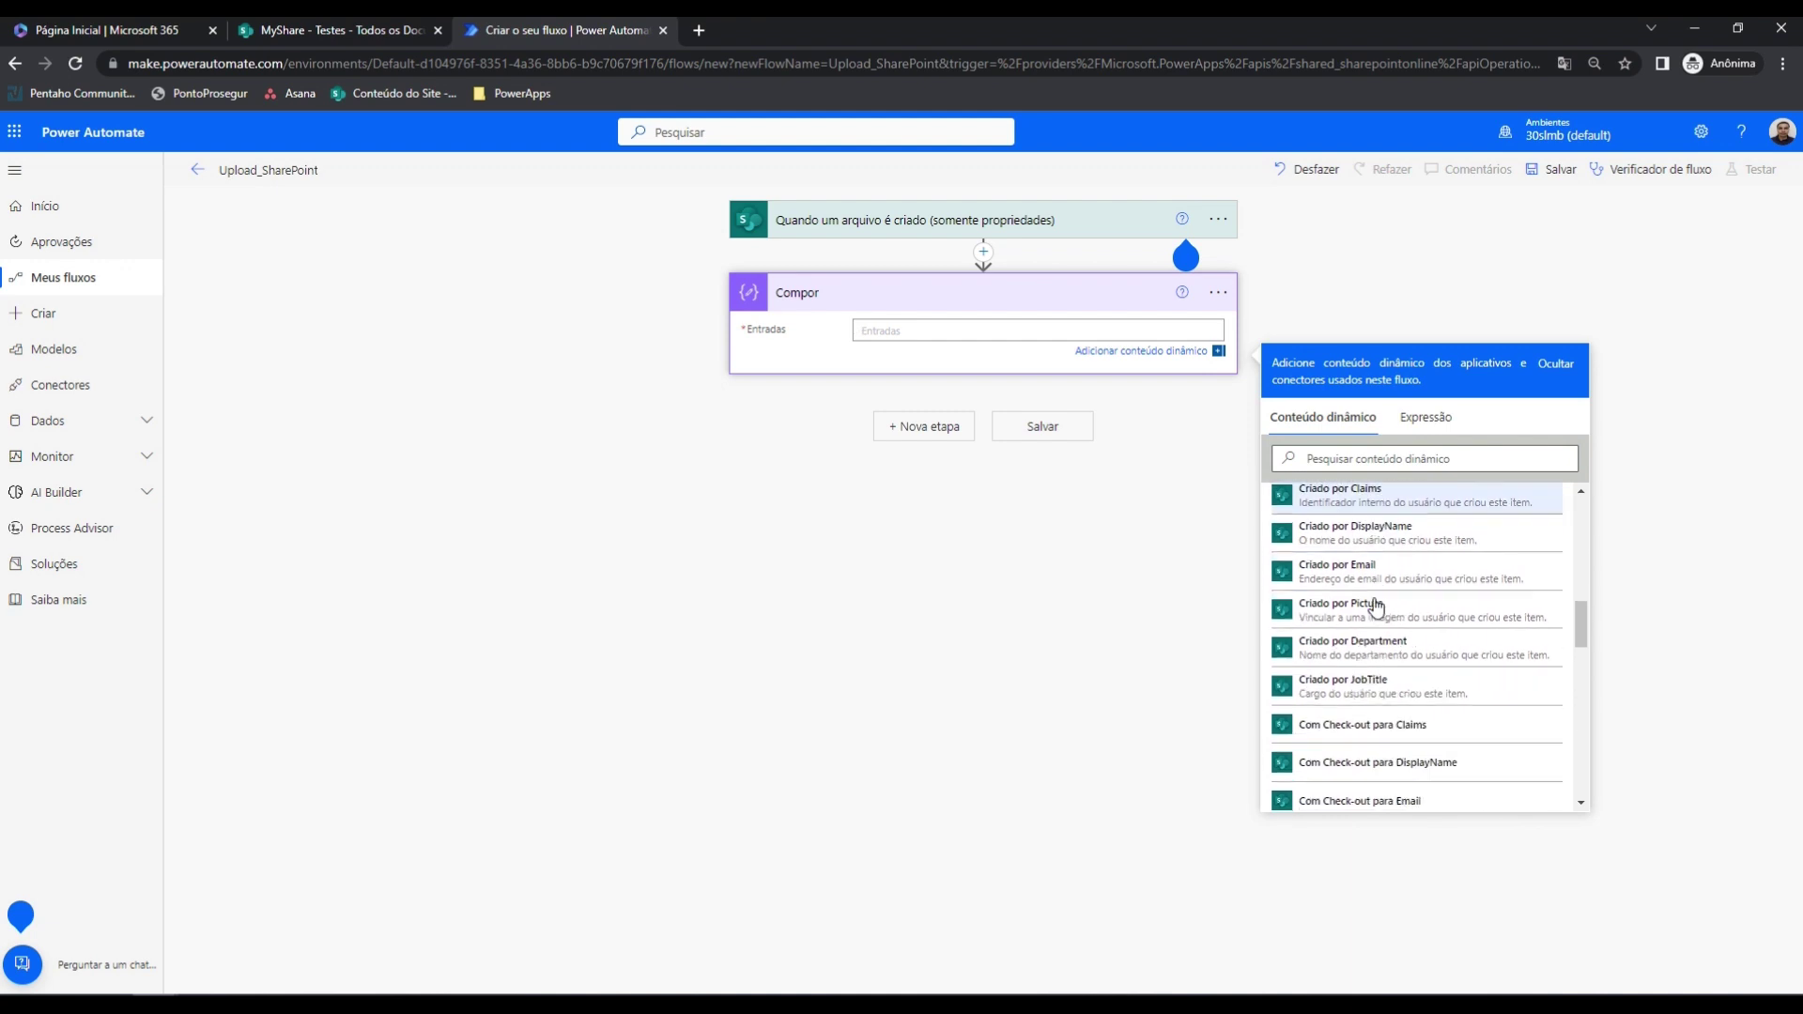
scroll(1376, 609, "down", 12)
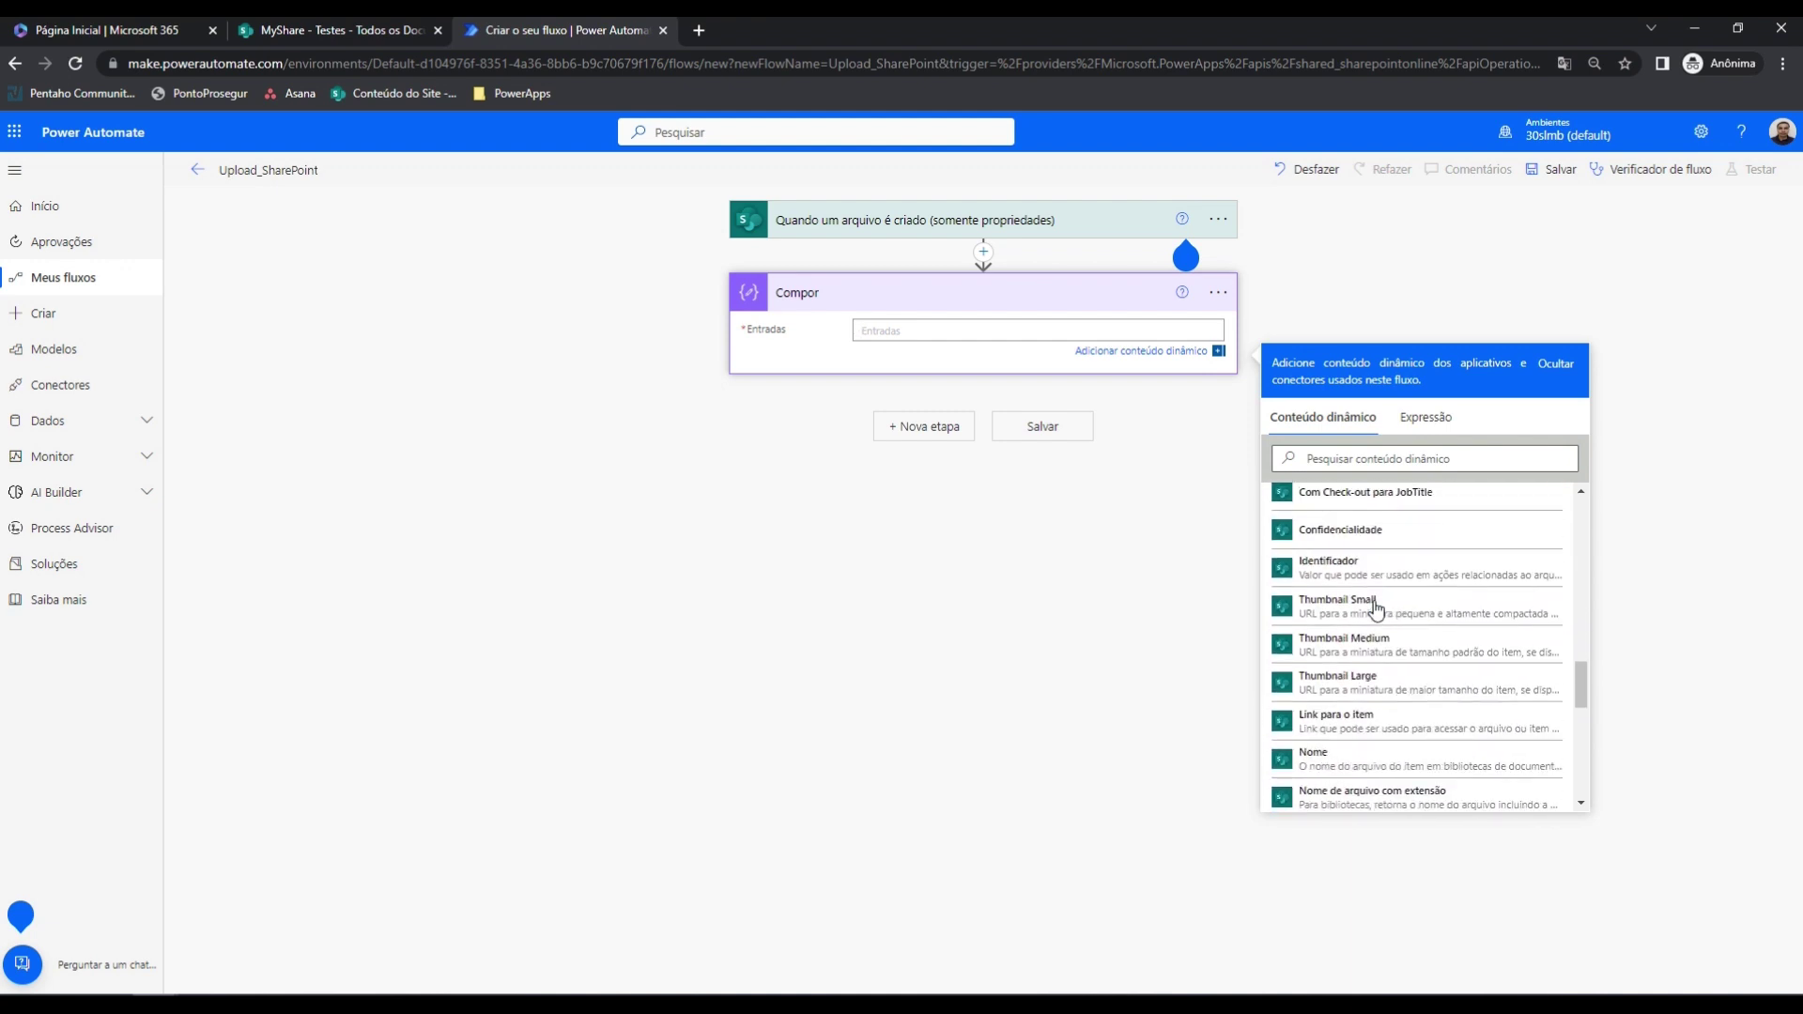
scroll(1376, 608, "down", 8)
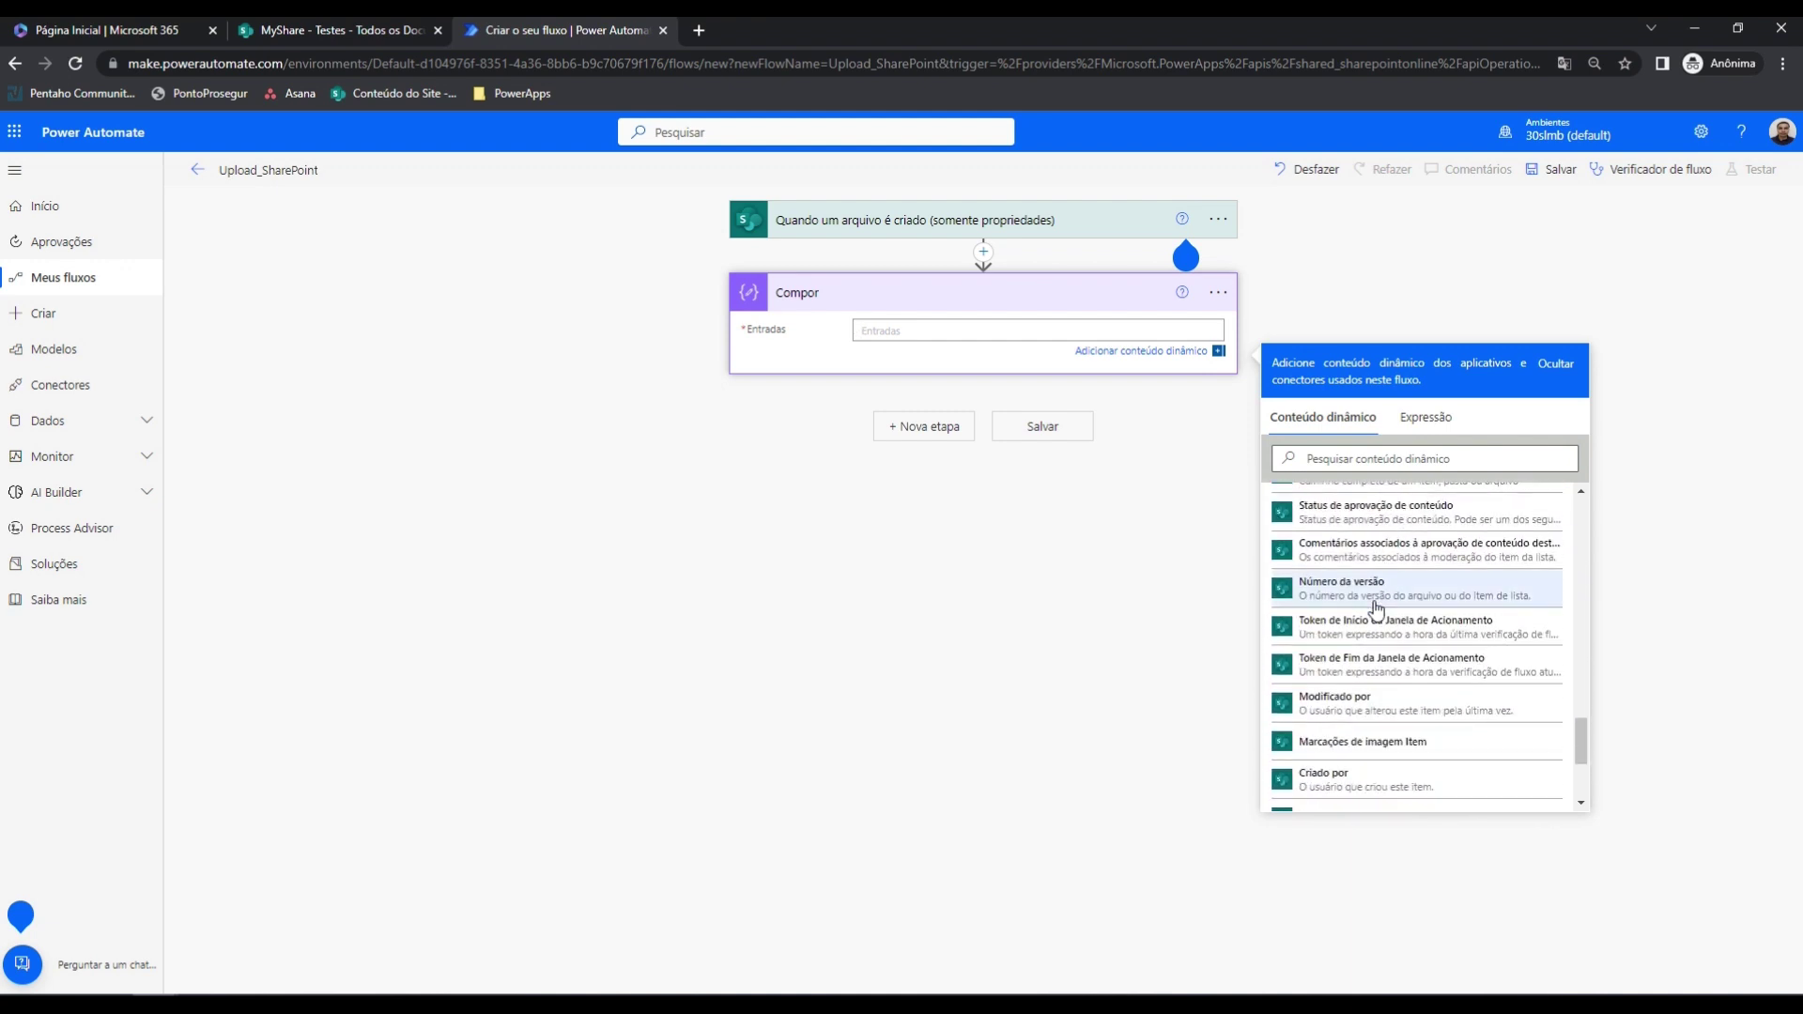
scroll(1395, 648, "down", 1)
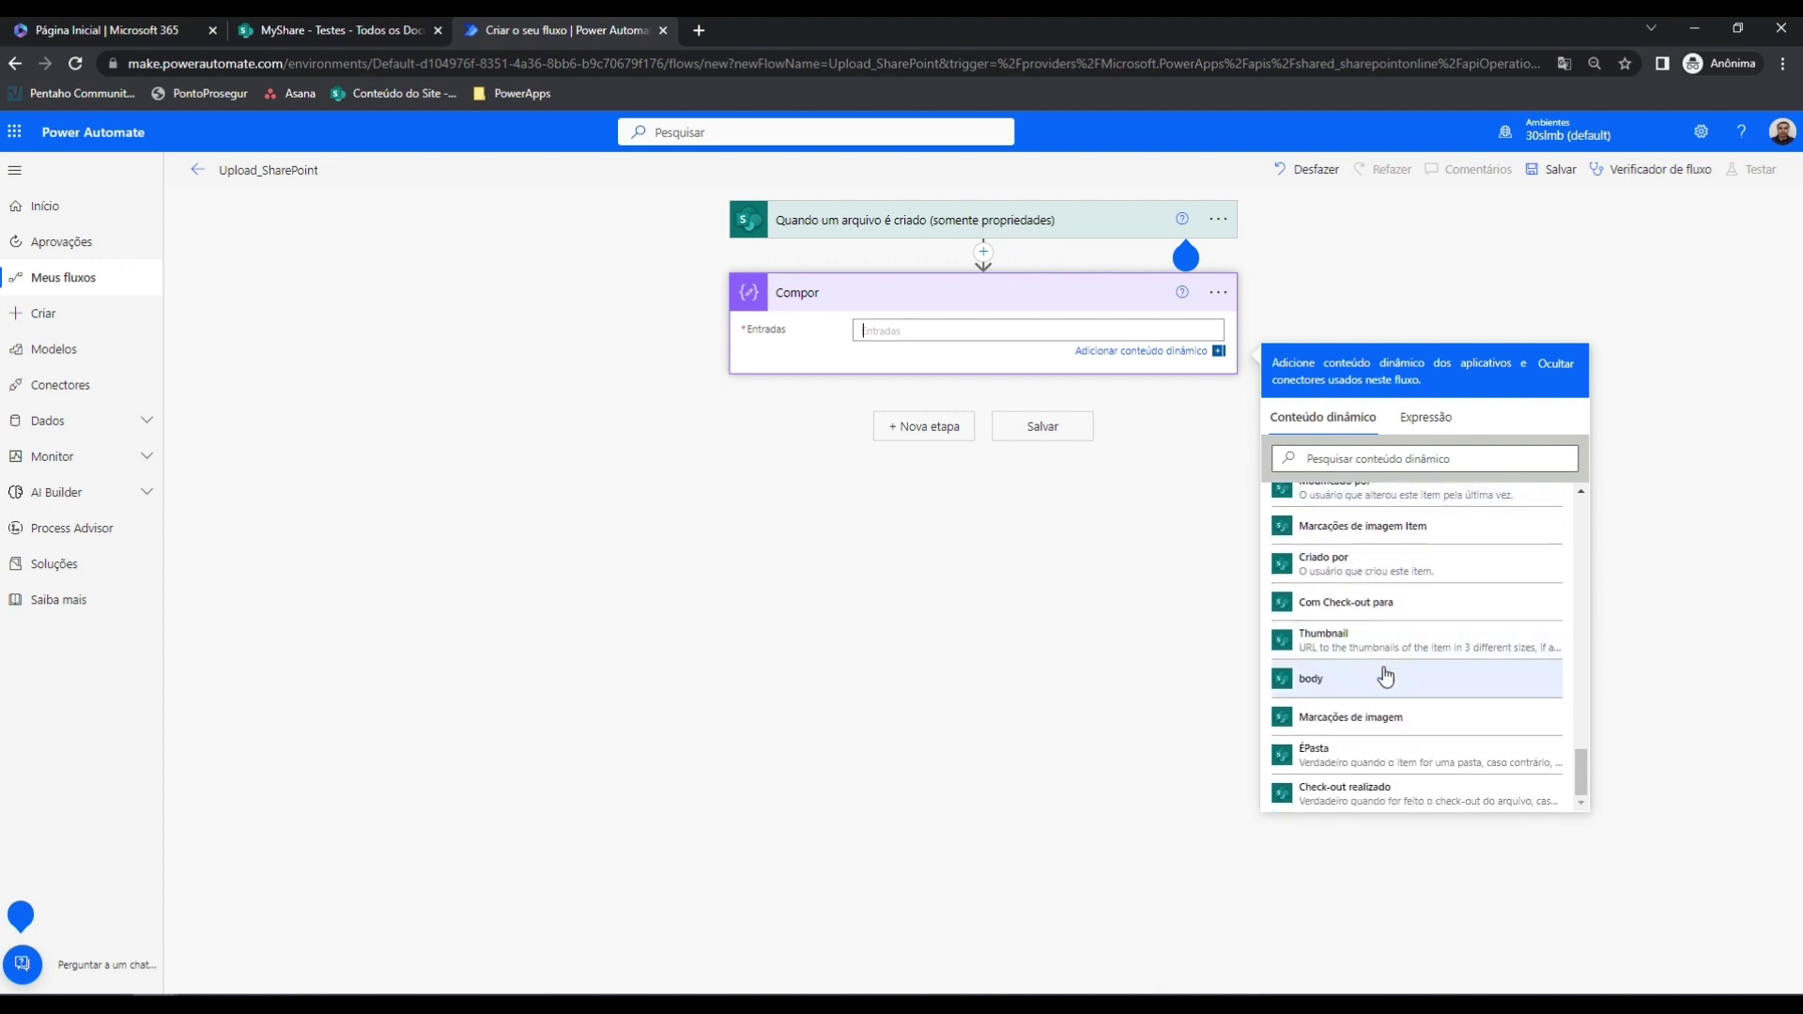
left_click(1368, 751)
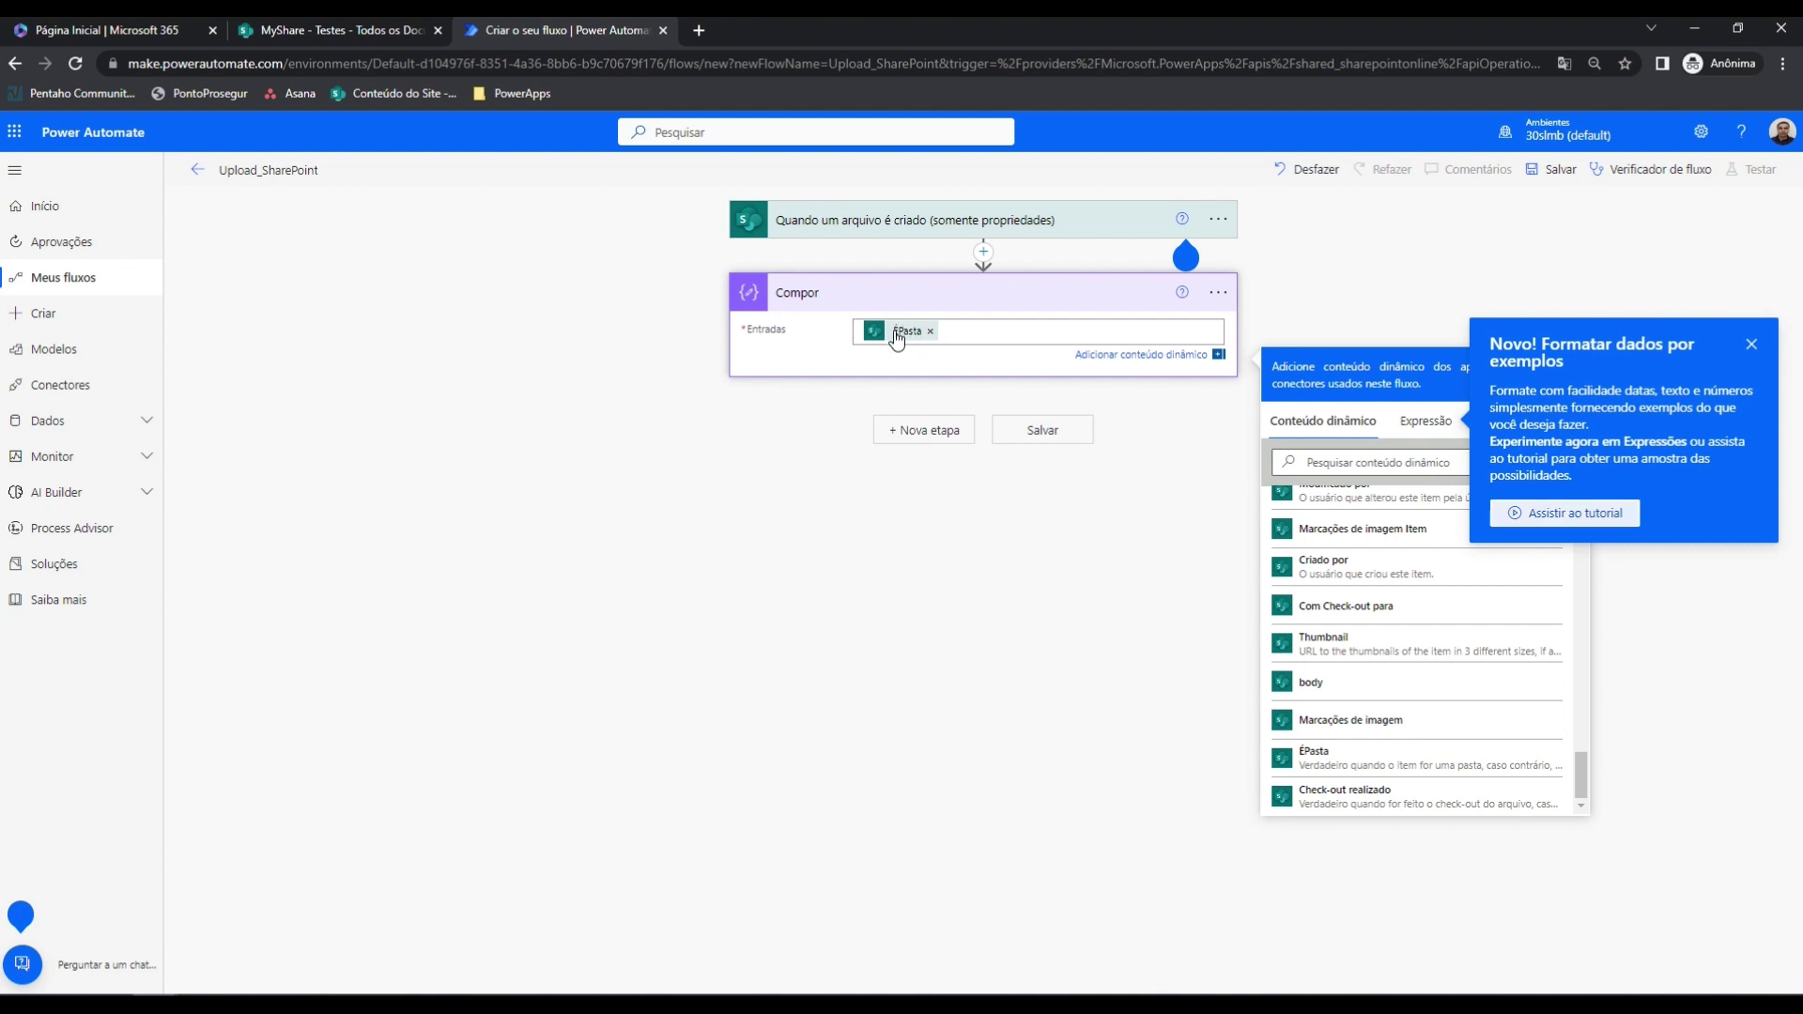
left_click(906, 336)
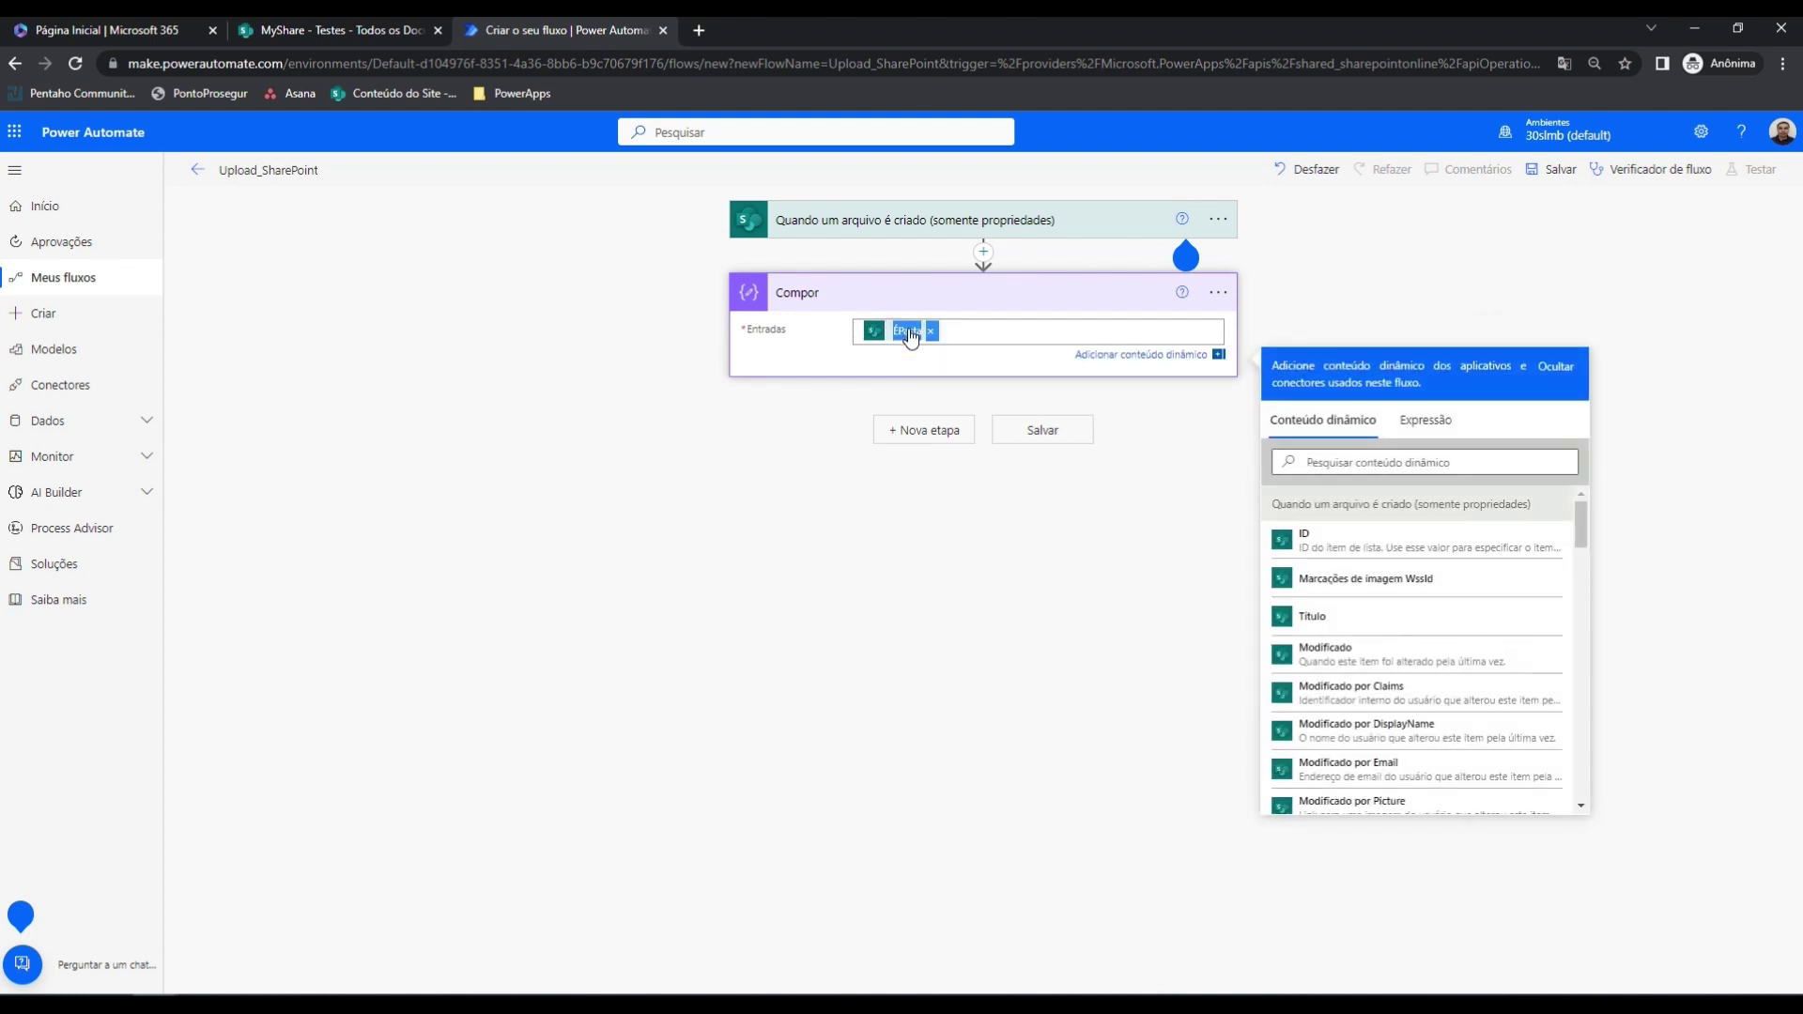
key("BackSpace")
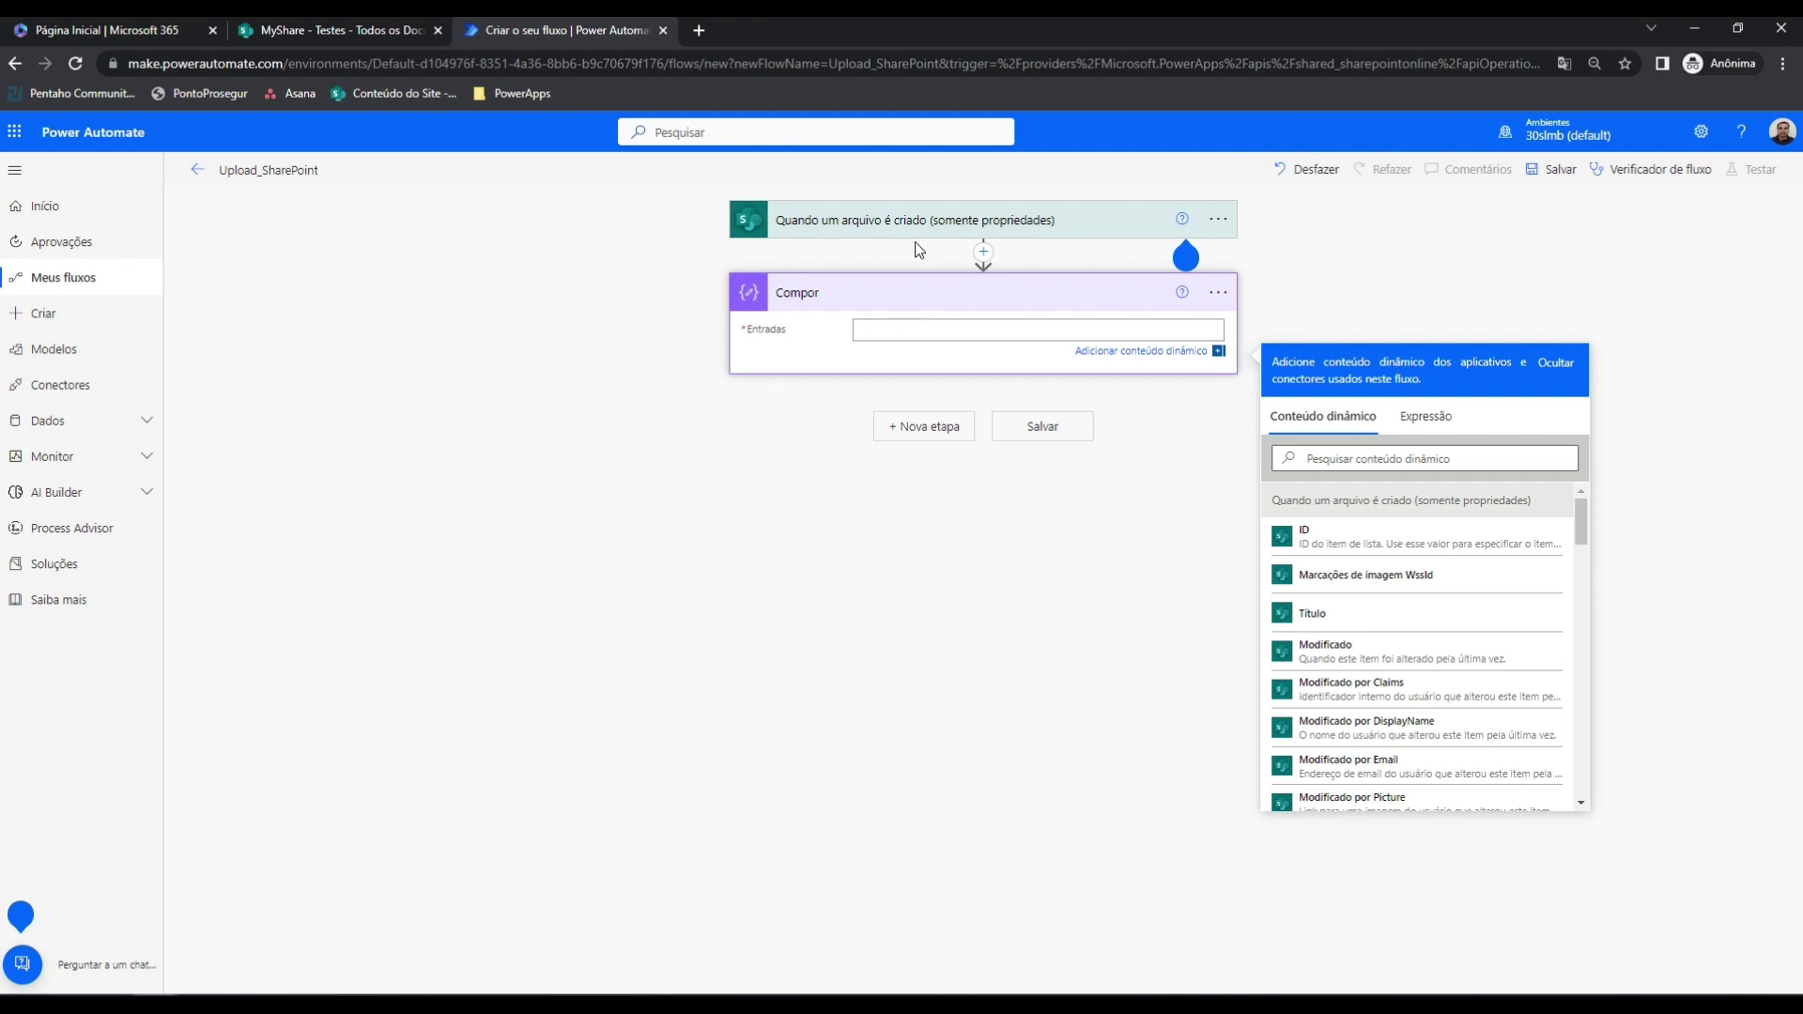
Add a trigger condition with the expression @{triggerOutputs()?['body/{IsFolder}']} in the file-creation trigger's settings
left_click(1182, 219)
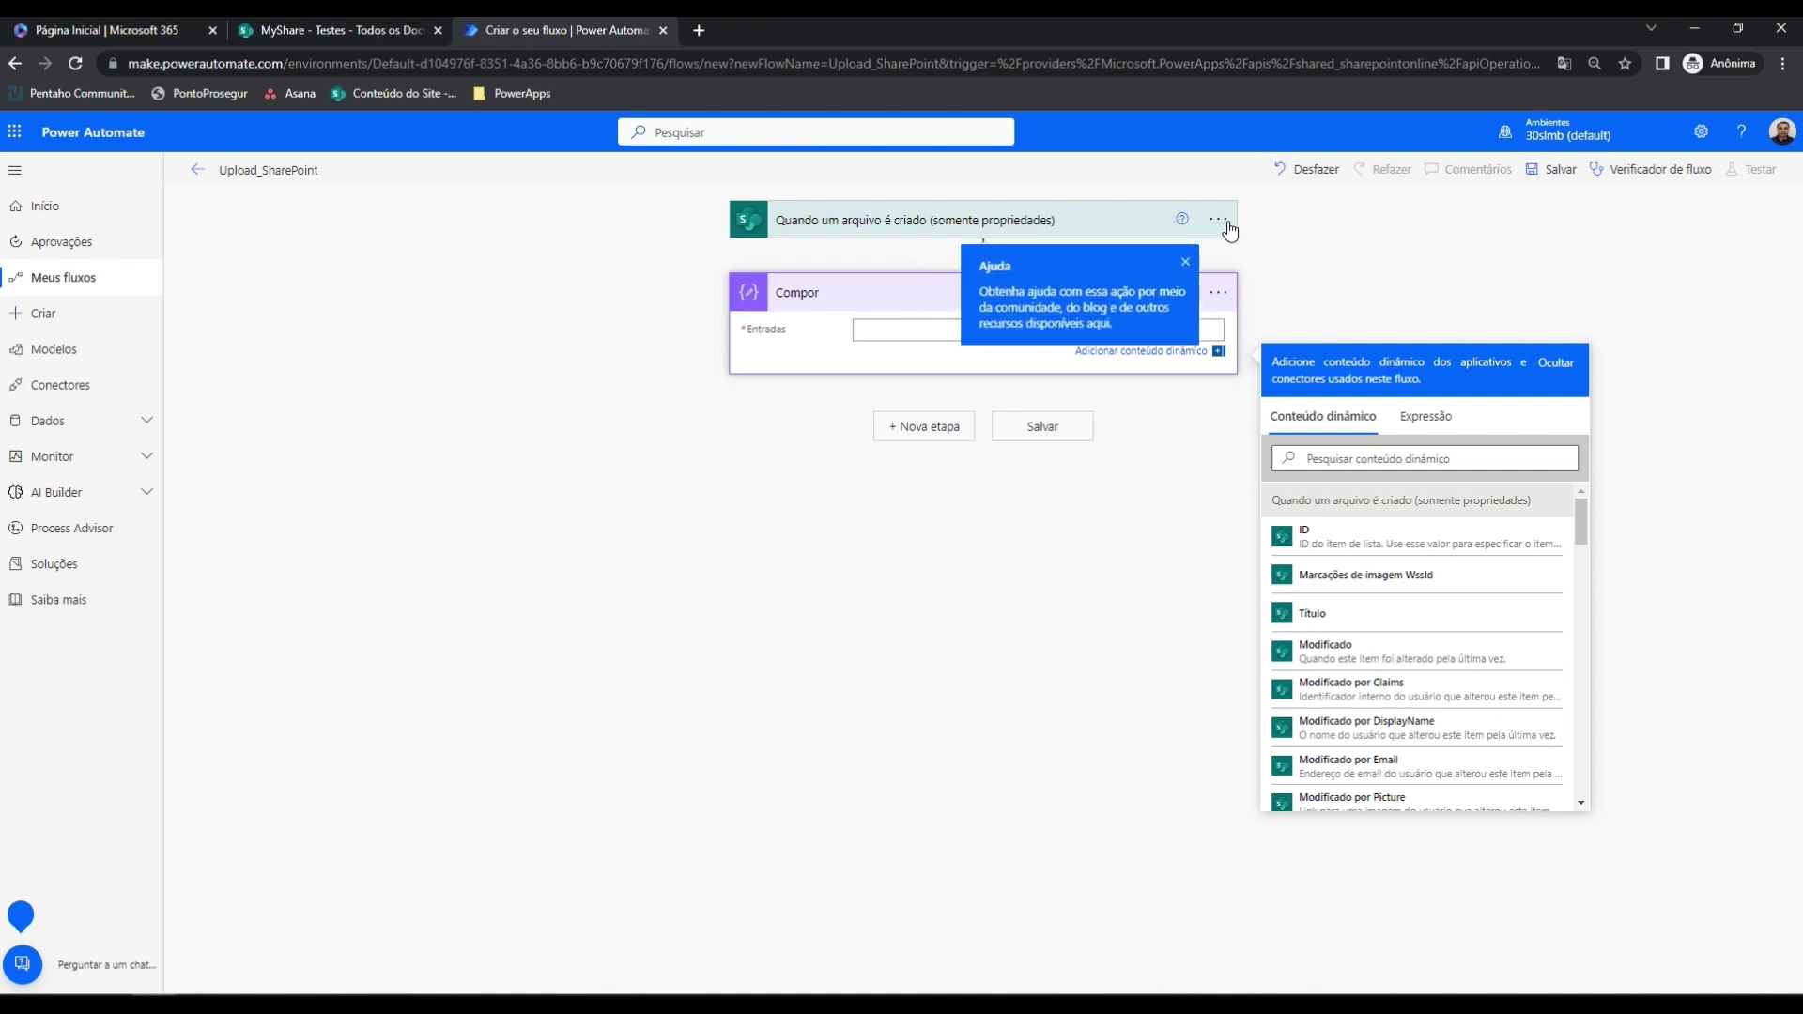
left_click(1216, 221)
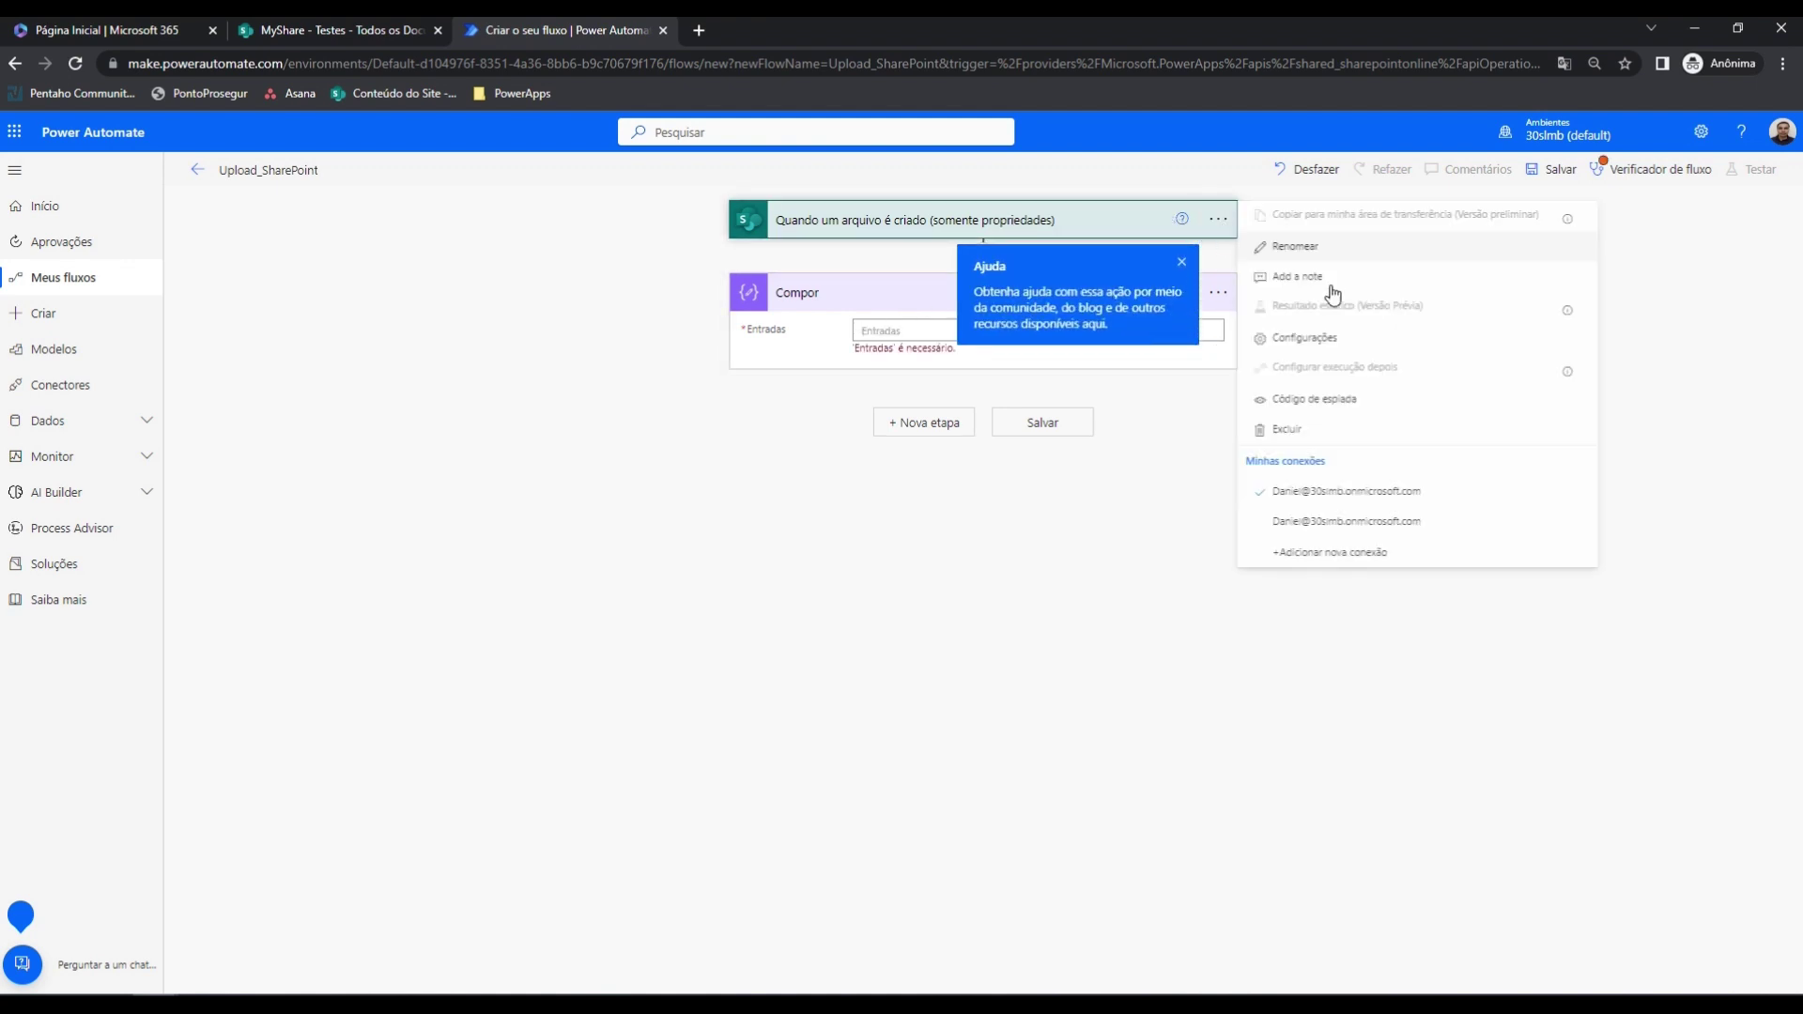
left_click(1304, 339)
scroll(891, 567, "down", 1)
scroll(891, 567, "down", 1)
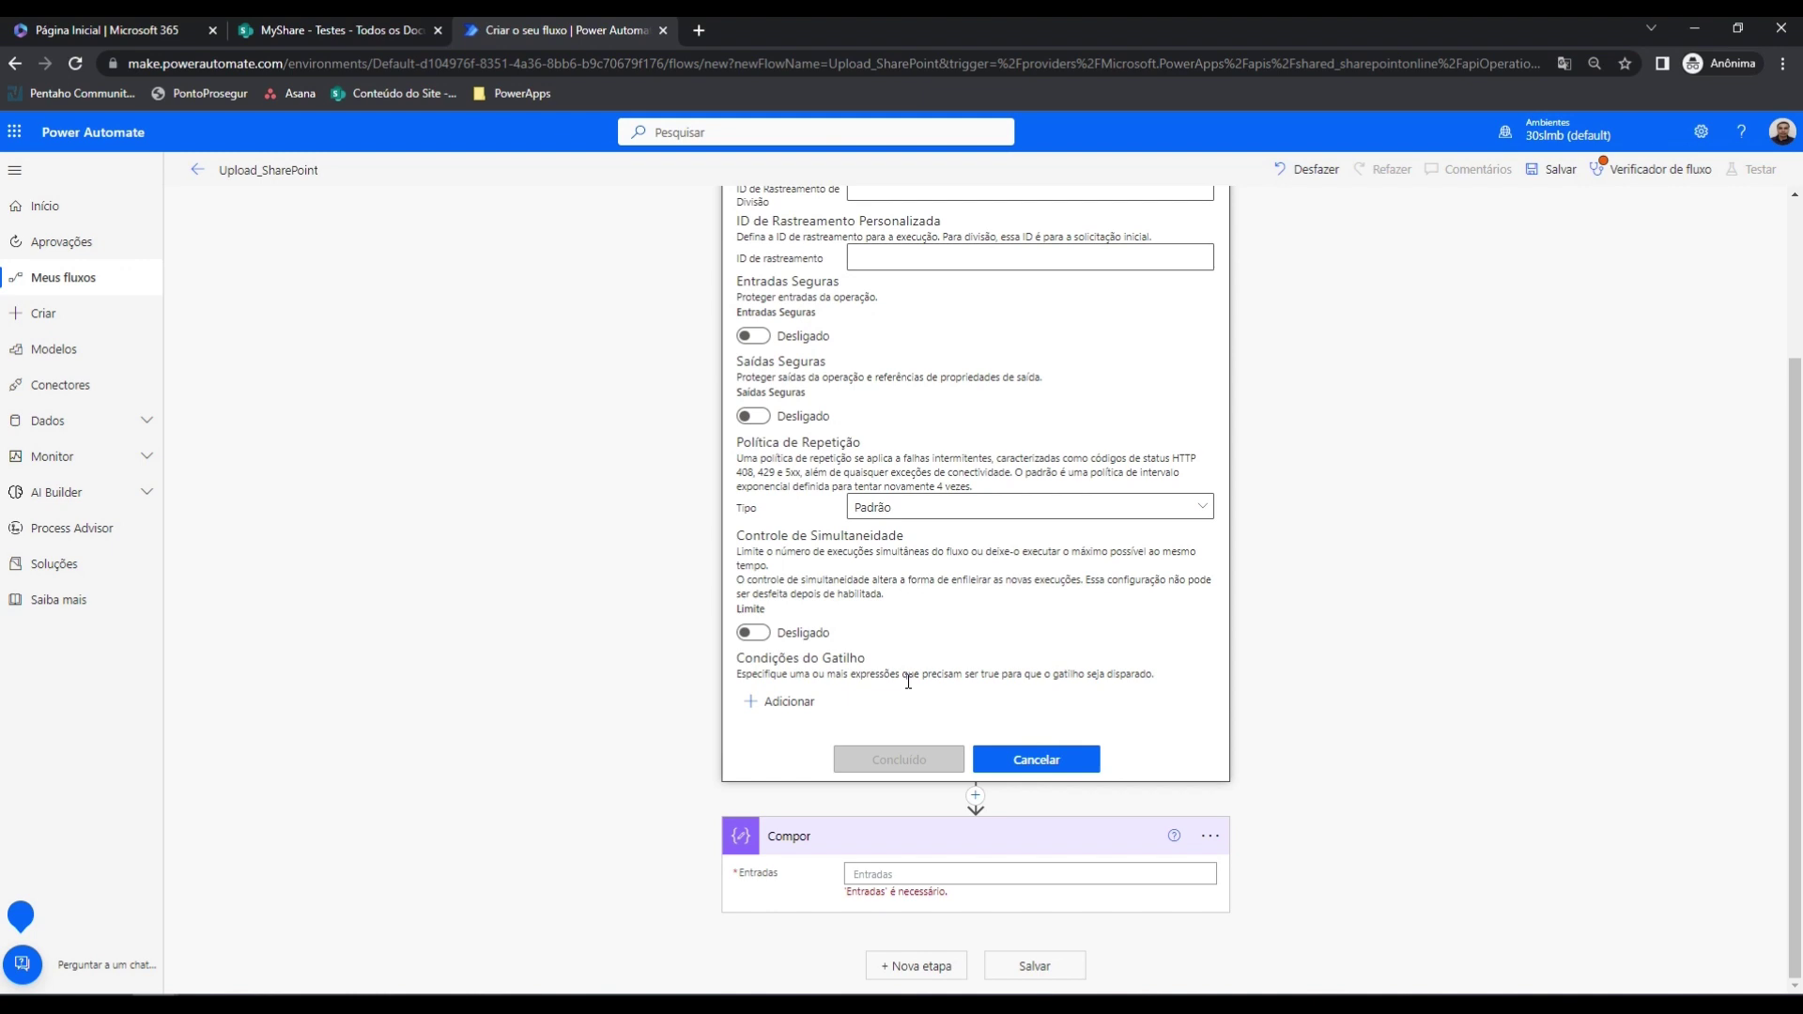
left_click(800, 714)
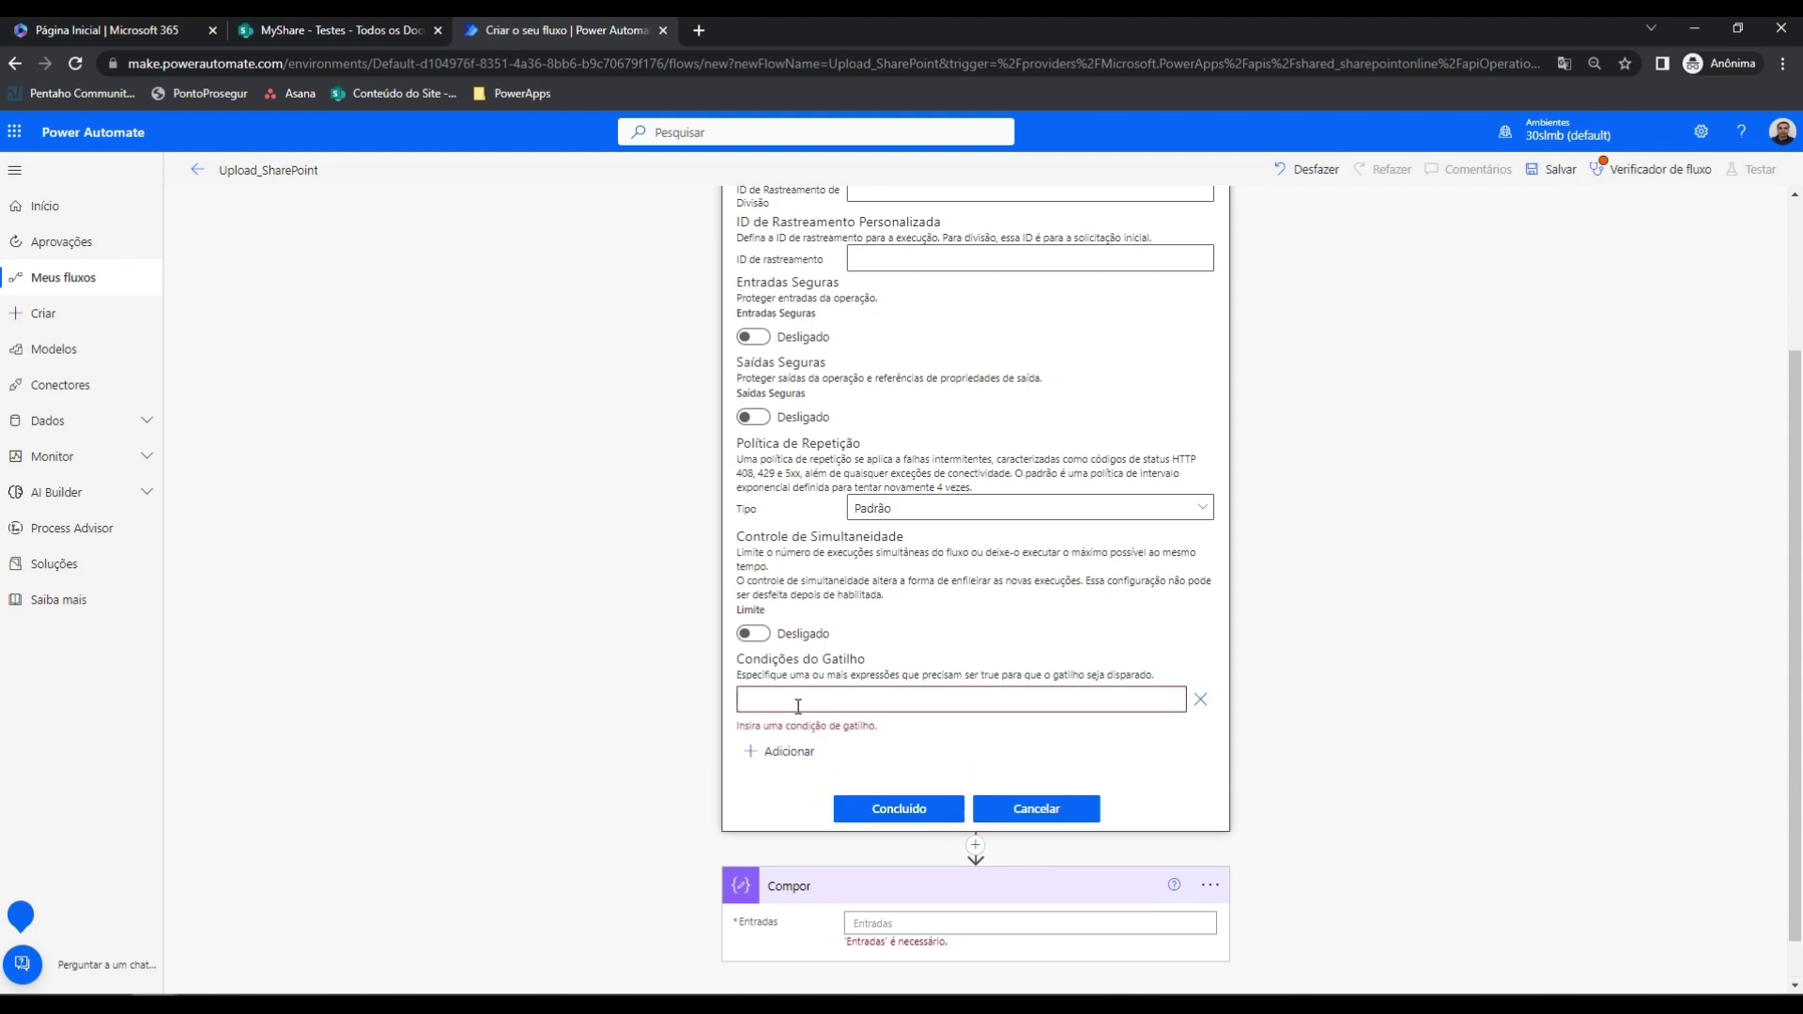
type("@{triggerOutputs()?['body/{IsFolder}']}")
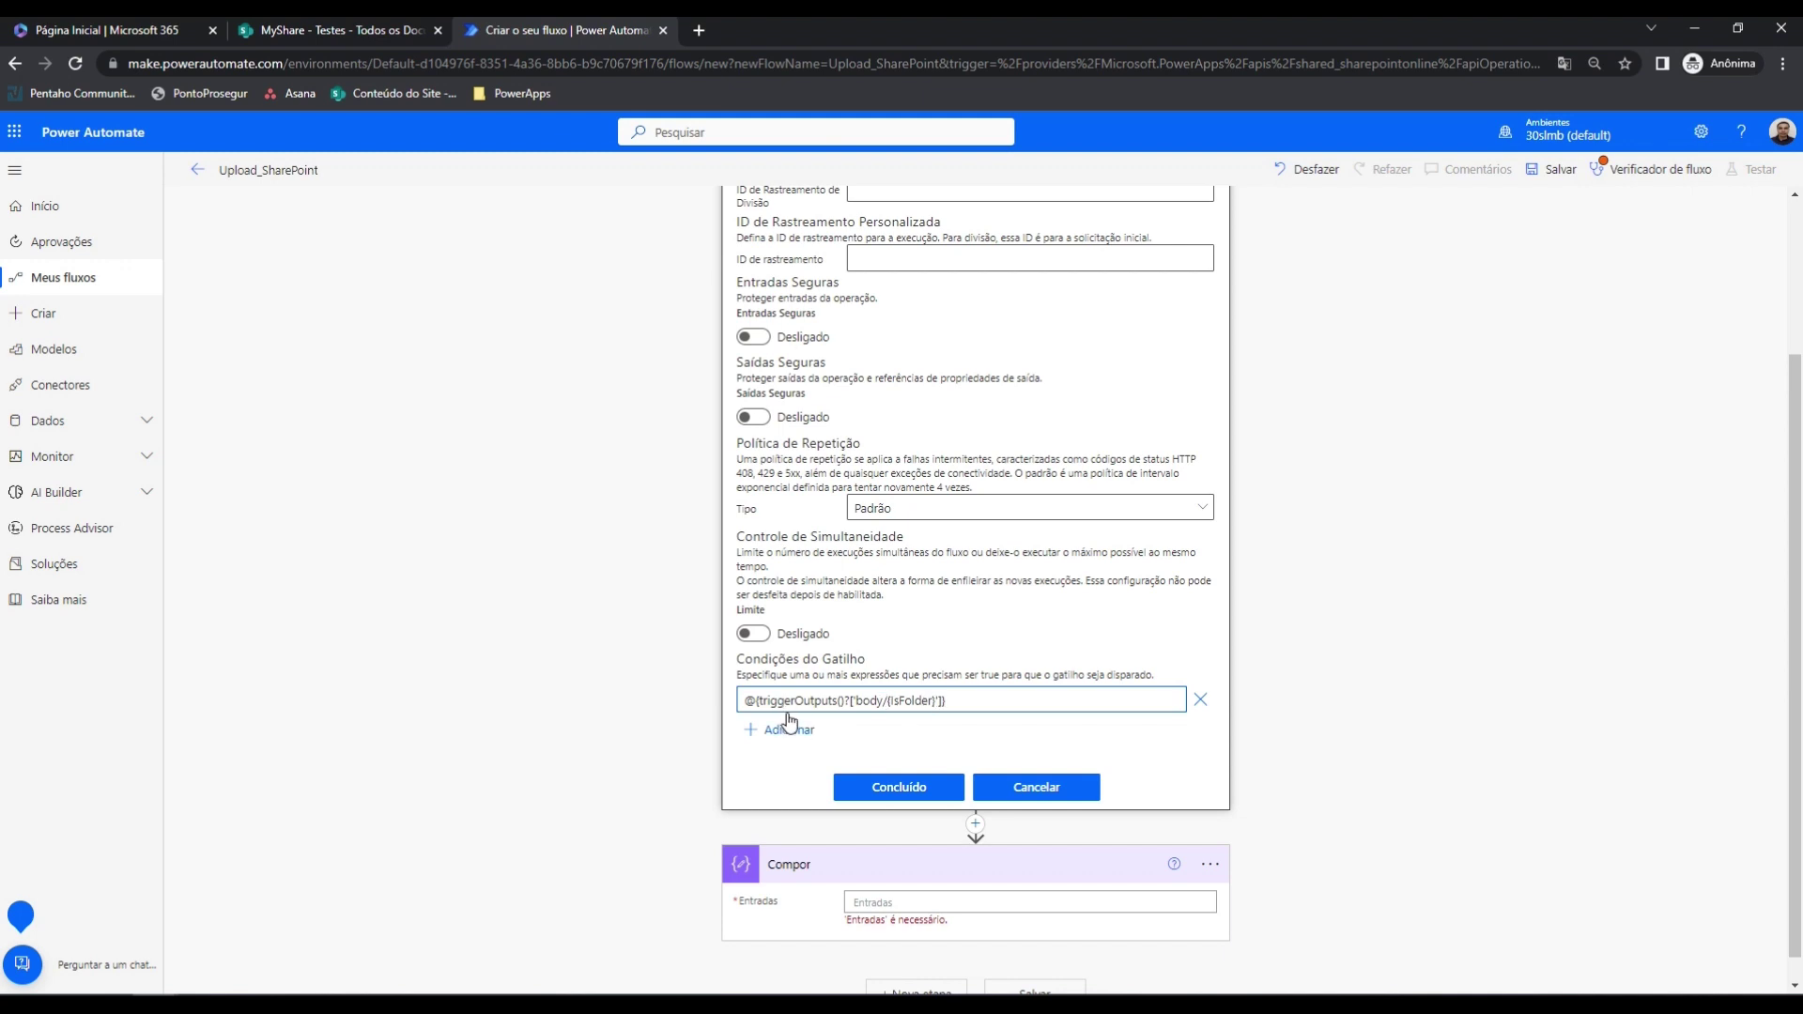
key("BackSpace")
key("BackSpace")
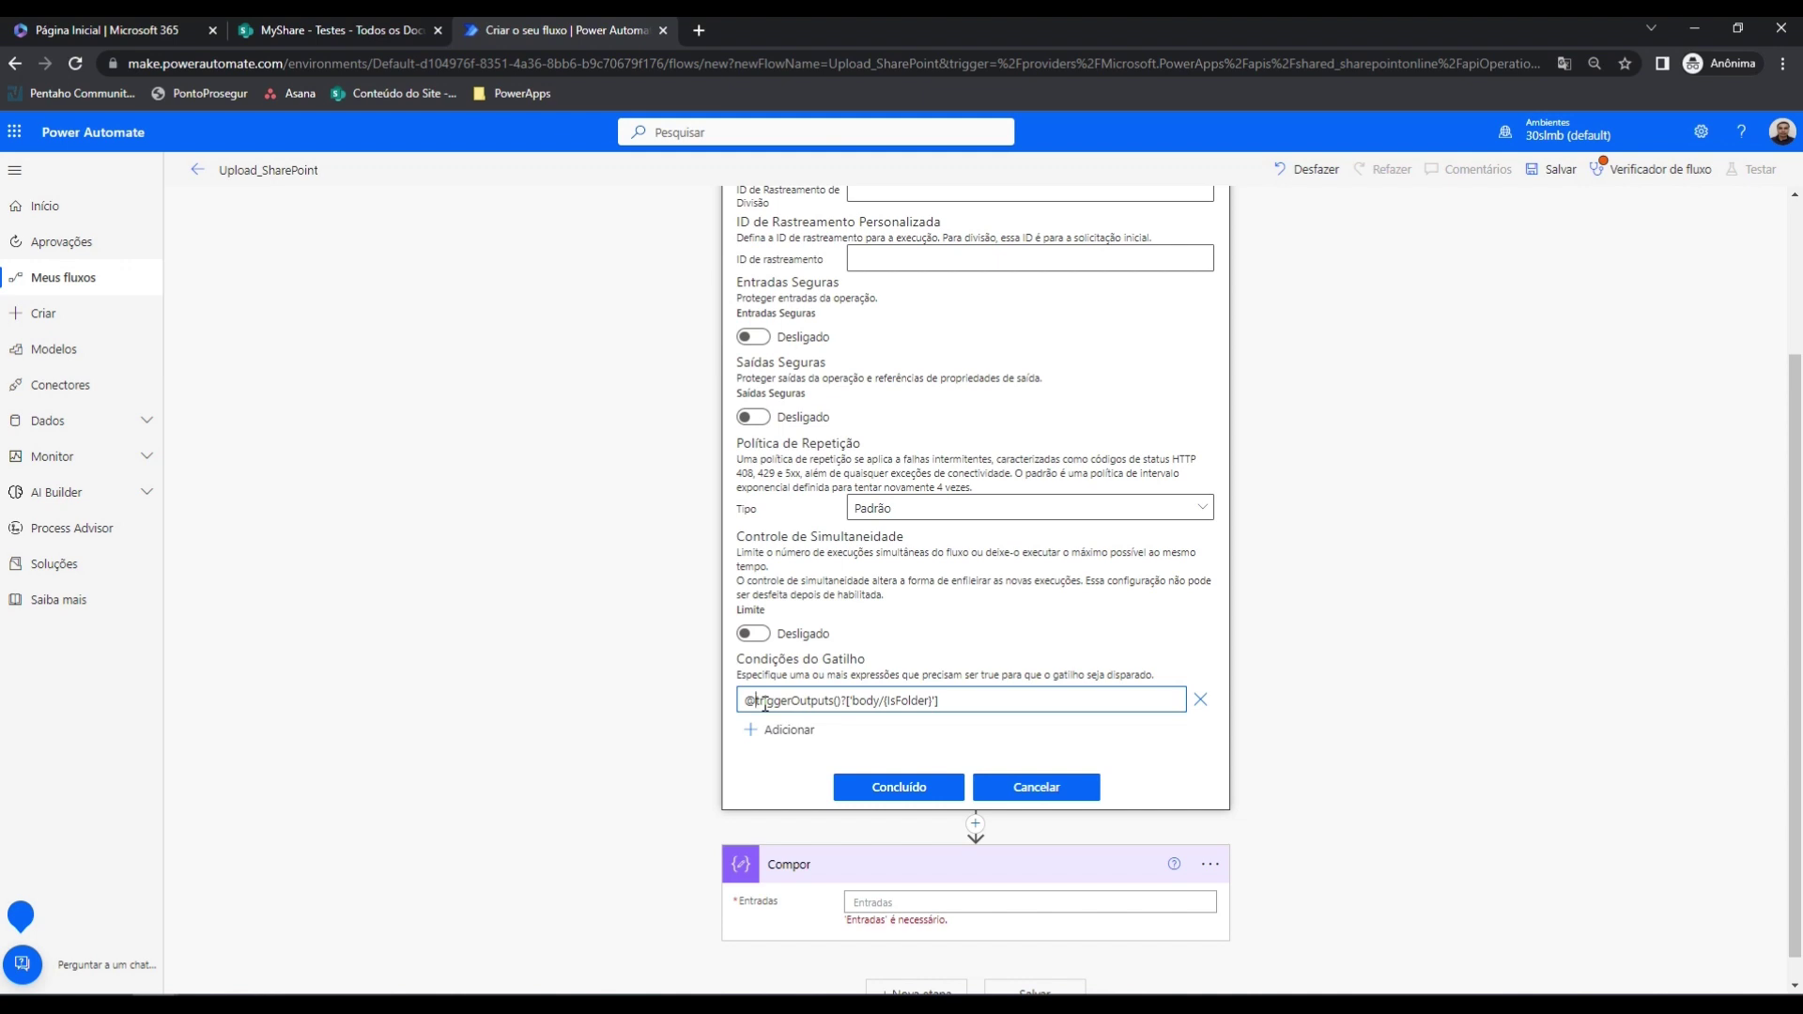
type("equa")
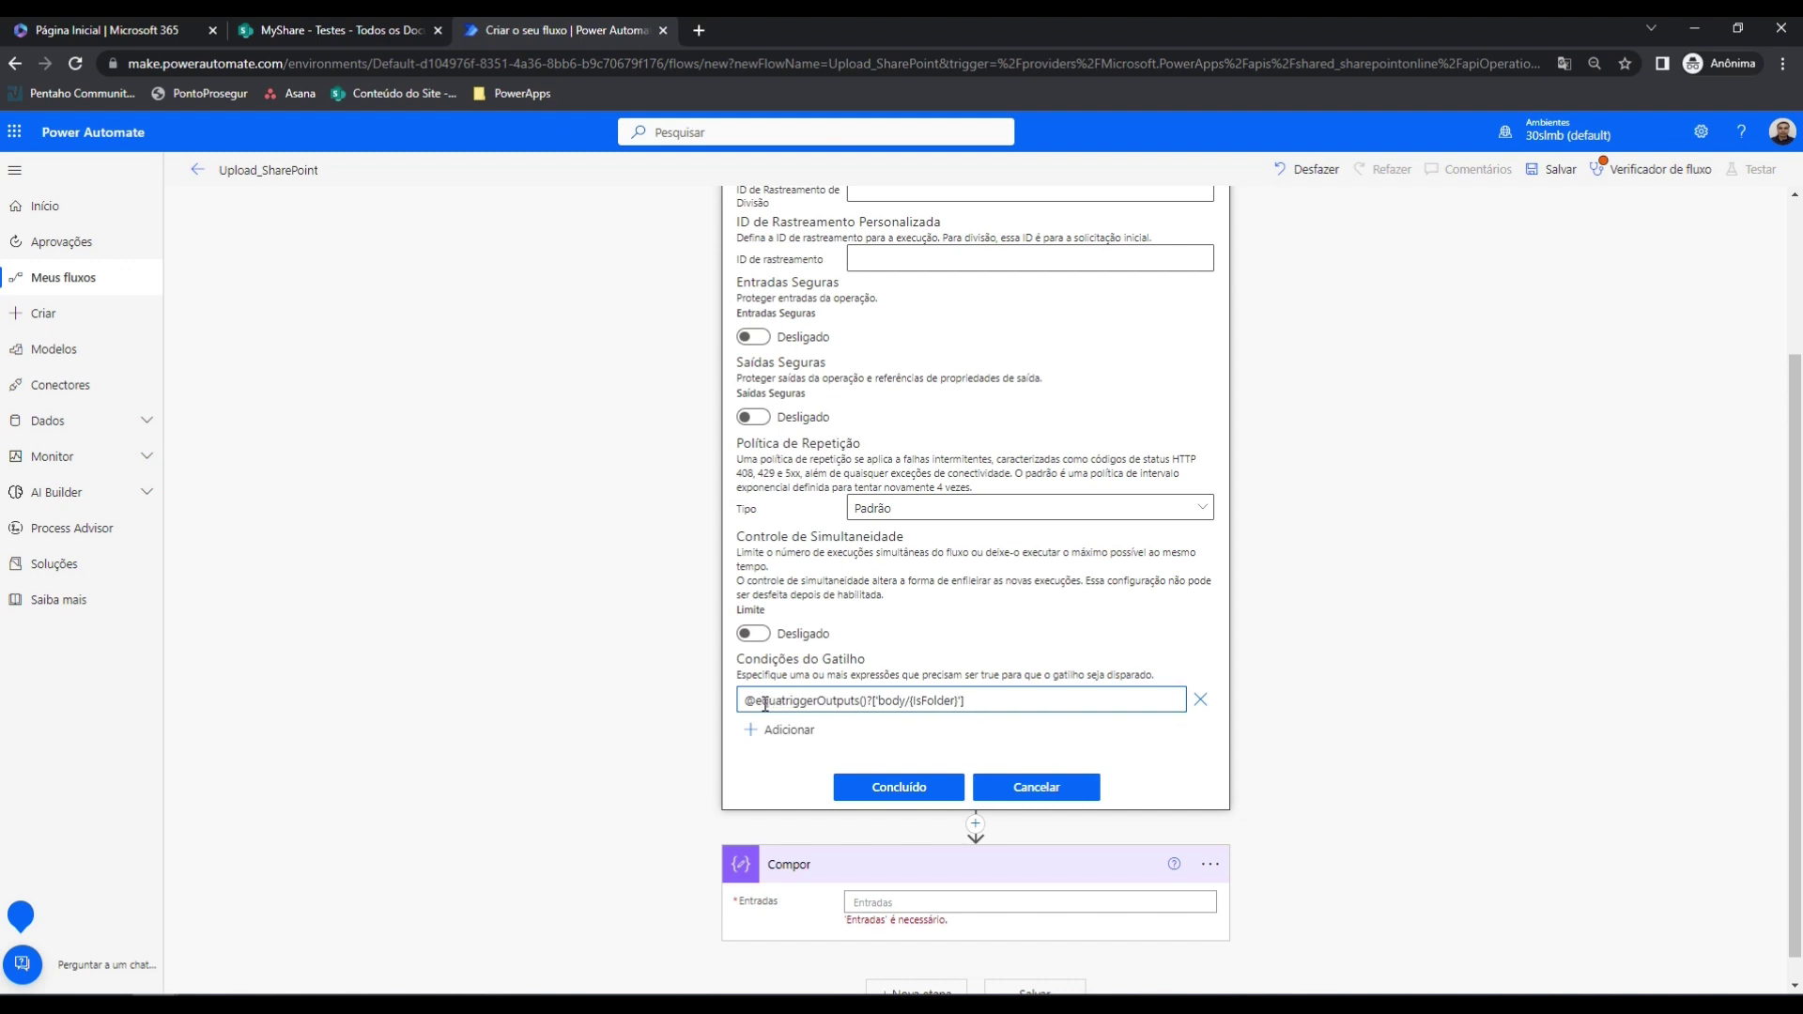
type("ls(")
key("End")
type(",")
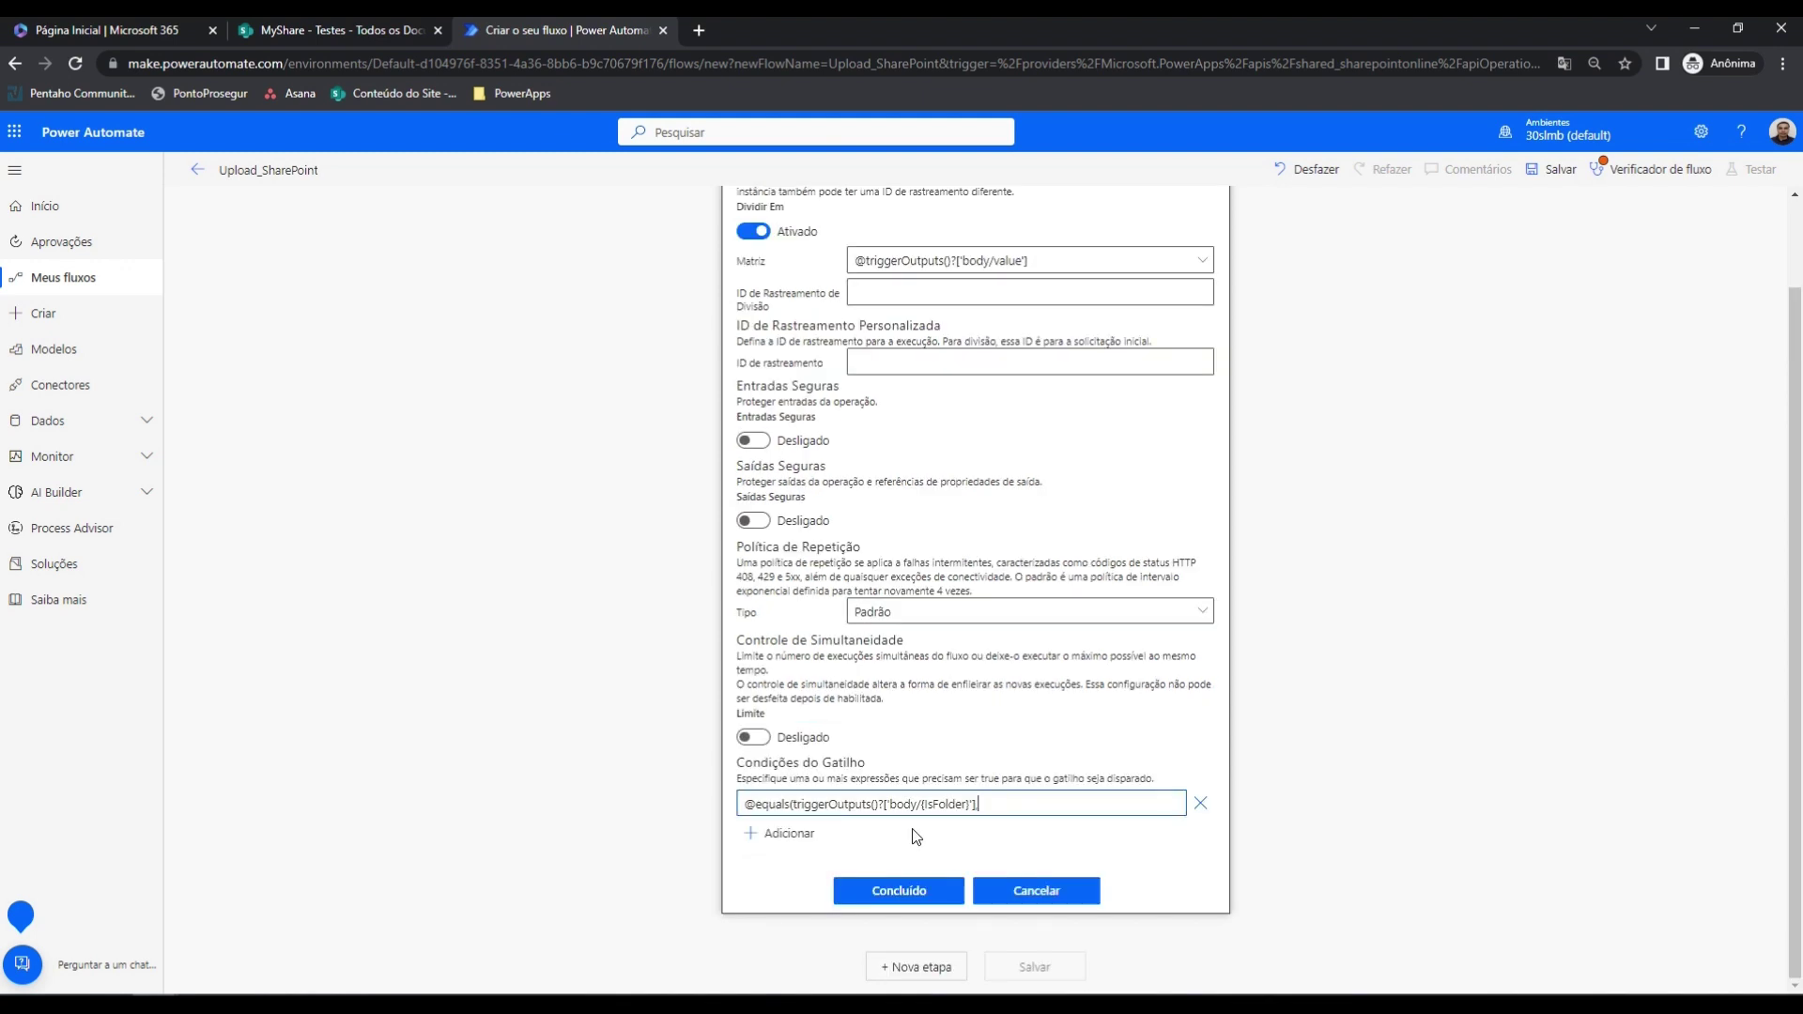
type("true)")
Check the parts of the trigger condition expression and confirm the trigger's settings
left_click_drag(807, 805, 971, 805)
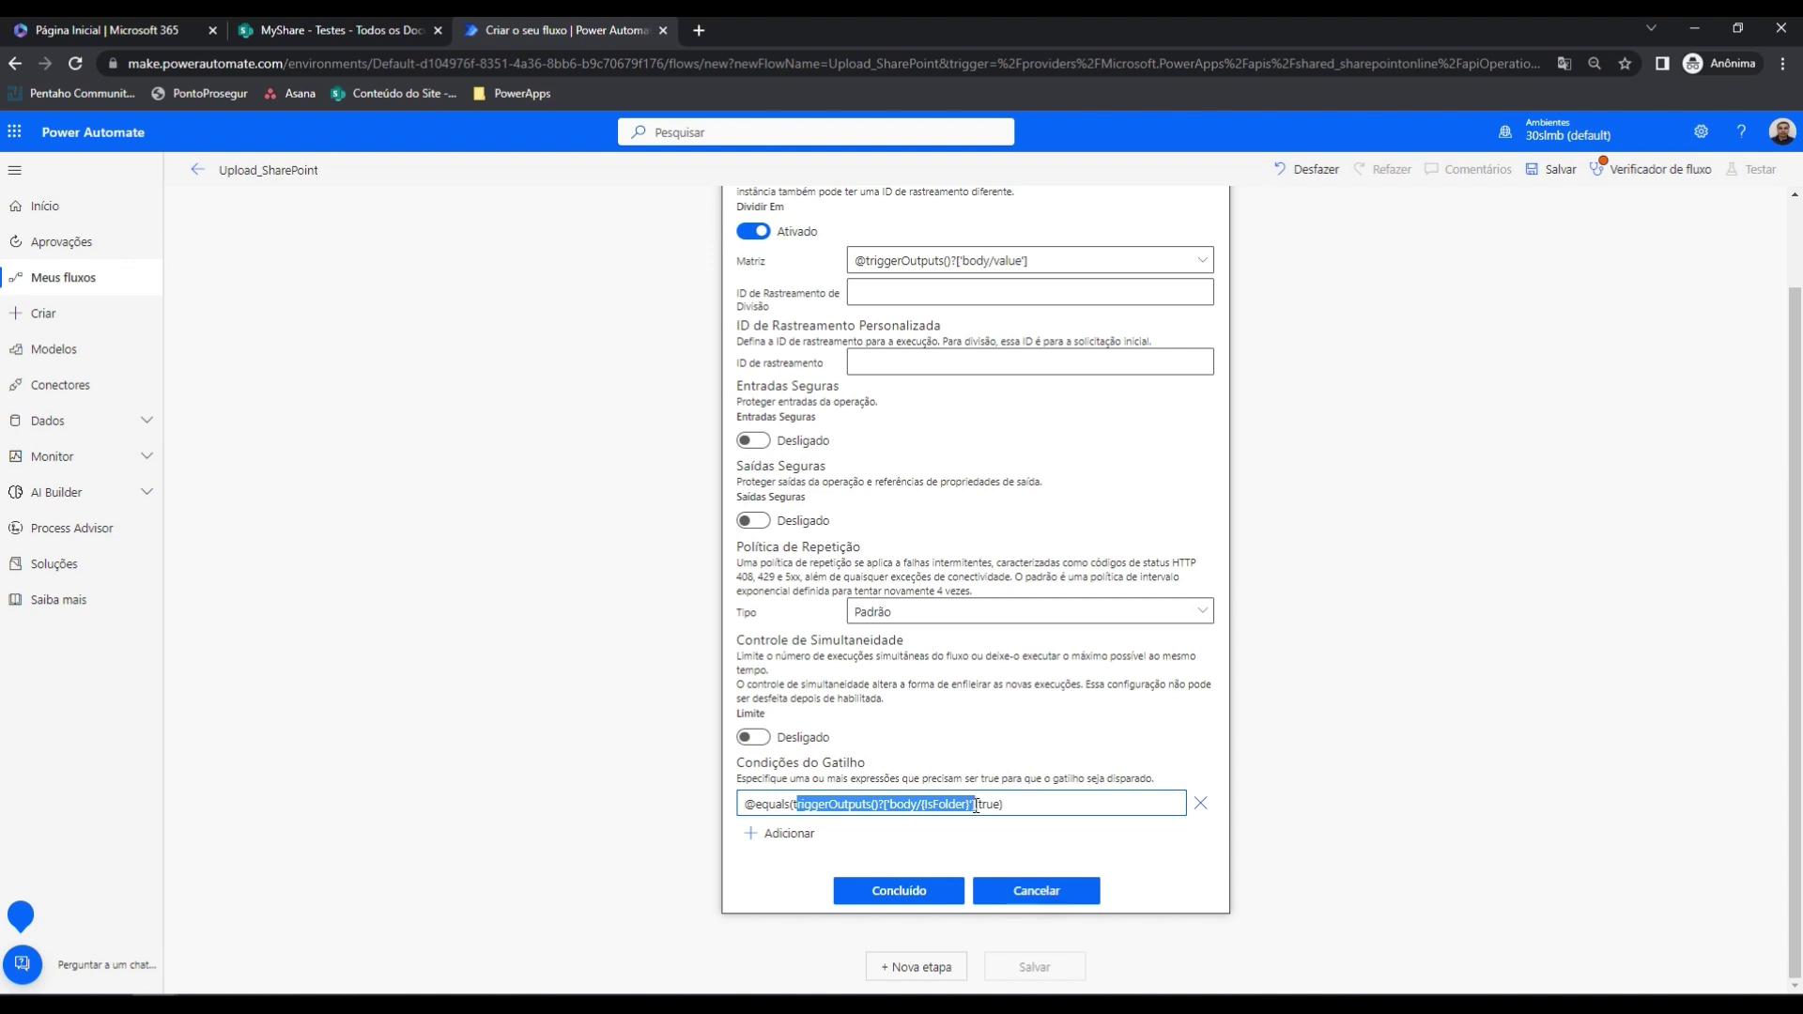
left_click_drag(757, 805, 791, 805)
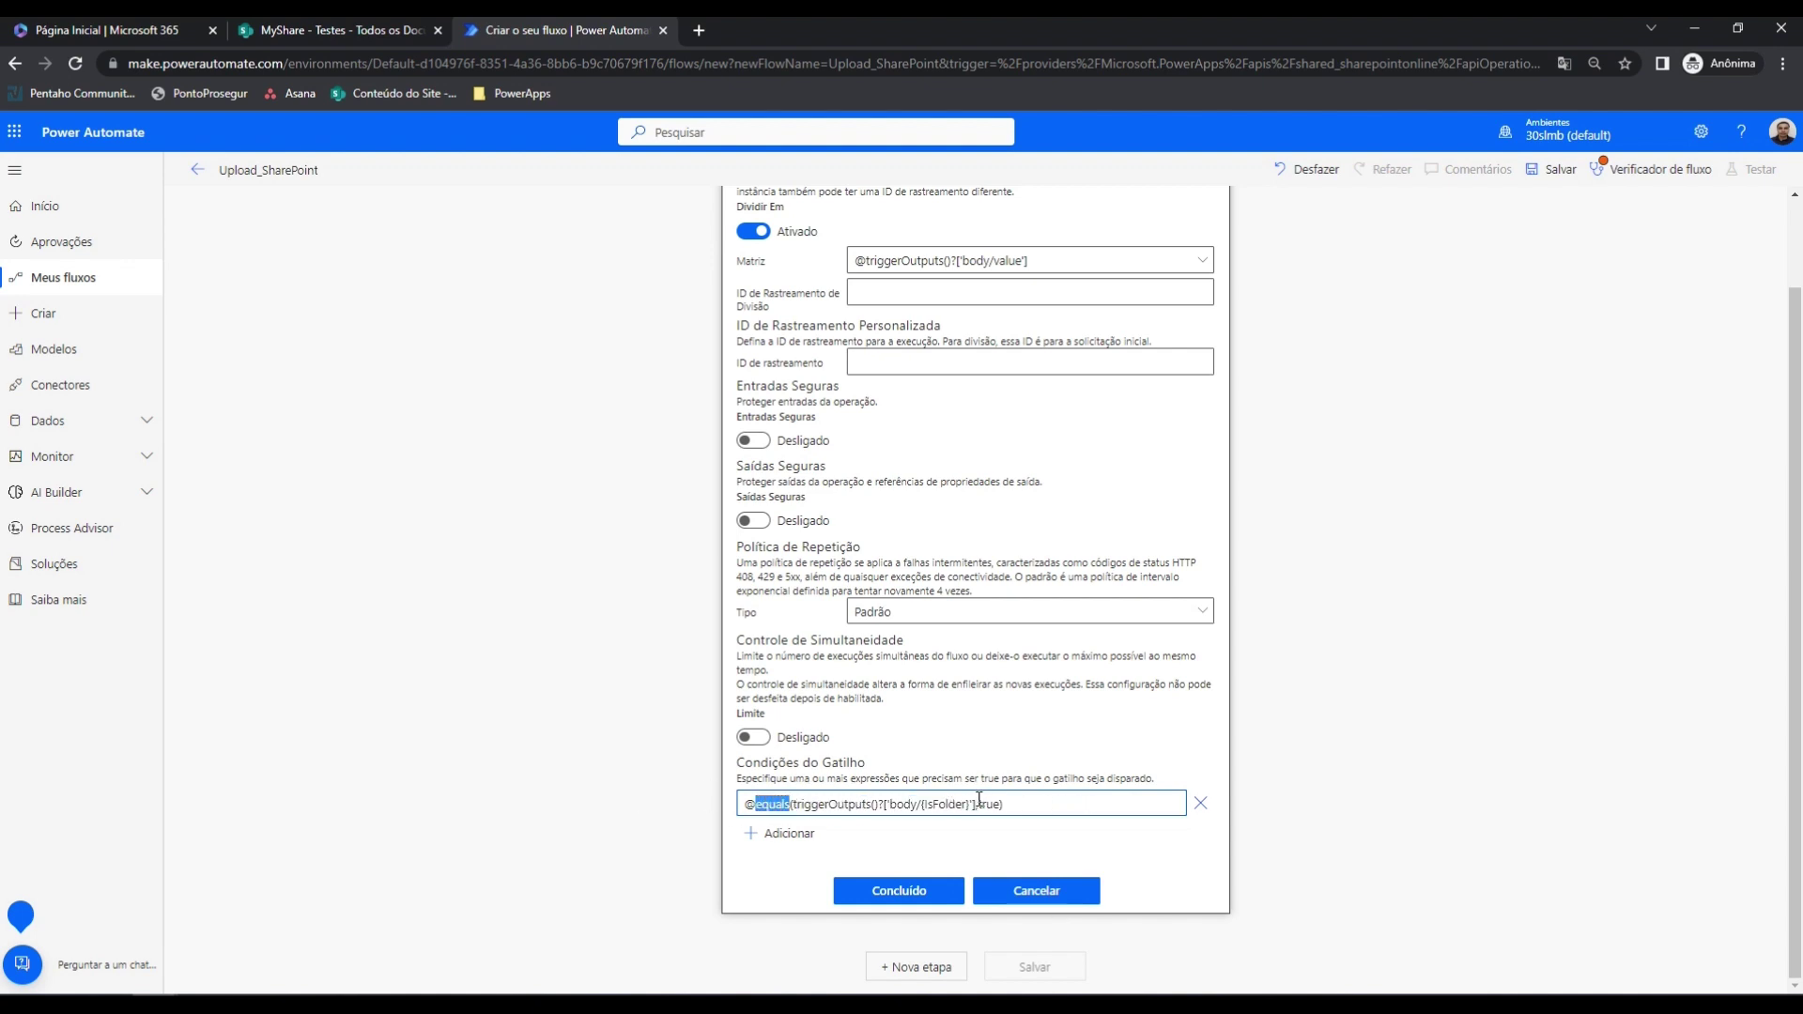
left_click_drag(977, 805, 1001, 805)
scroll(1217, 807, "up", 1)
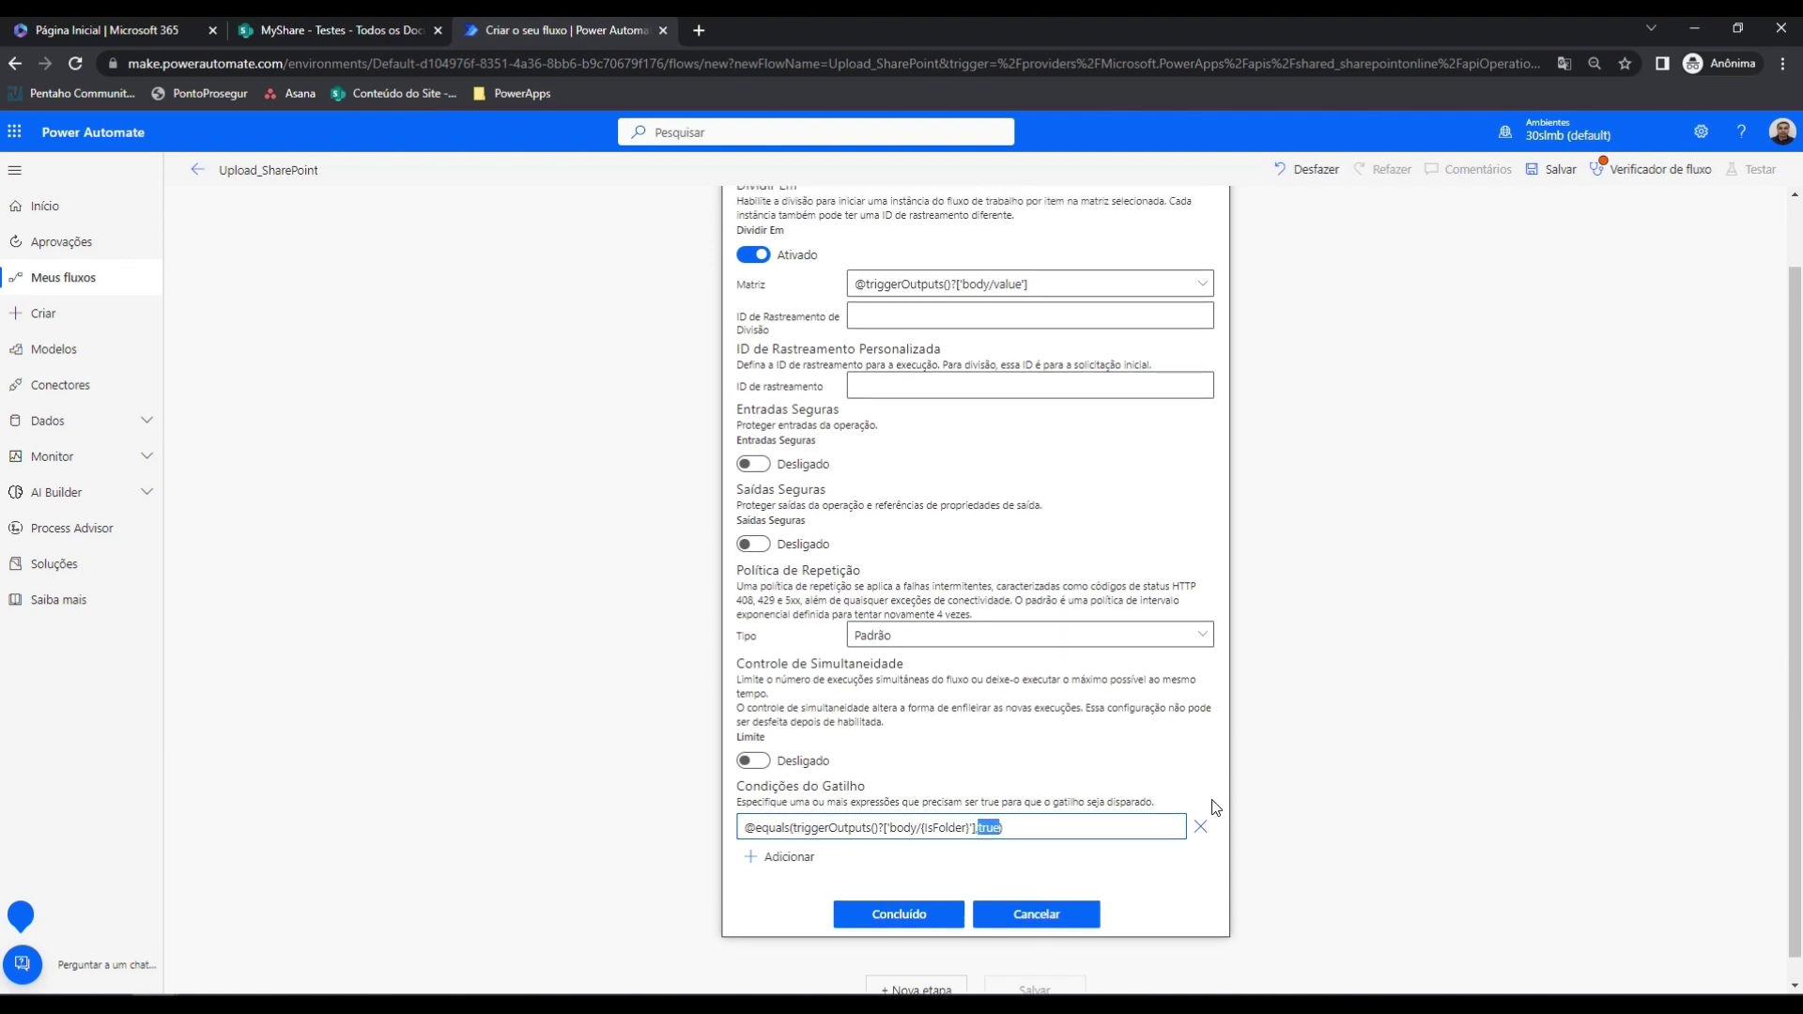
scroll(1083, 751, "down", 1)
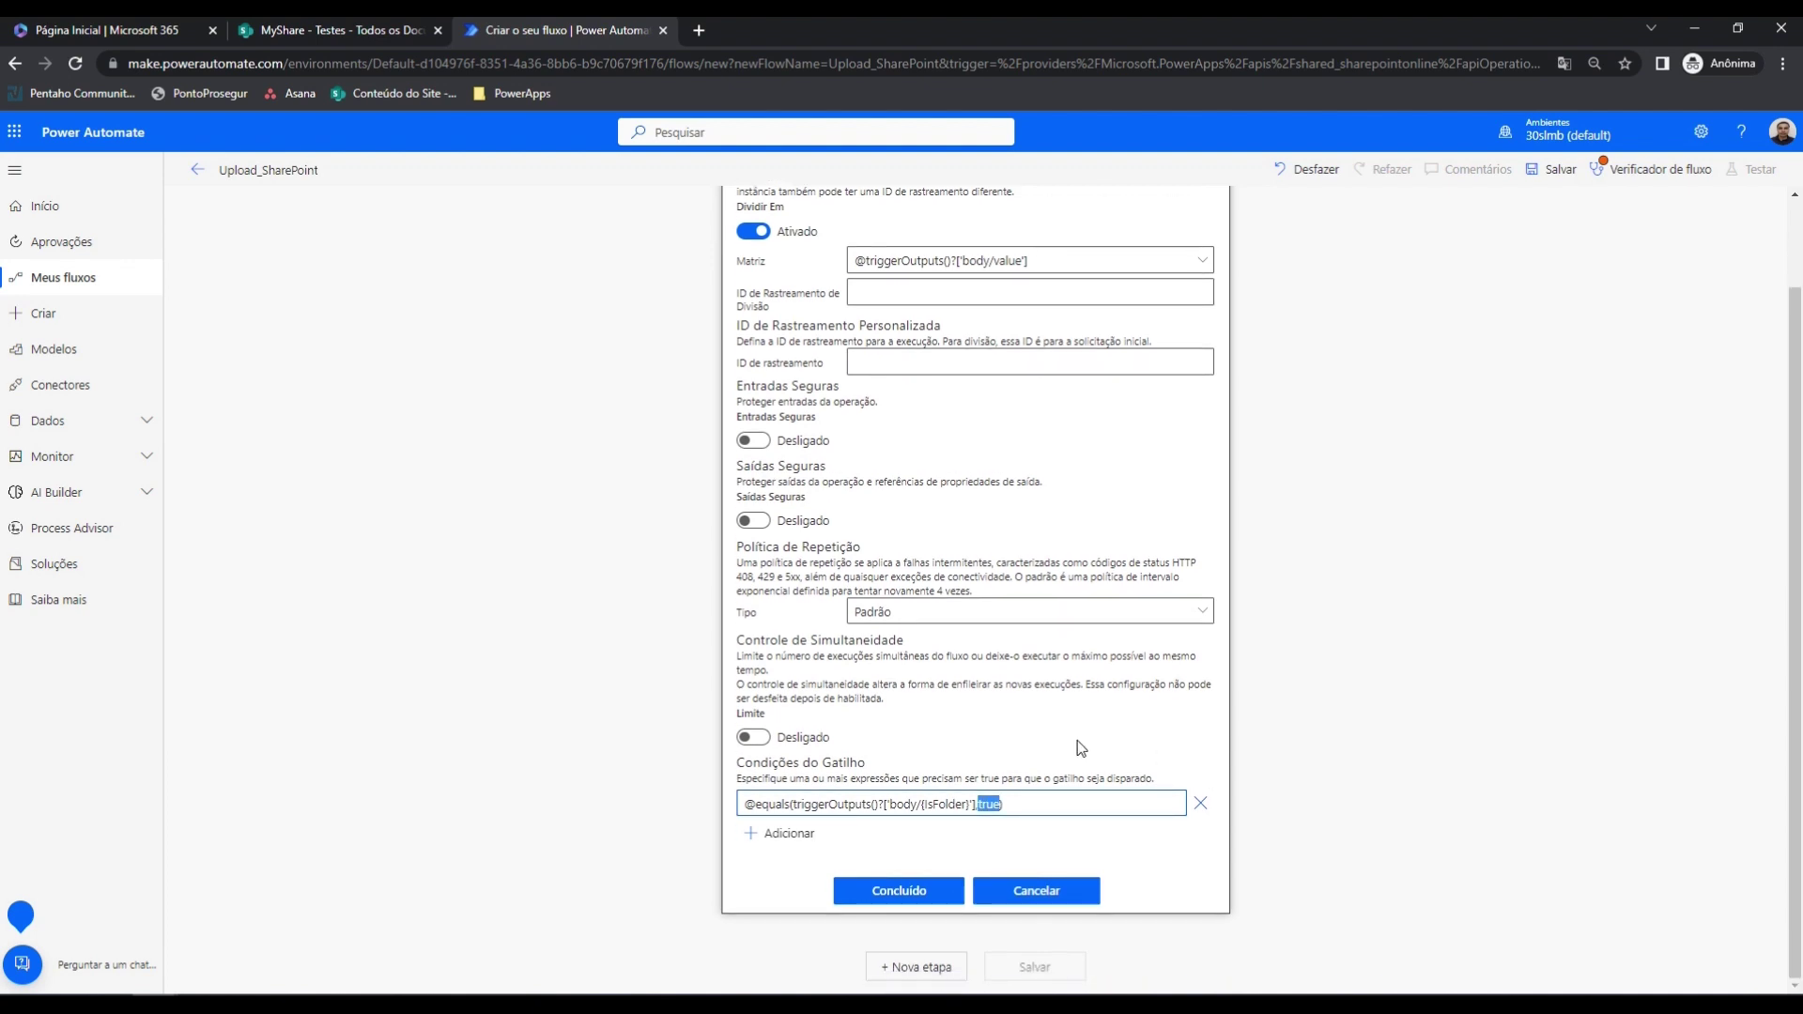
left_click(907, 890)
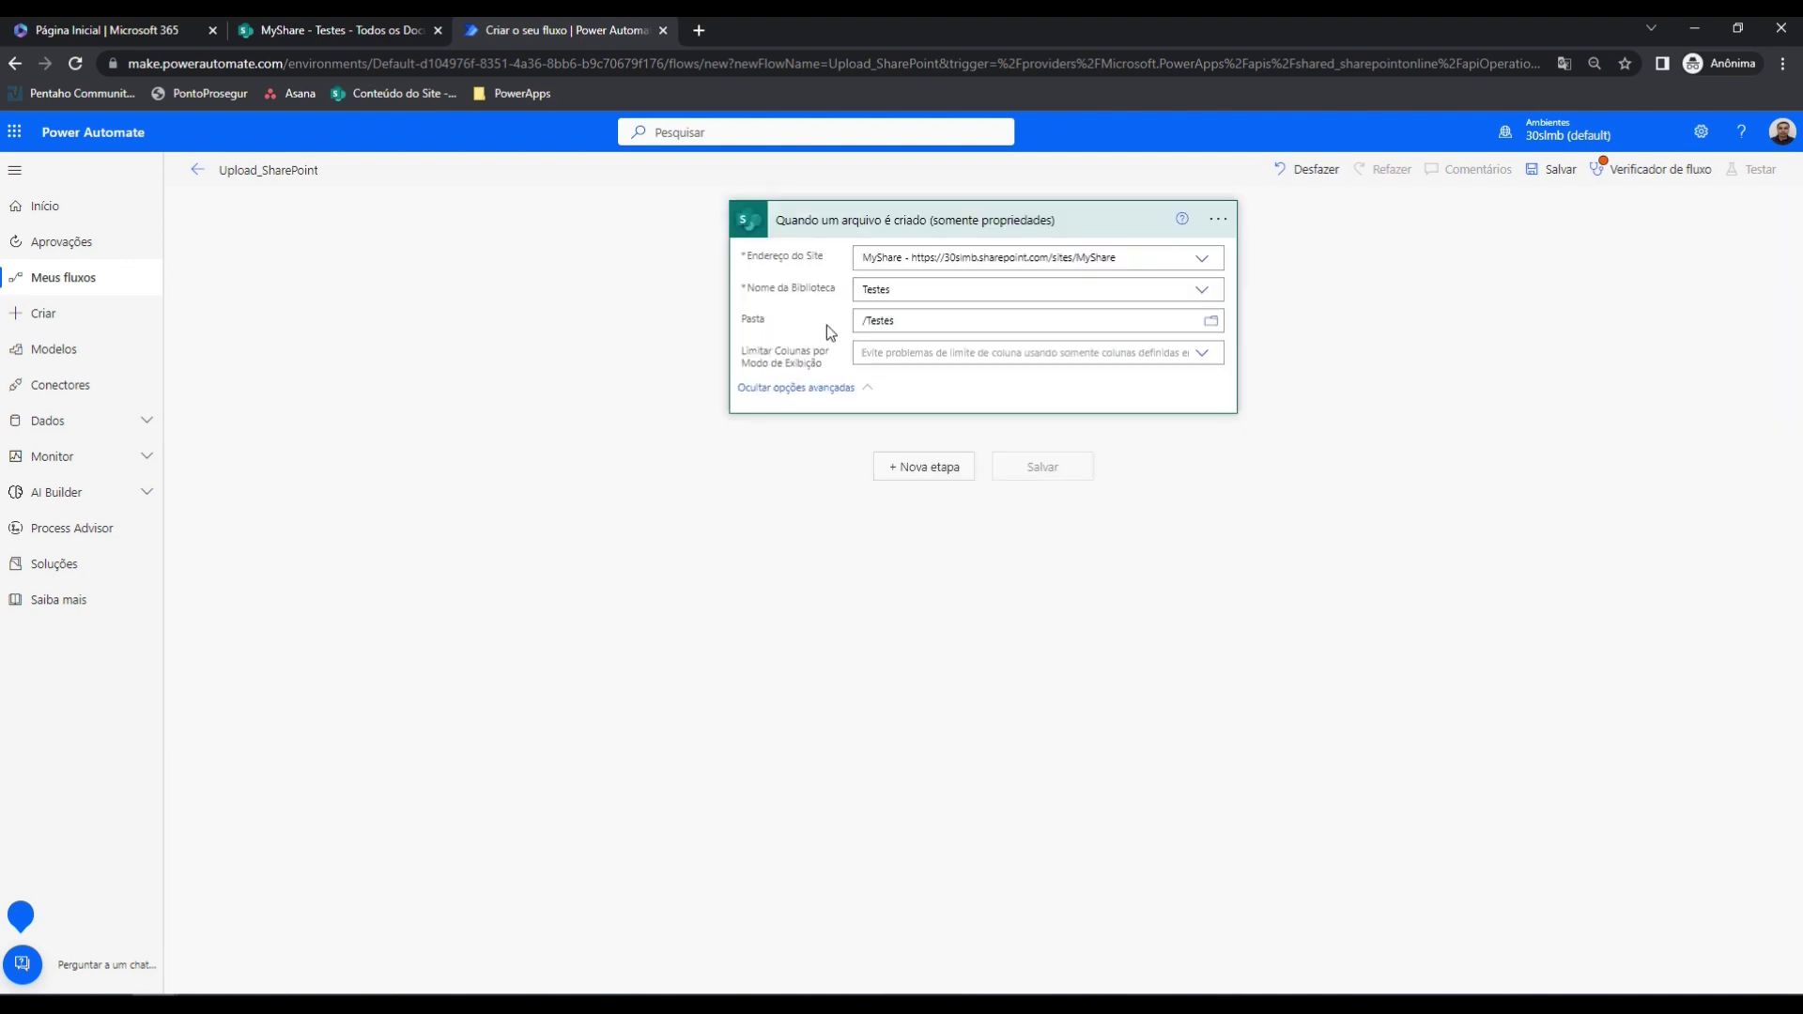
Add the SharePoint action "Obter arquivos (apenas propriedades)" after the trigger, searching for "sharep"
left_click(930, 468)
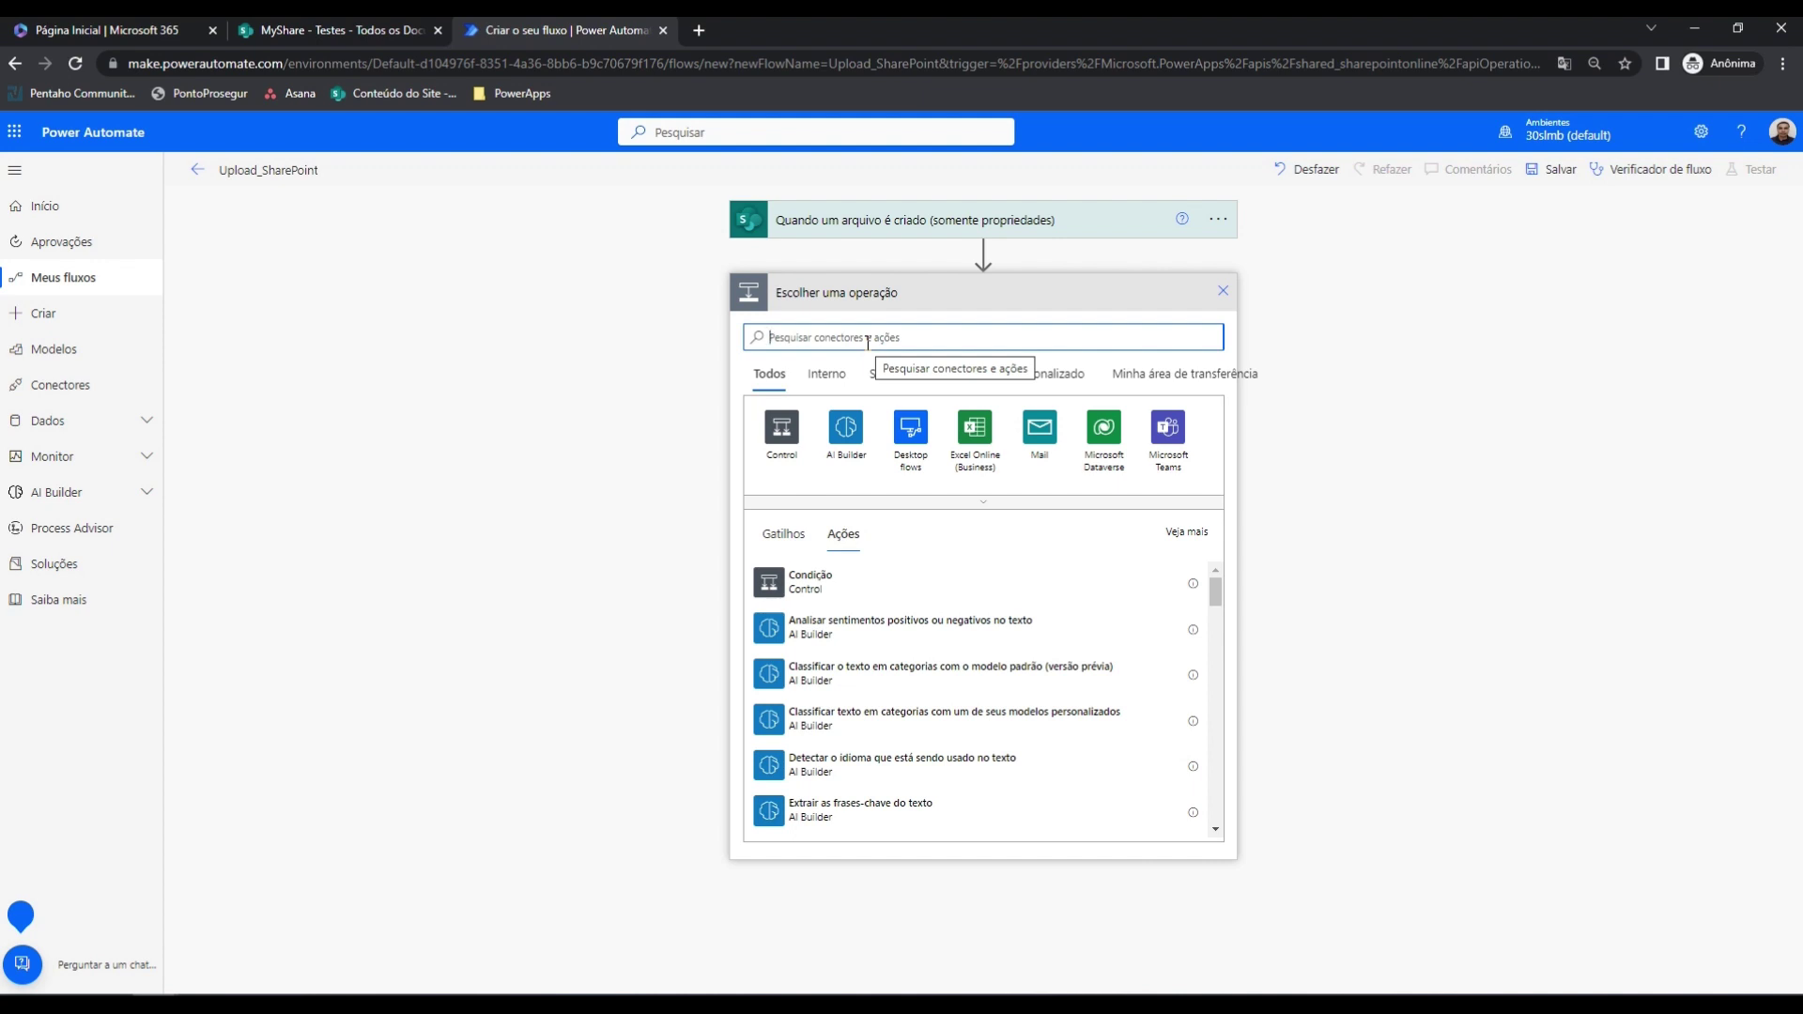
type("sharep")
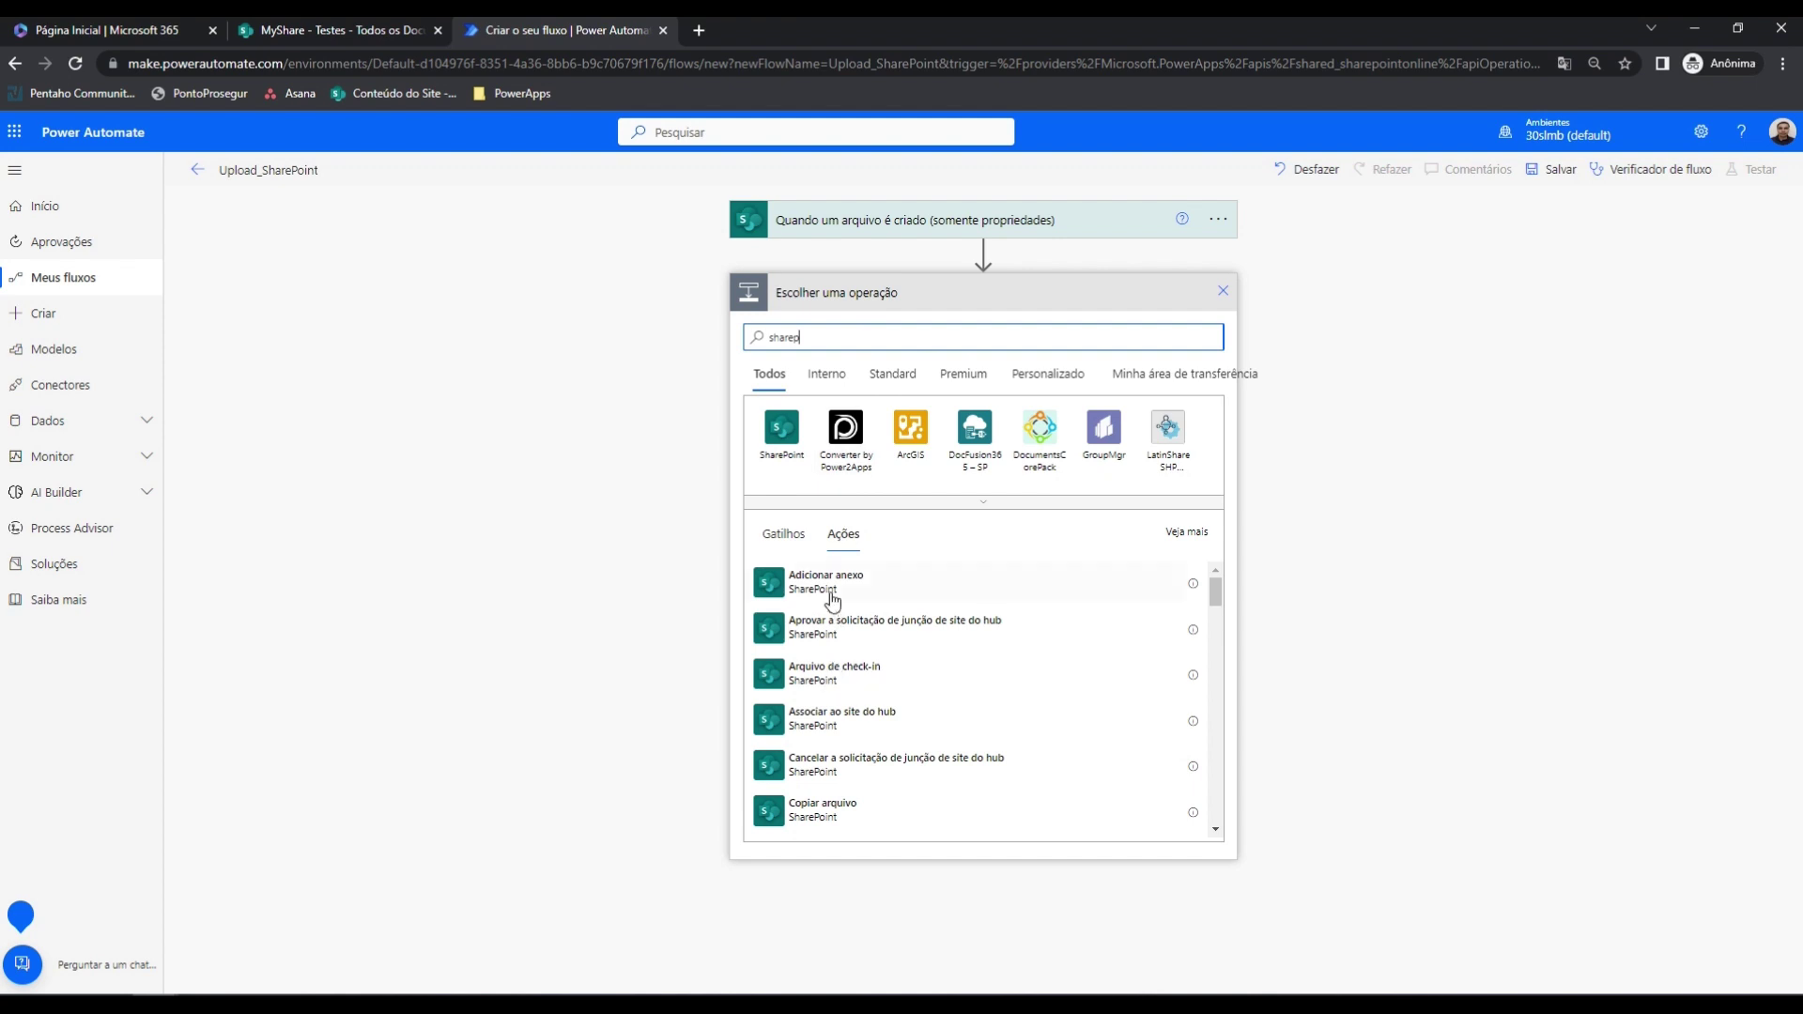
left_click(781, 430)
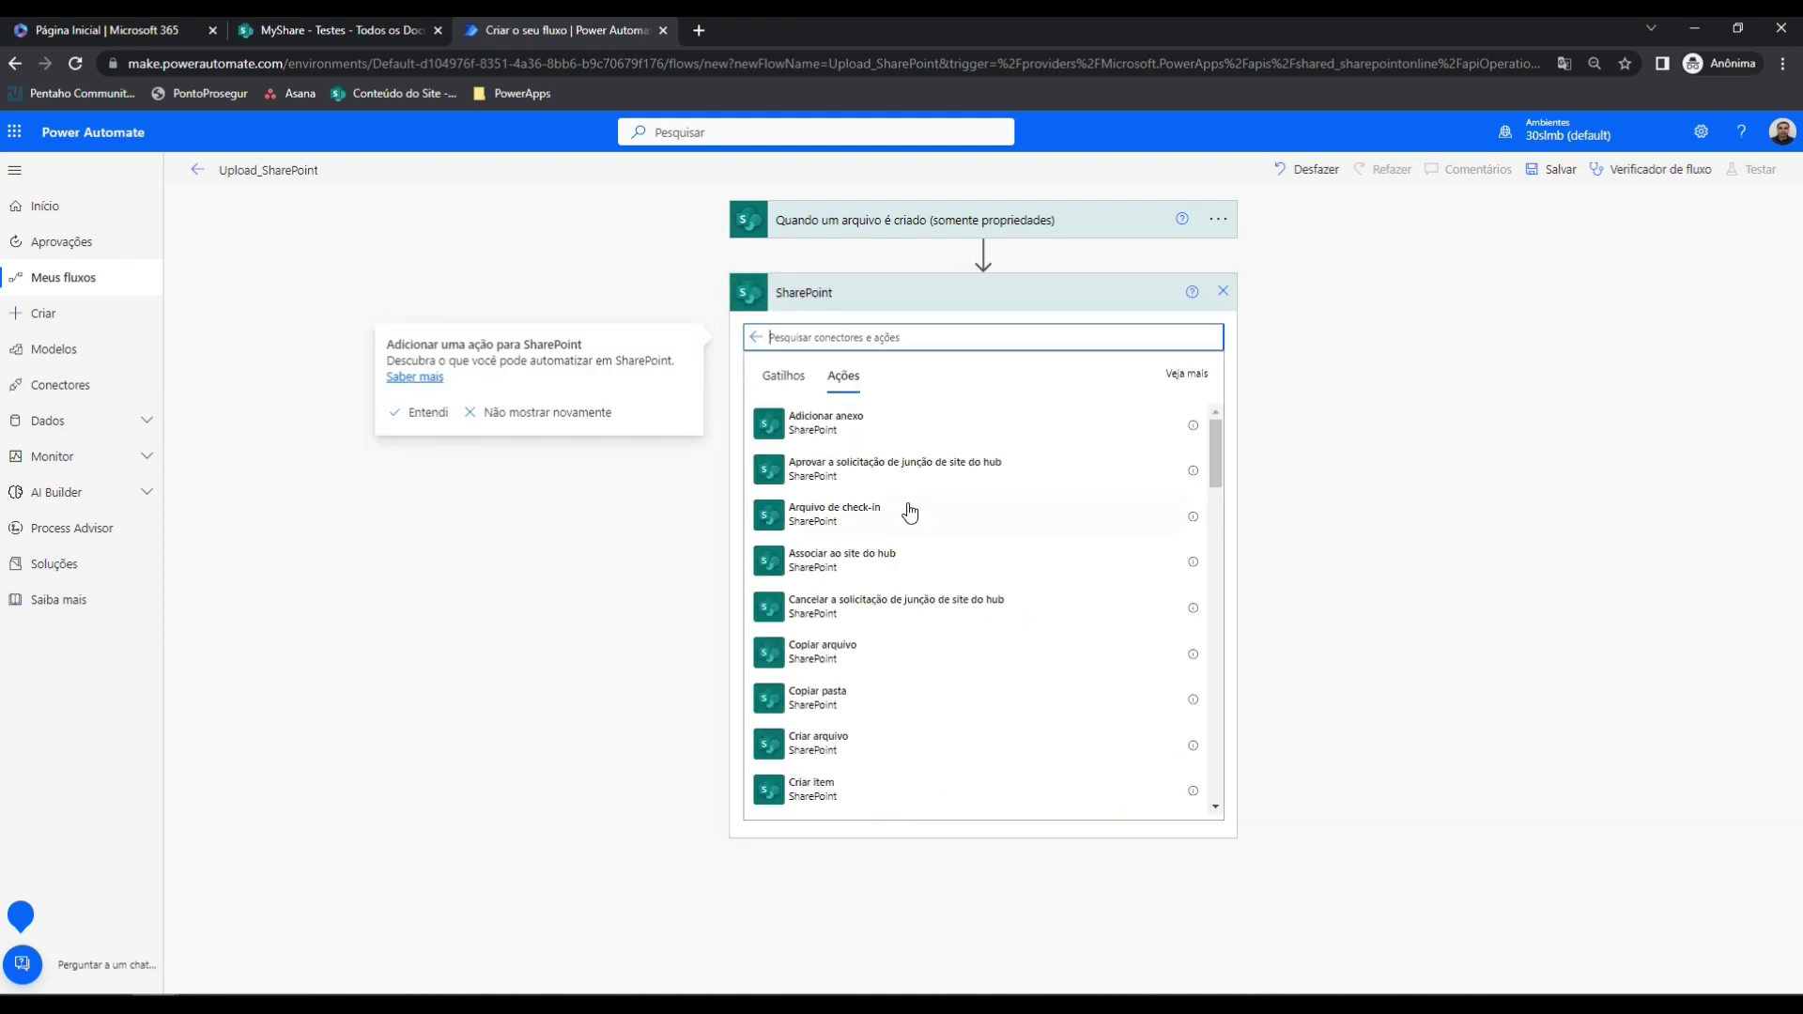
scroll(911, 564, "down", 3)
scroll(925, 573, "down", 4)
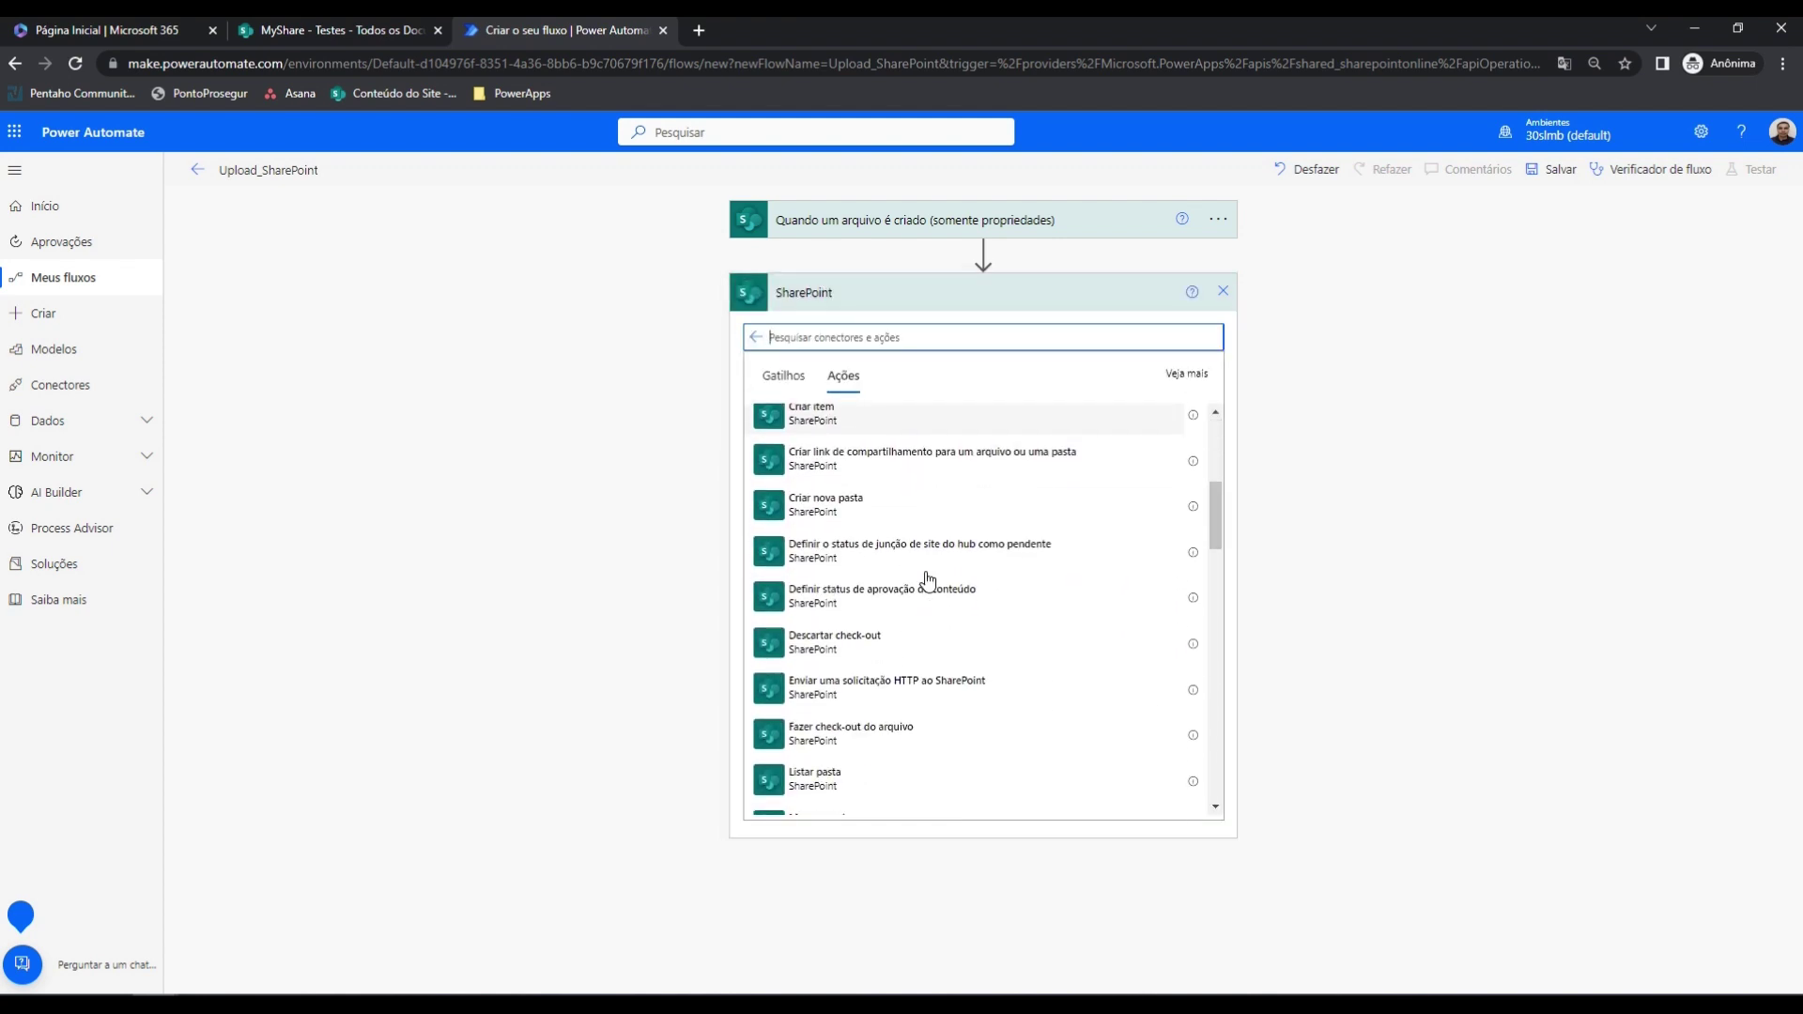
scroll(921, 561, "down", 3)
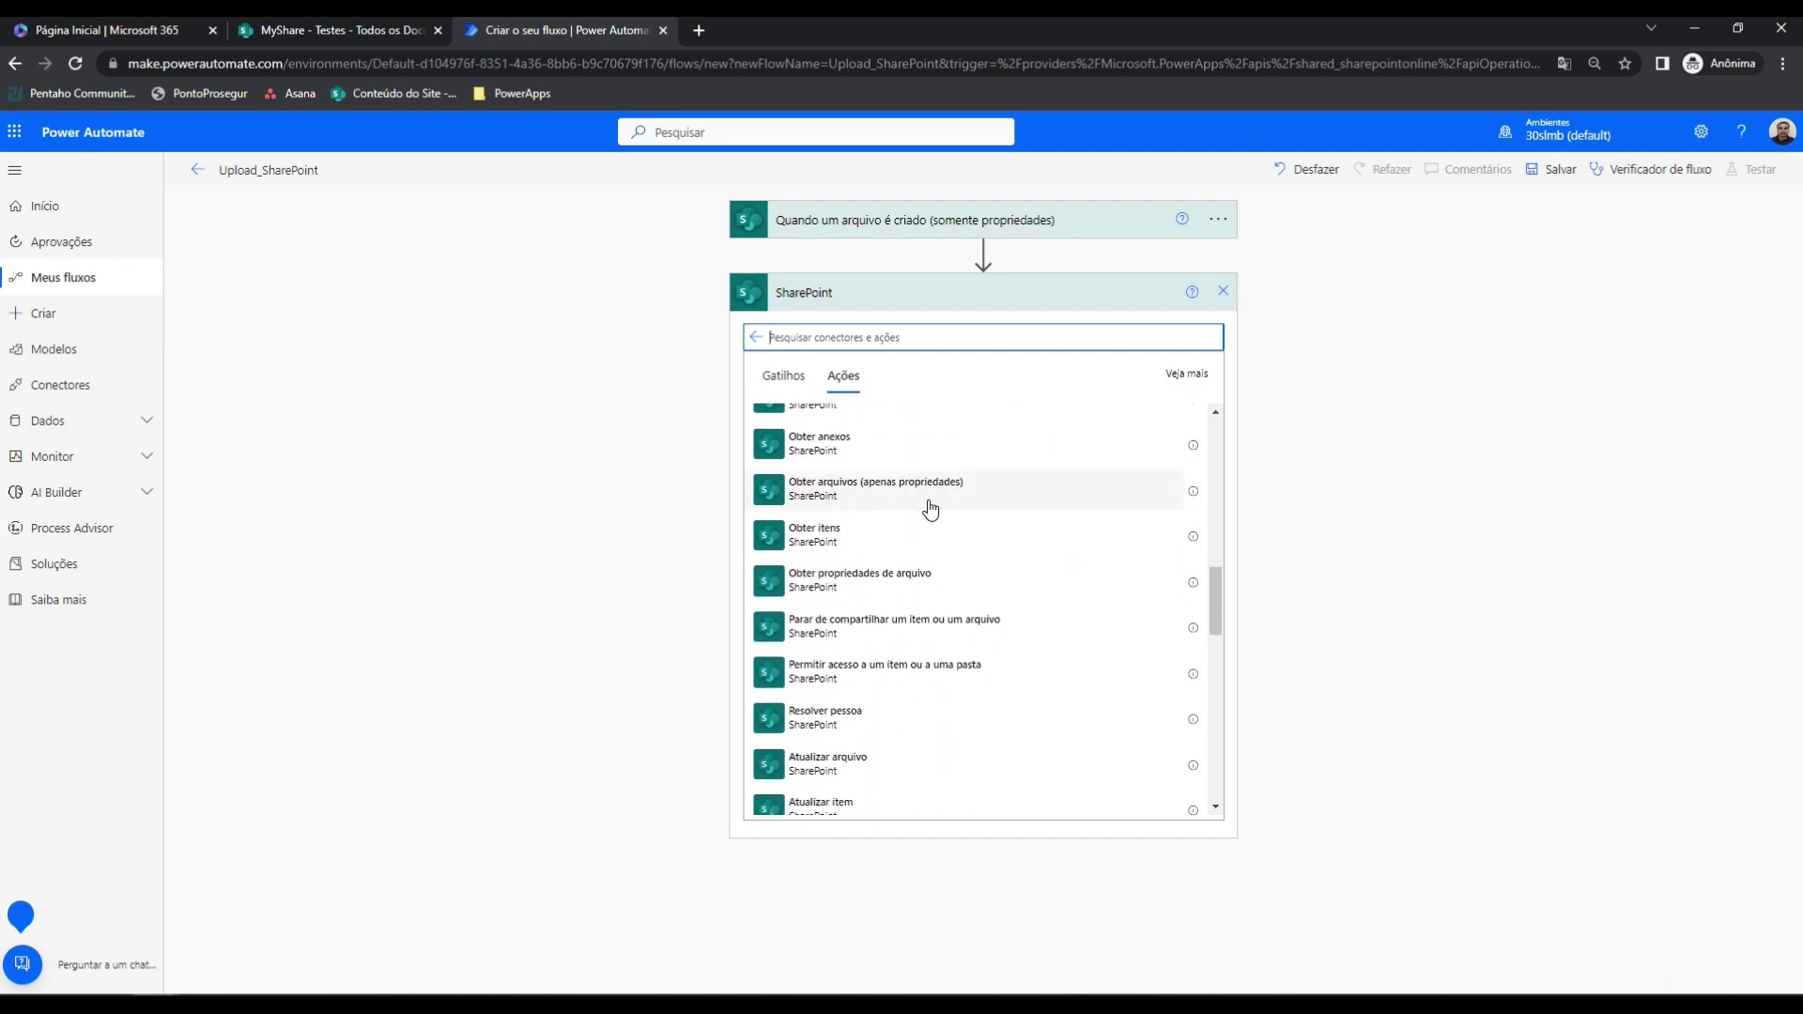
left_click(931, 510)
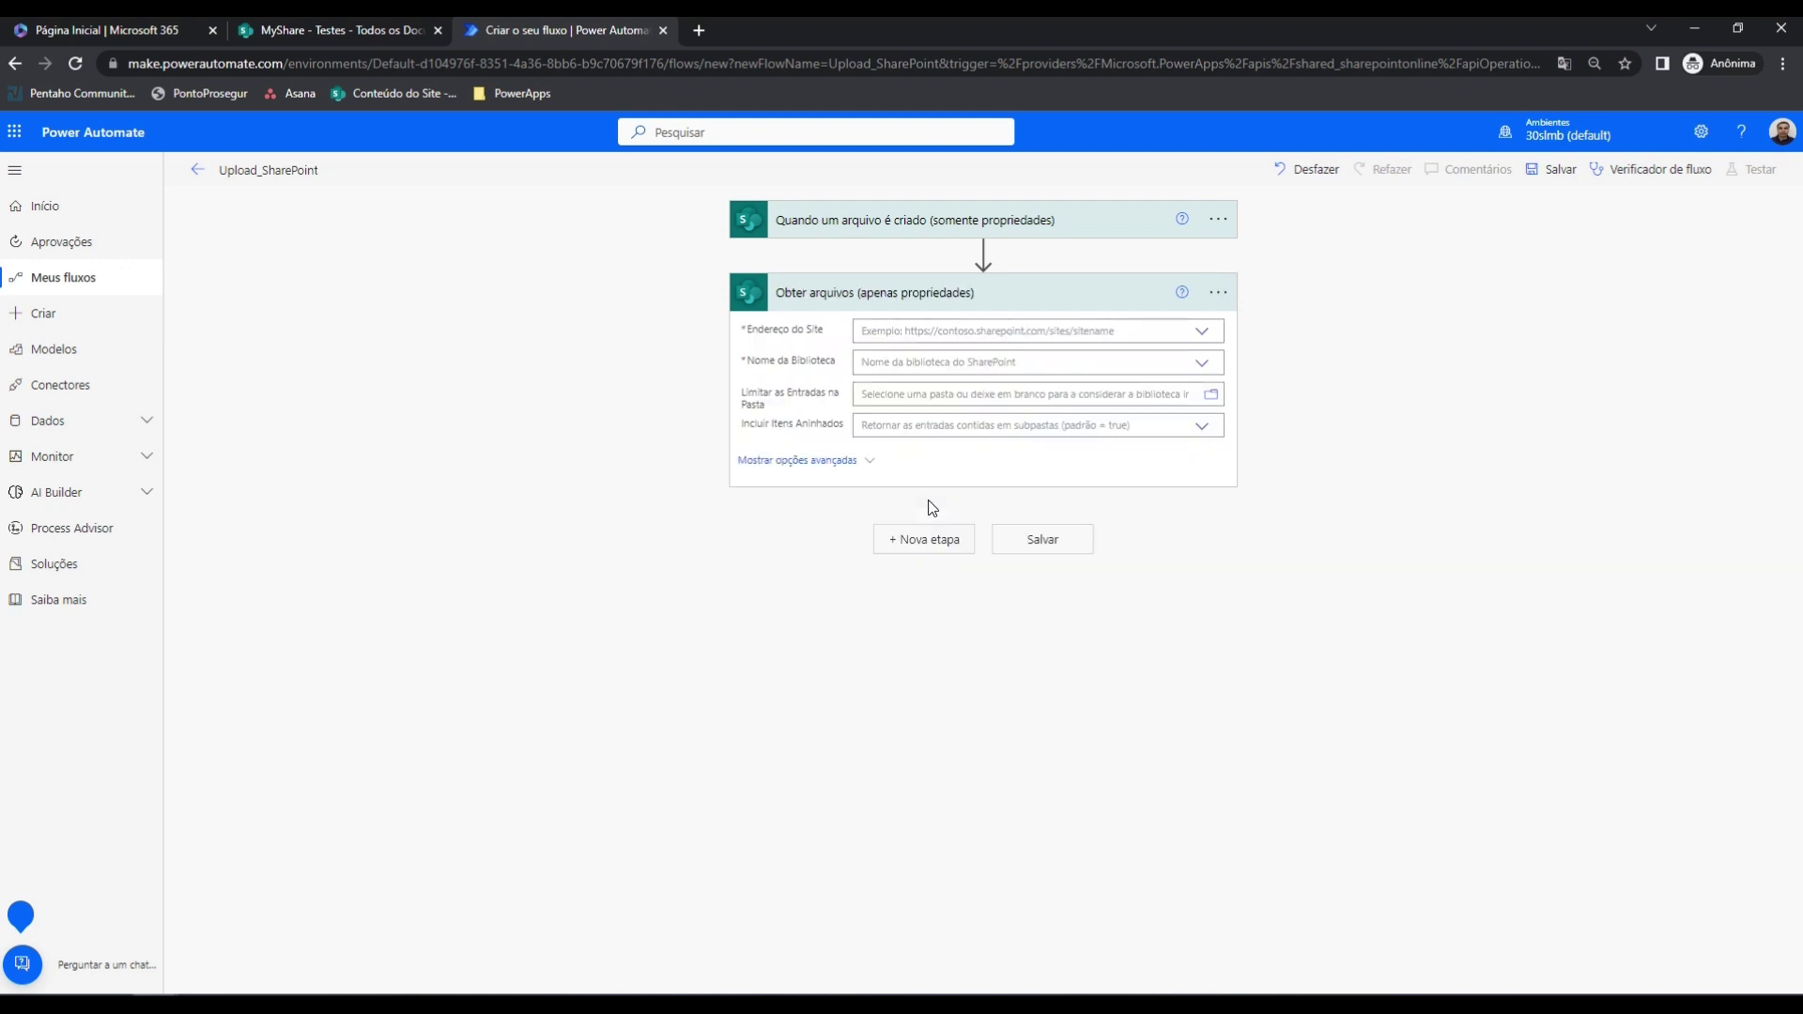
Set the Obter arquivos action's site to MyShare and its library to Testes
left_click(1202, 333)
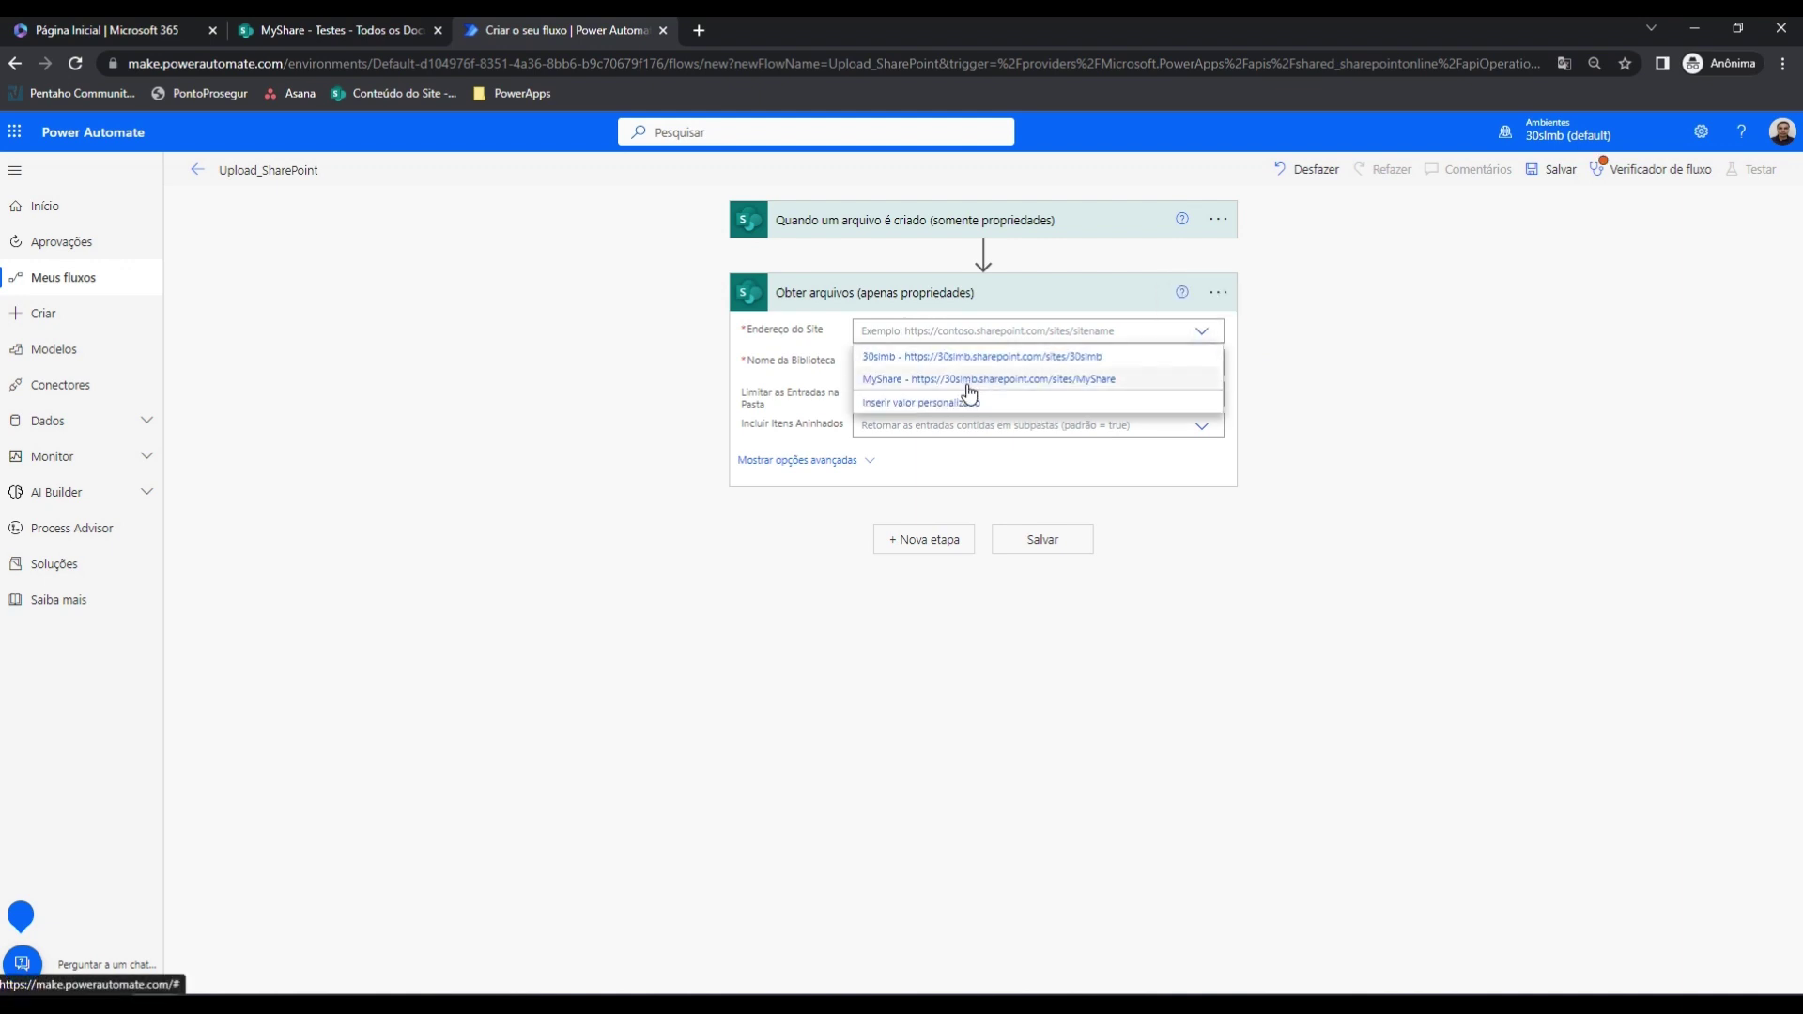
left_click(1155, 379)
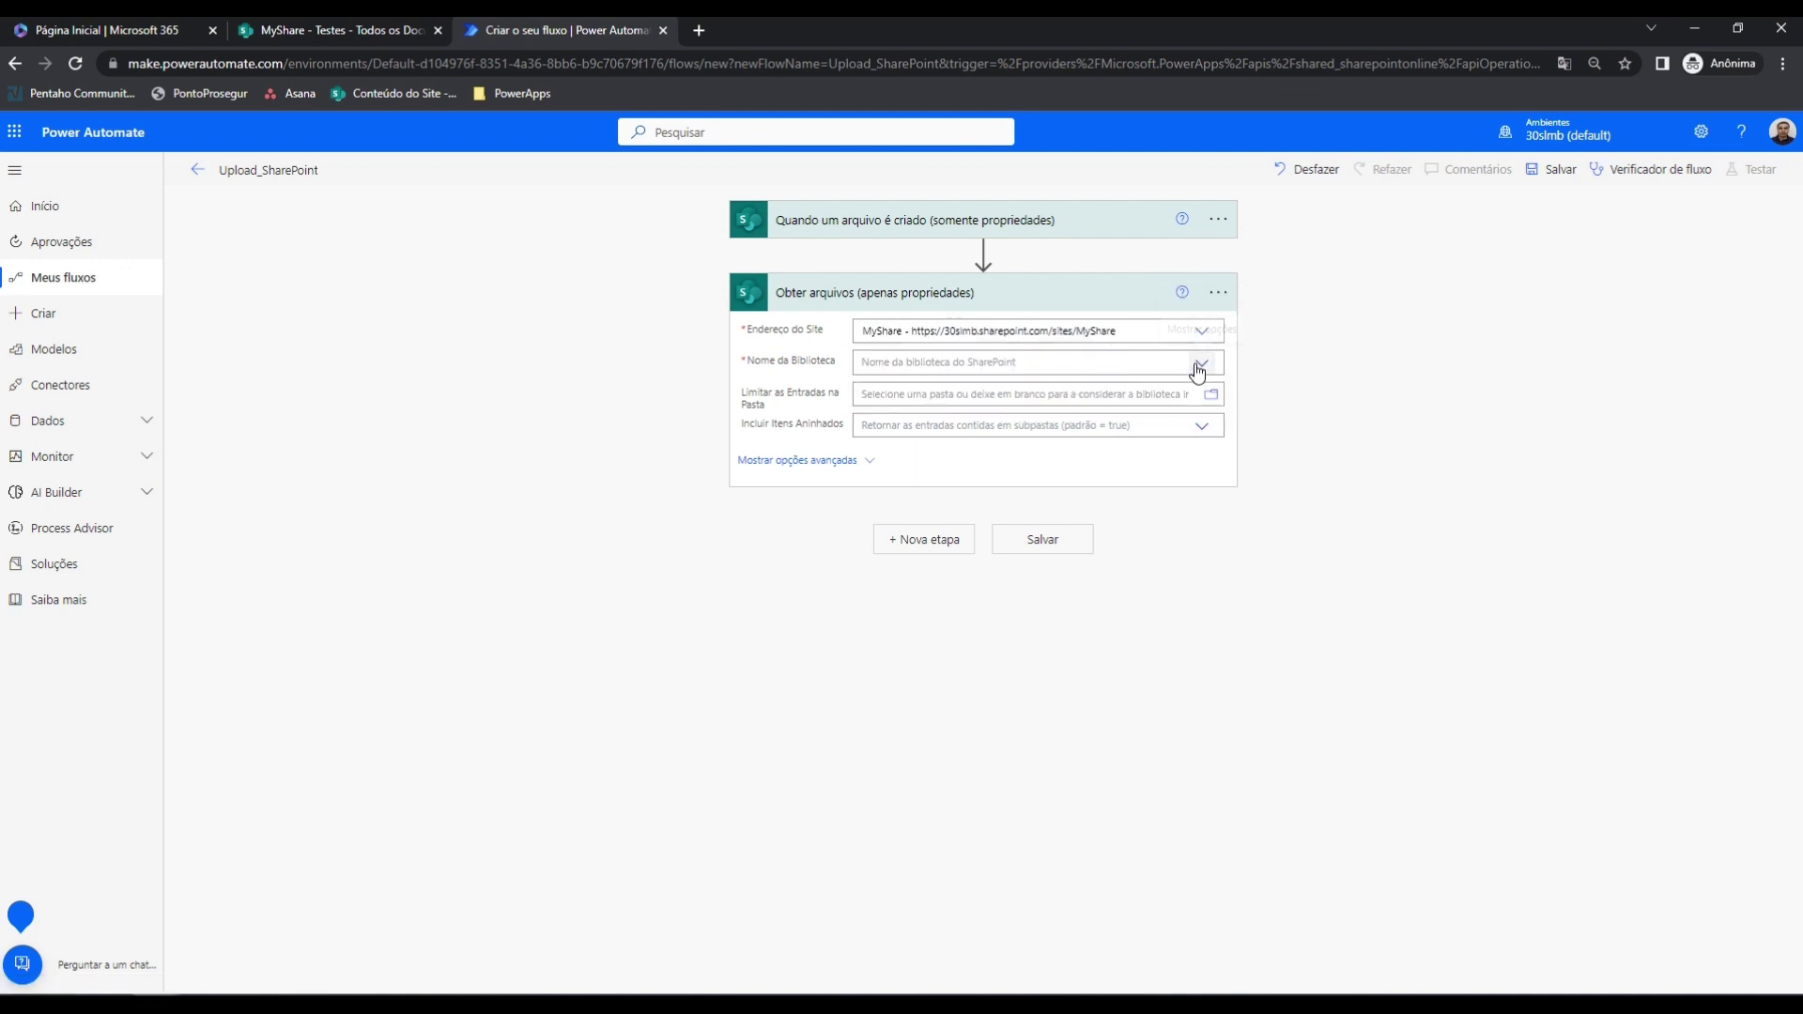
left_click(1198, 365)
left_click(1183, 431)
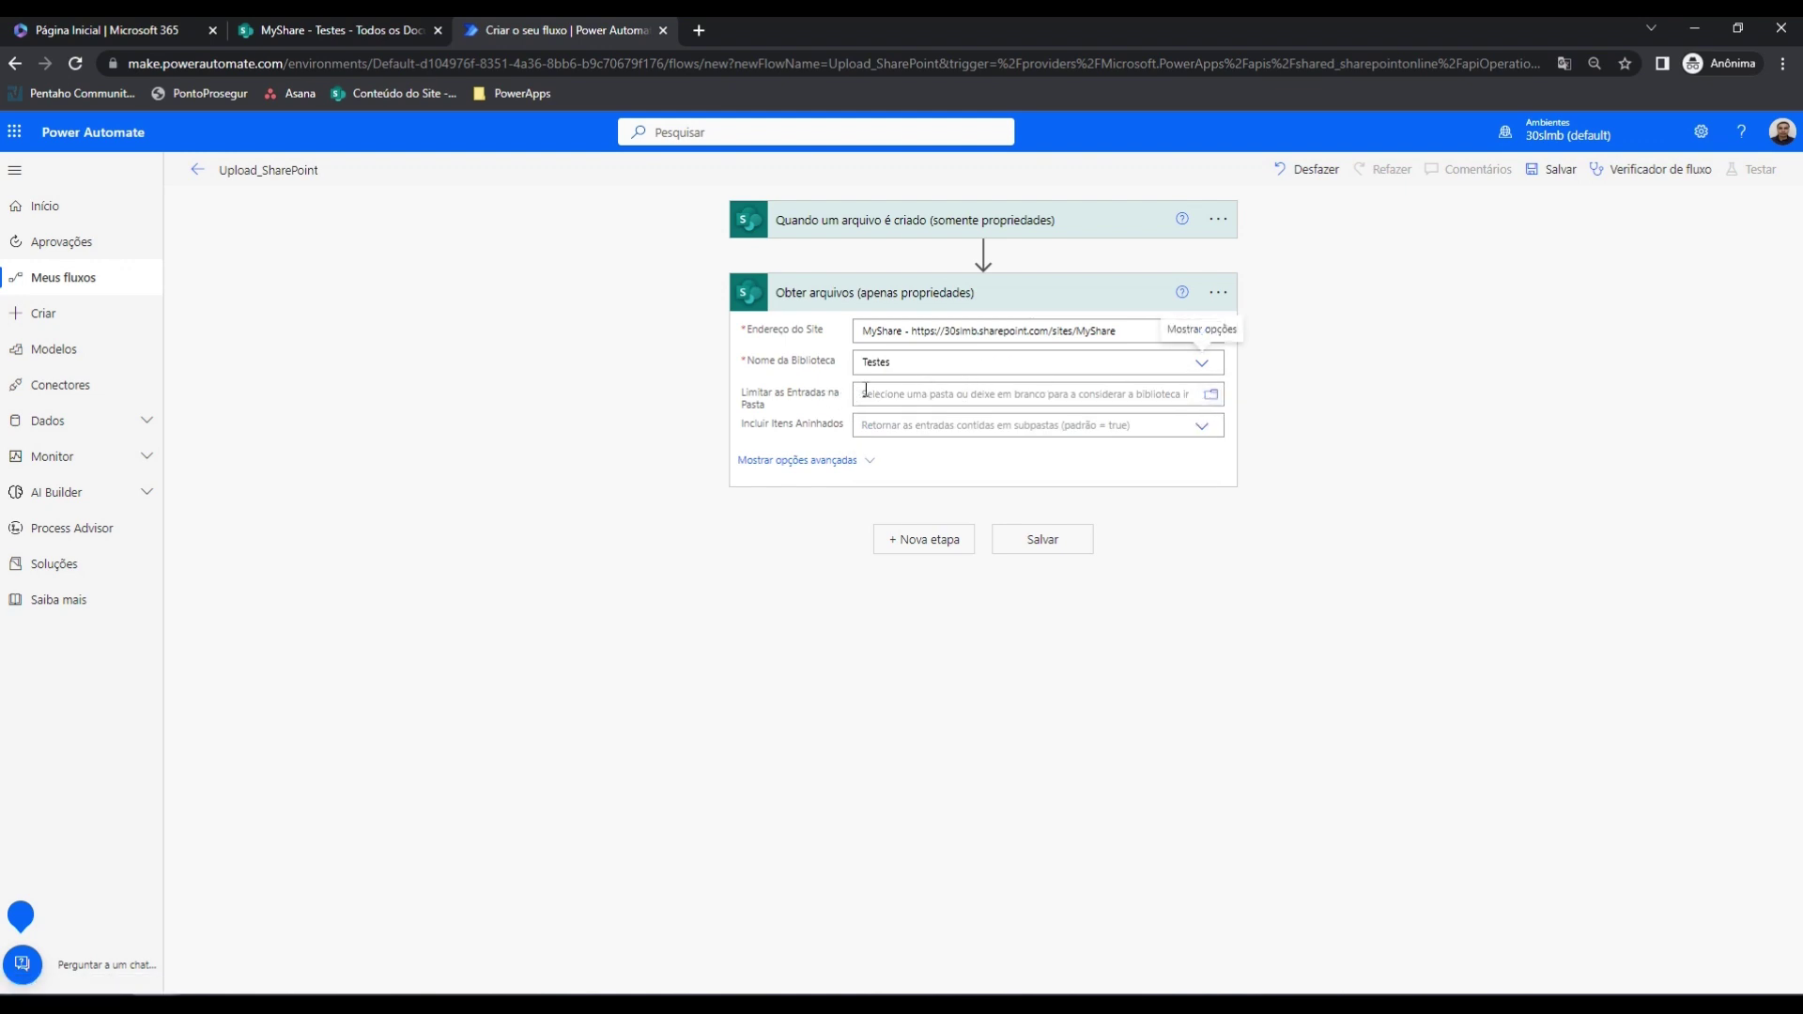
Limit the Obter arquivos entries to a folder given by the trigger's Nome dynamic value, searching for "nome"
left_click(1035, 402)
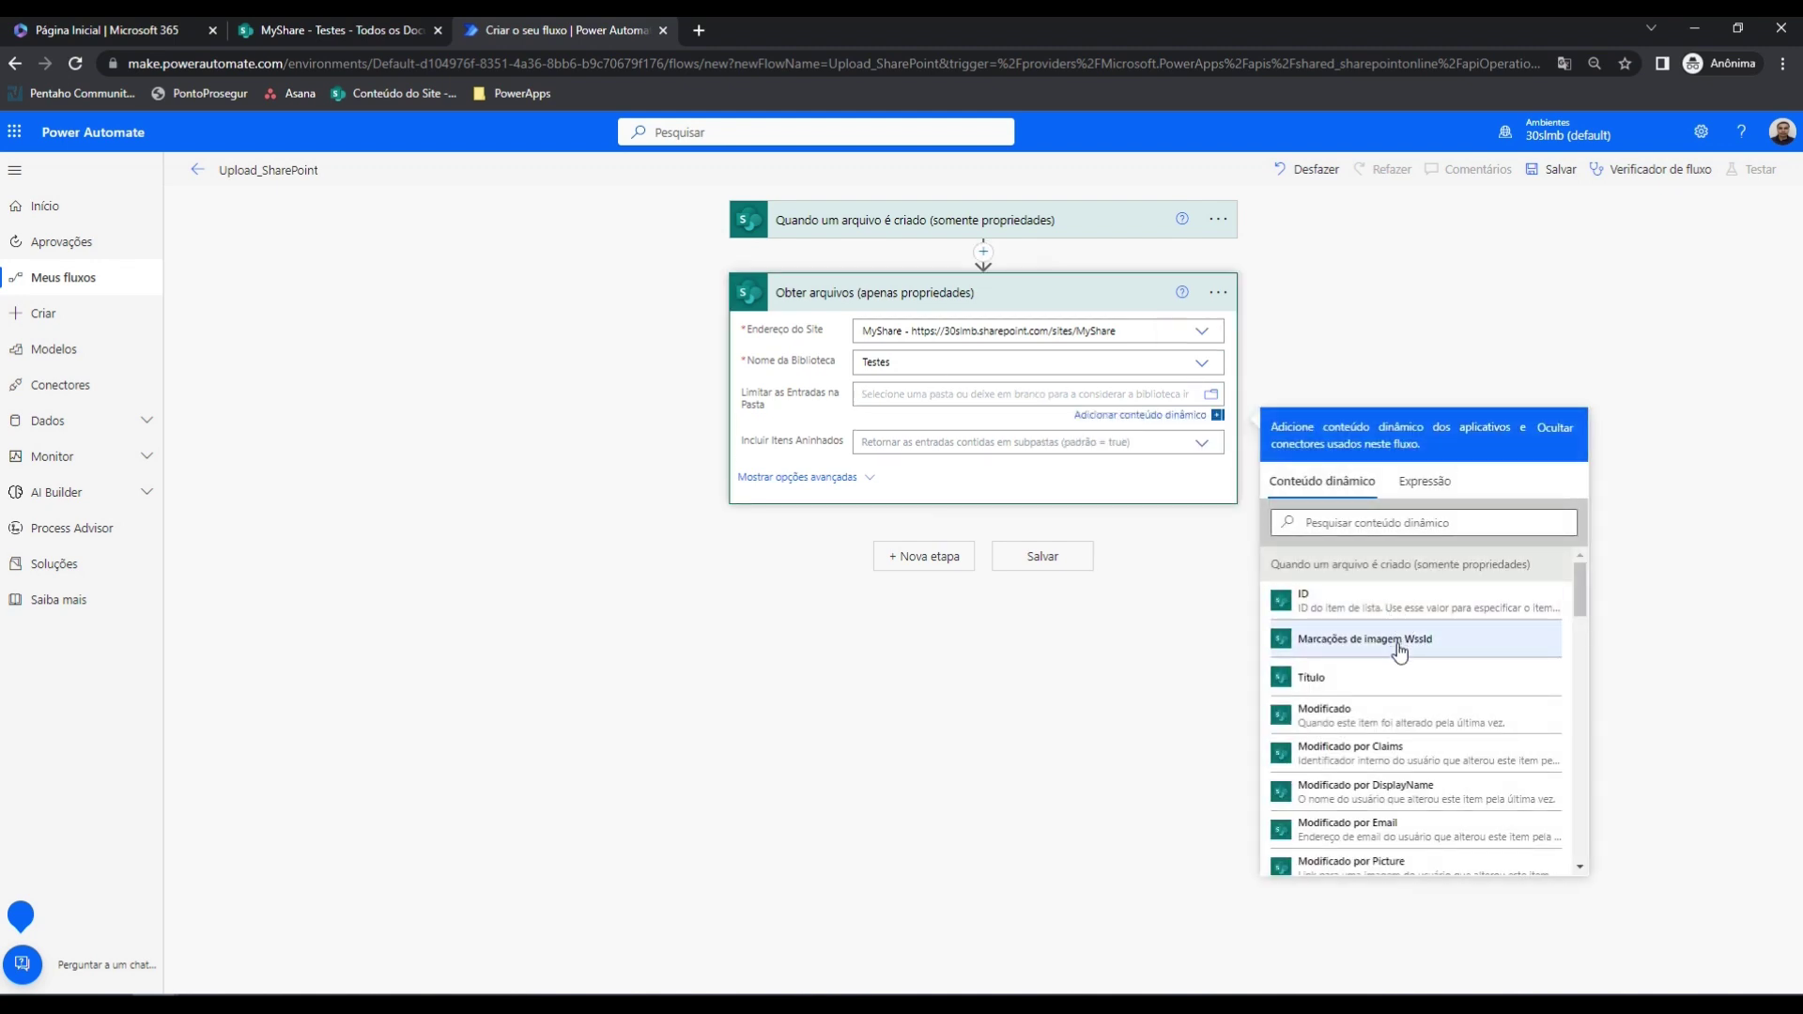
left_click(1373, 532)
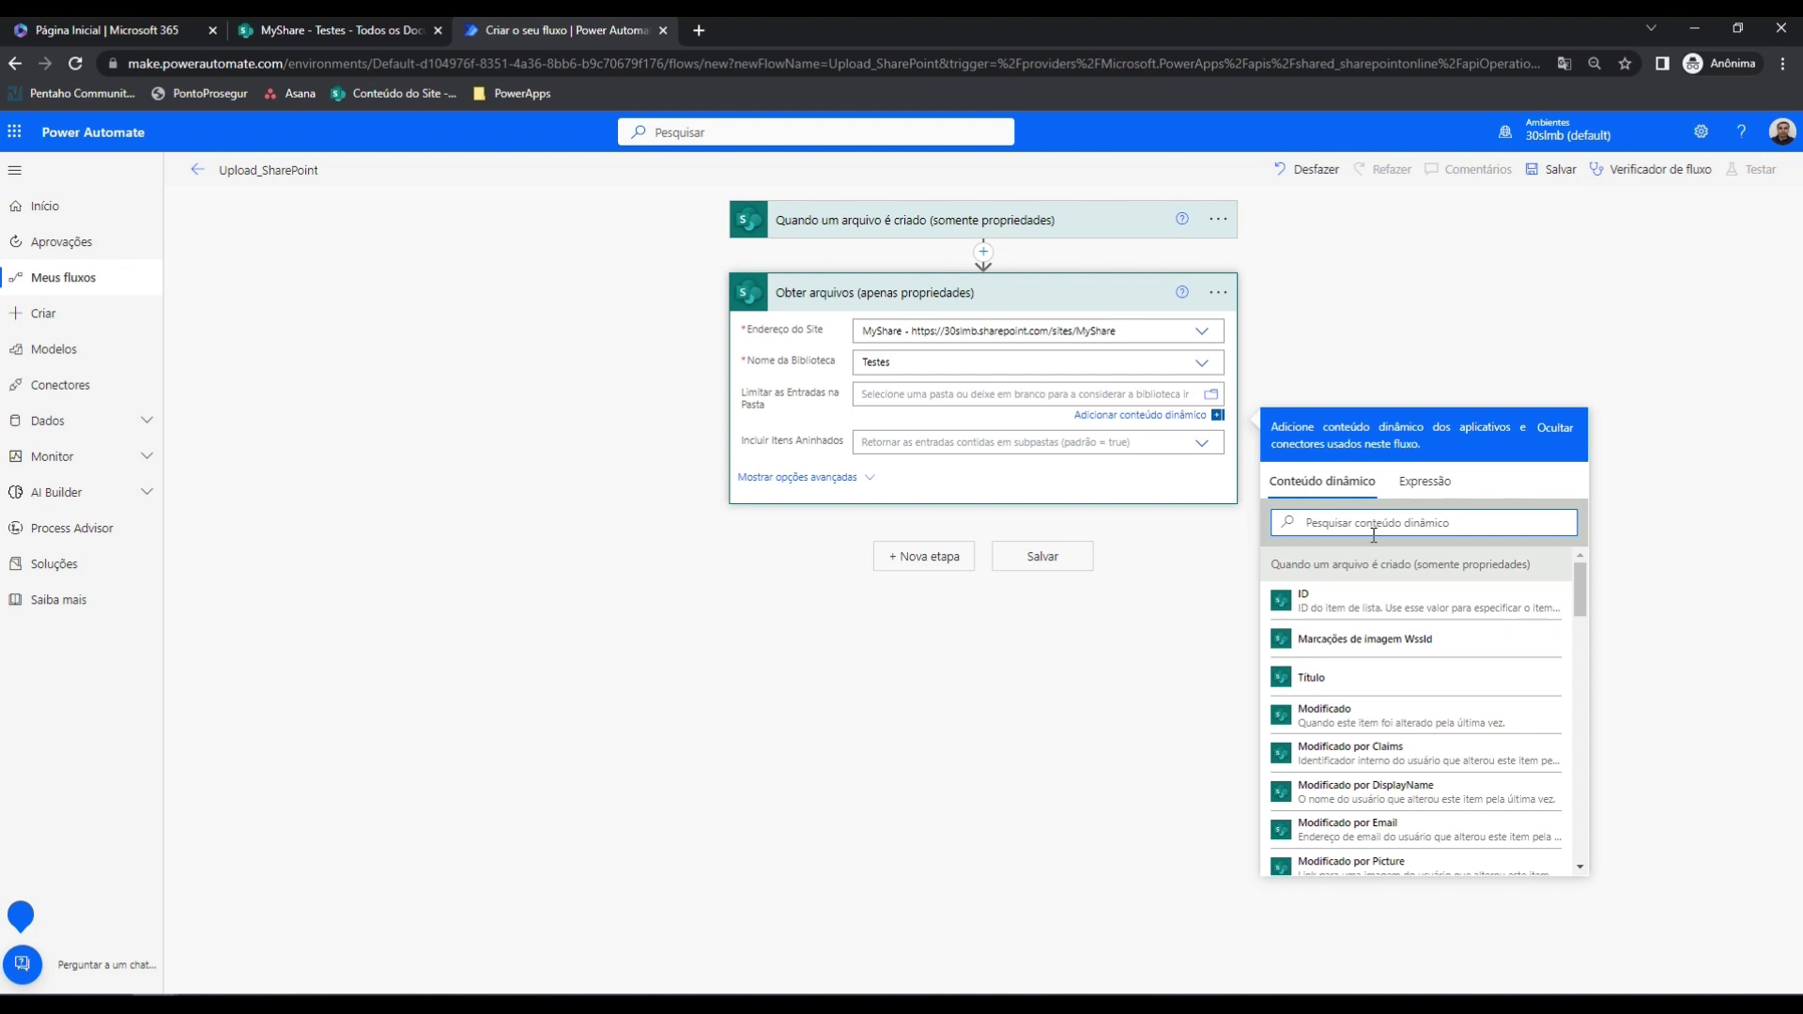
type("nome")
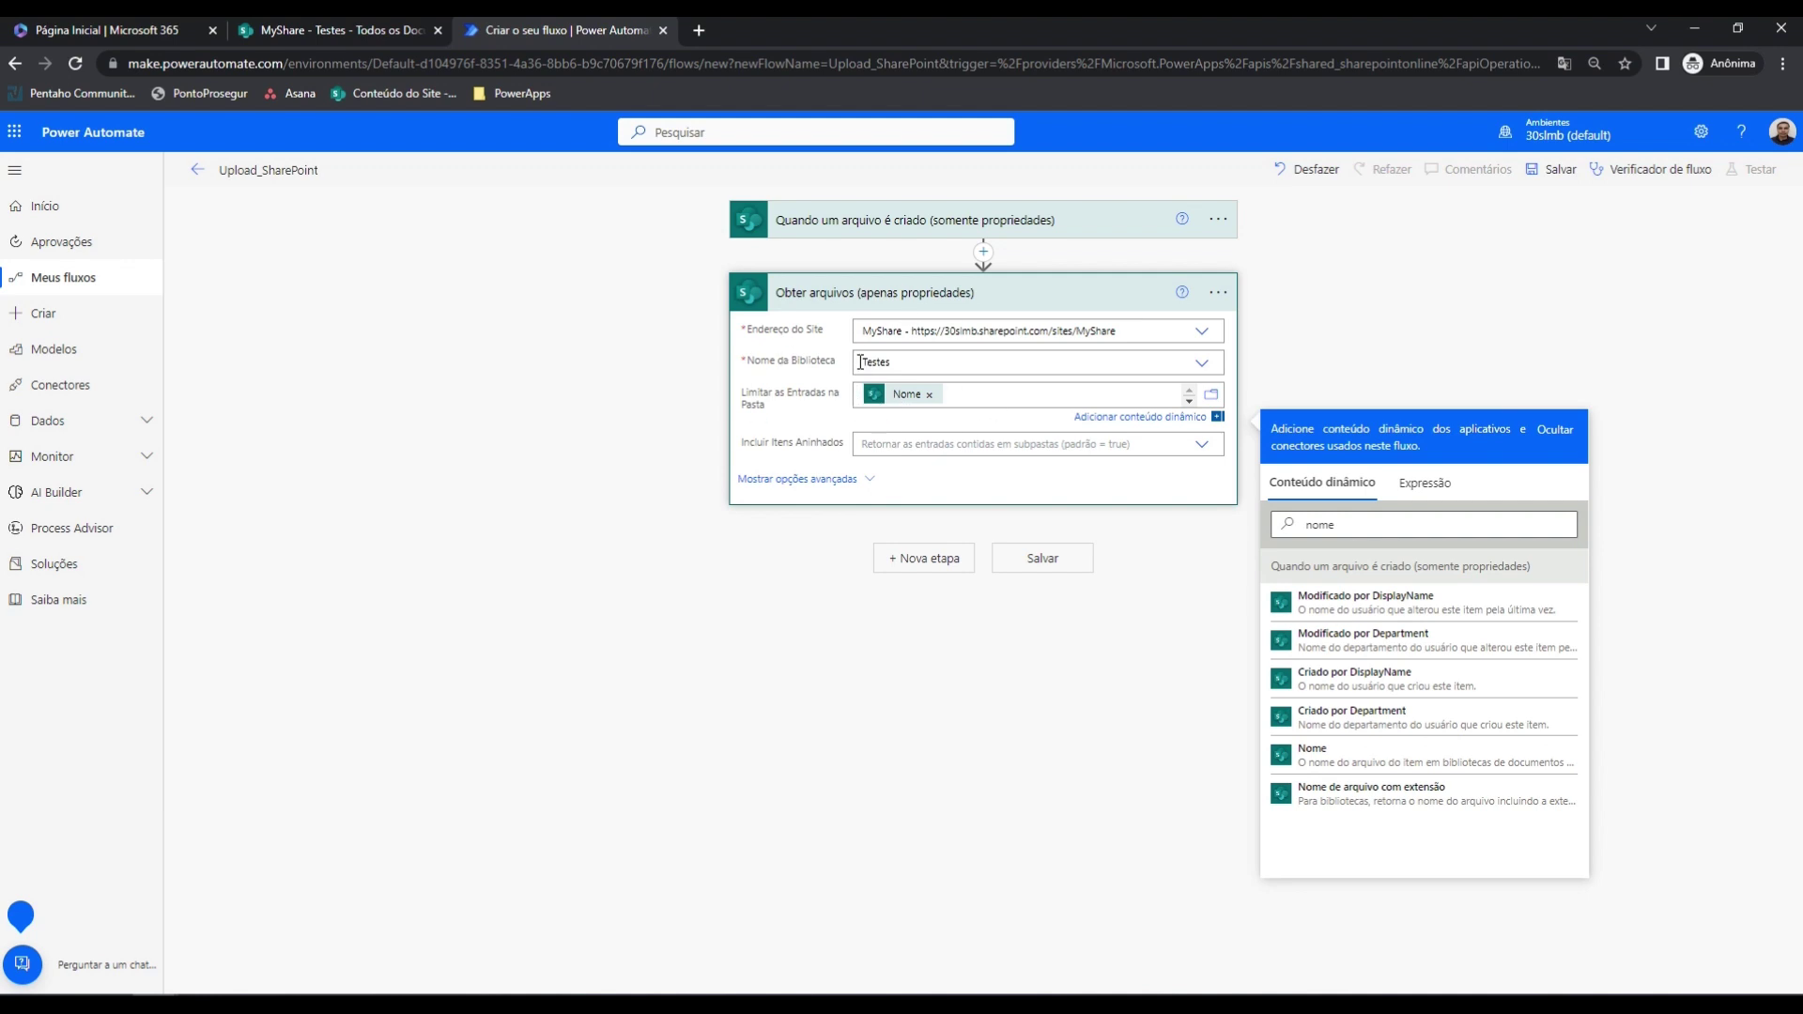
Add the SharePoint action "Obter conteúdo de arquivo" after Obter arquivos, searching for "sharep" and "conteúdo d"
left_click(935, 562)
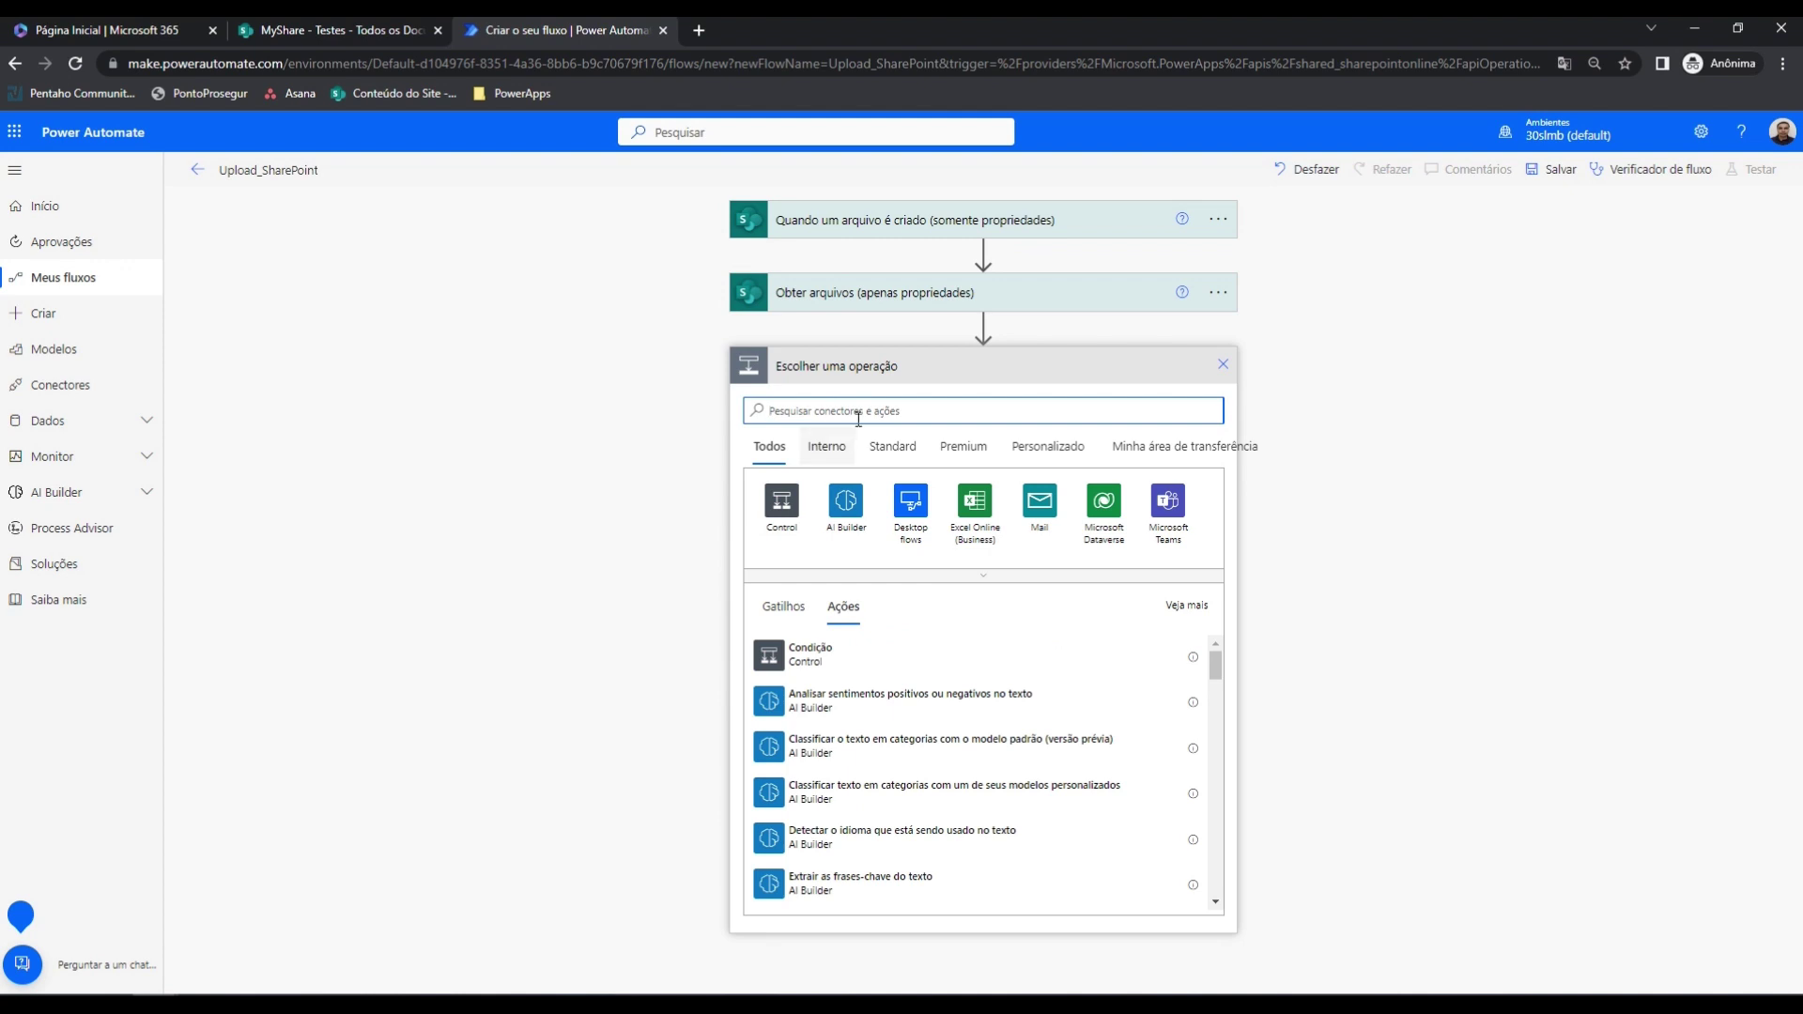
type("sharep")
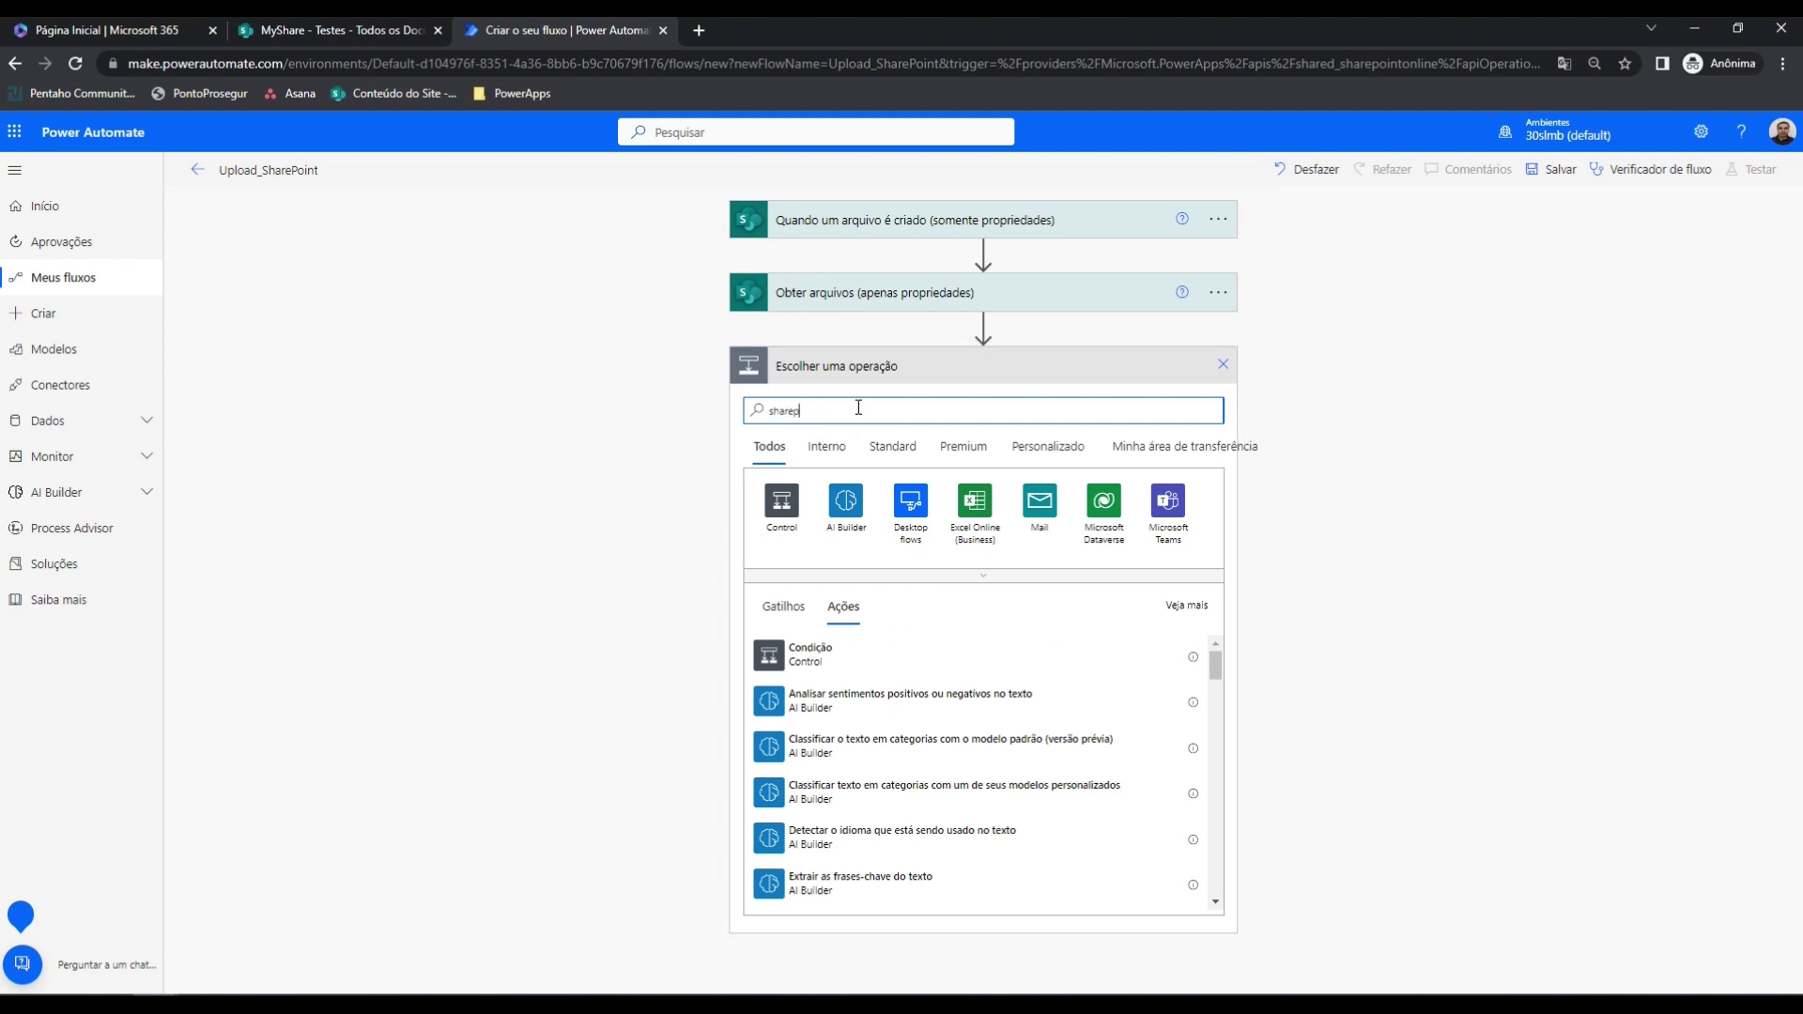
left_click(782, 504)
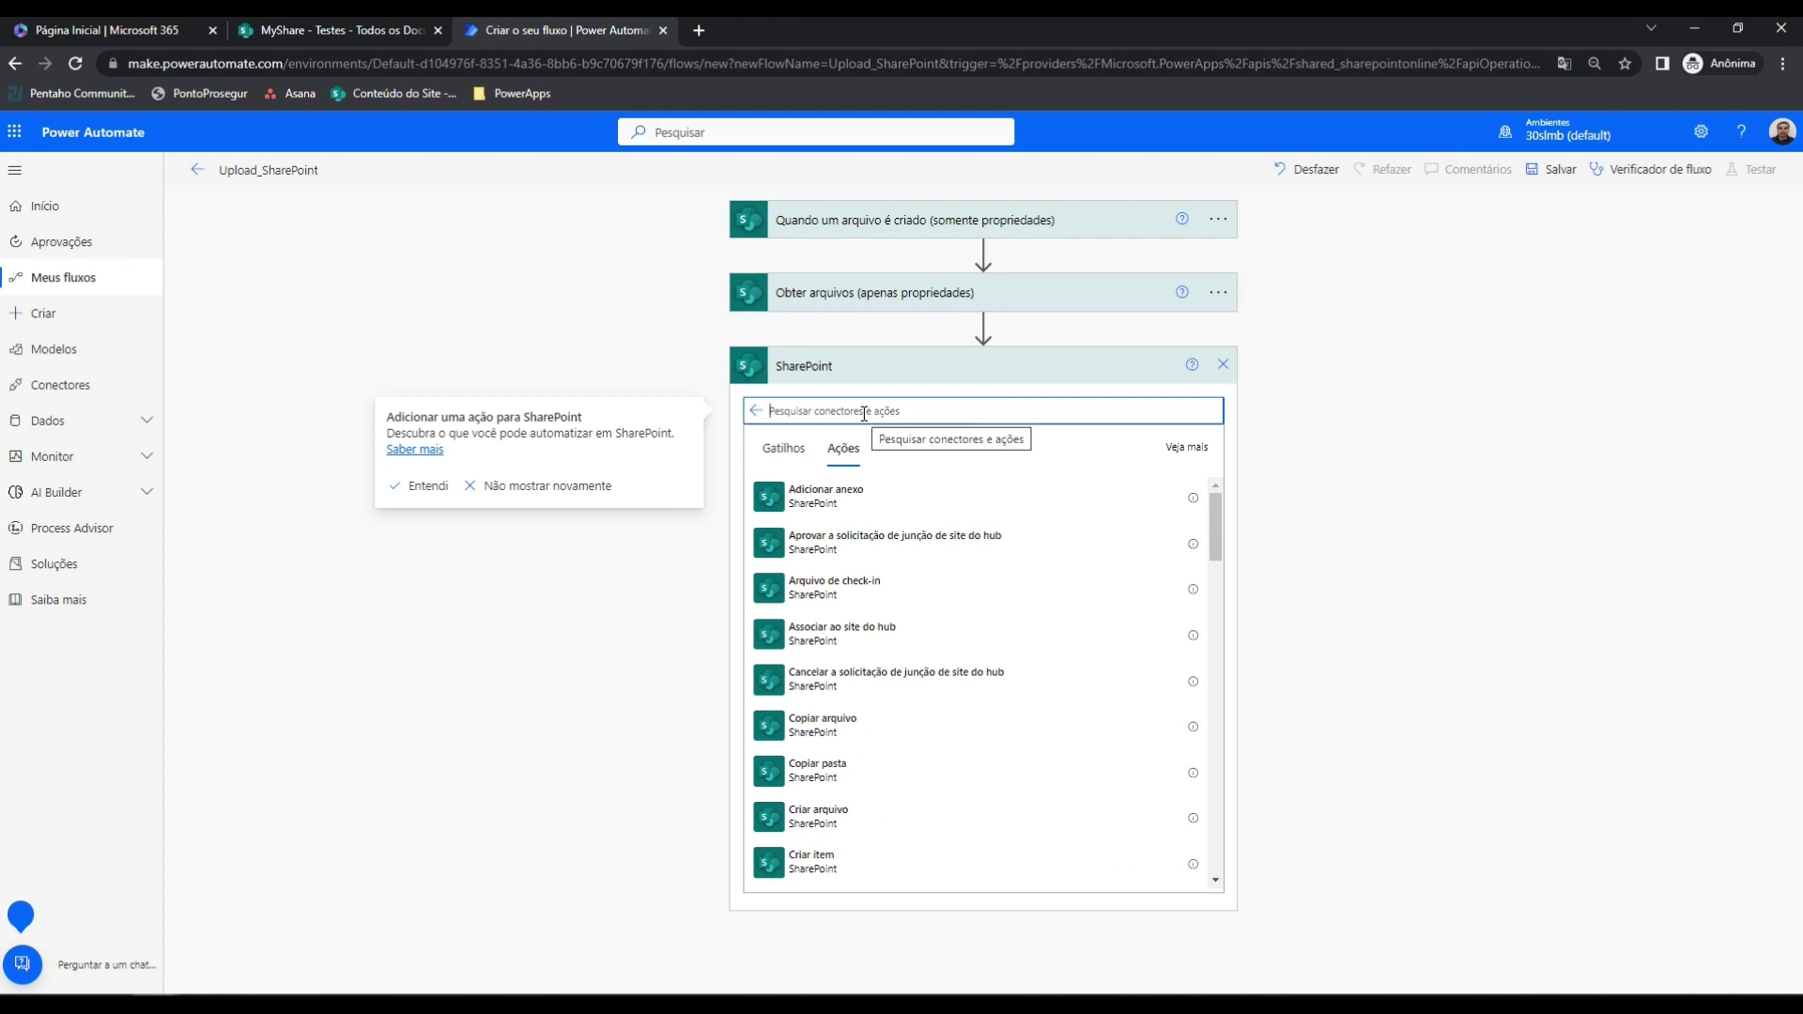
type("cont")
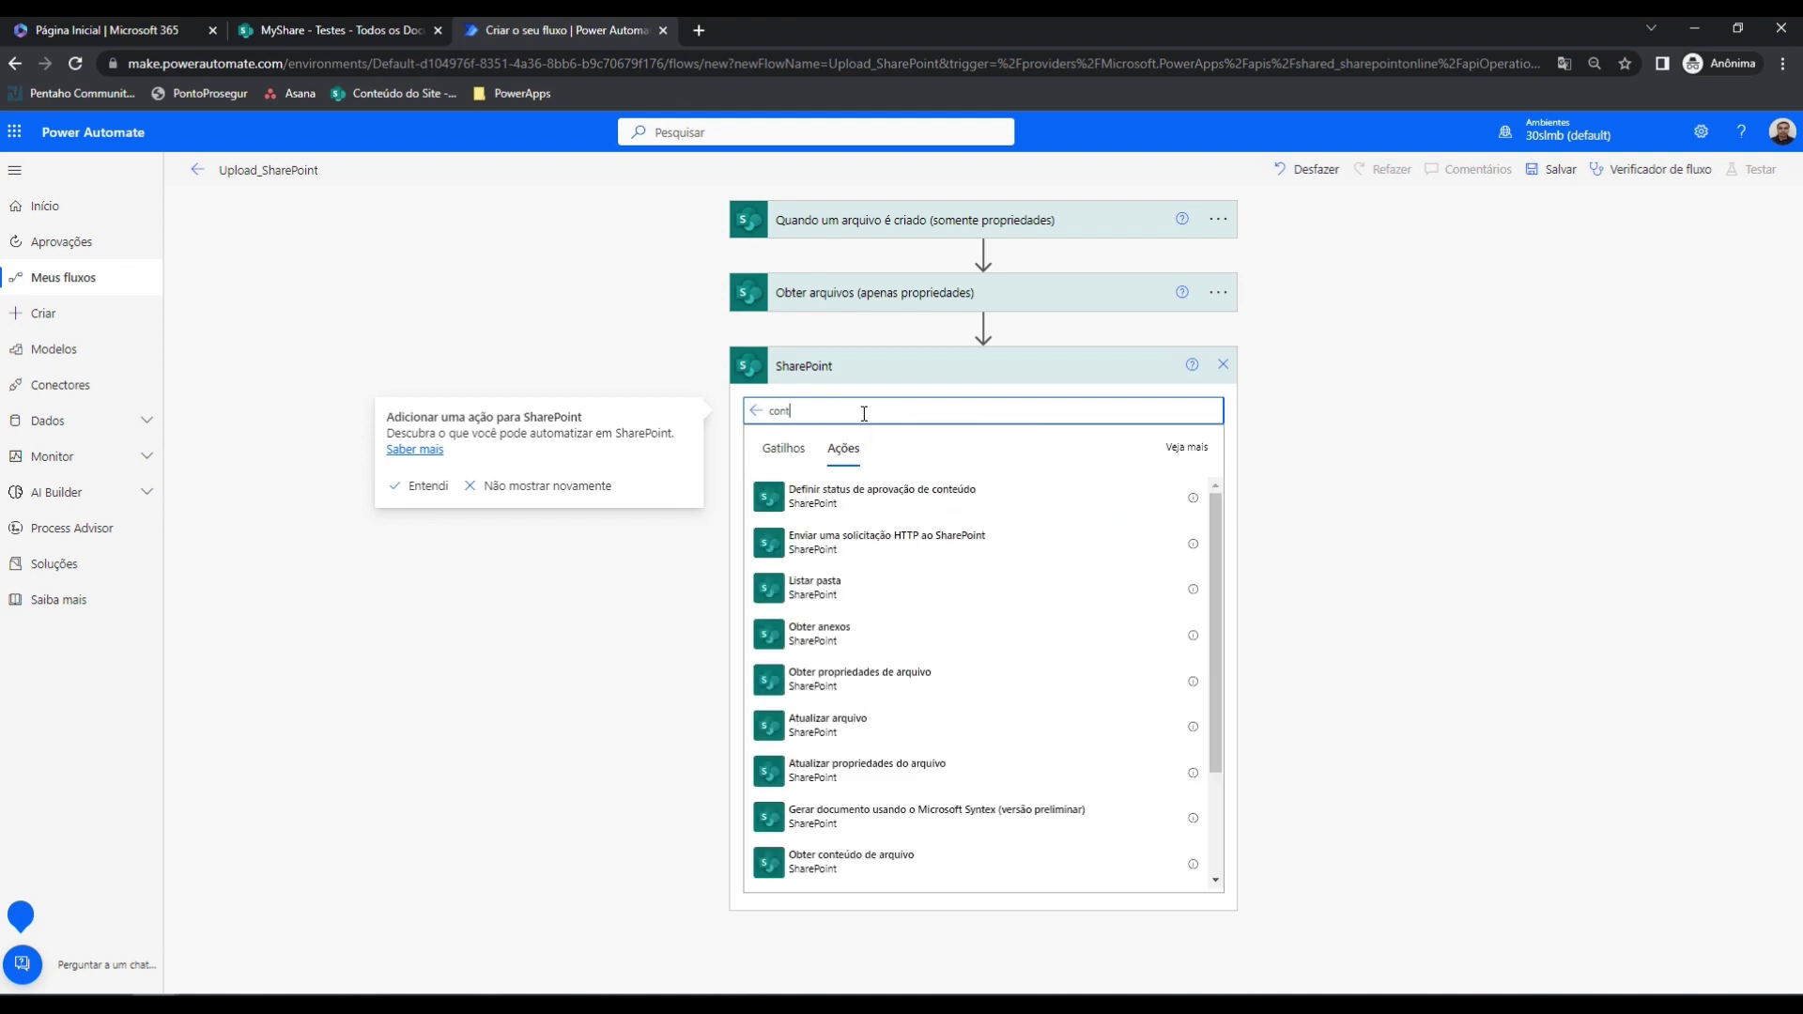
type("eúdo")
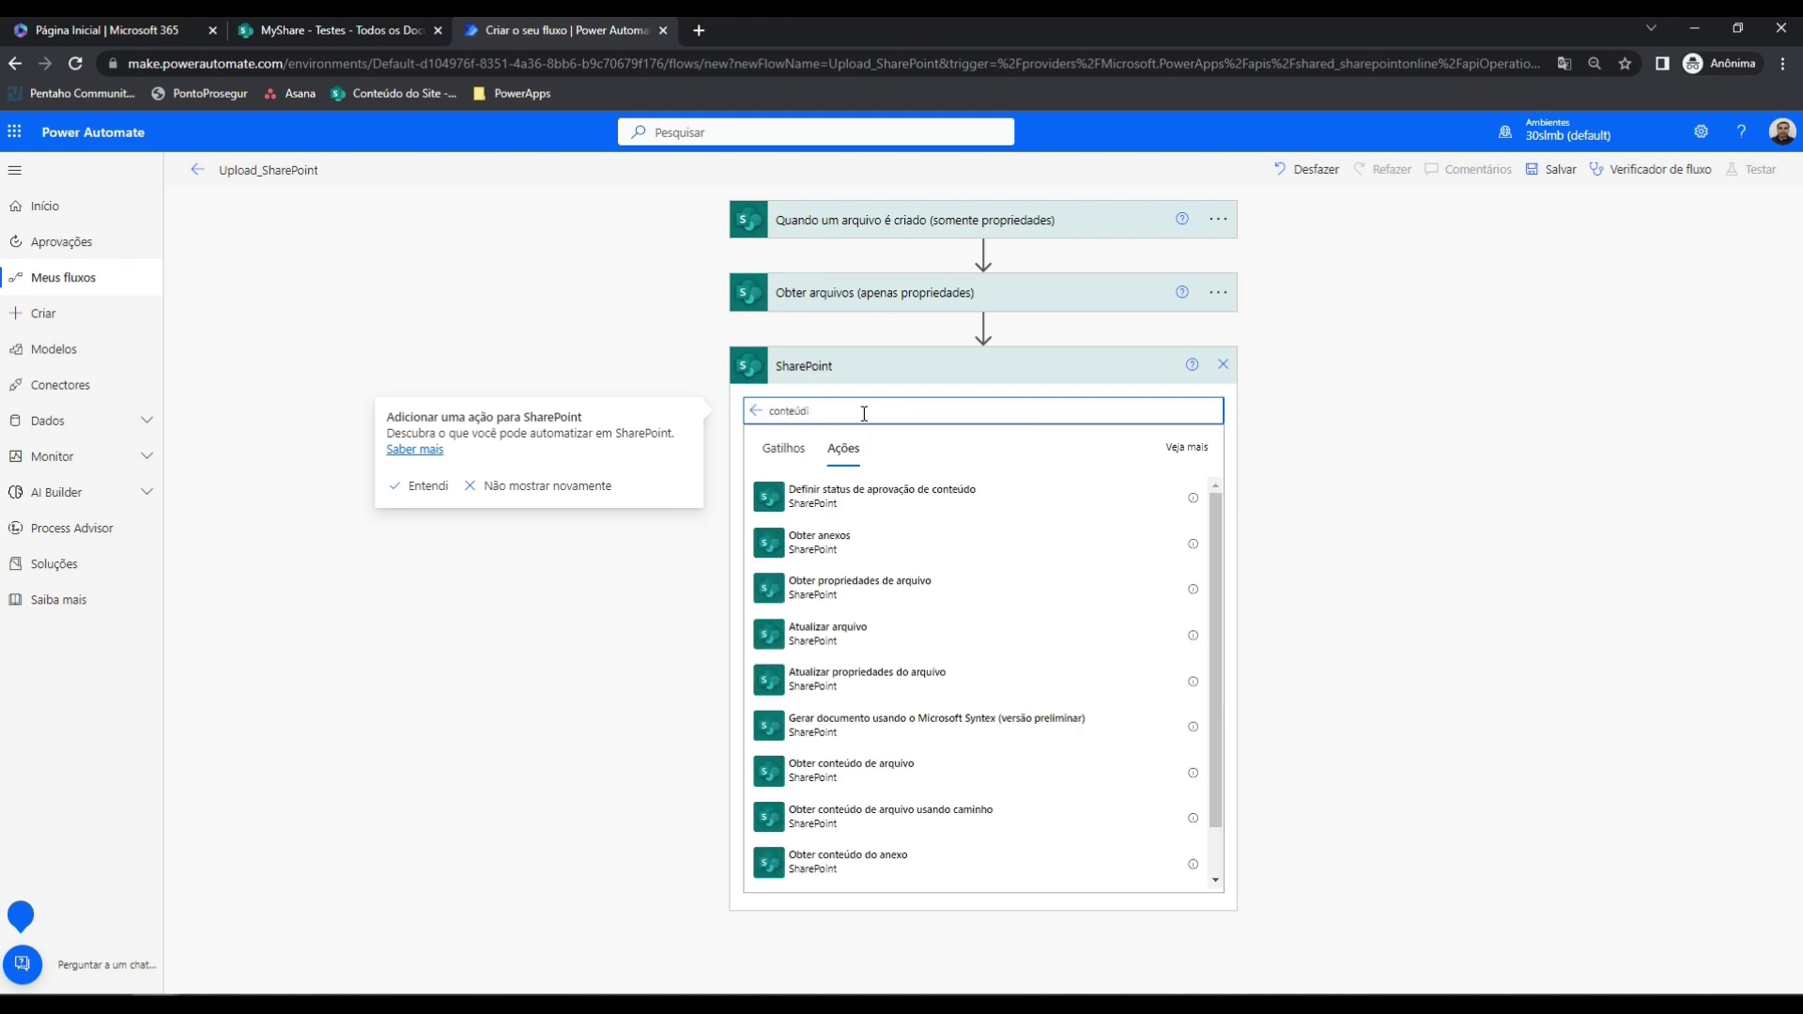
key("BackSpace")
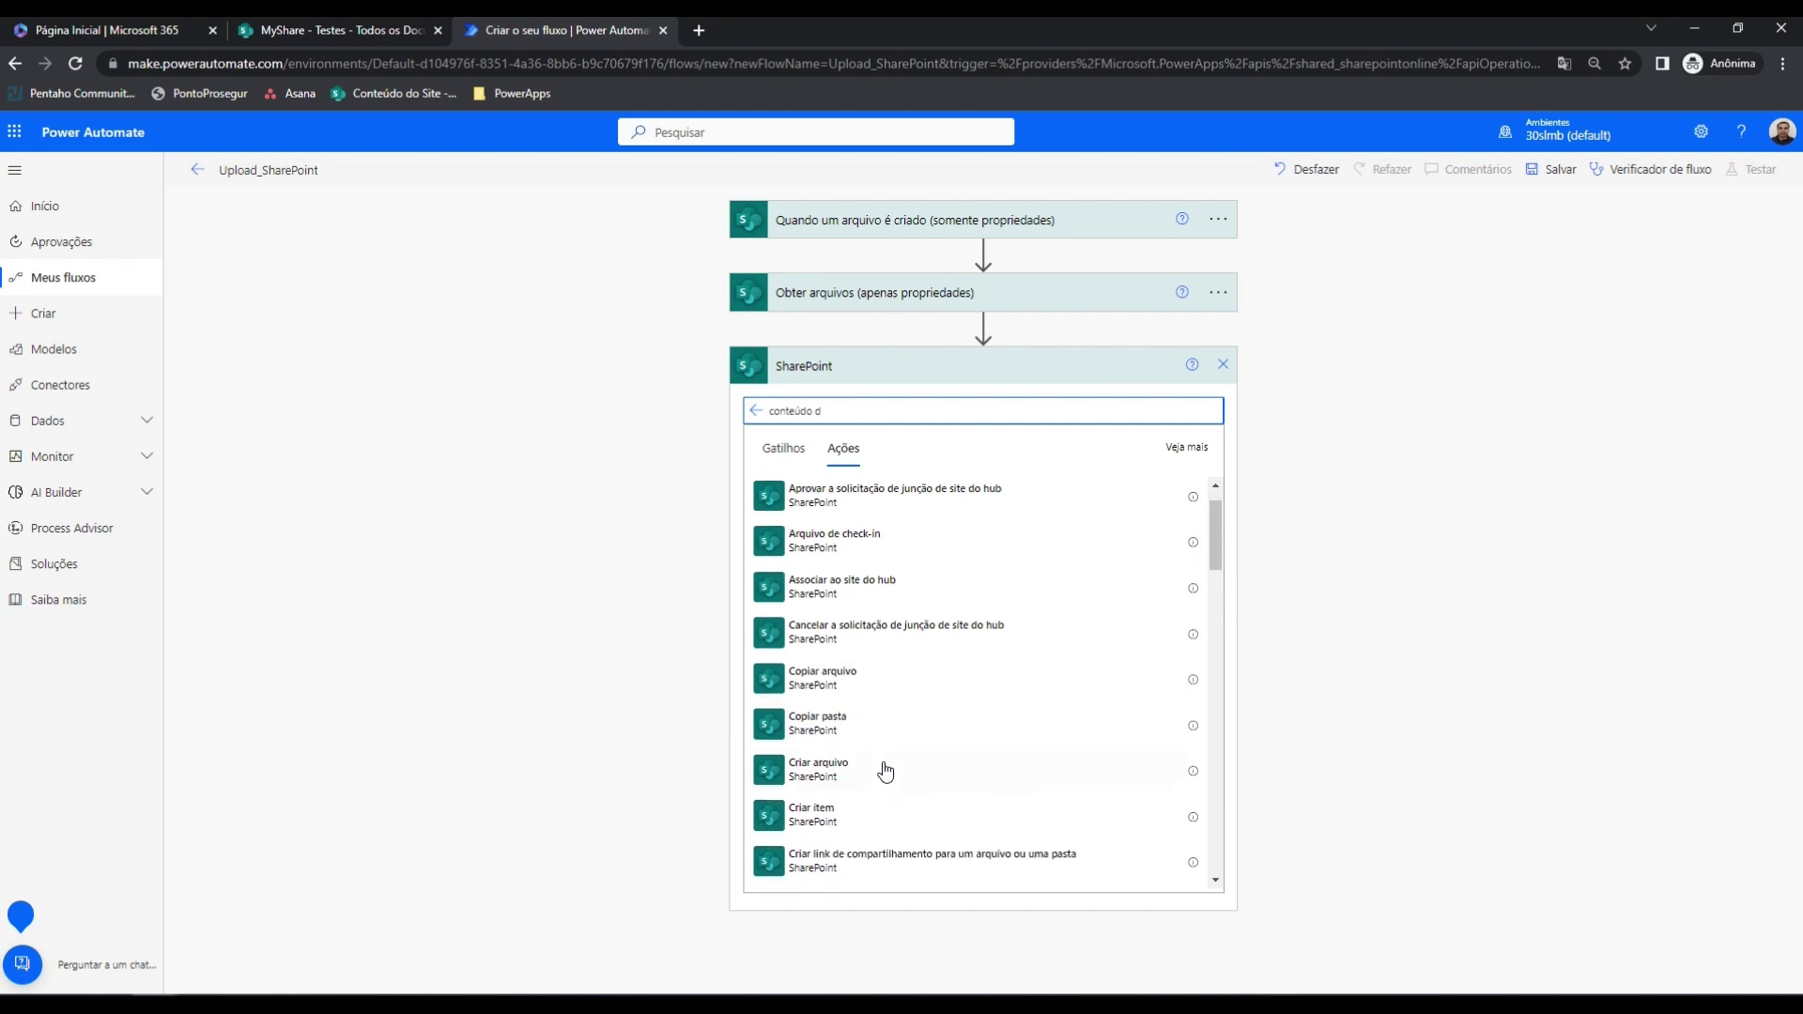
scroll(886, 771, "down", 3)
scroll(864, 688, "down", 7)
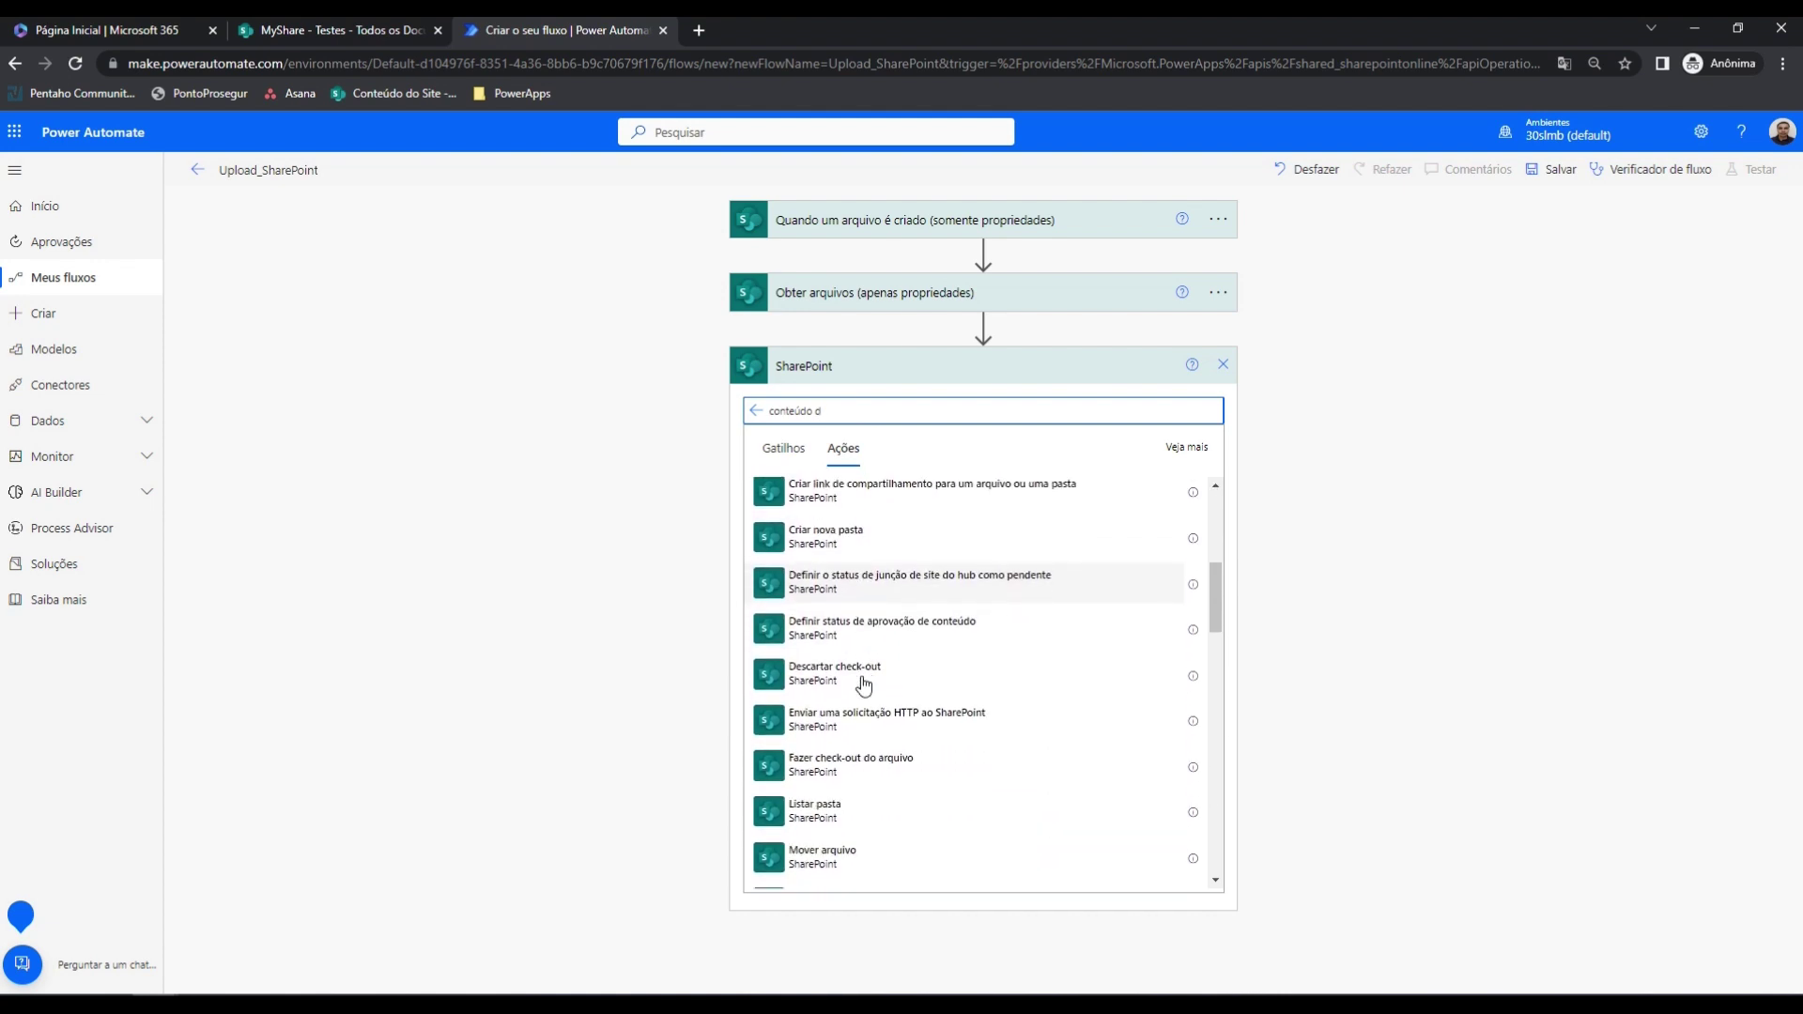
scroll(897, 561, "down", 4)
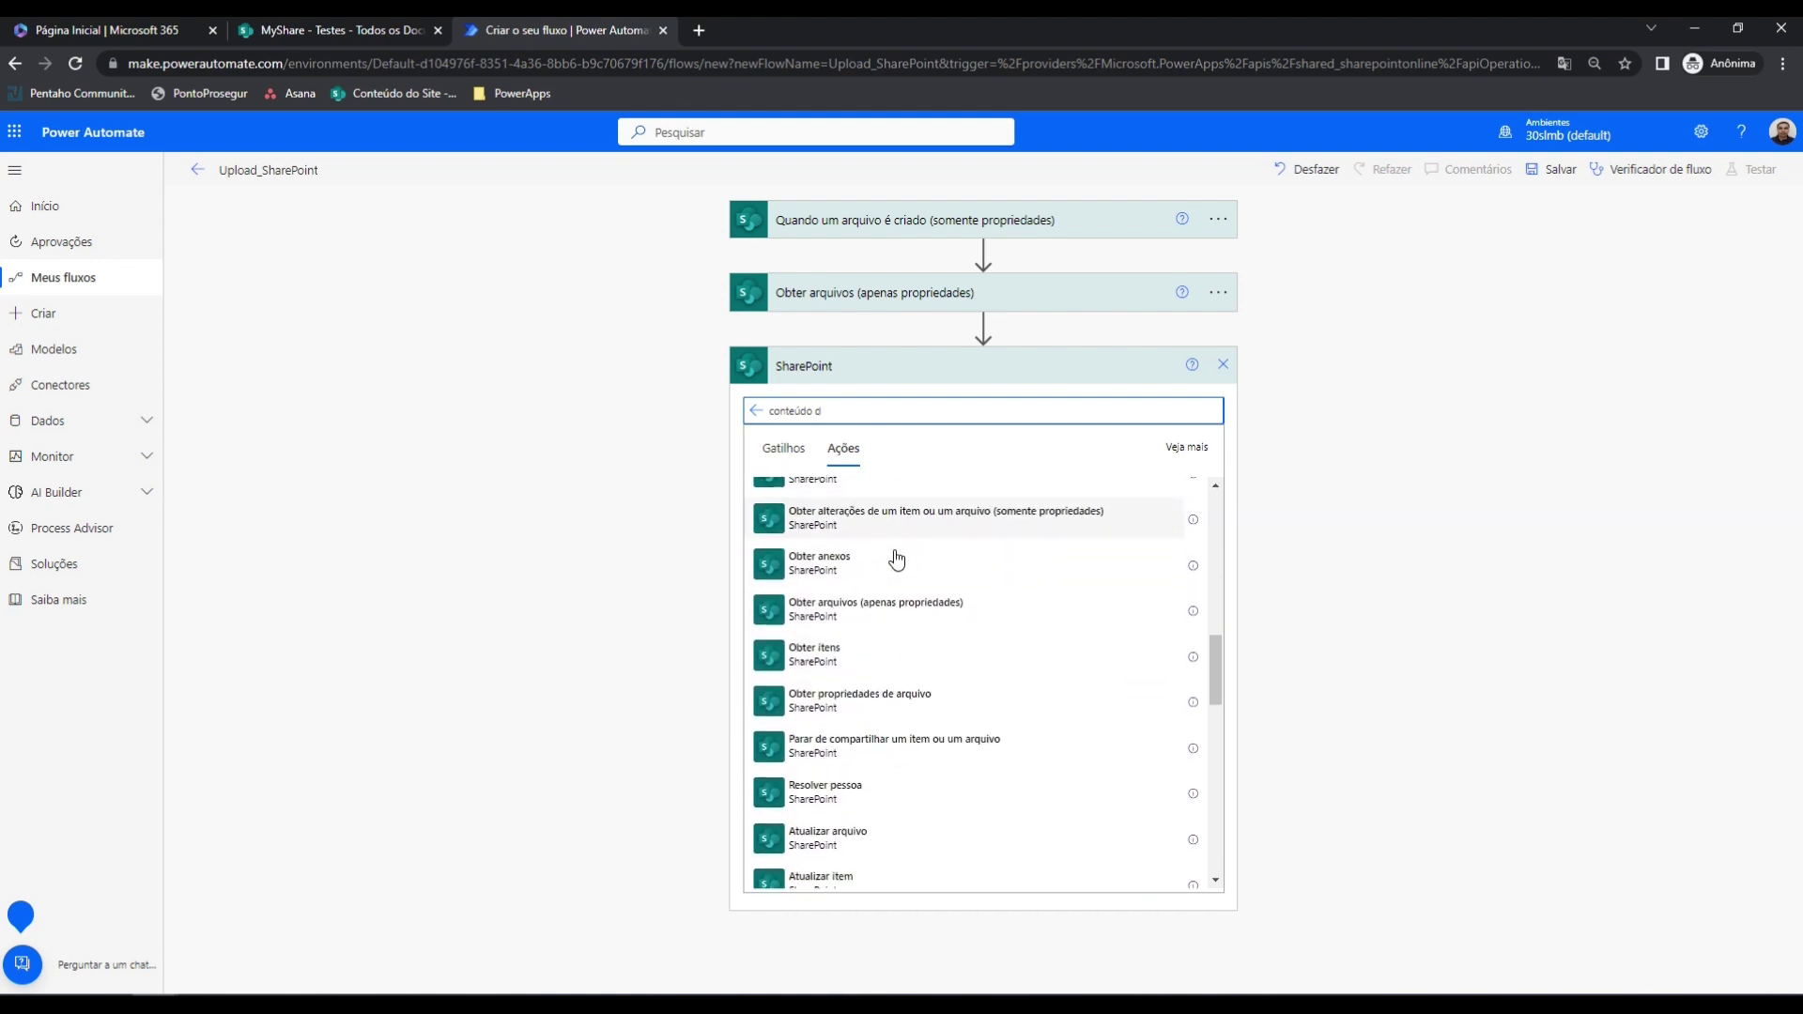
scroll(866, 579, "down", 4)
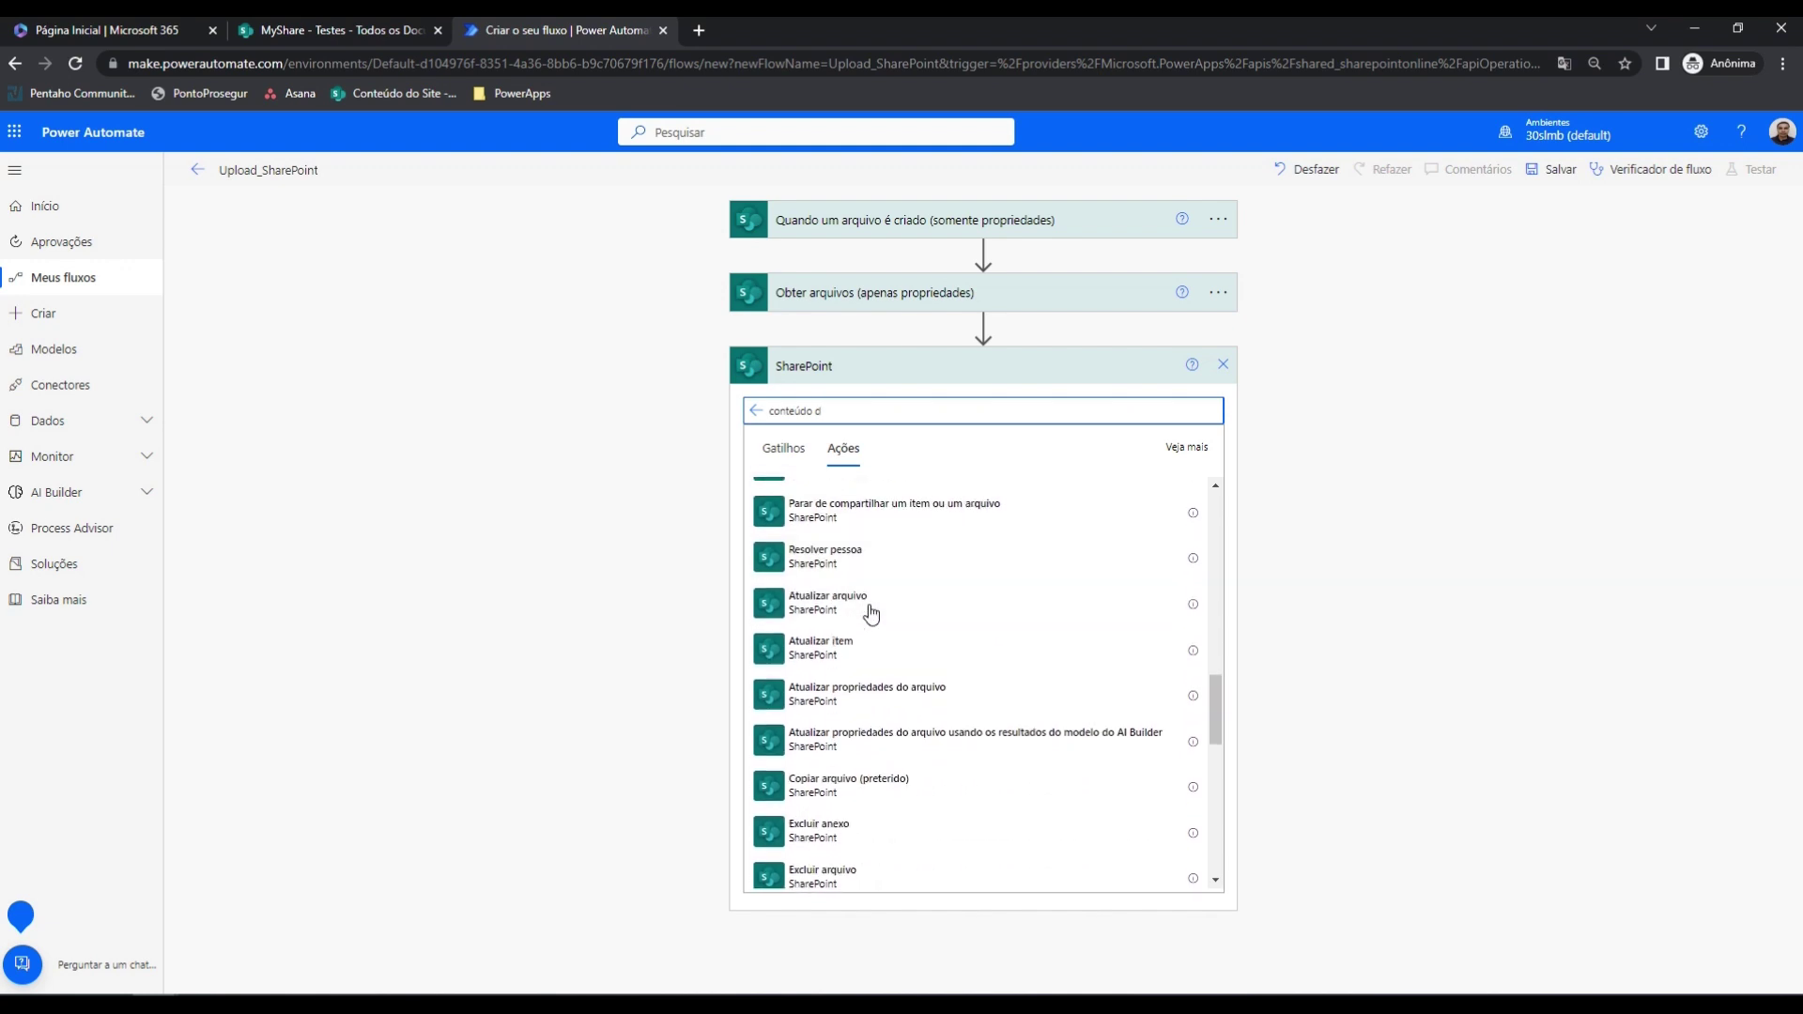
scroll(915, 680, "down", 5)
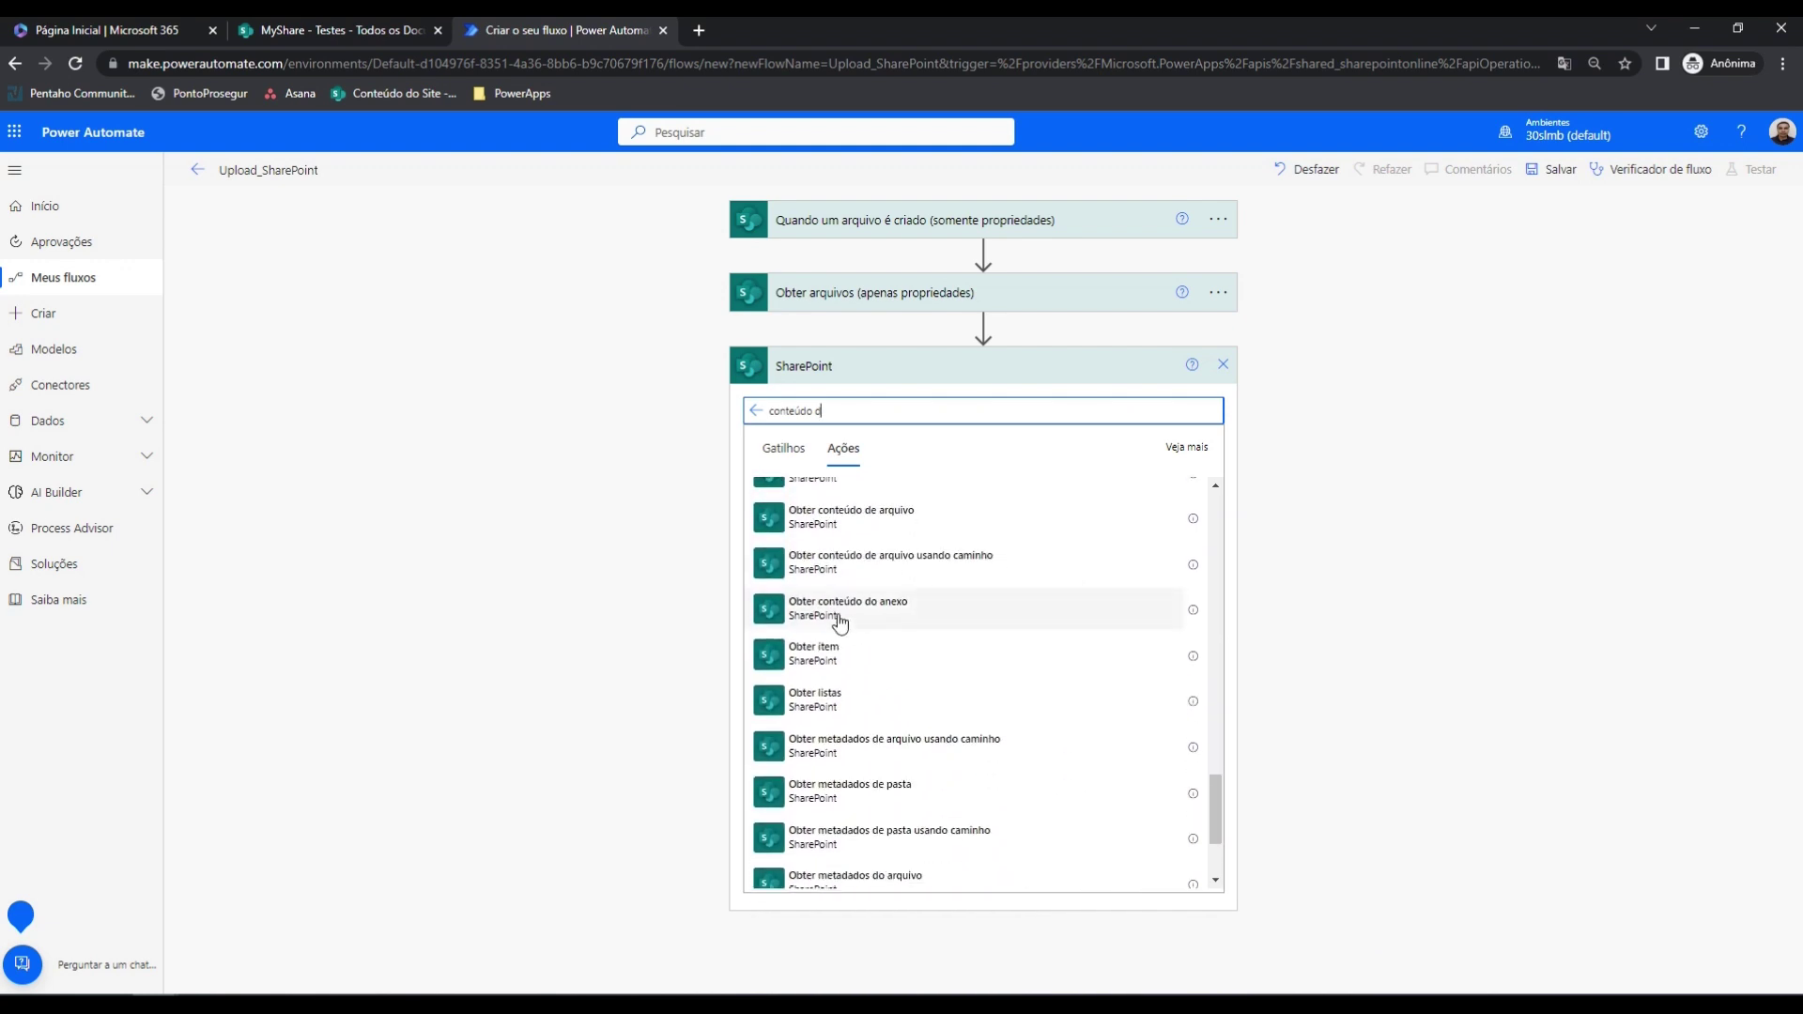
scroll(888, 620, "up", 1)
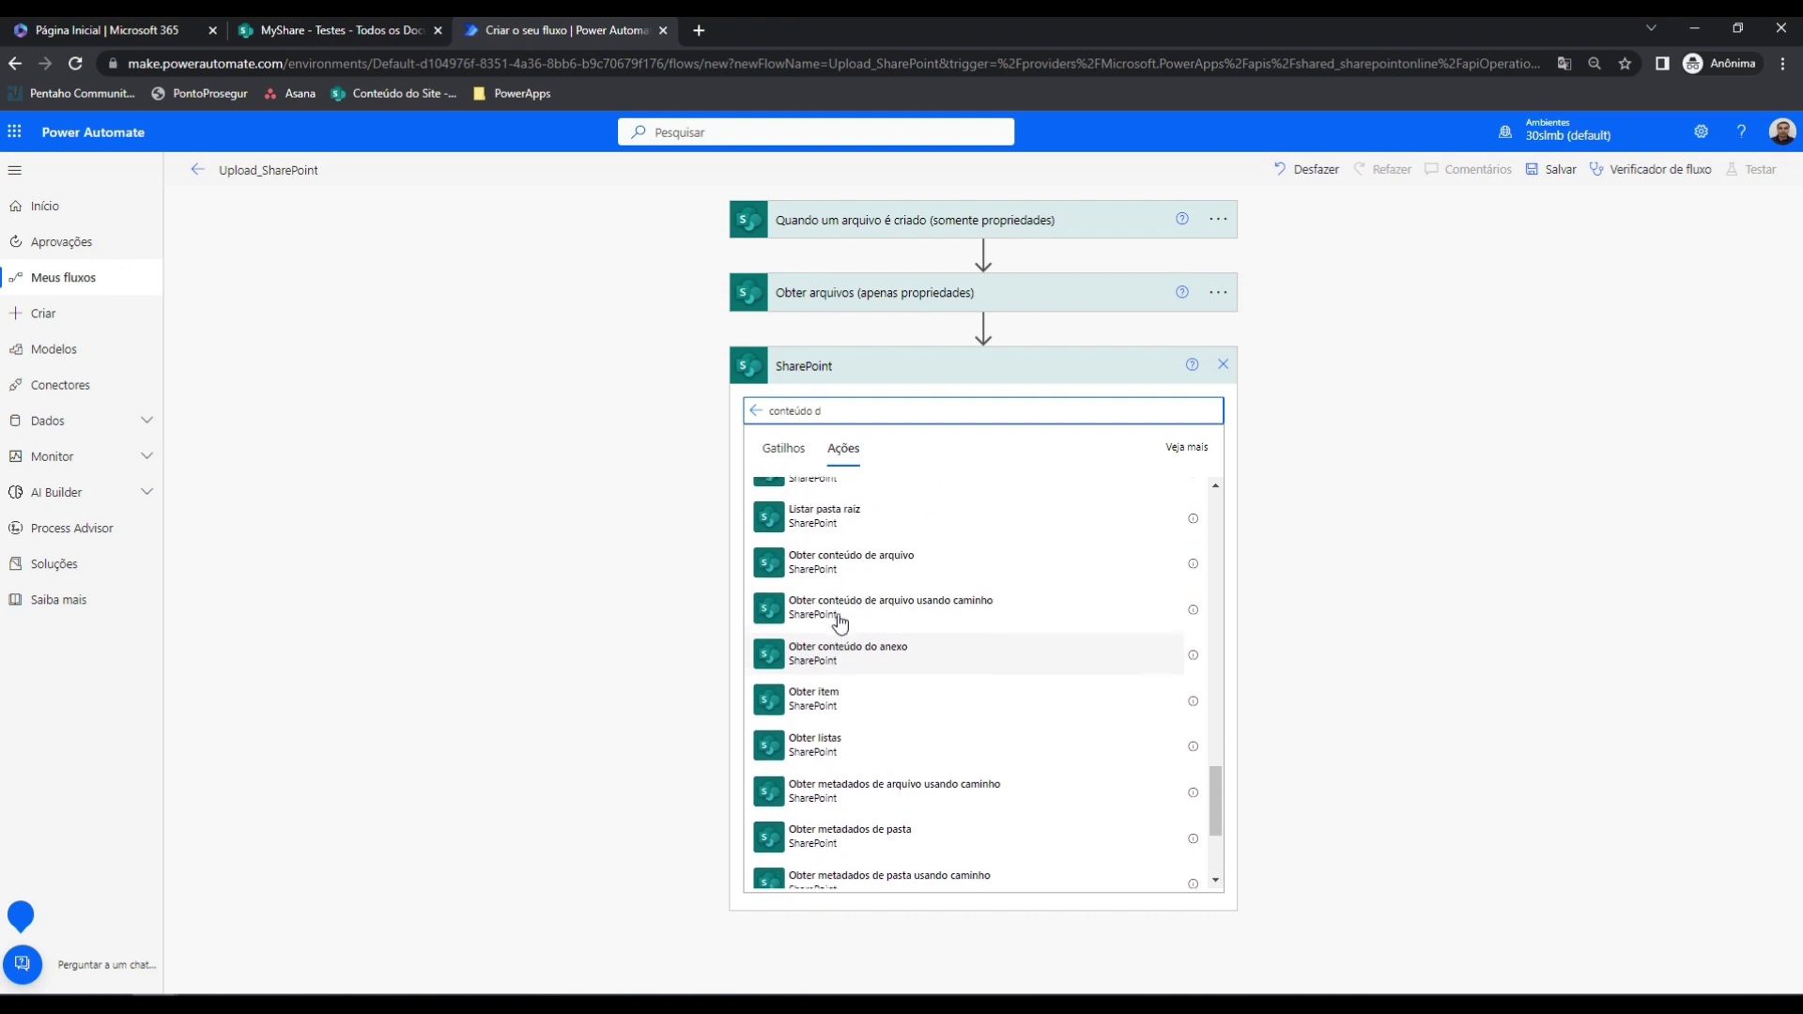
left_click(889, 580)
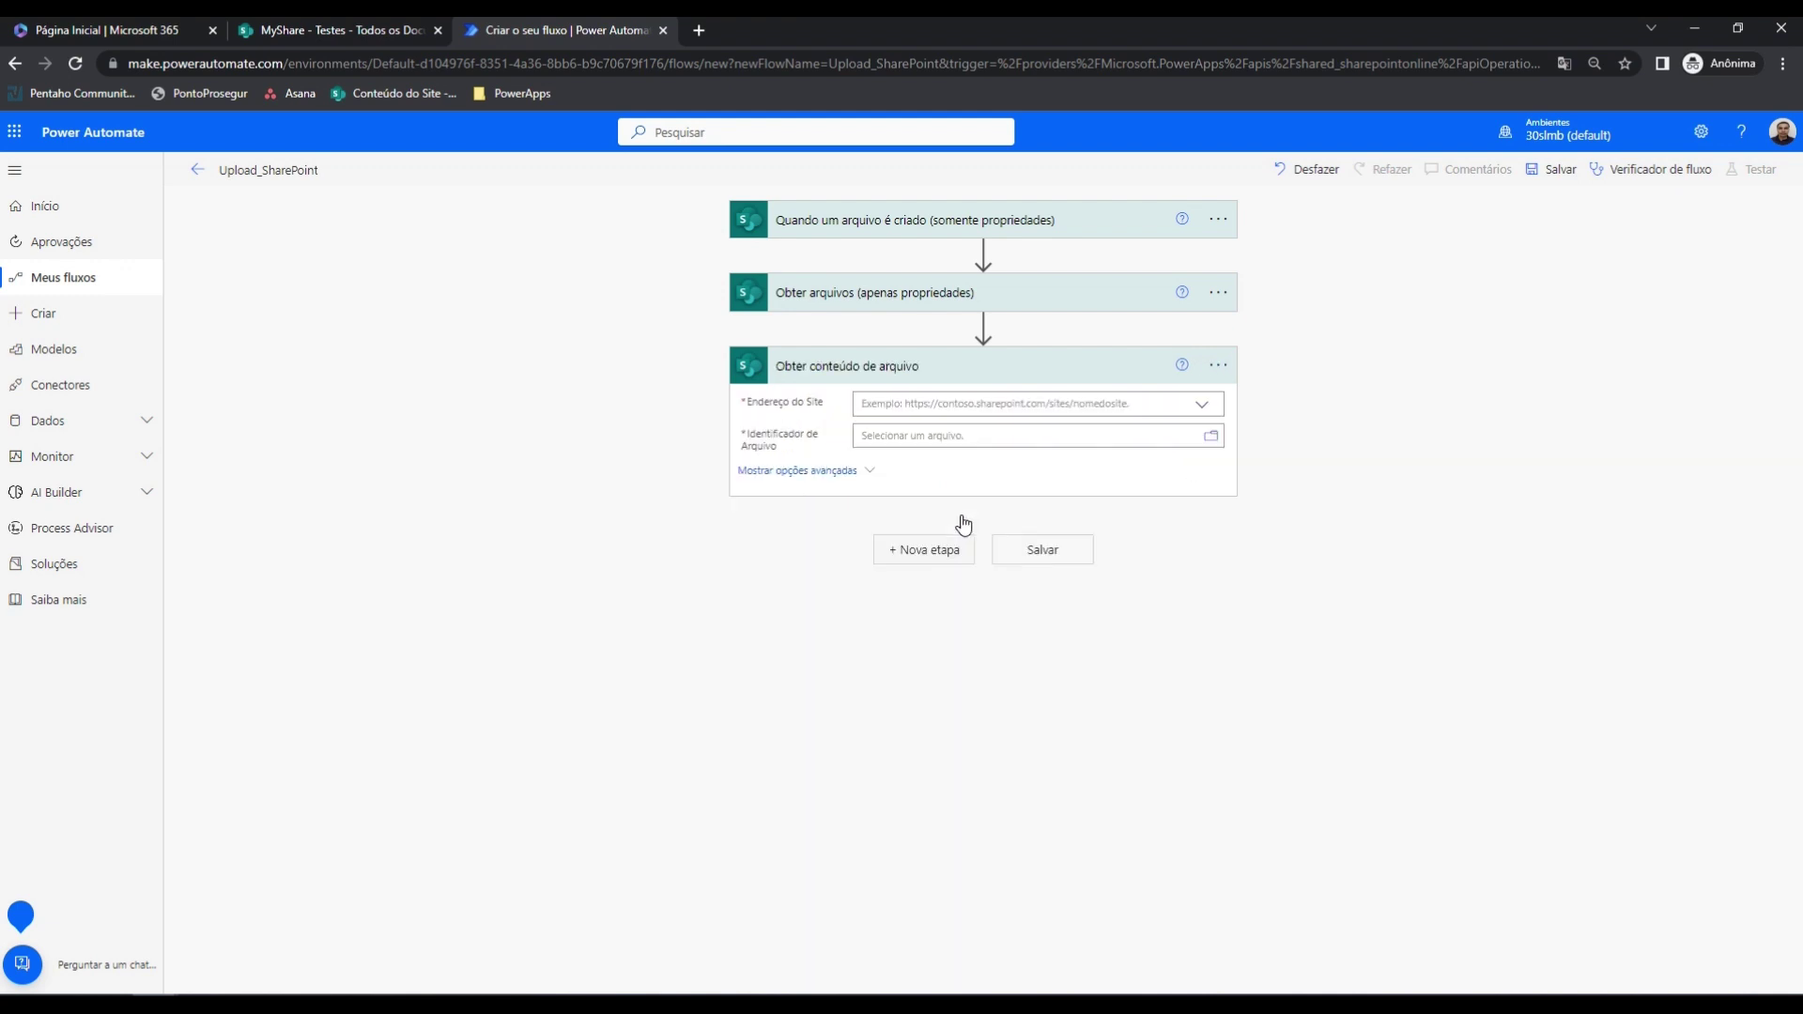
Set the Obter conteúdo de arquivo site to MyShare and its file identifier to Identificador from Obter arquivos, searching for "indent"
left_click(1201, 404)
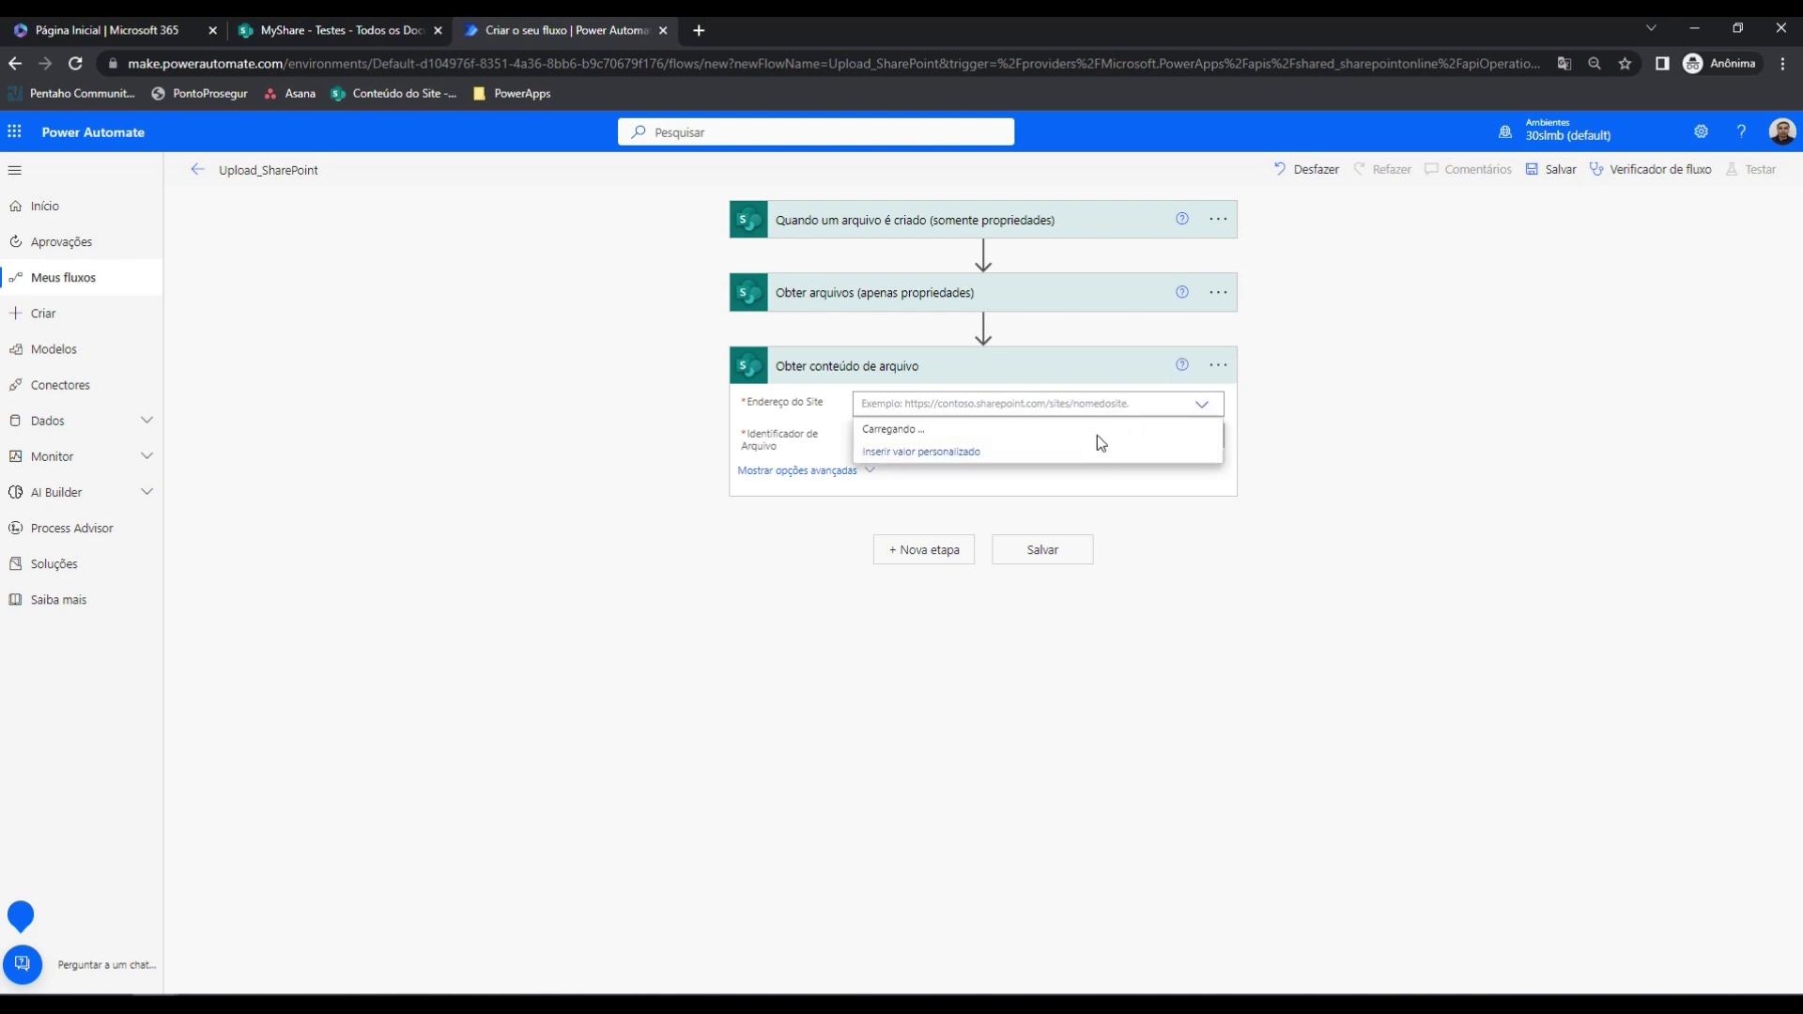
left_click(894, 454)
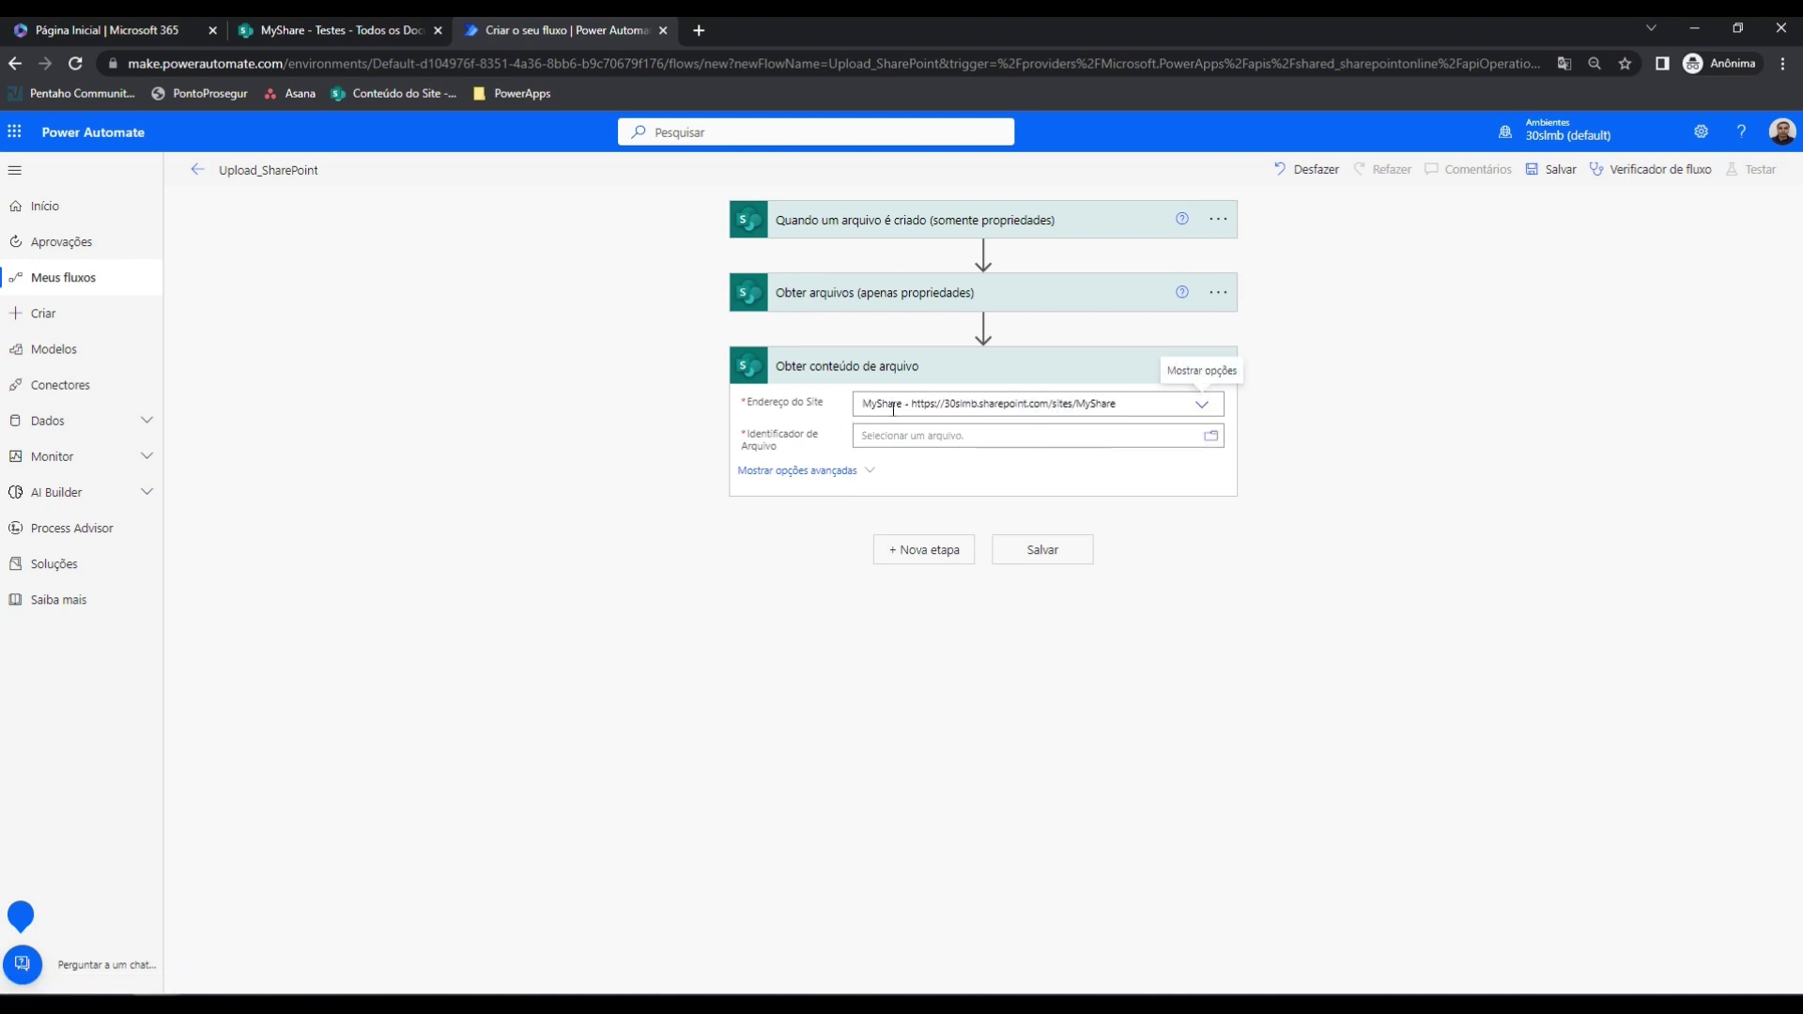
left_click(949, 436)
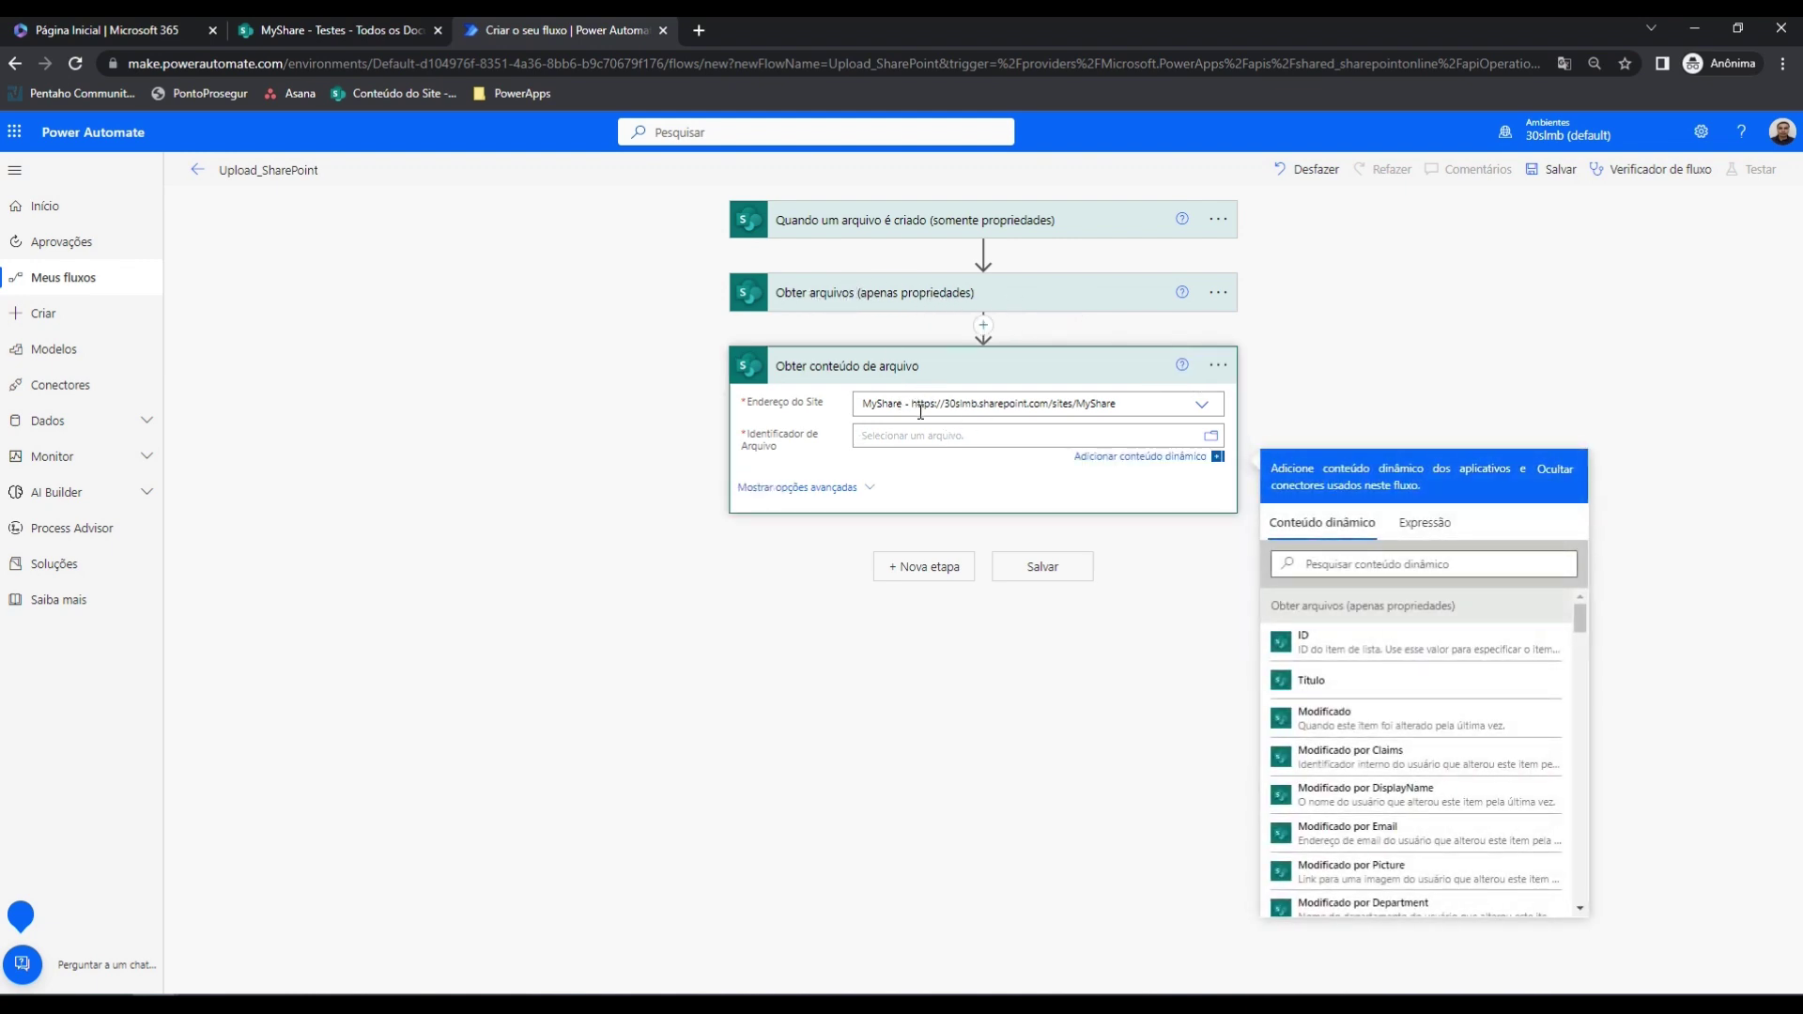
left_click(1402, 565)
type("inden")
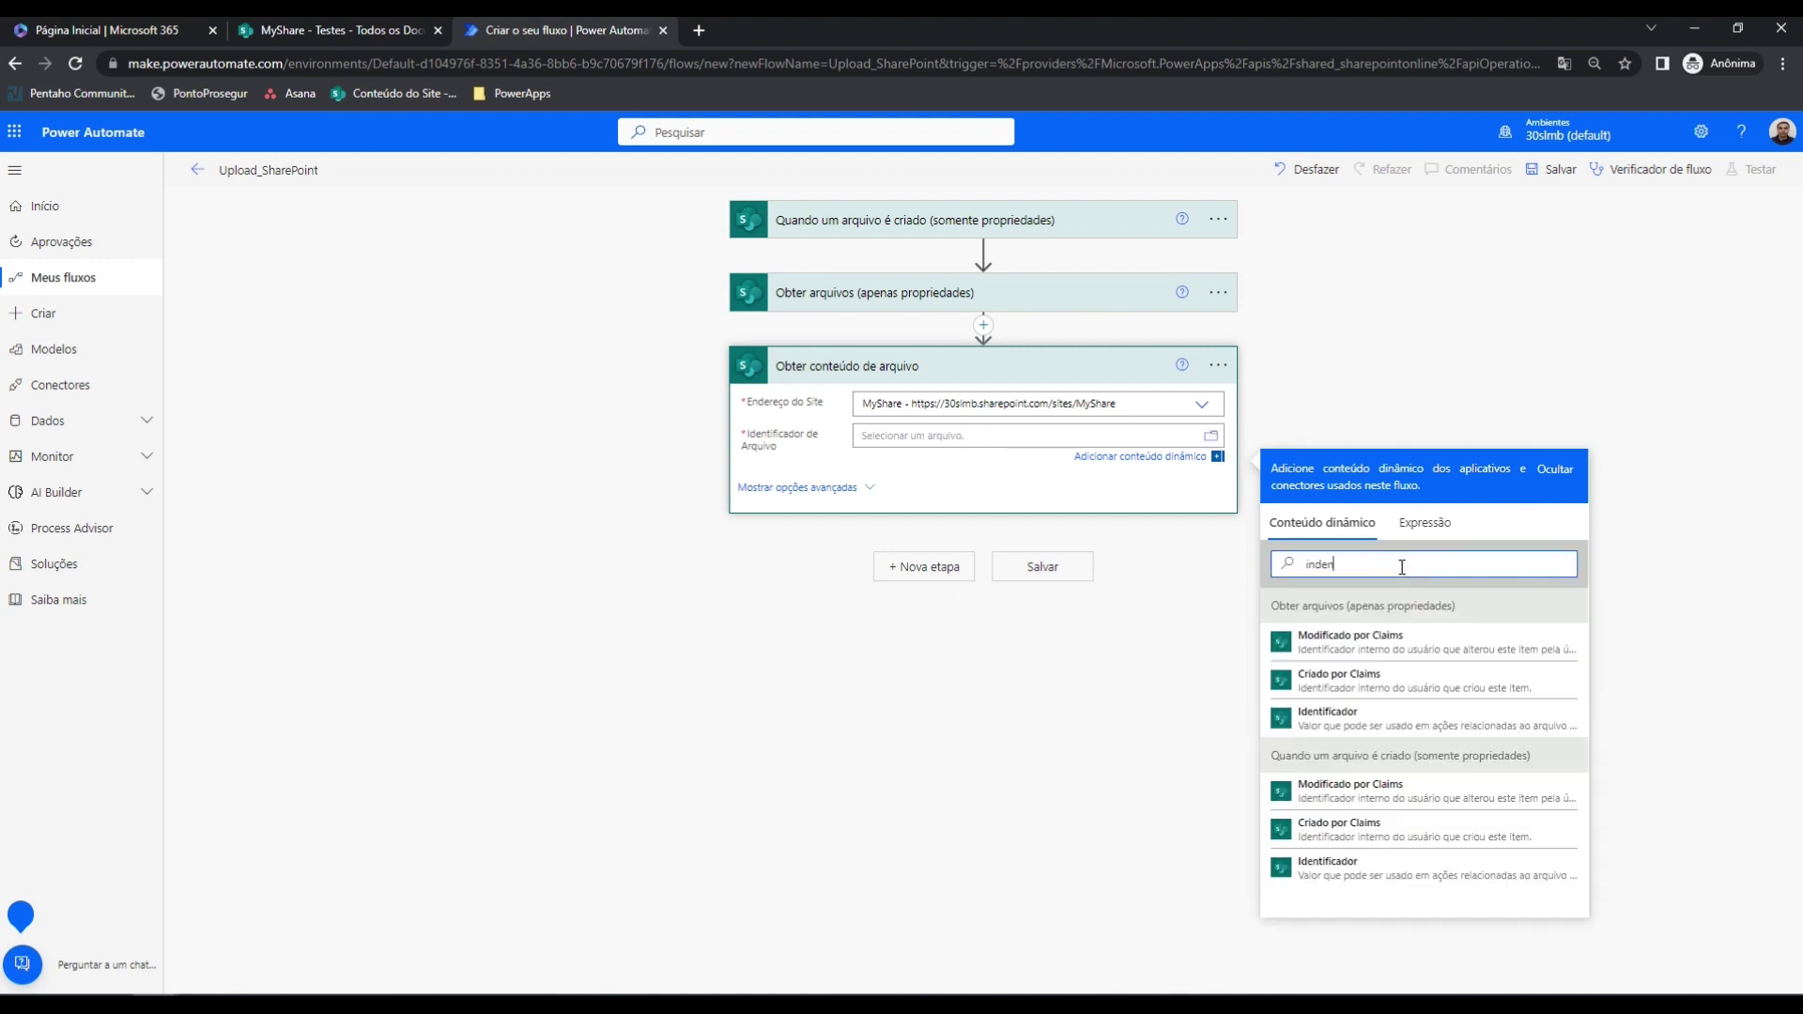
type("t")
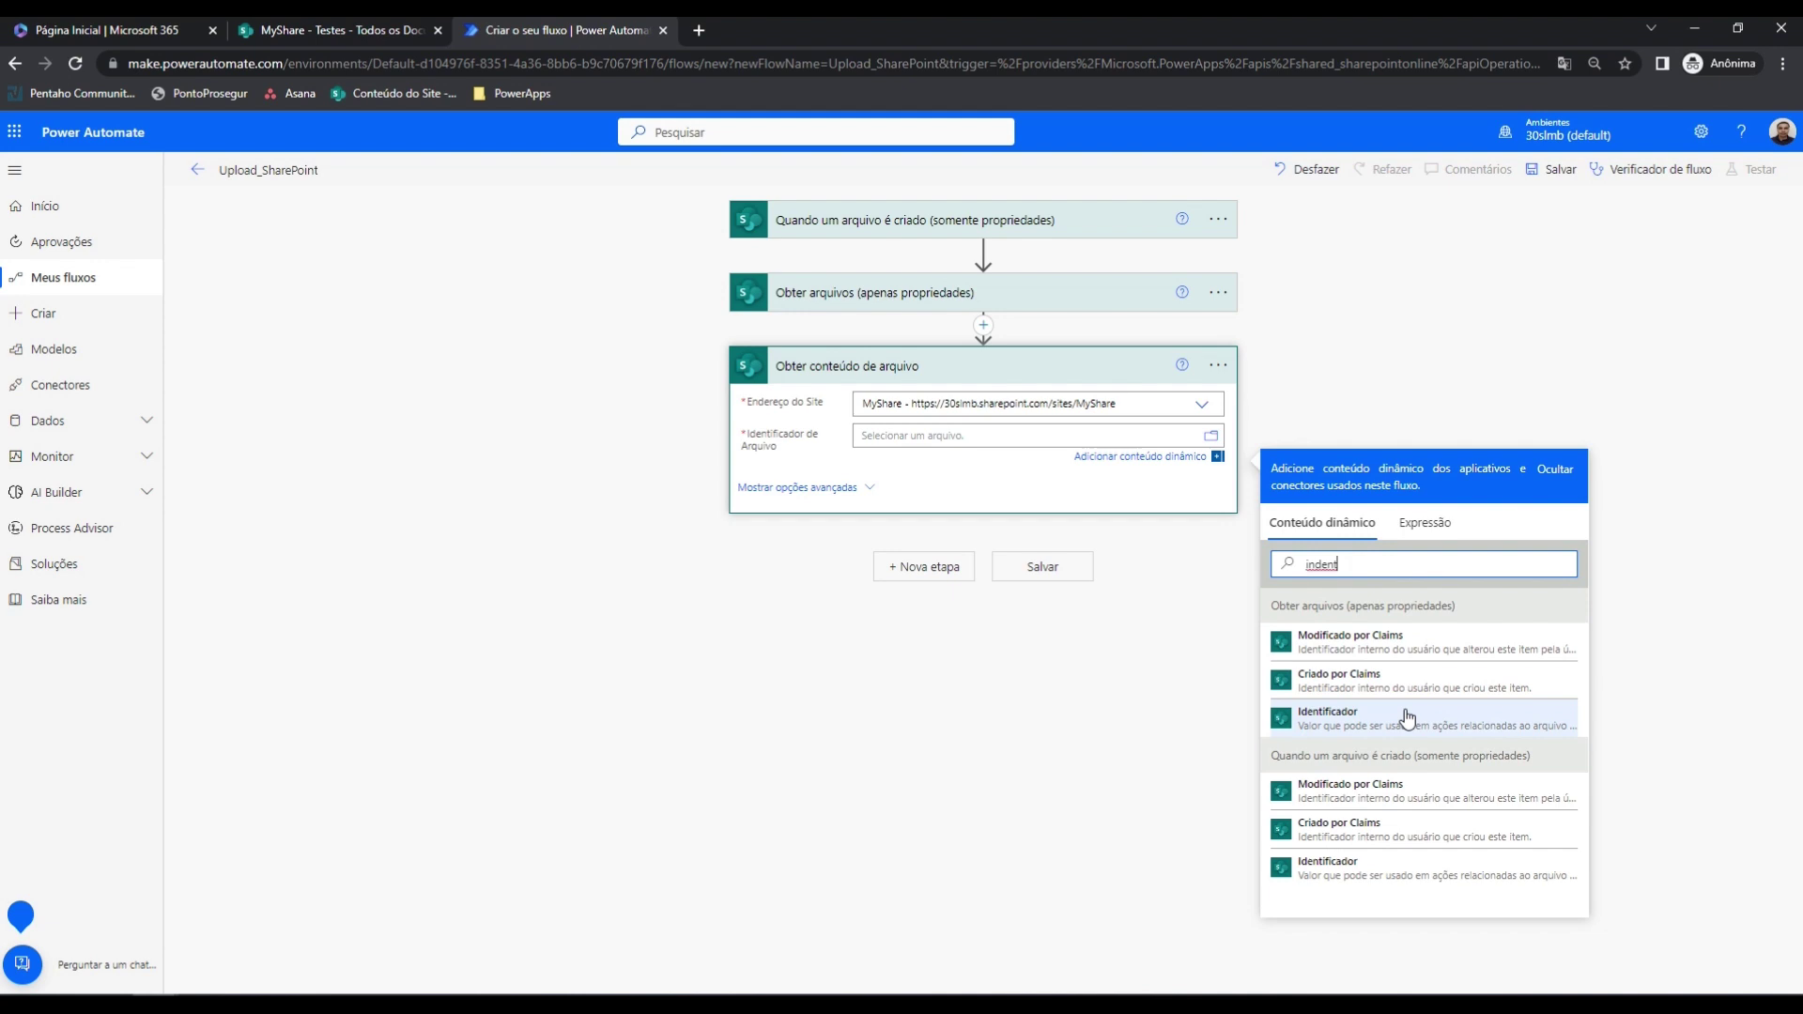
left_click(1405, 714)
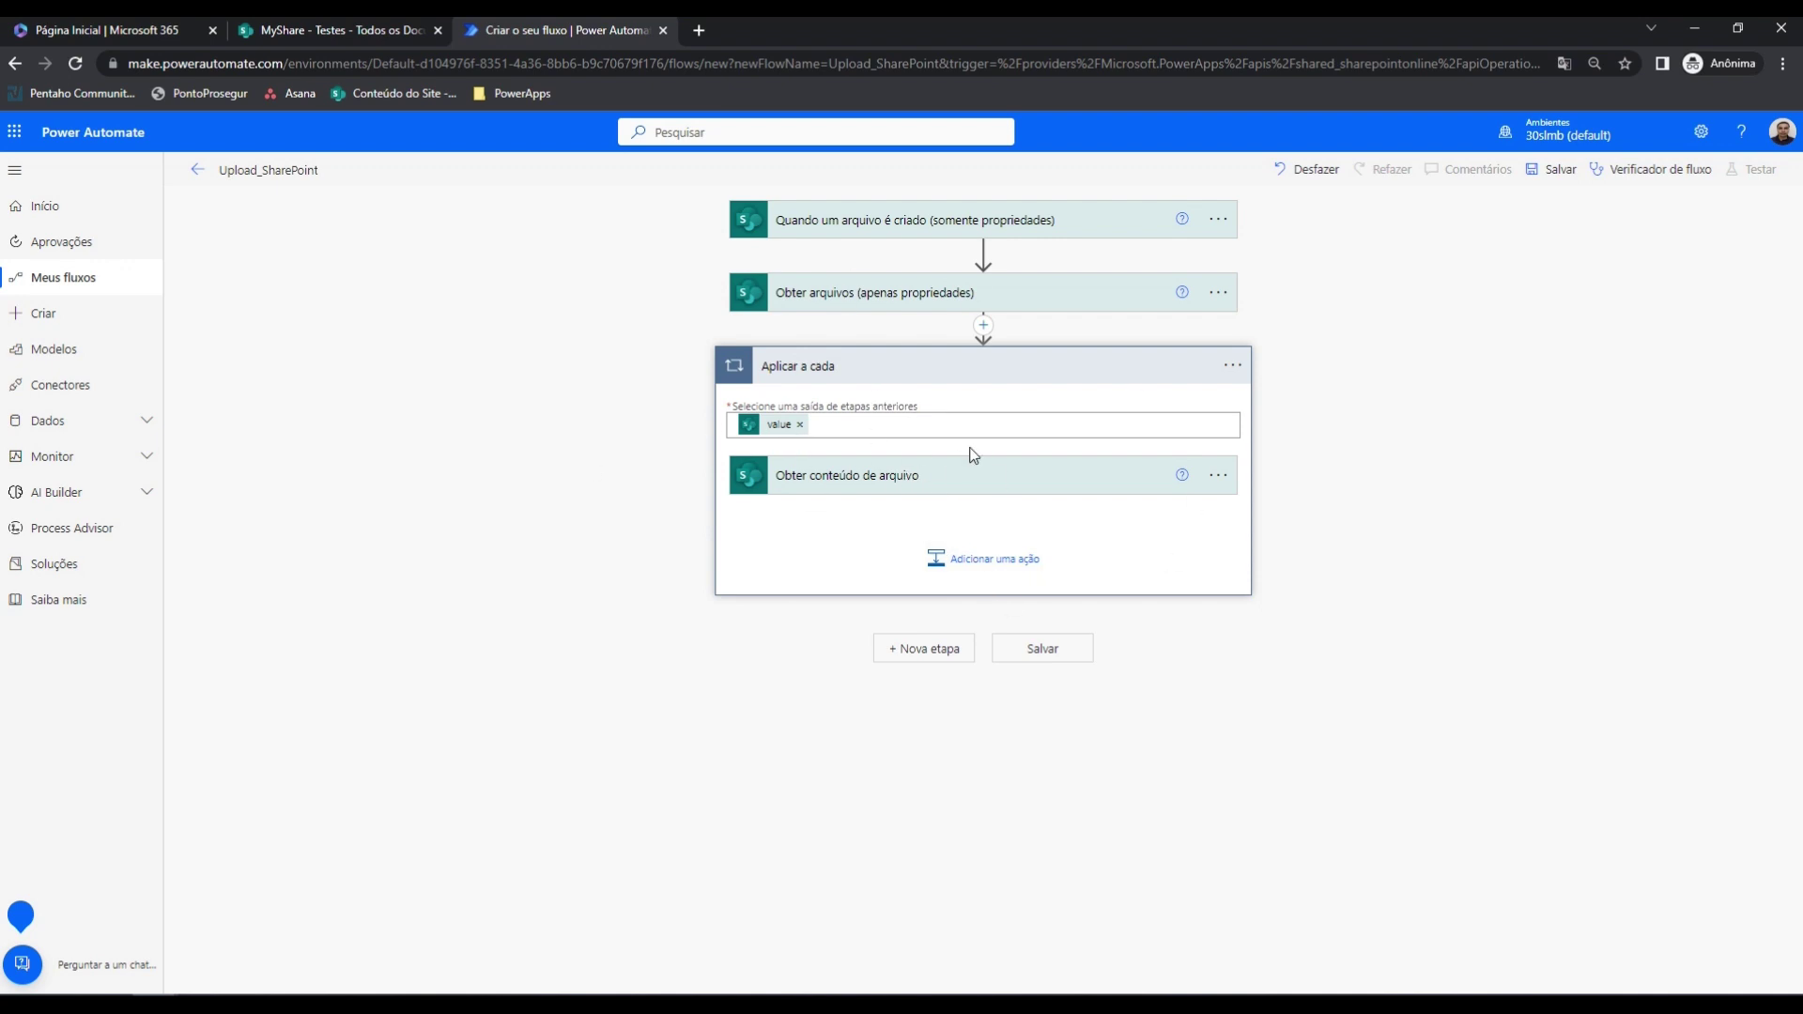
Add a Compor action inside the Aplicar a cada loop with Conteúdo do Arquivo as its input, searching for "compor"
left_click(984, 574)
type("compor")
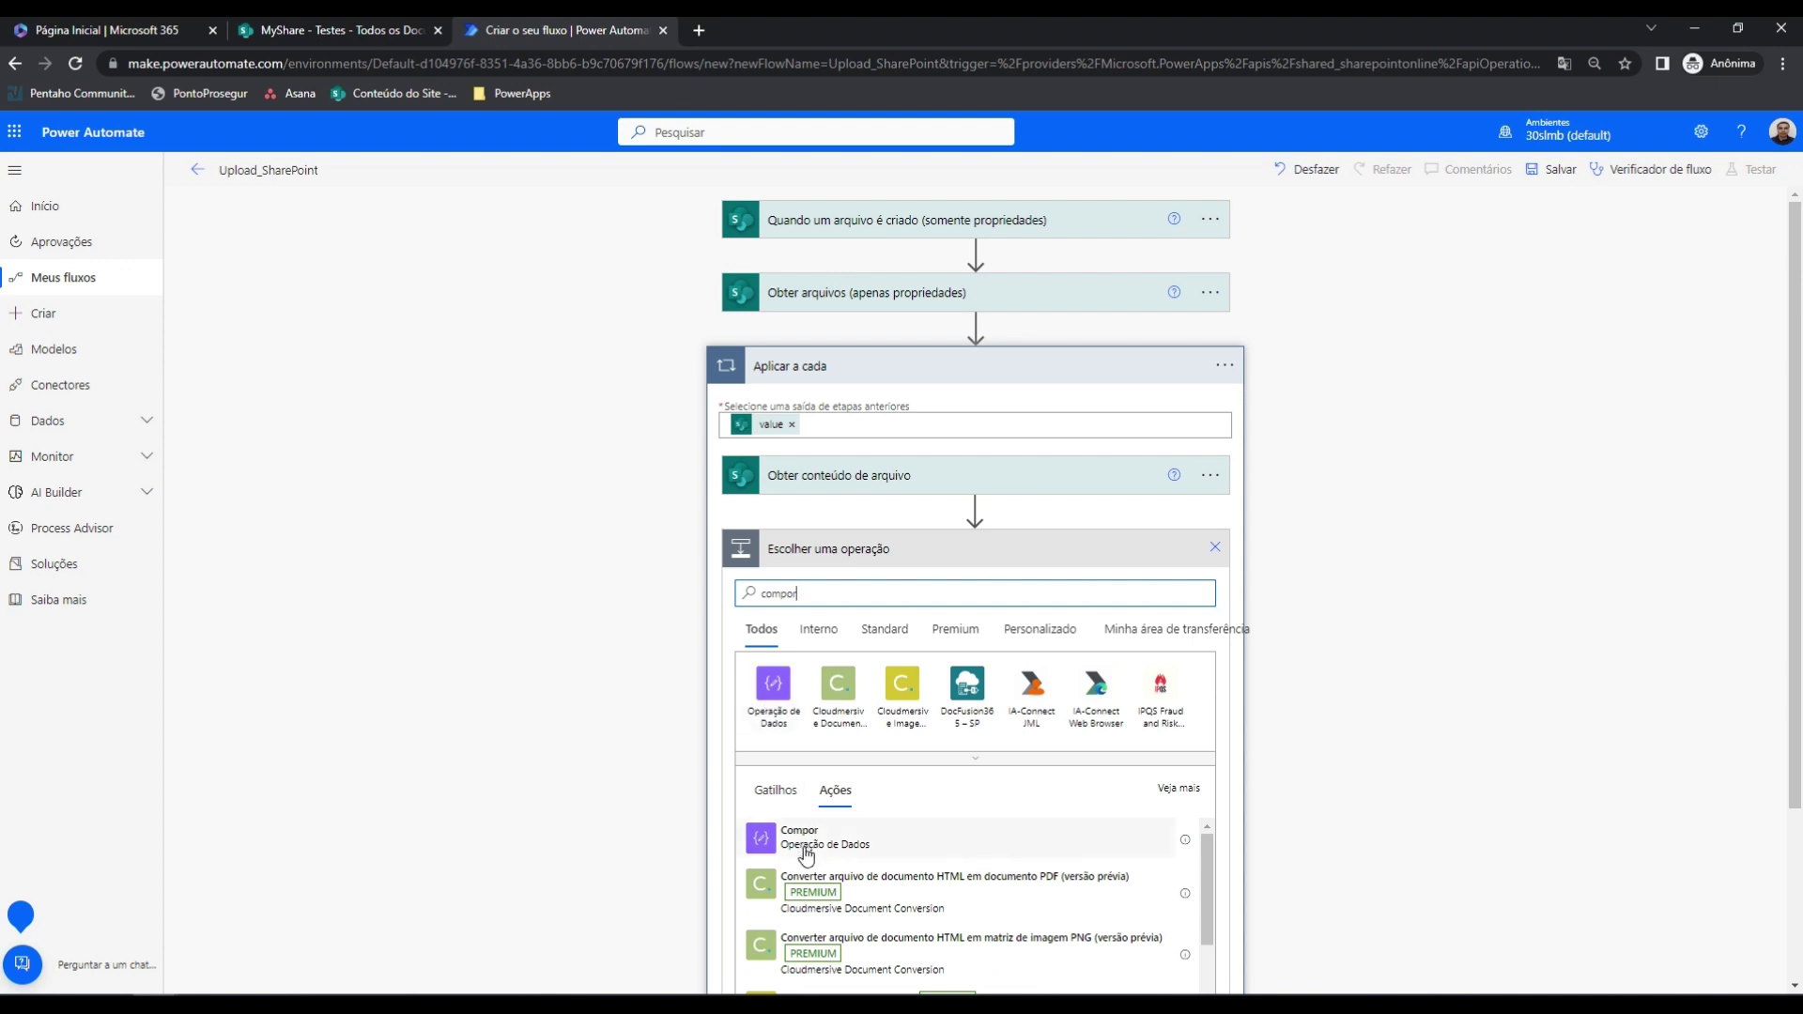
left_click(805, 845)
left_click(874, 595)
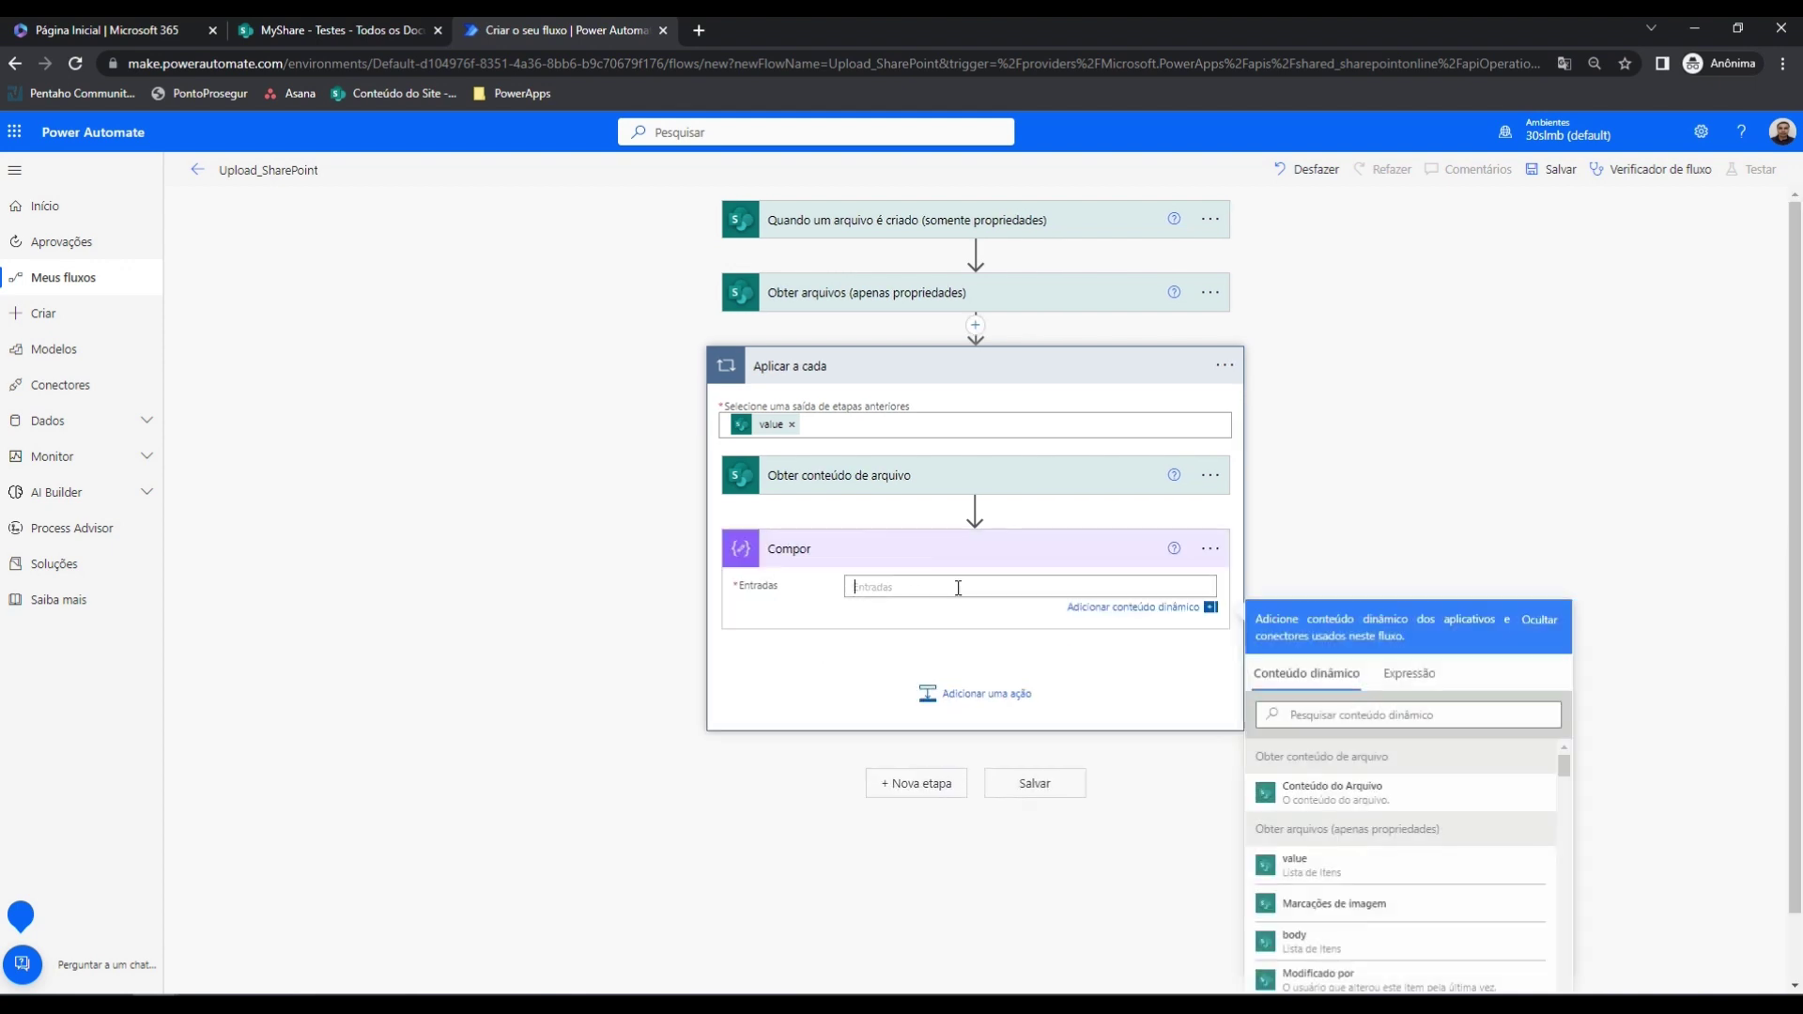
left_click(1335, 806)
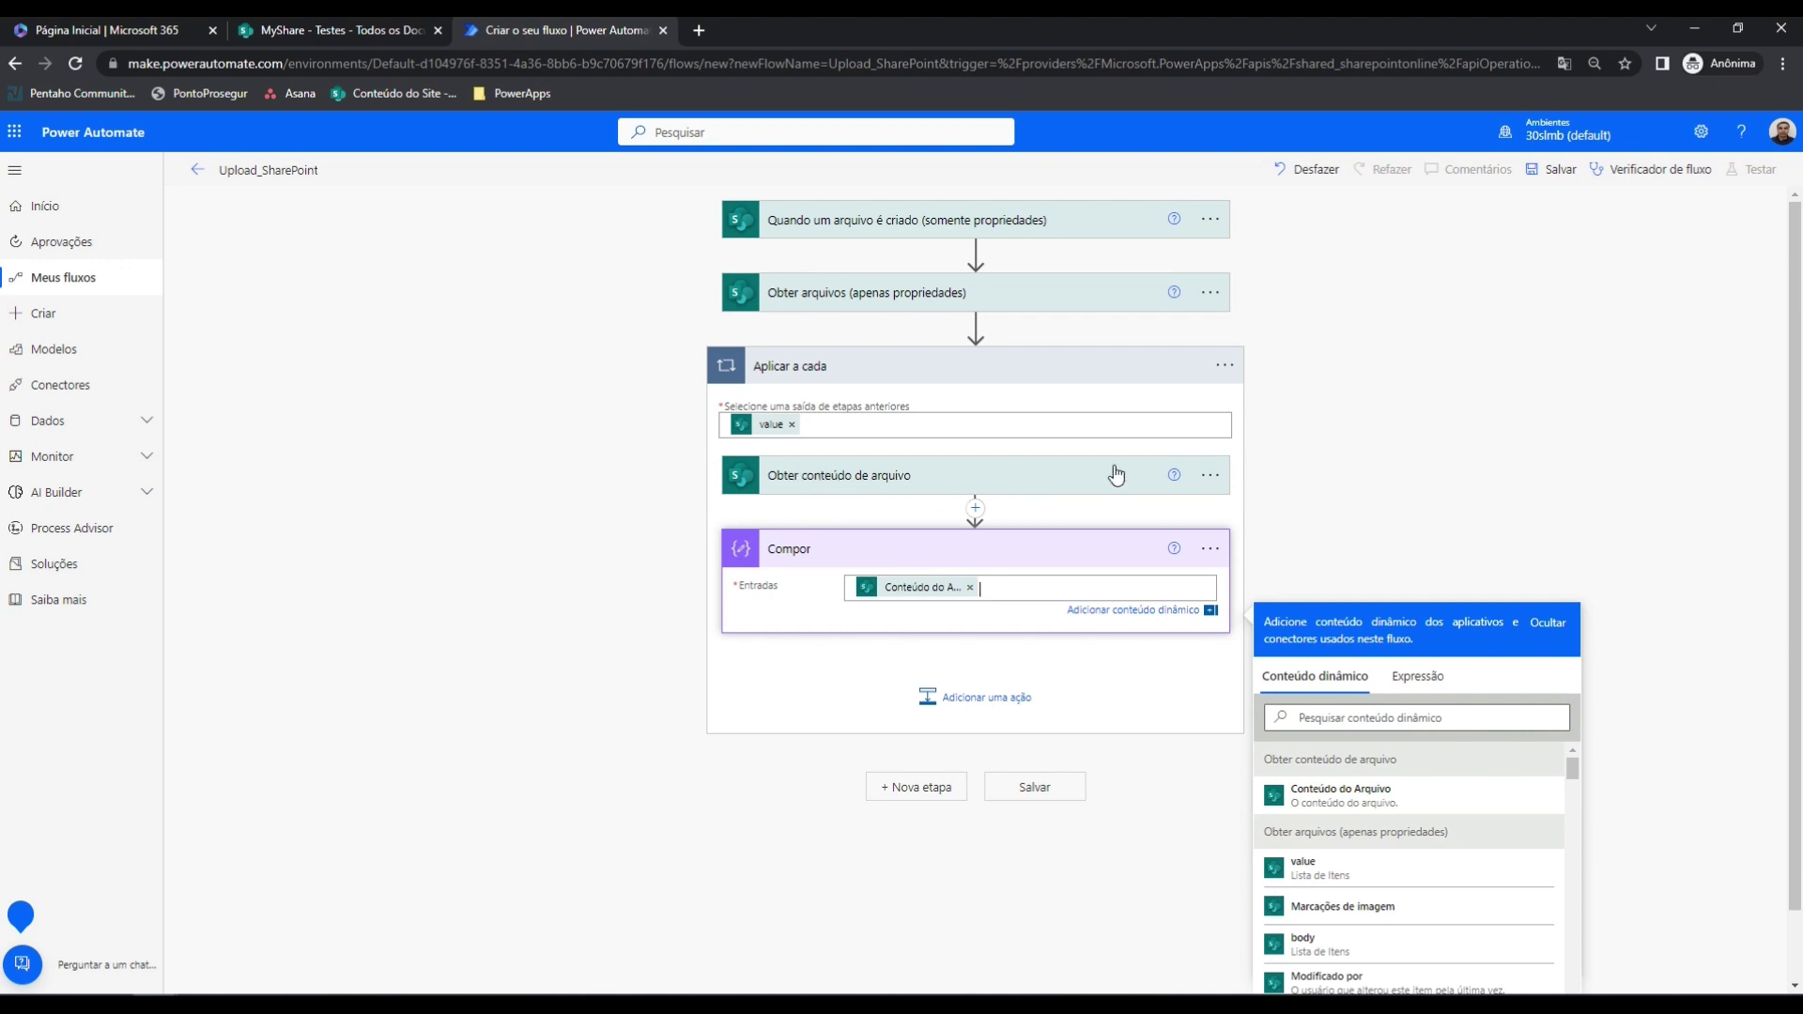
Save the flow and start a manual test of it
left_click(1550, 175)
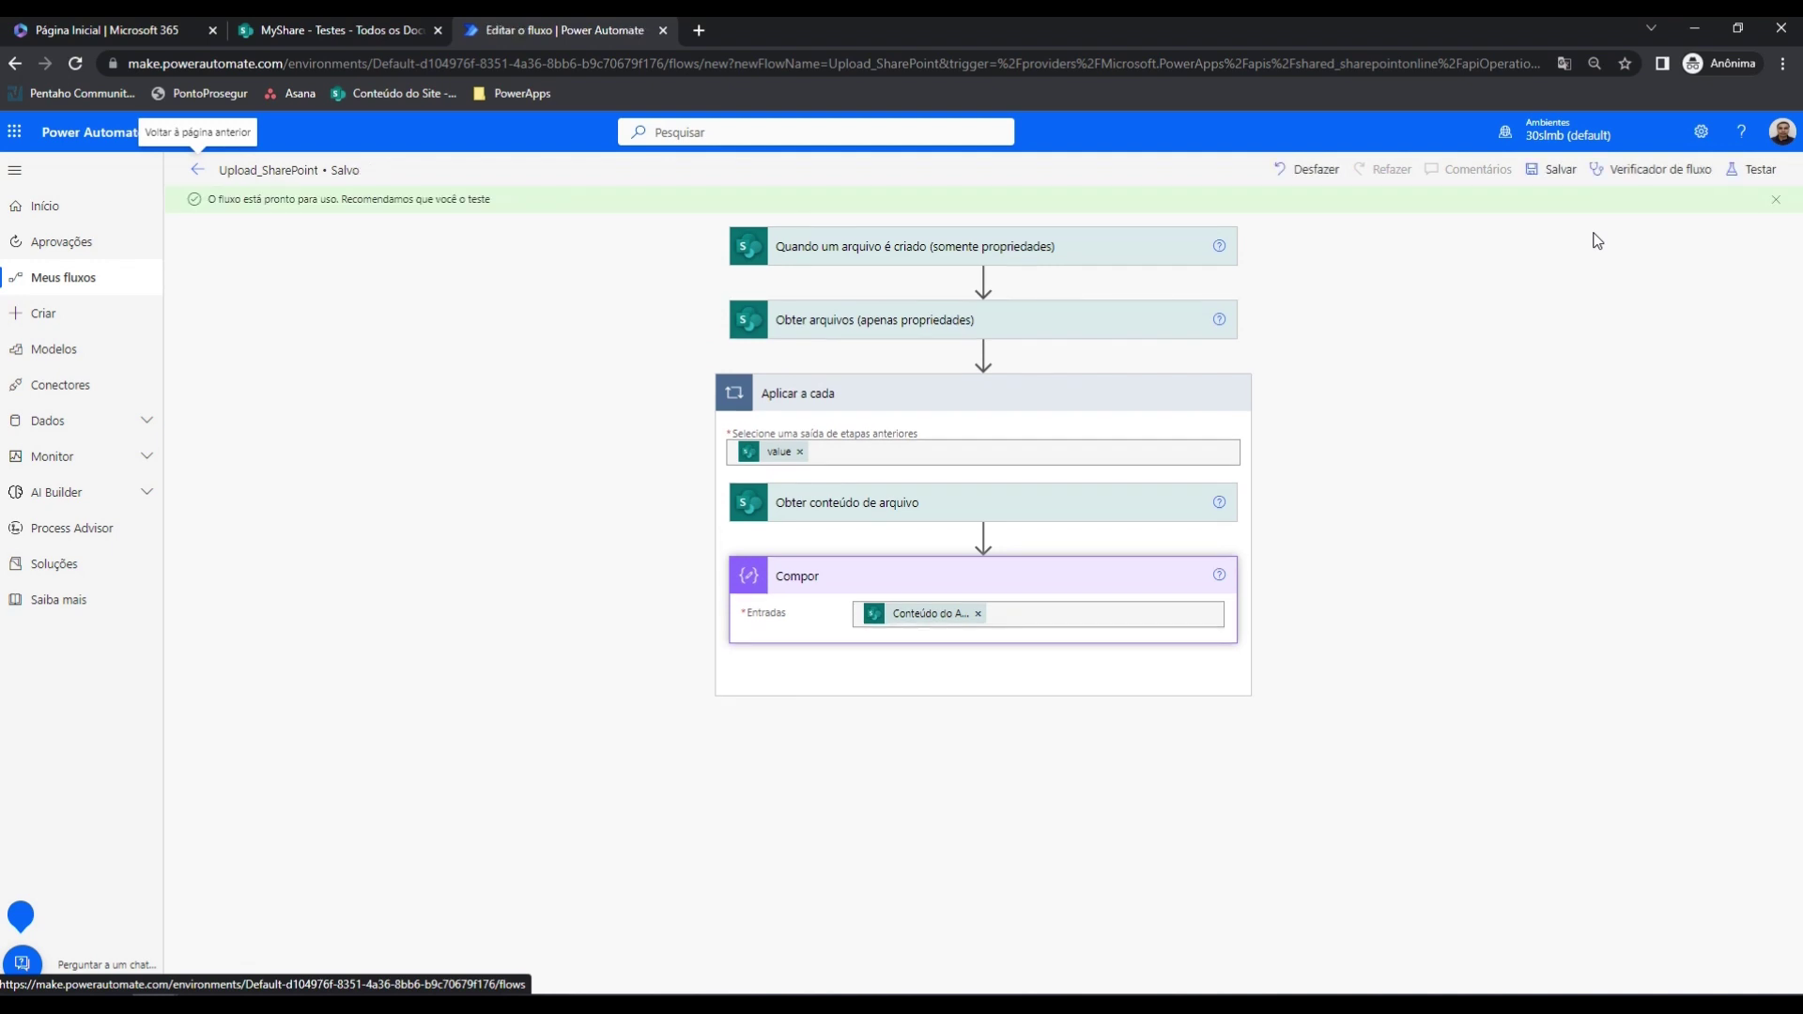
left_click(1741, 141)
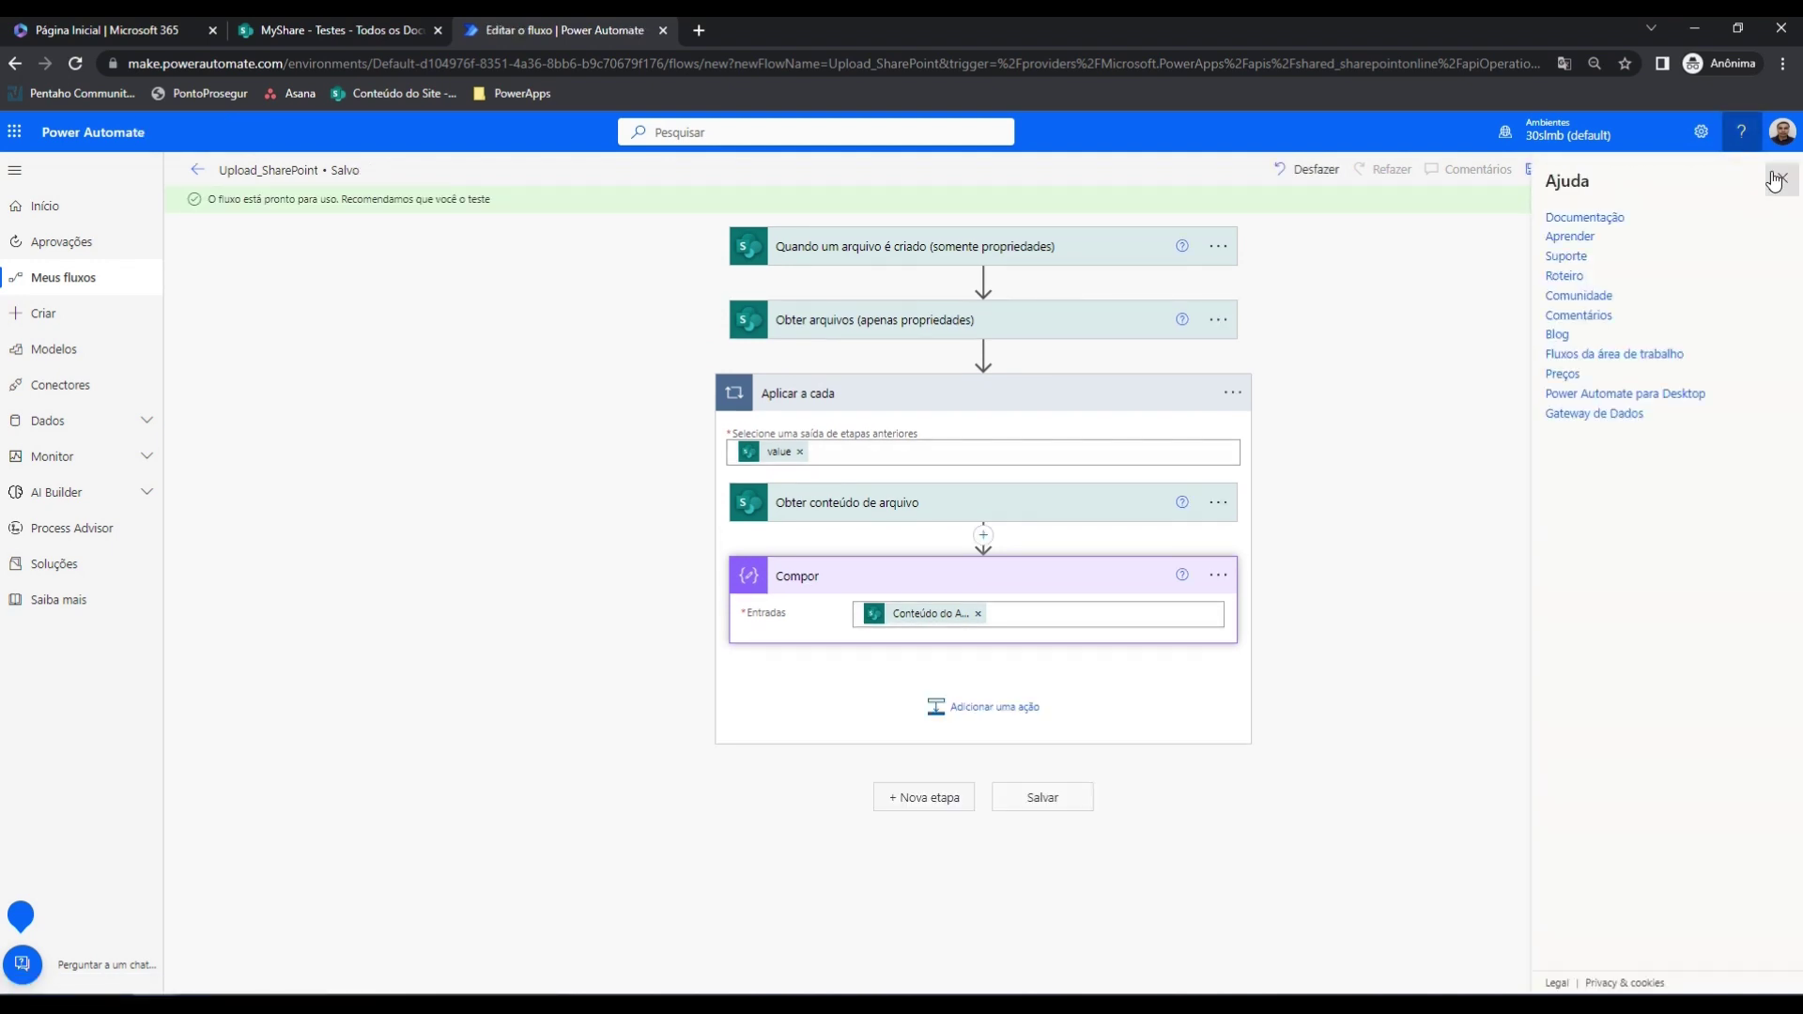
left_click(1775, 178)
left_click(1760, 169)
left_click(1537, 210)
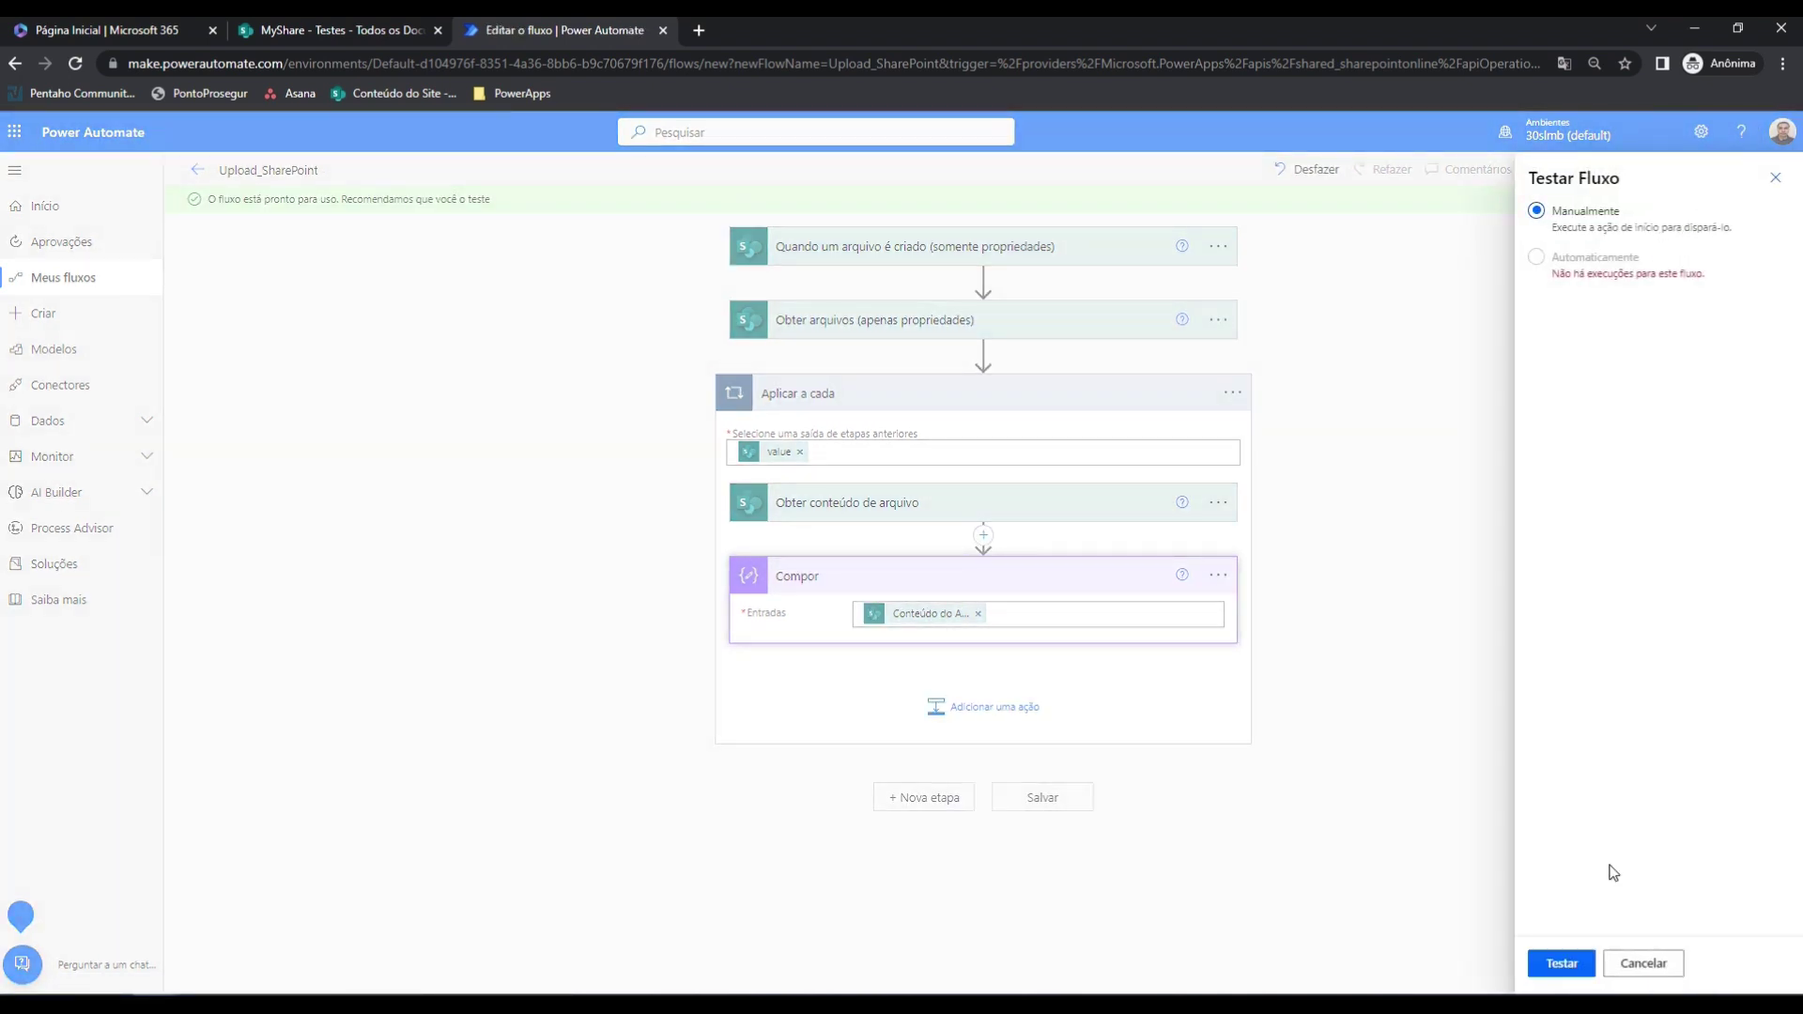
left_click(1561, 963)
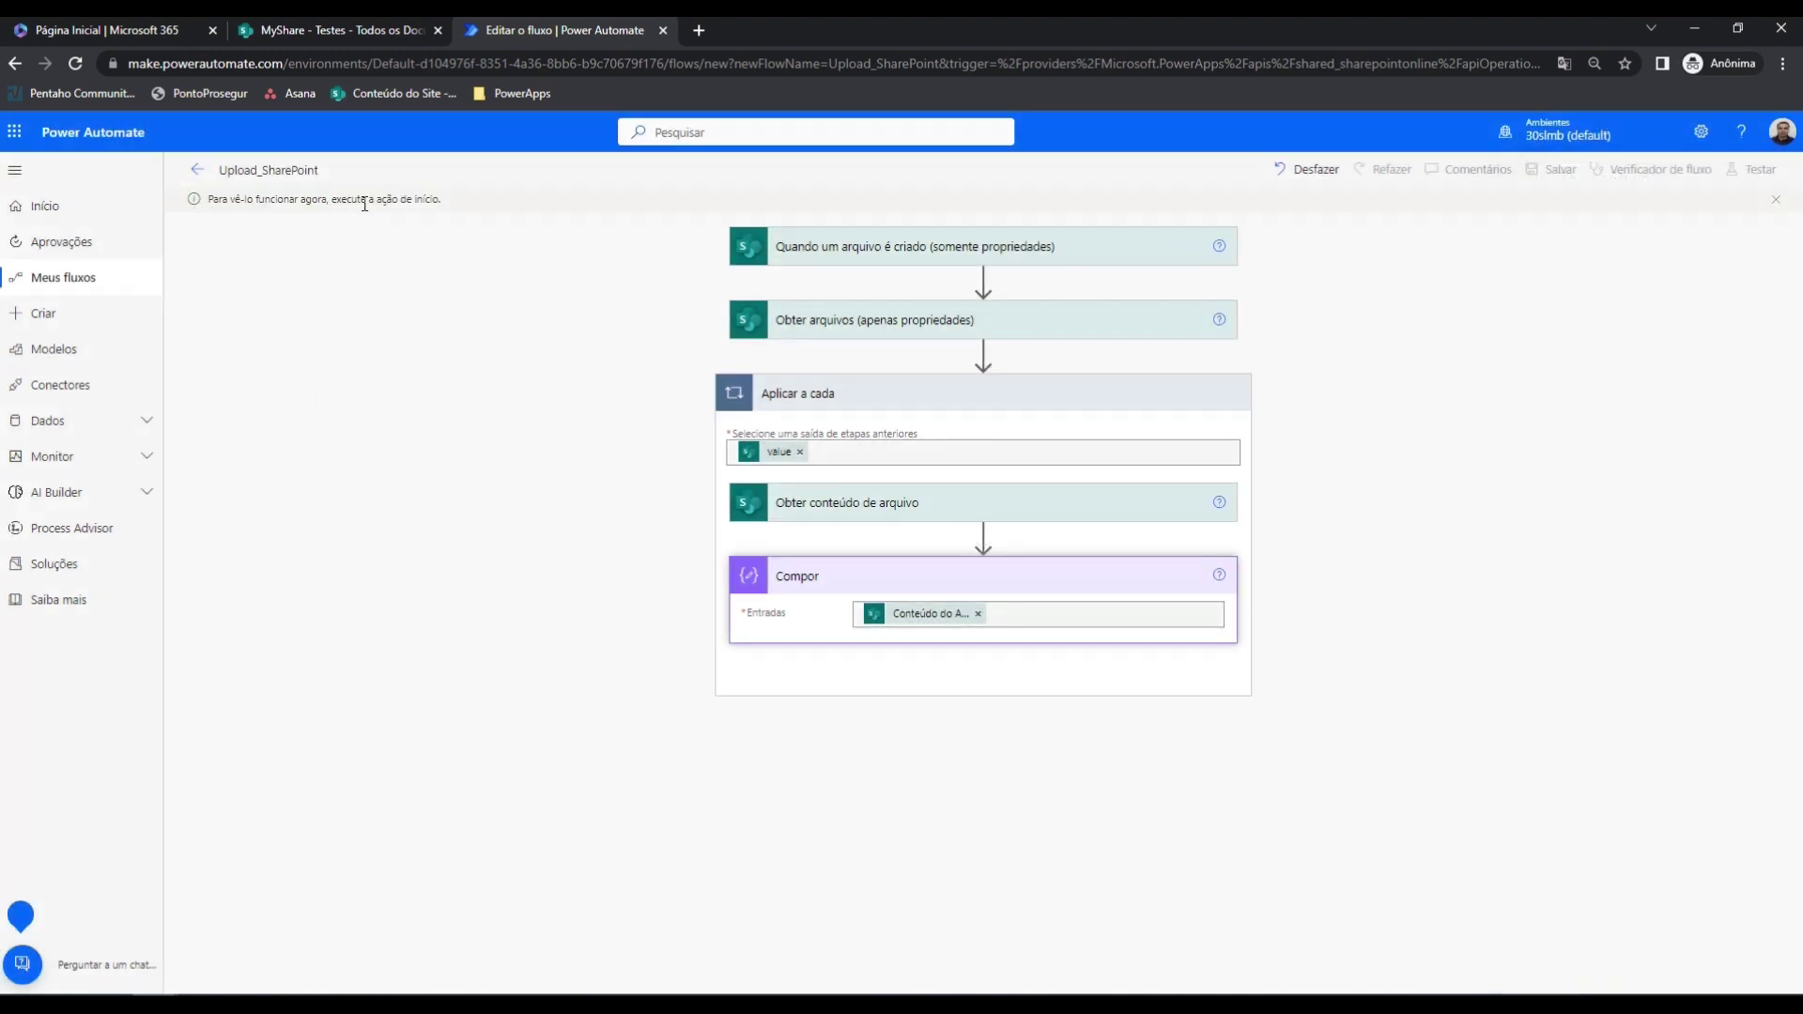
left_click_drag(442, 200, 221, 205)
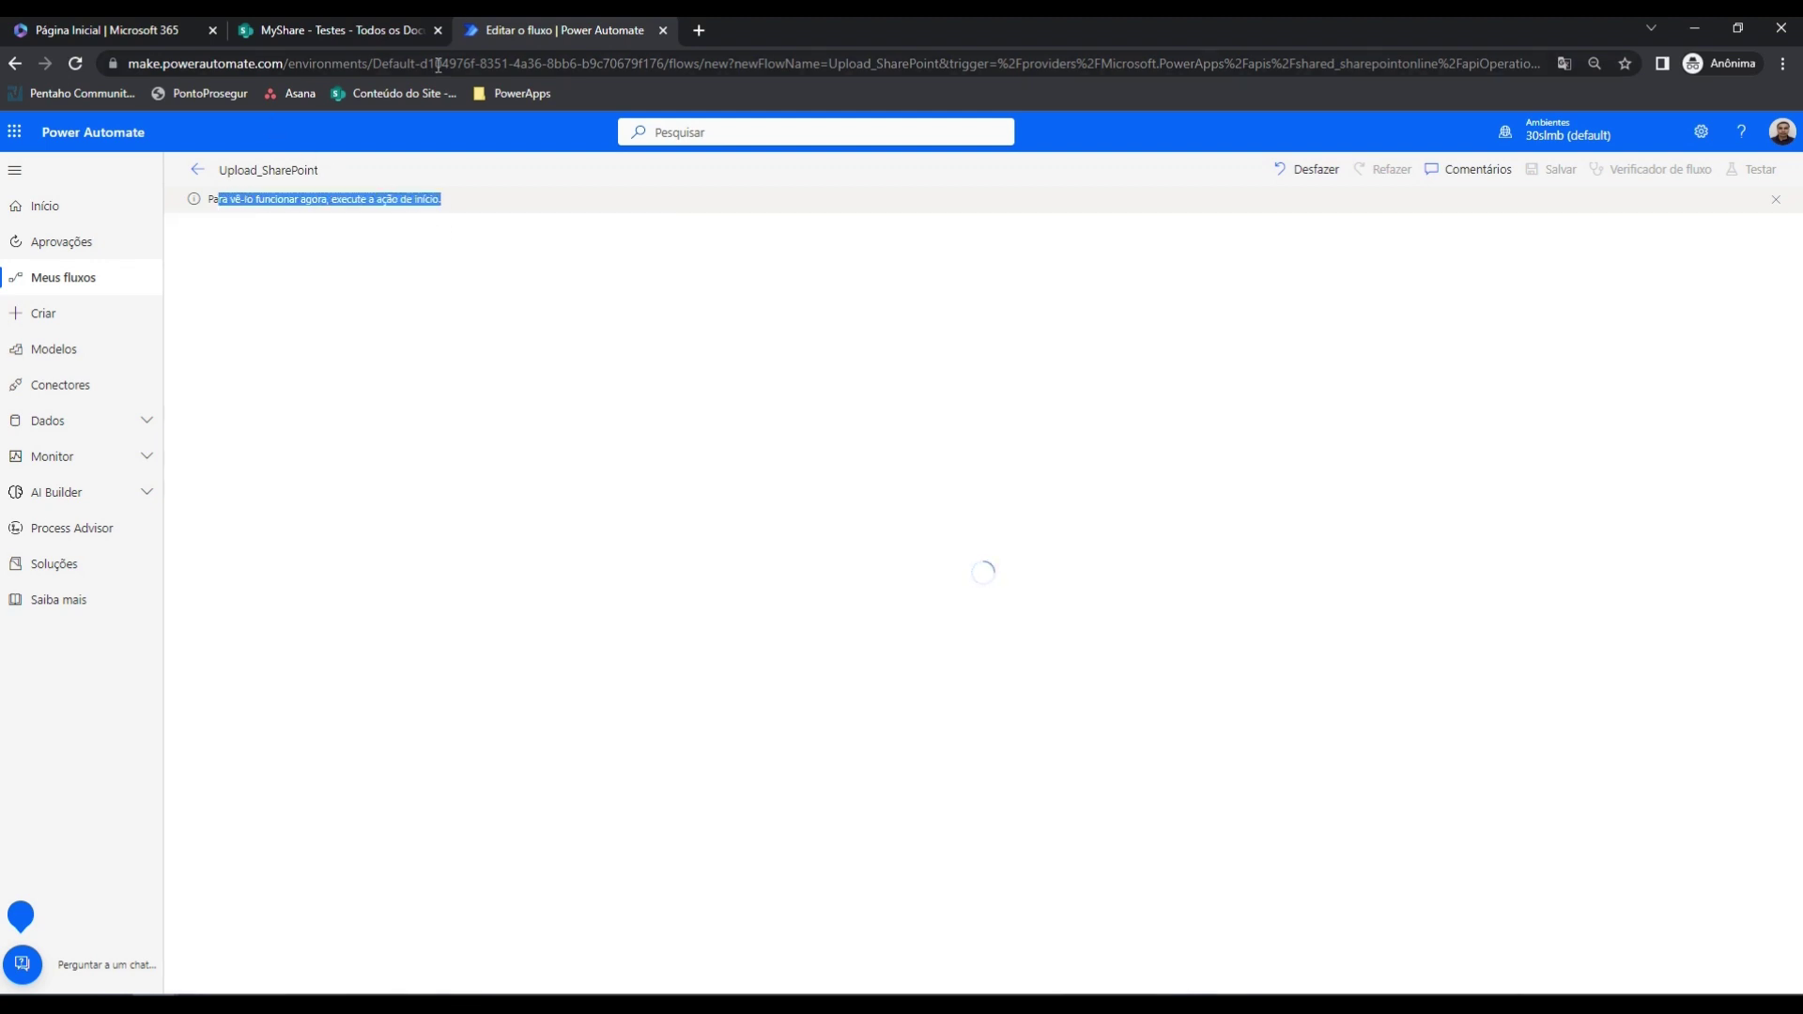
Switch to SharePoint and upload the UploadShare folder from the local D: drive to the Testes library
left_click(351, 37)
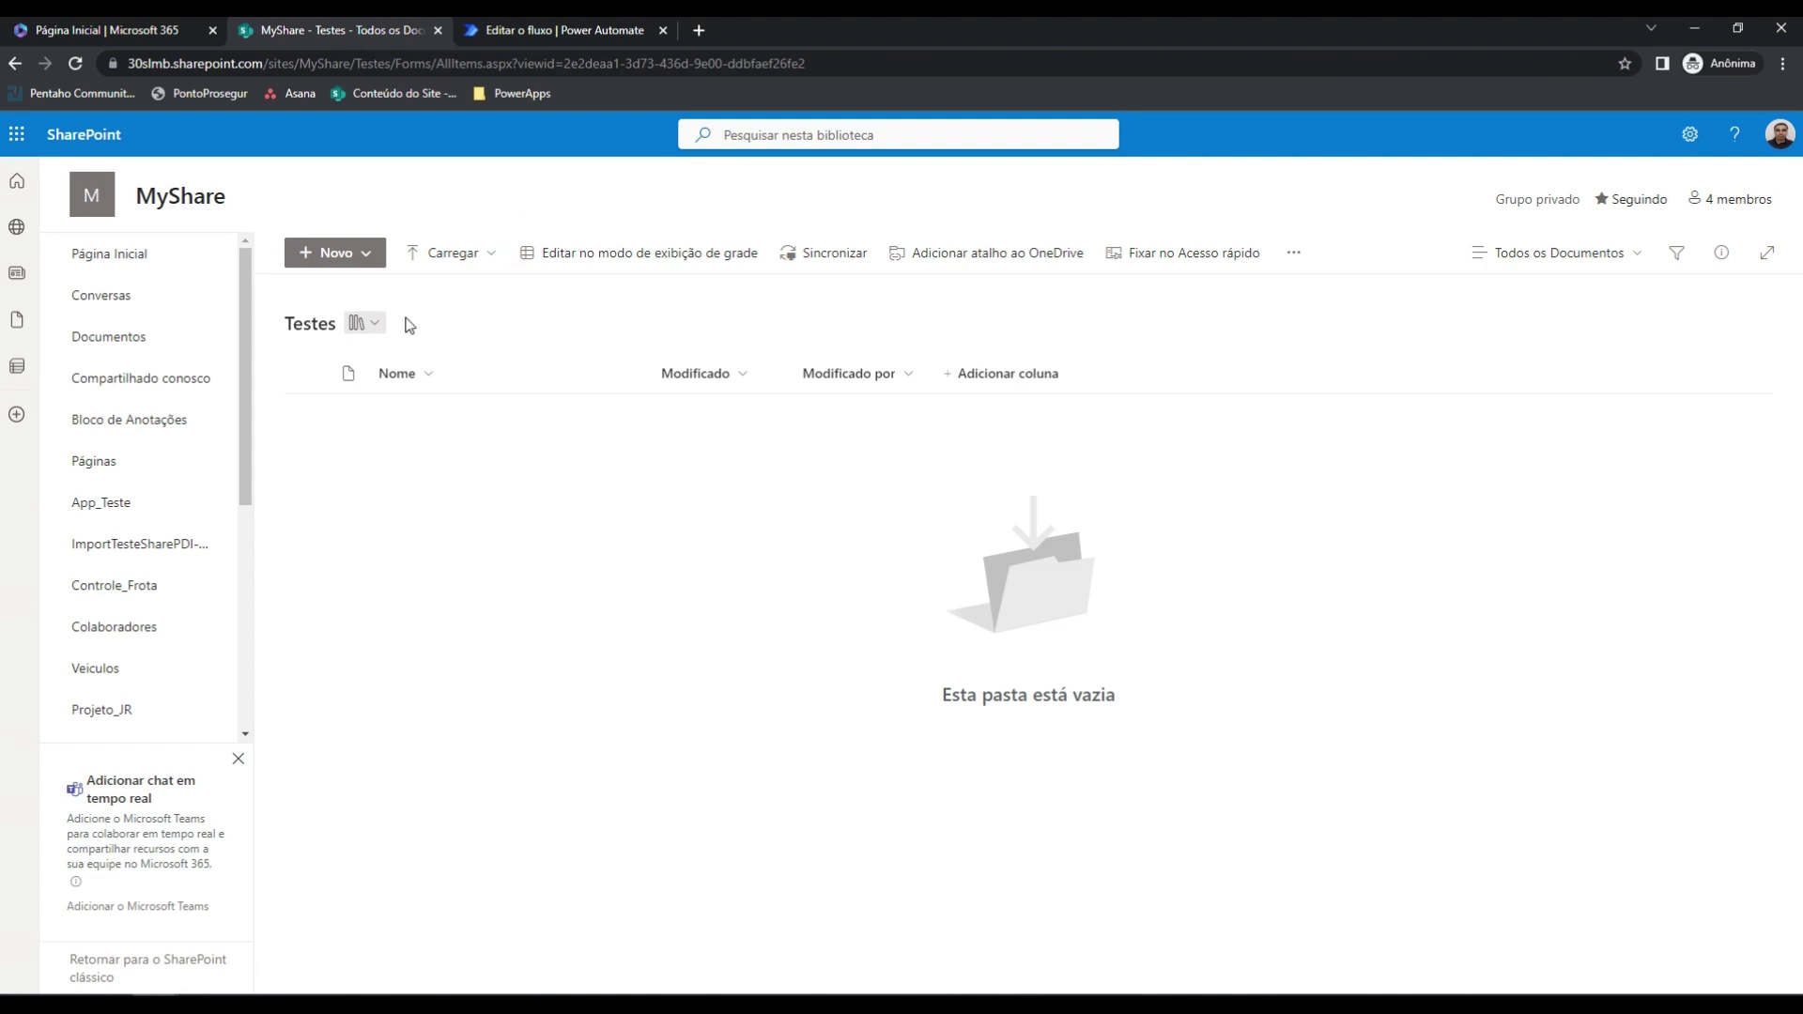
left_click(434, 260)
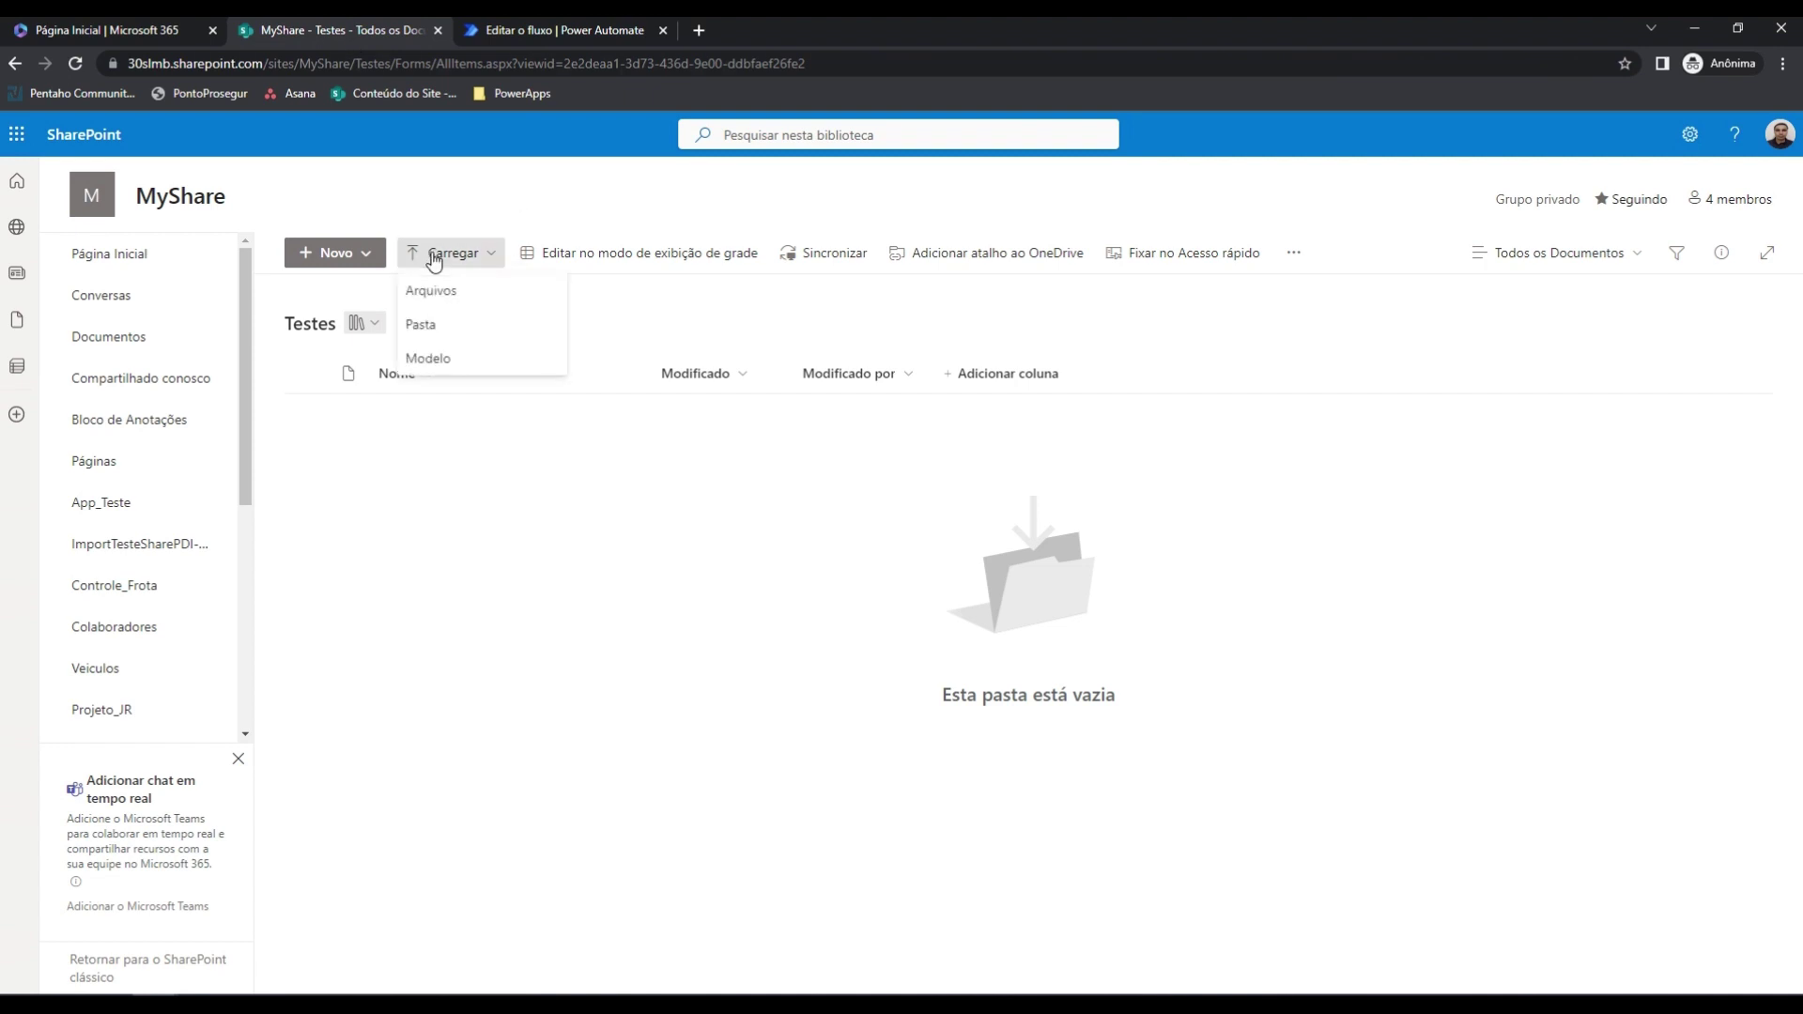
left_click(458, 331)
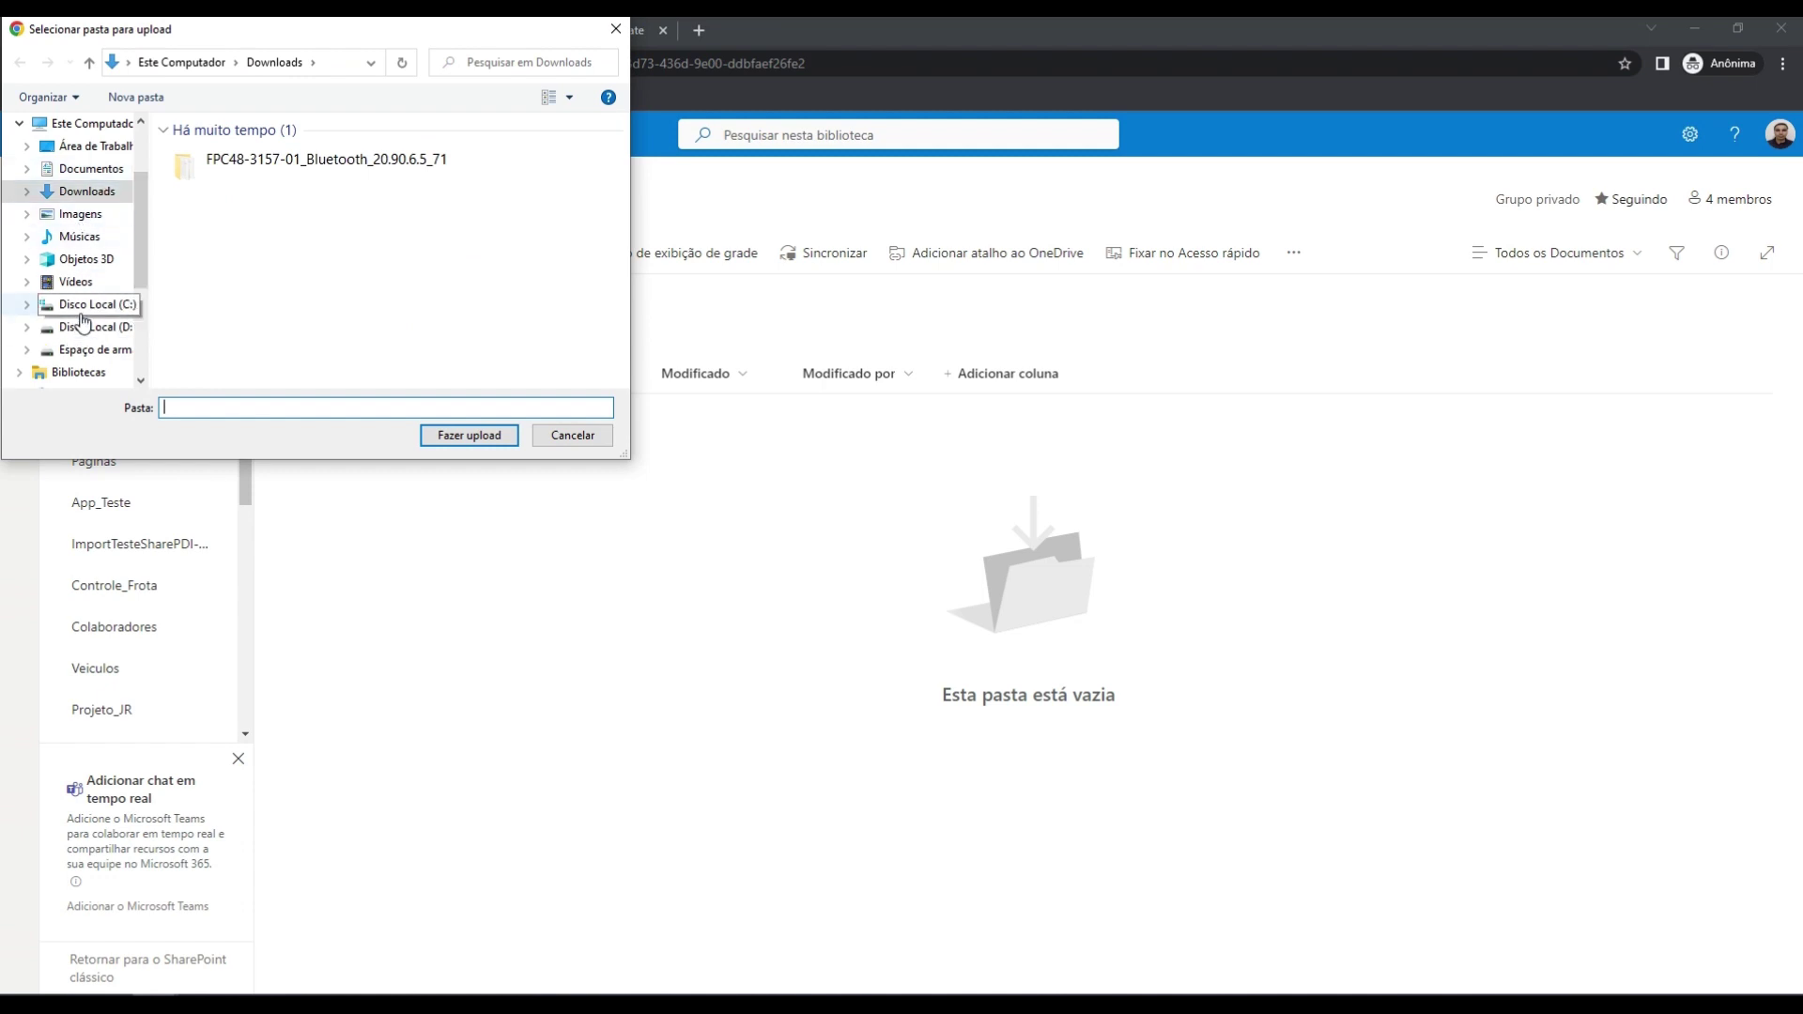
left_click(128, 325)
double_click(282, 311)
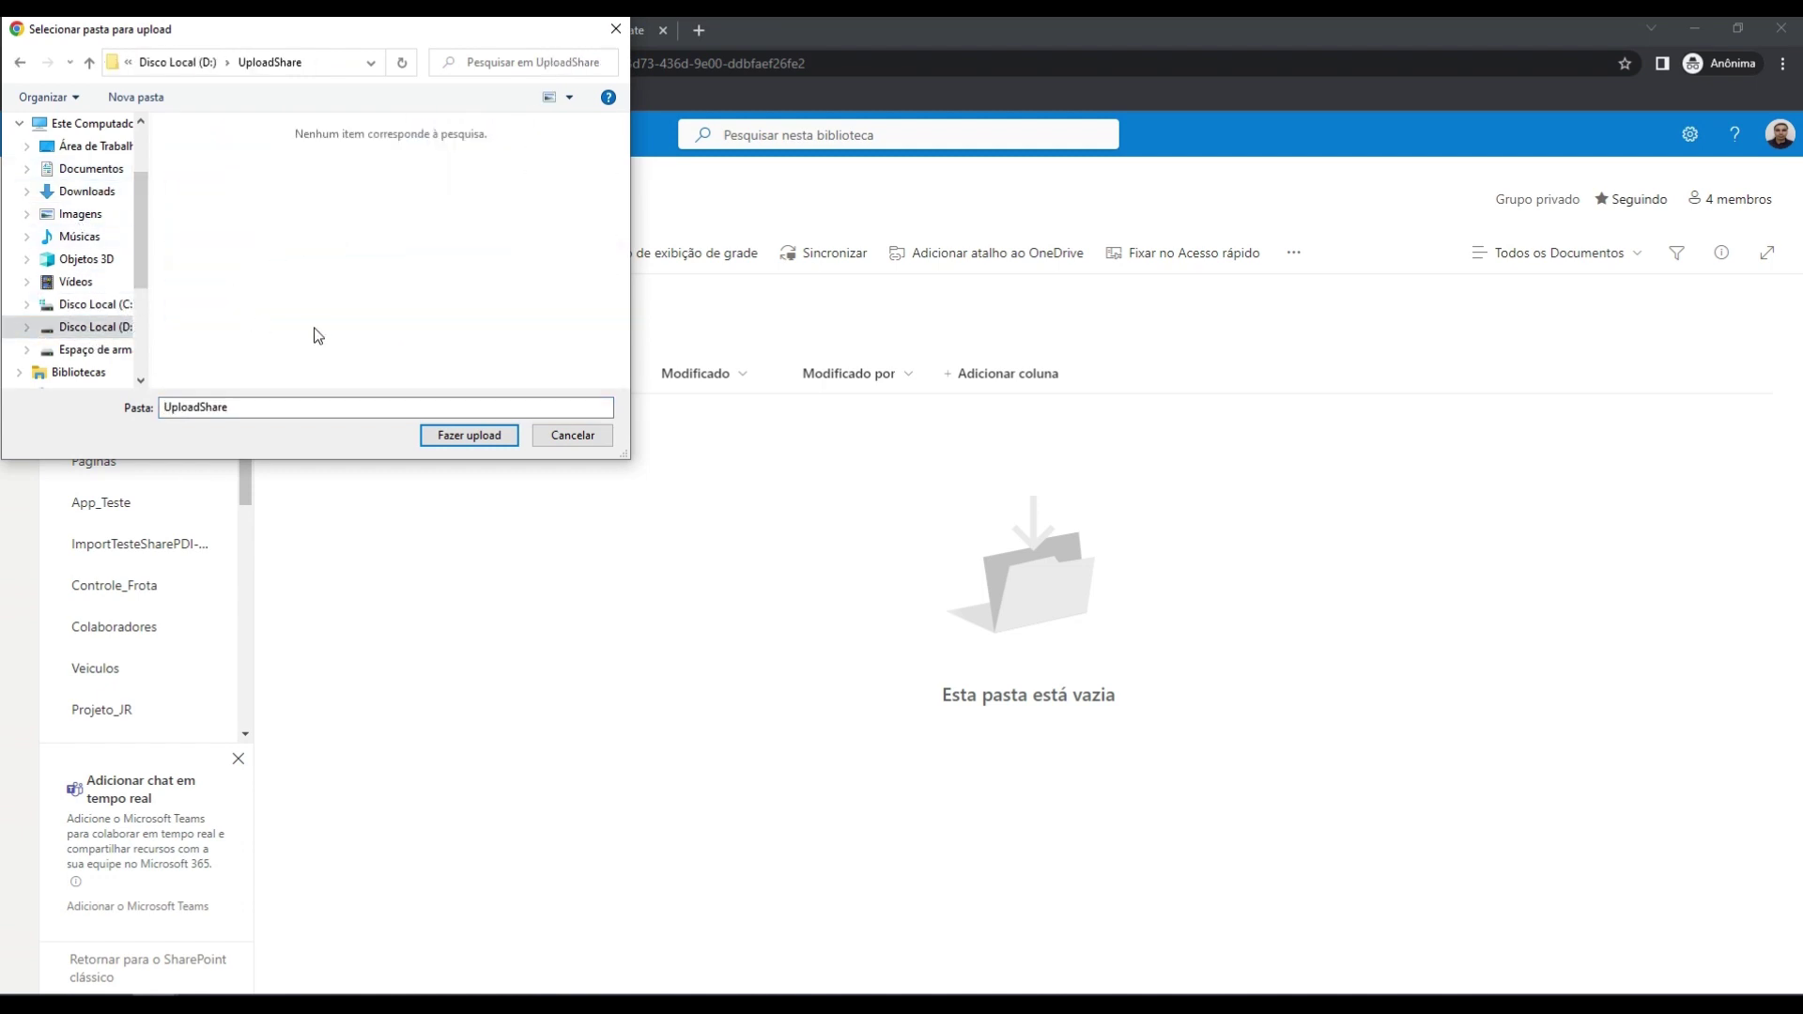
left_click(476, 436)
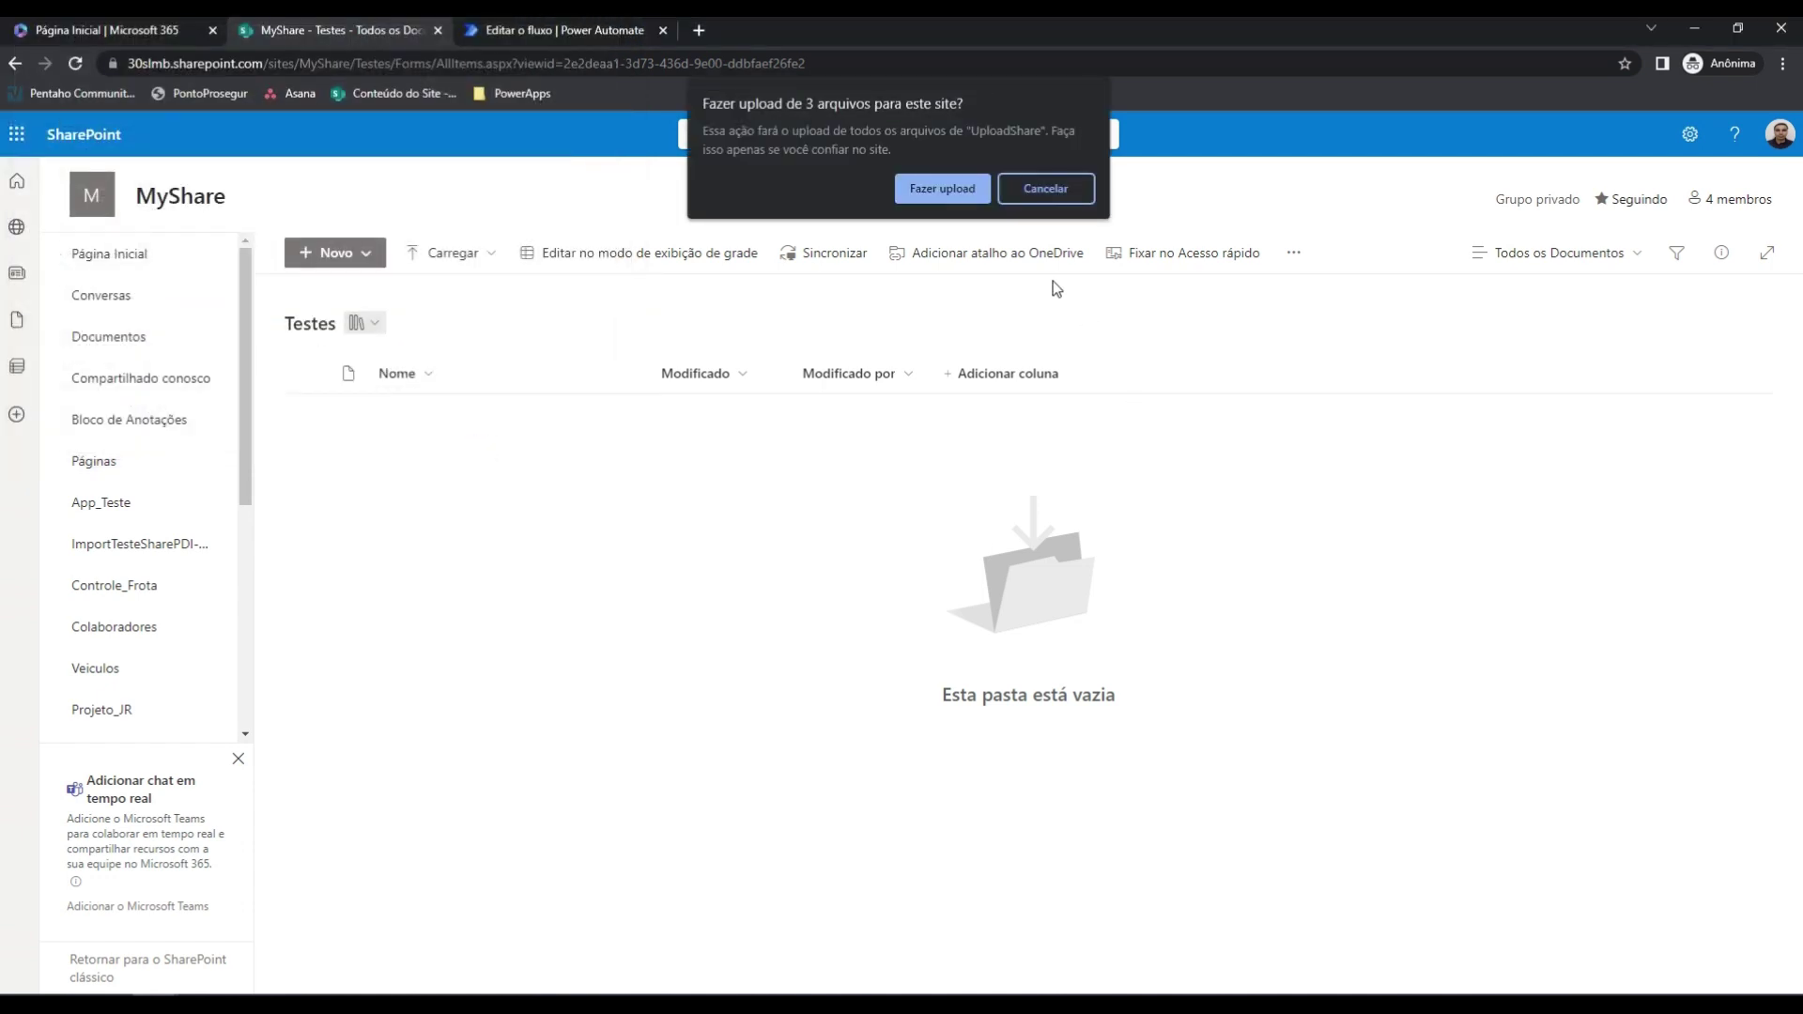
left_click(940, 186)
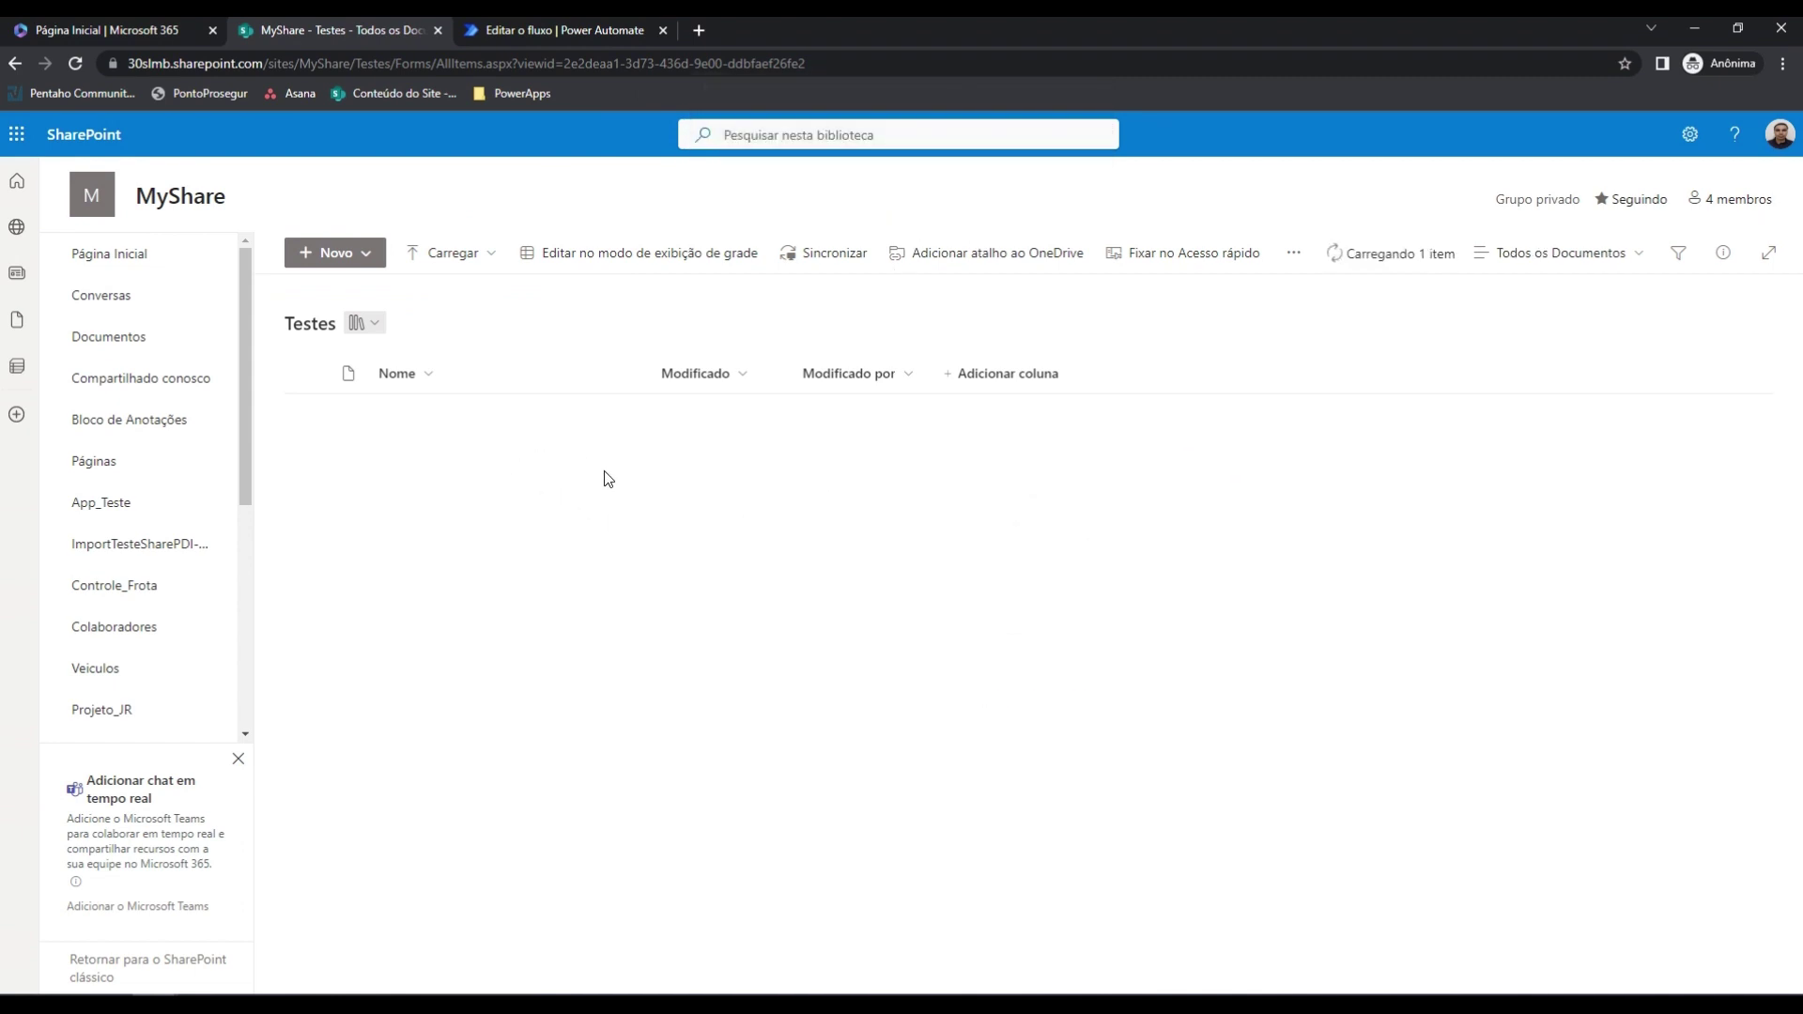
Check the files inside the uploaded UploadShare folder, then switch back to Power Automate to view the flow's test run
left_click(405, 416)
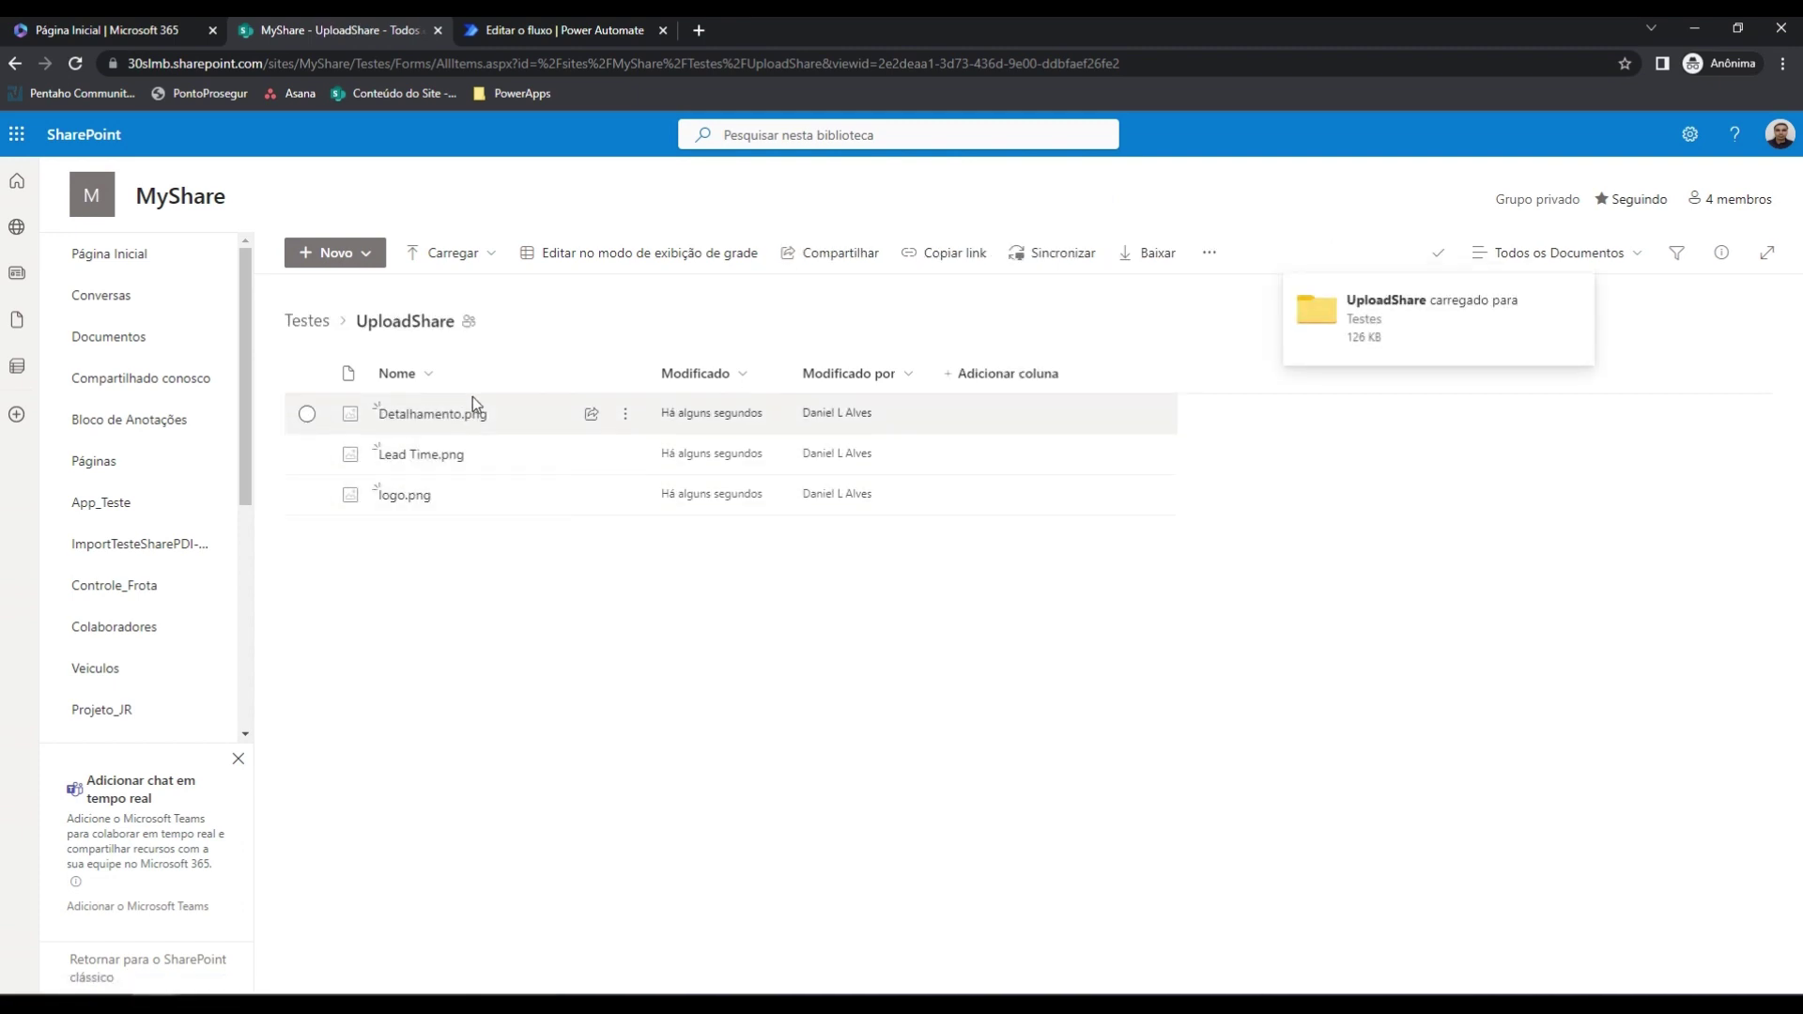
left_click(314, 322)
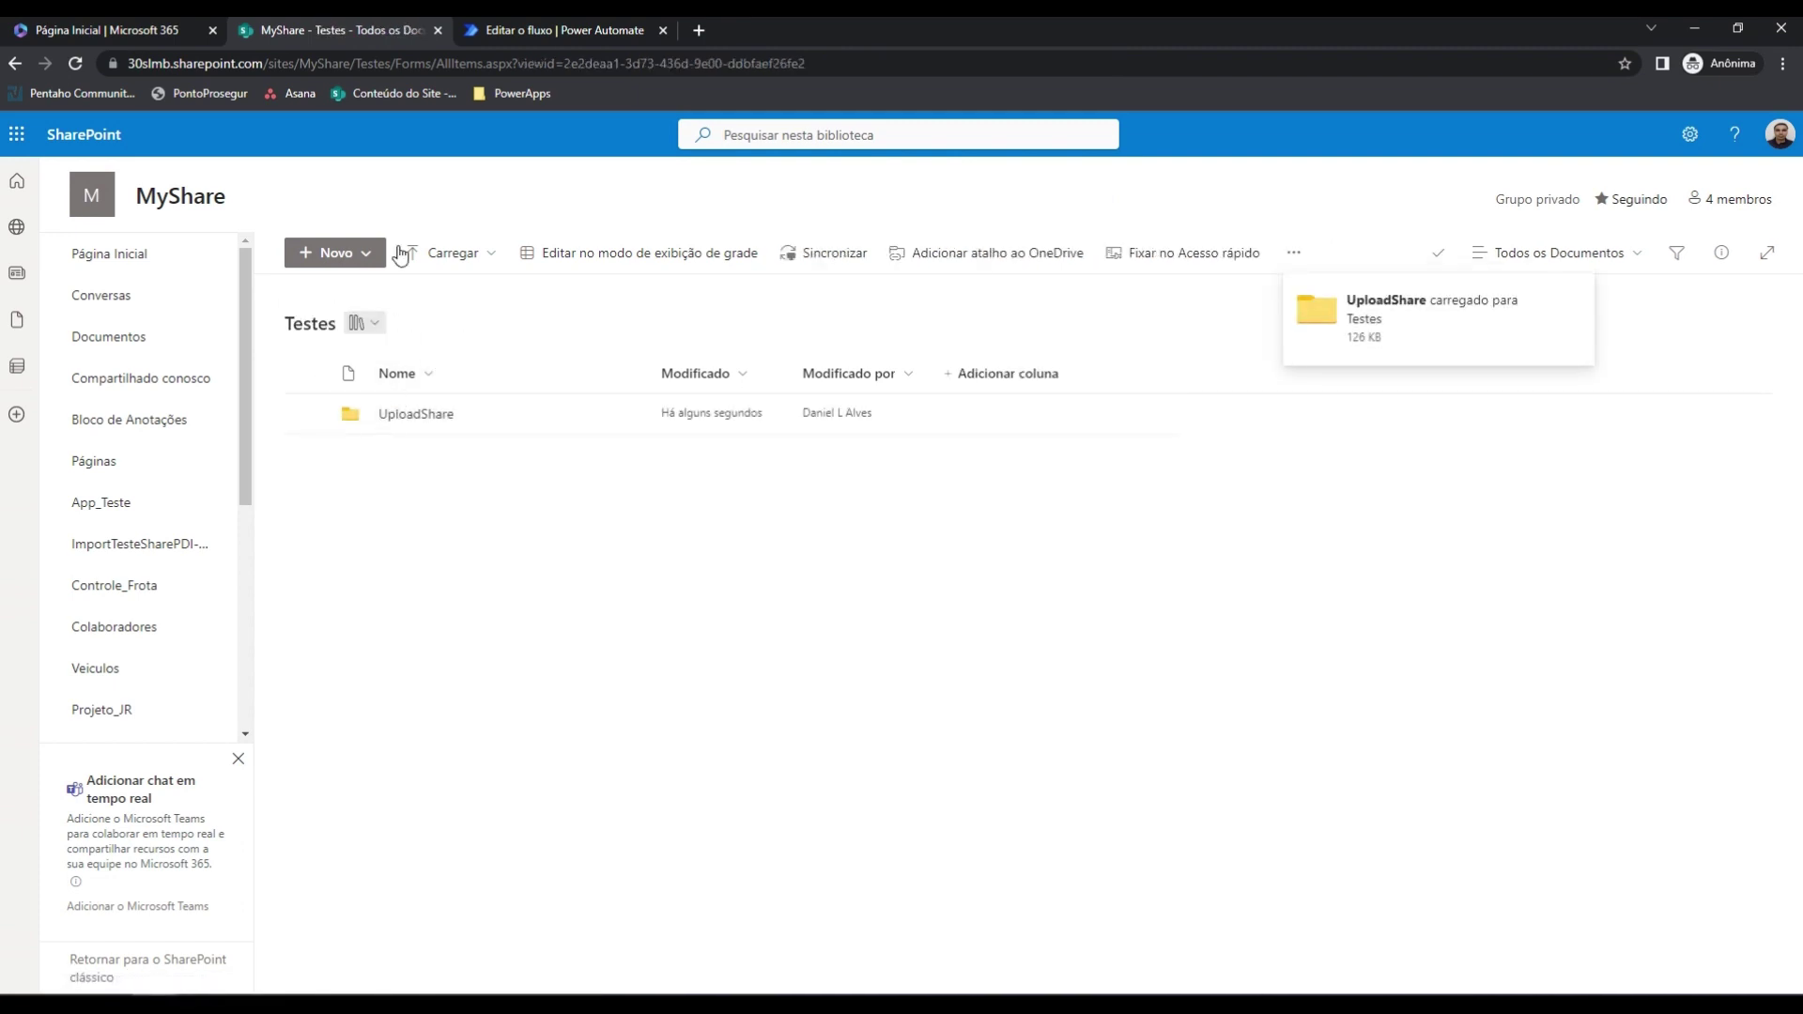
left_click(508, 26)
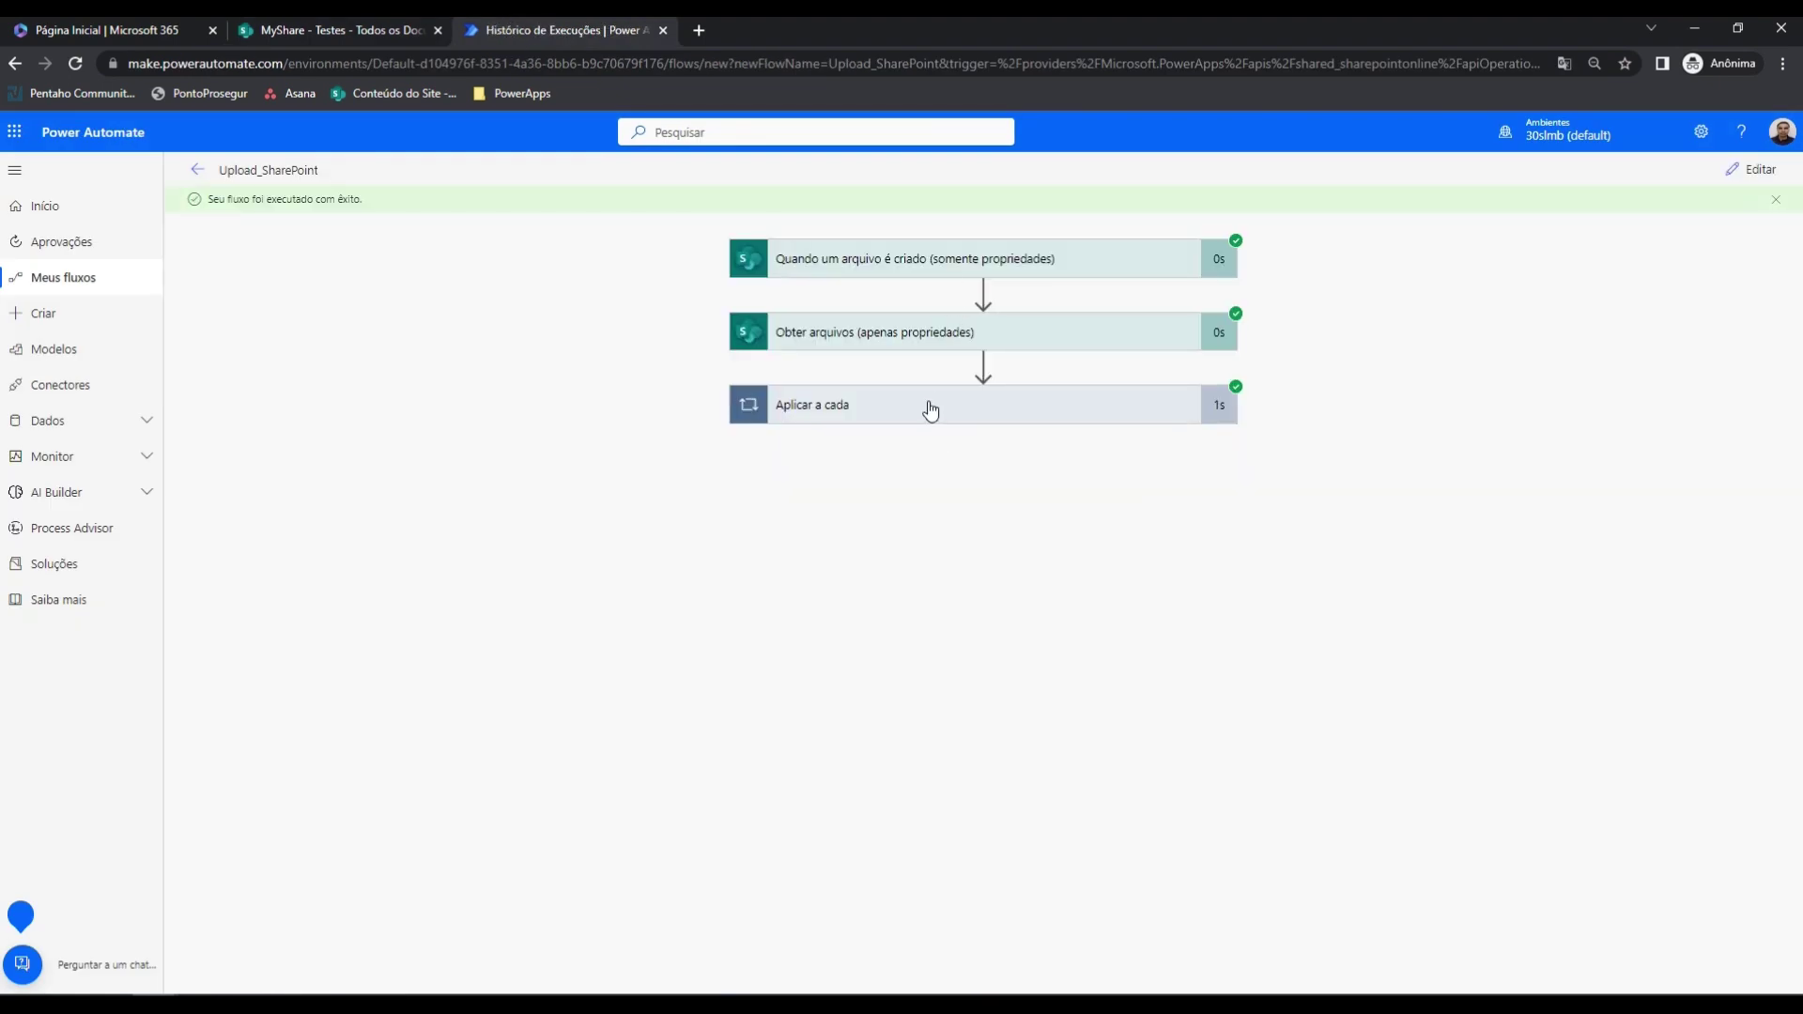
Examine the Compor inputs and outputs for the first and second iterations of Aplicar a cada in the test run
left_click(931, 407)
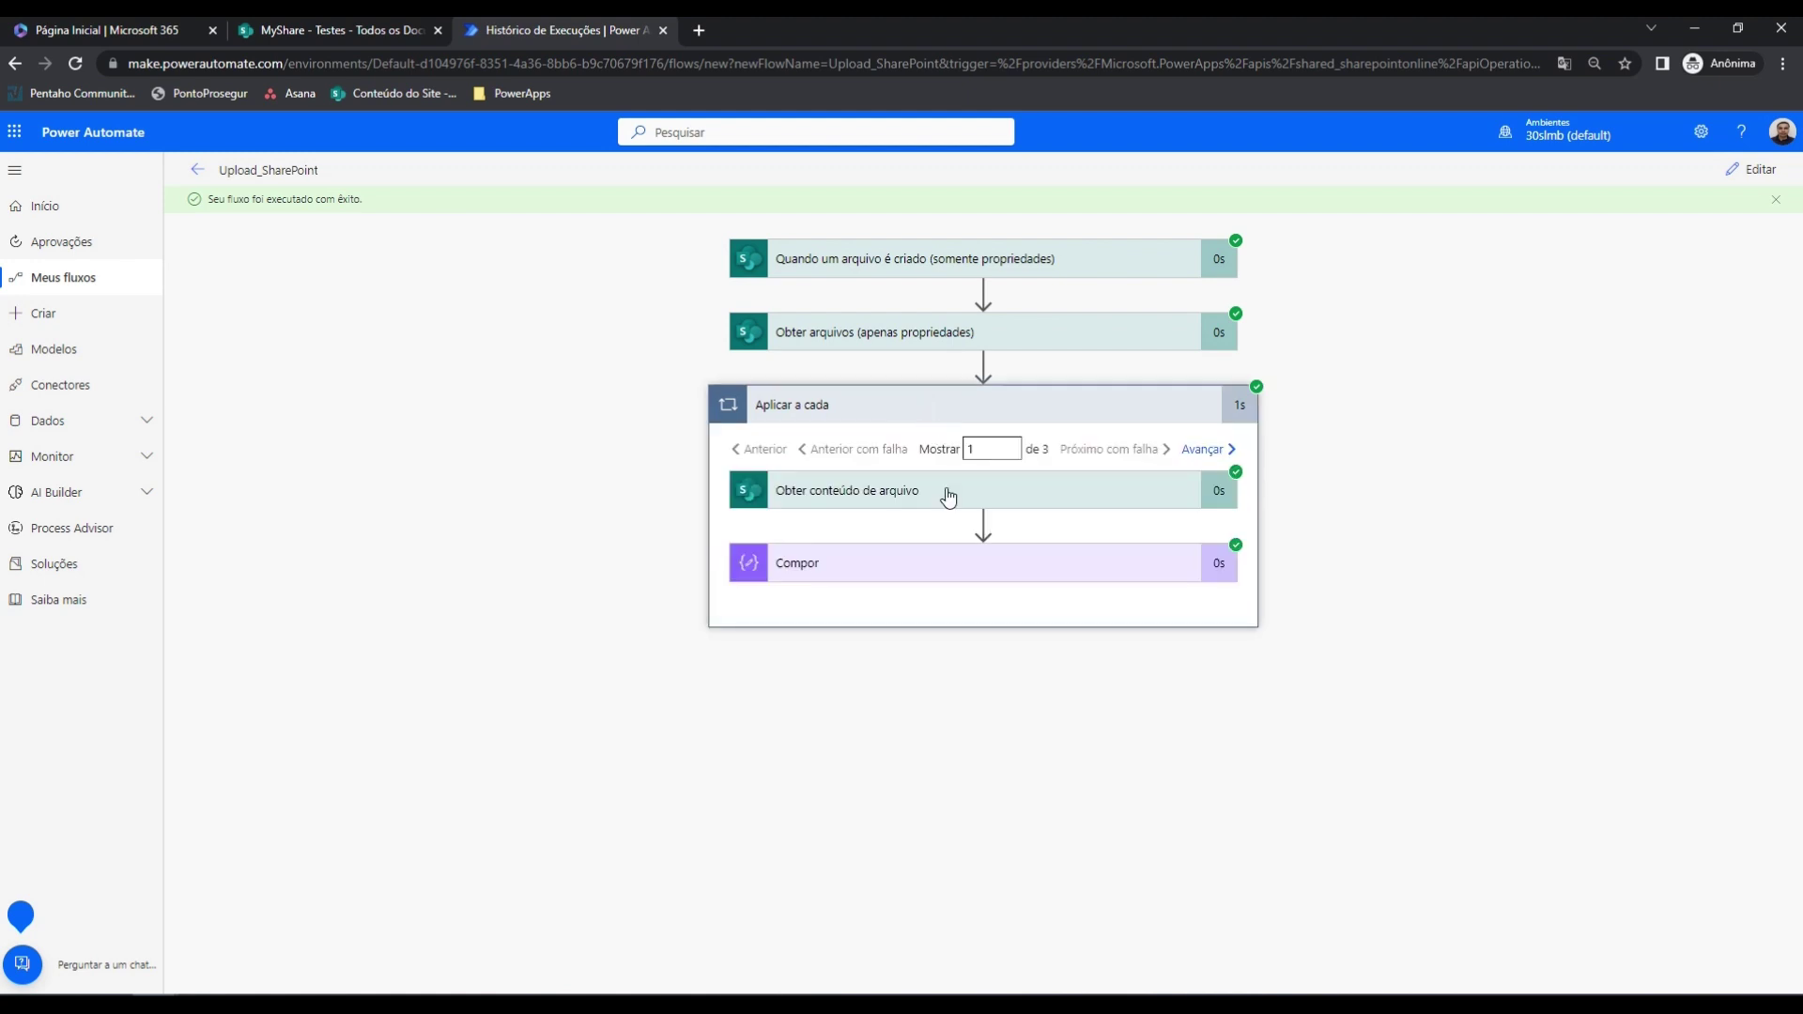
left_click(955, 571)
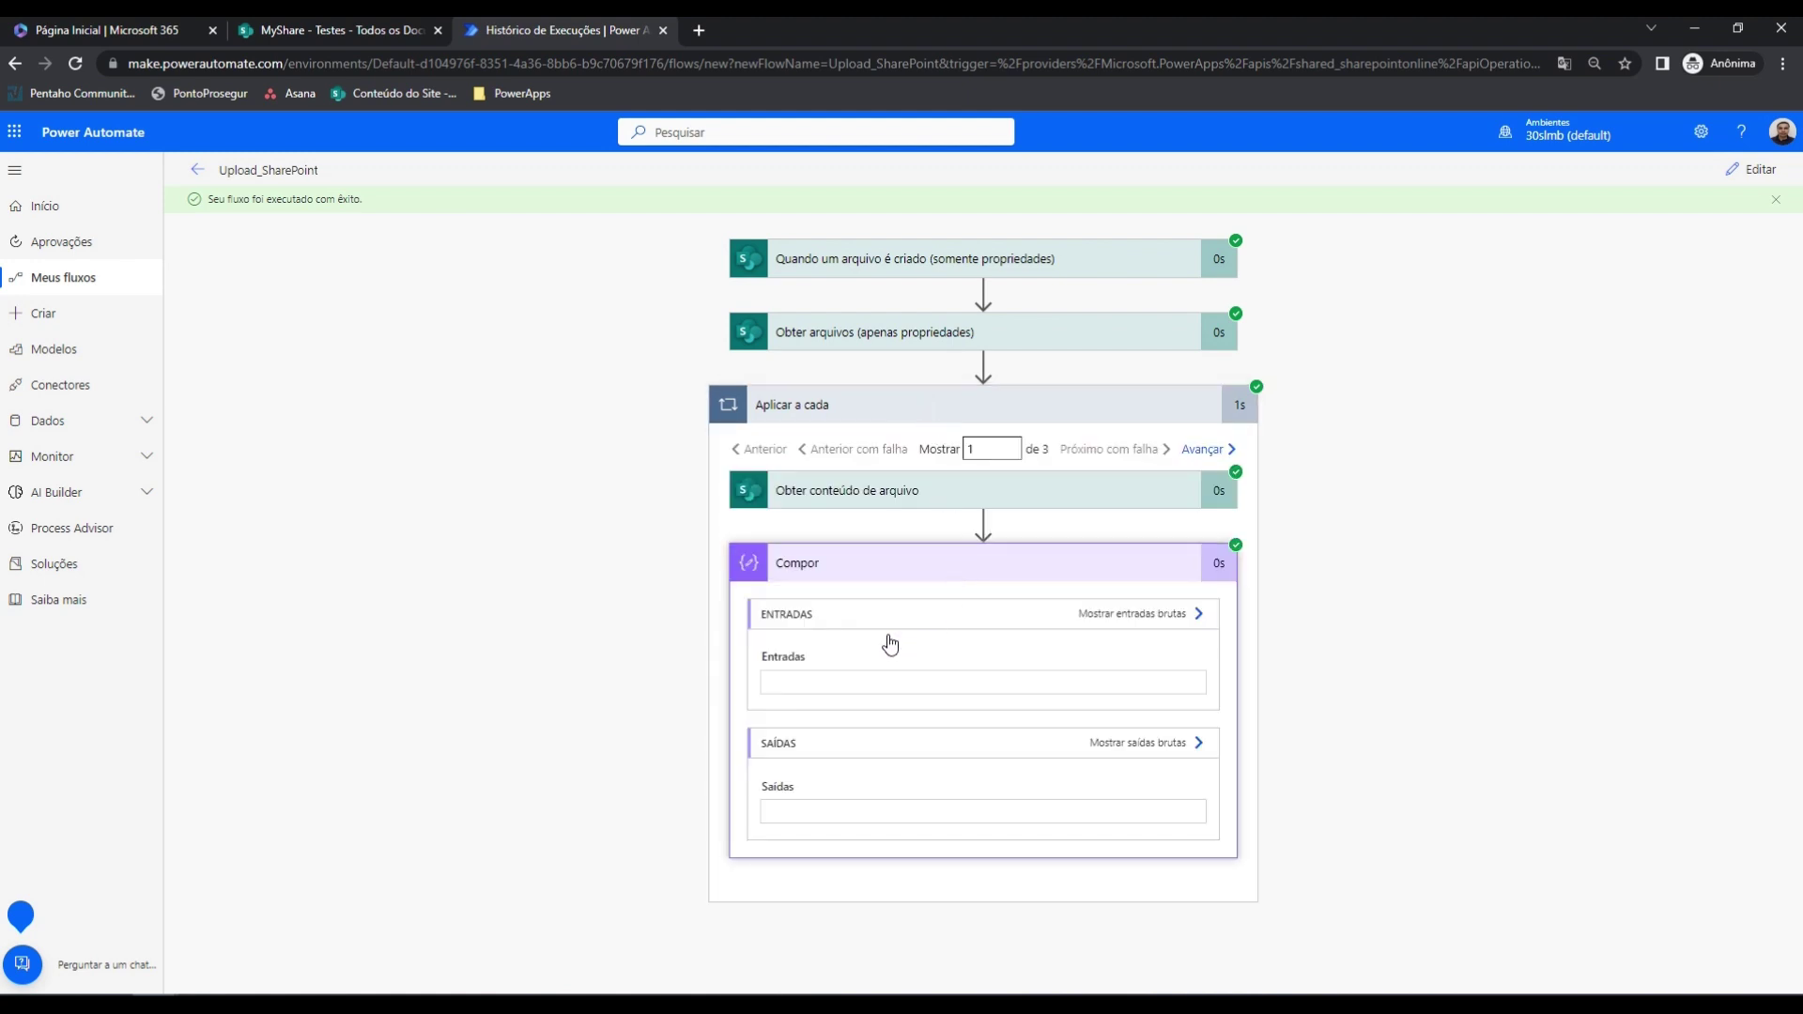
scroll(902, 714, "down", 2)
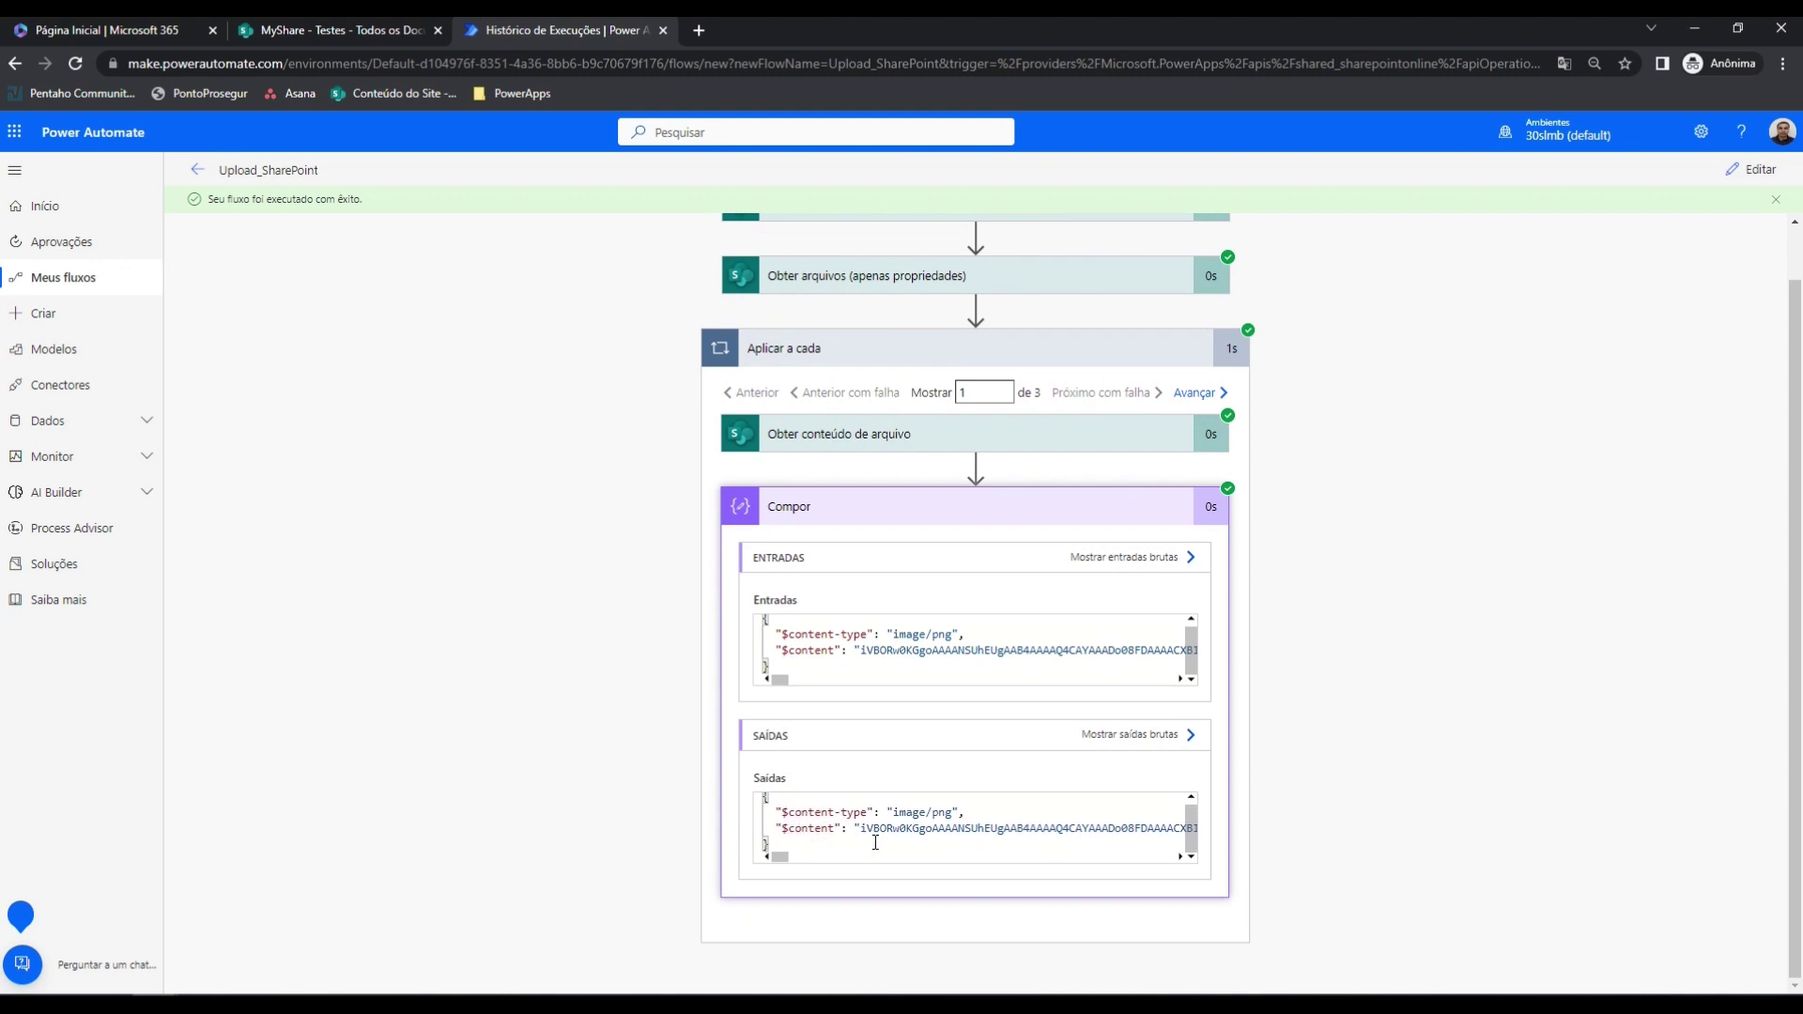
scroll(929, 672, "up", 1)
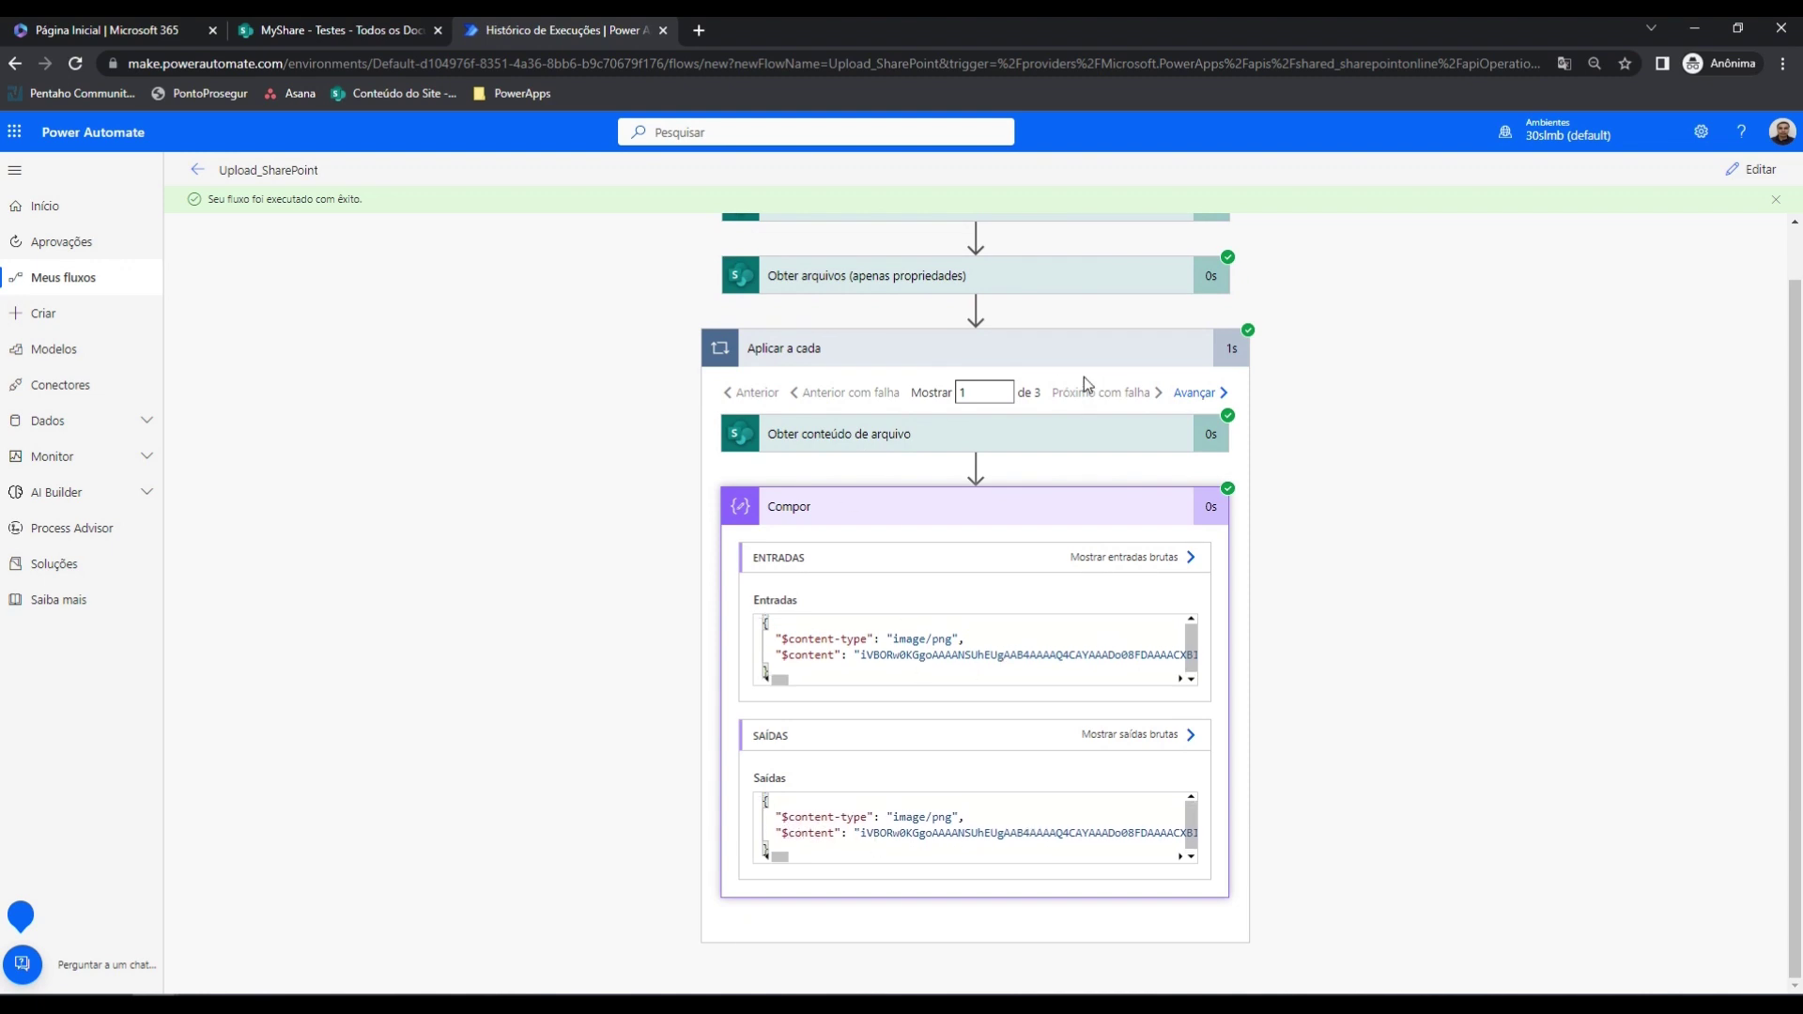
left_click(1188, 396)
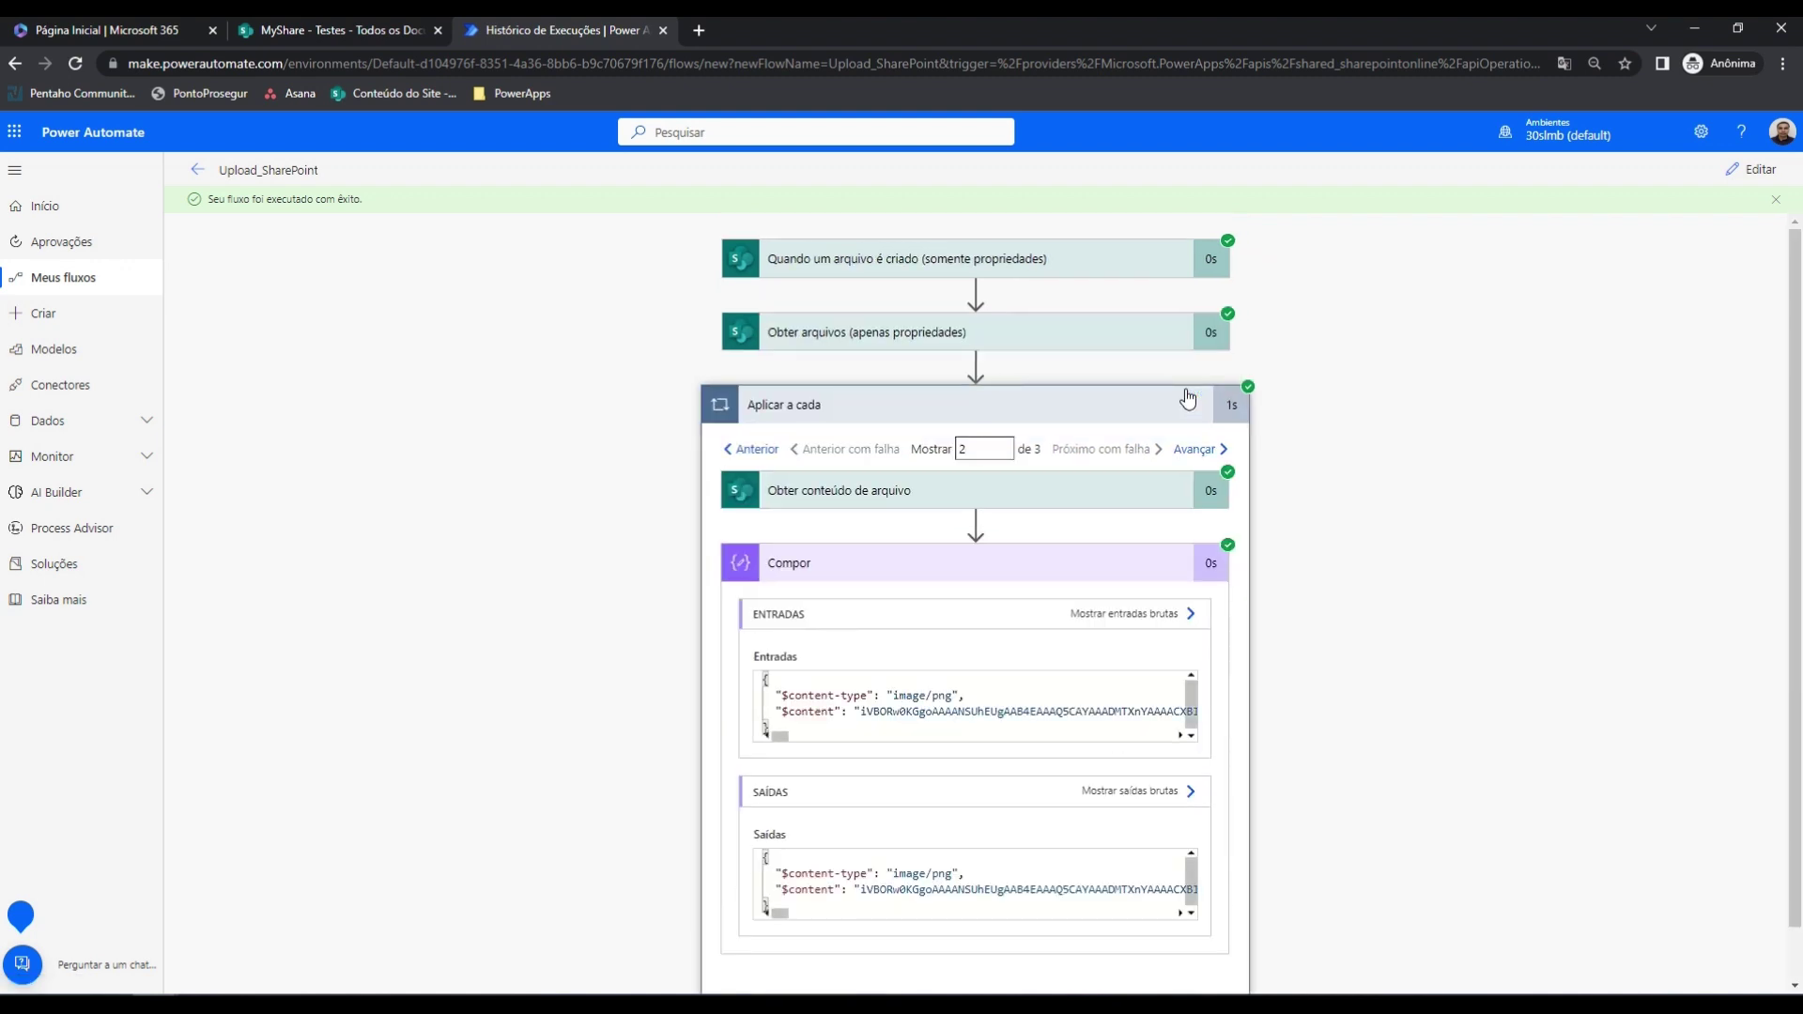
left_click(1188, 398)
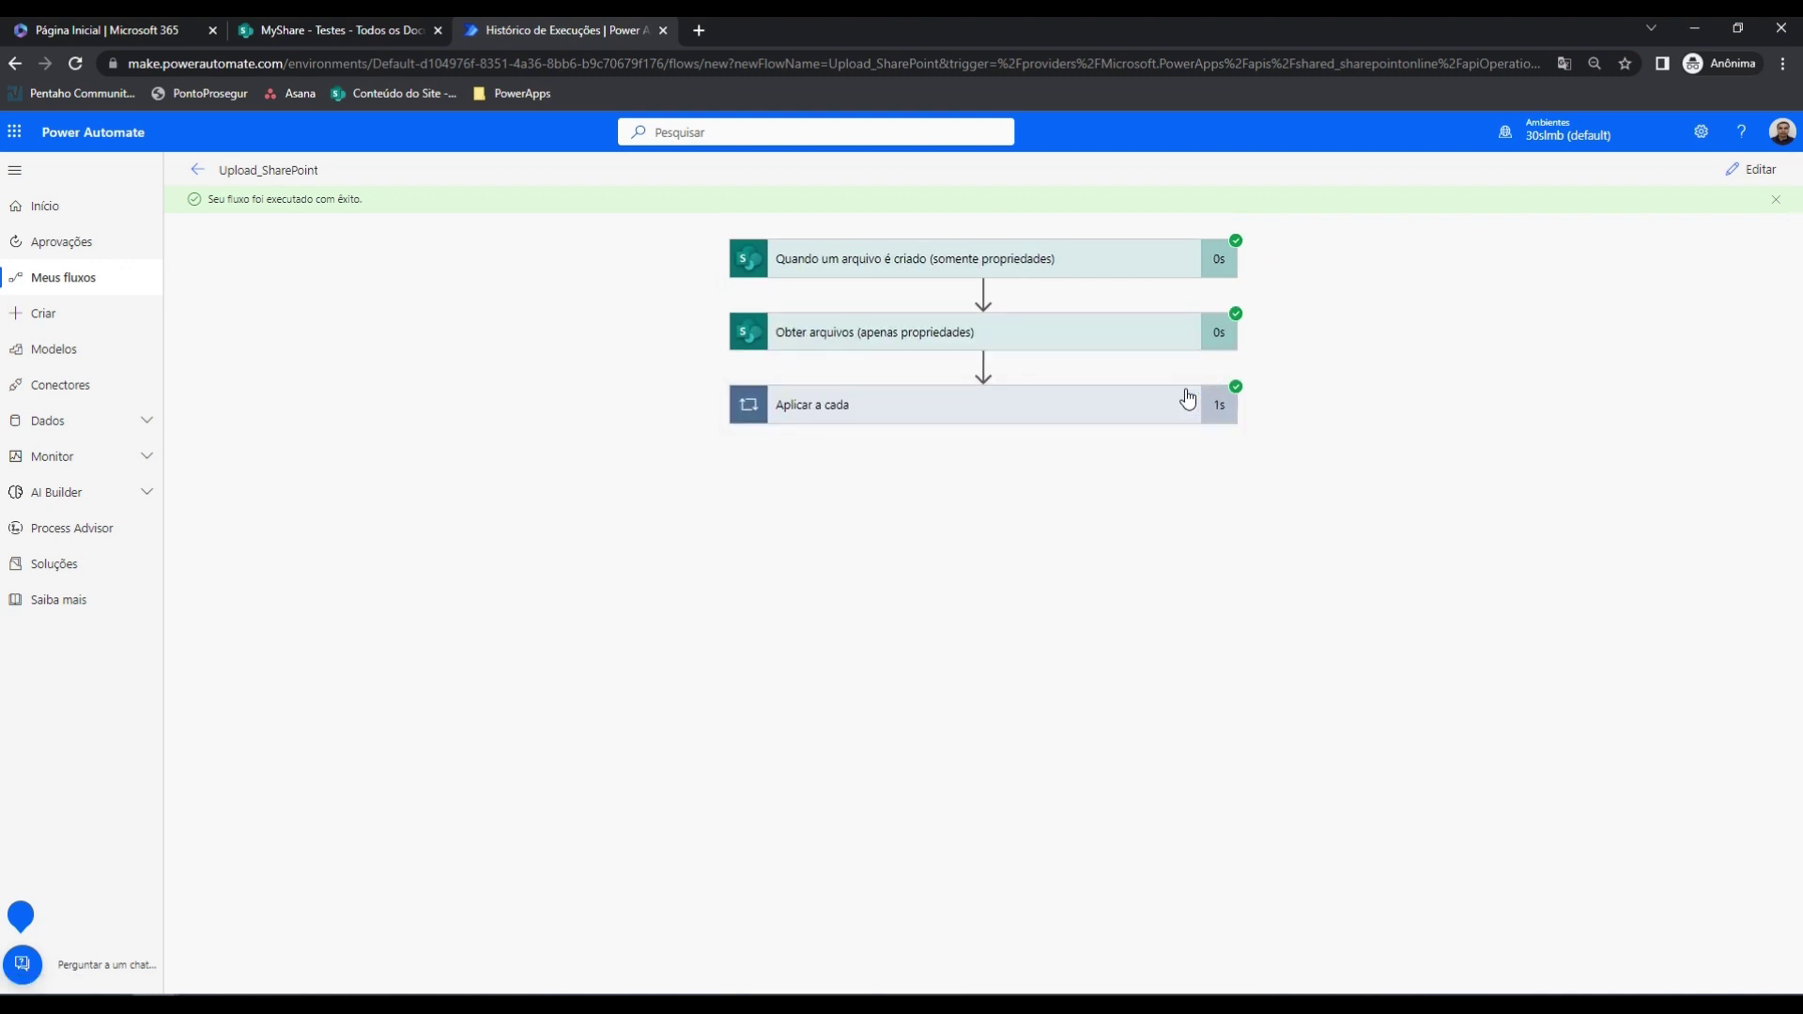
left_click(1171, 408)
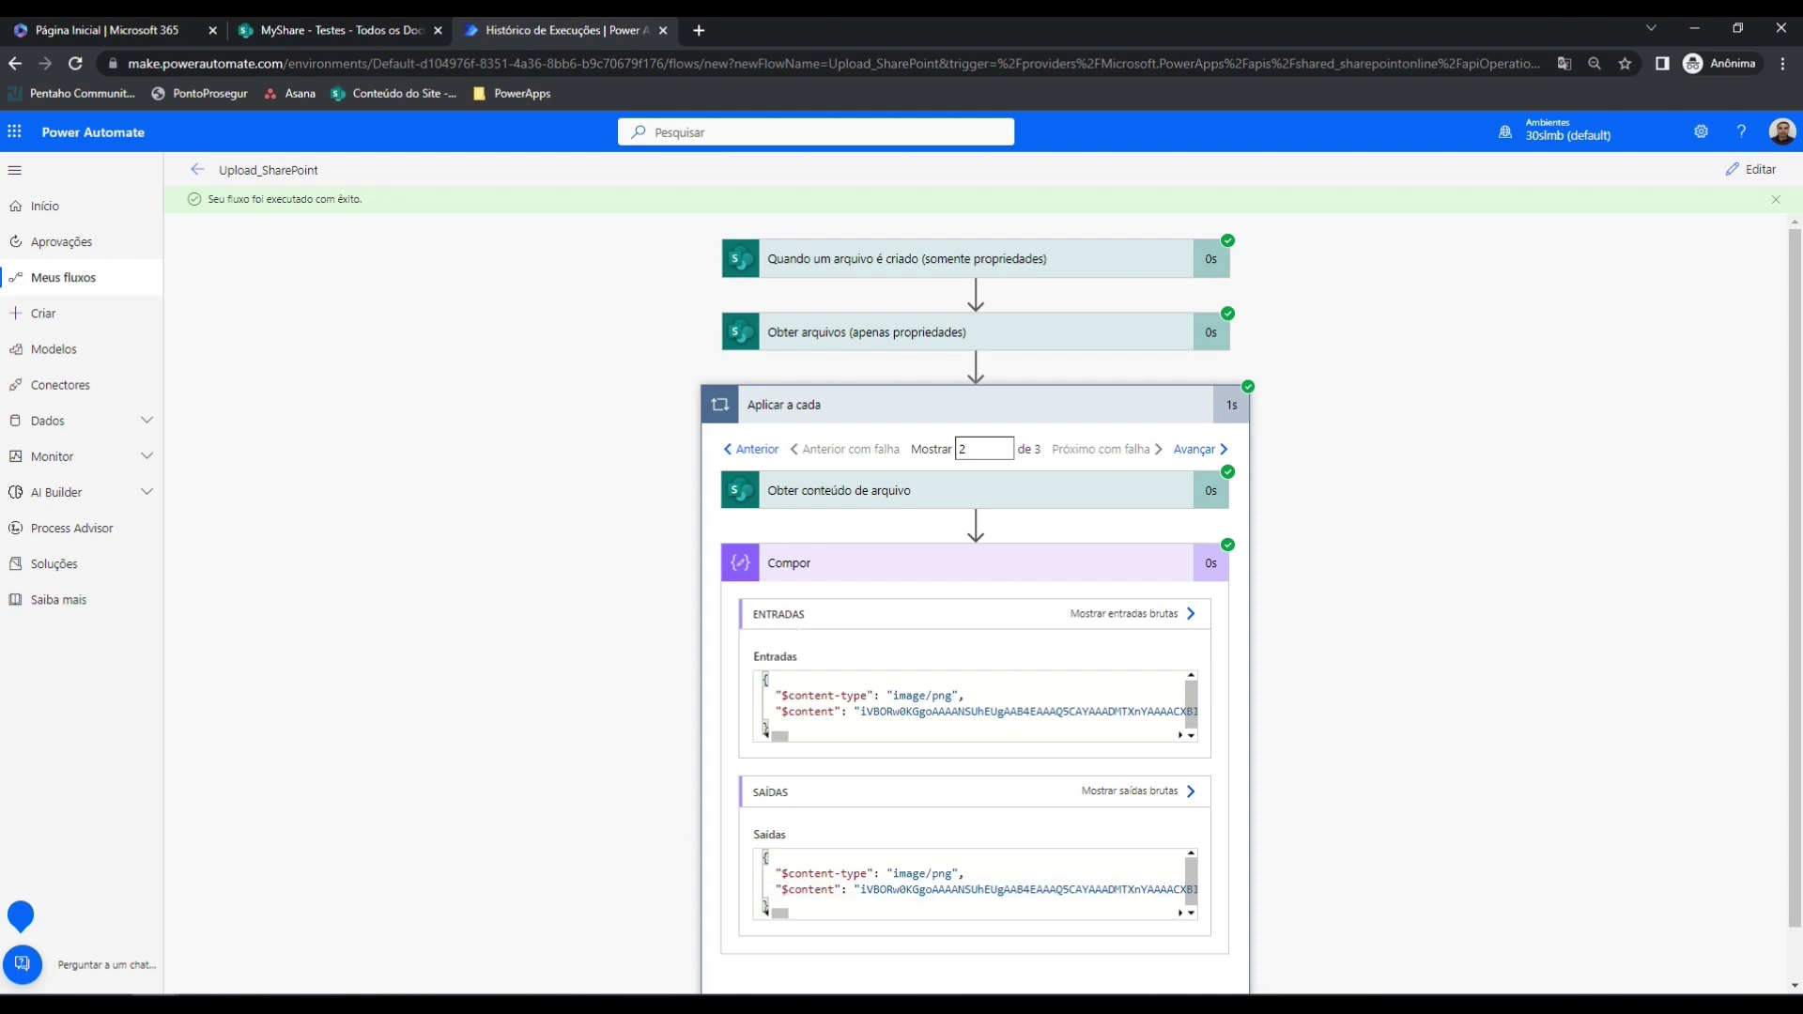
Open the run of the saved Upload_SharePoint flow from the cloud flows list and switch the flow to editing
left_click(104, 285)
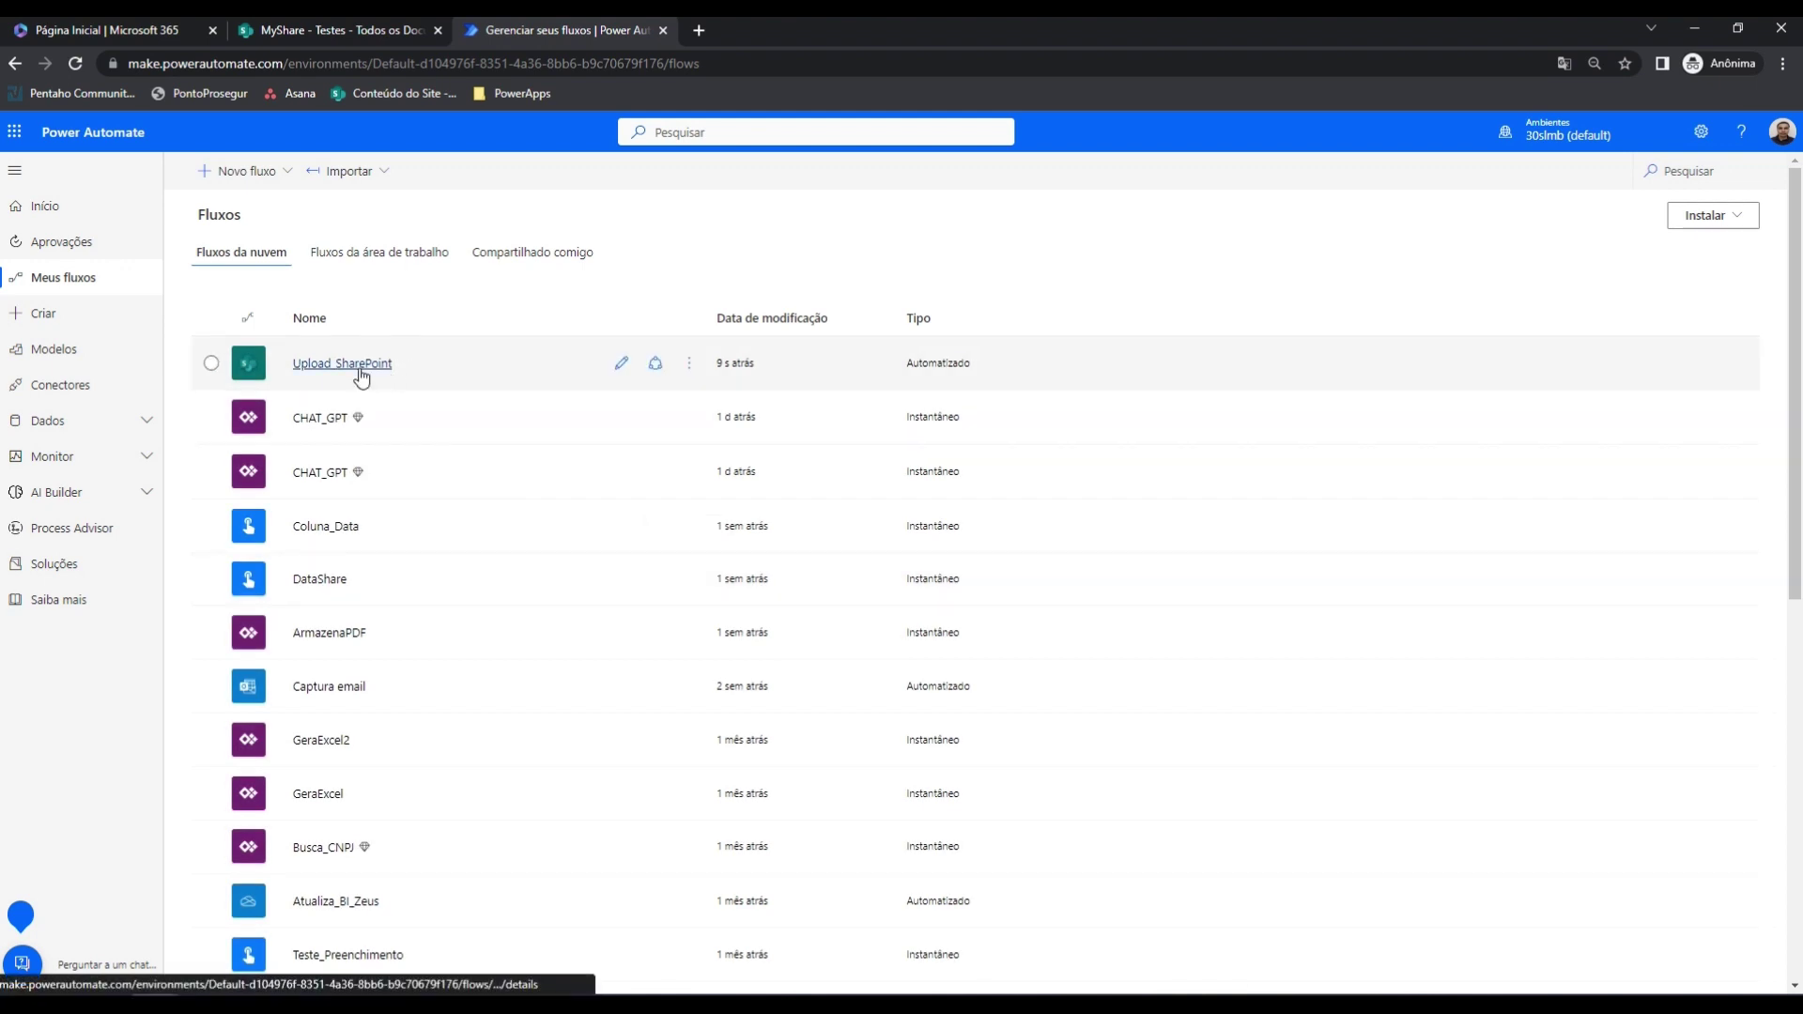
left_click(380, 368)
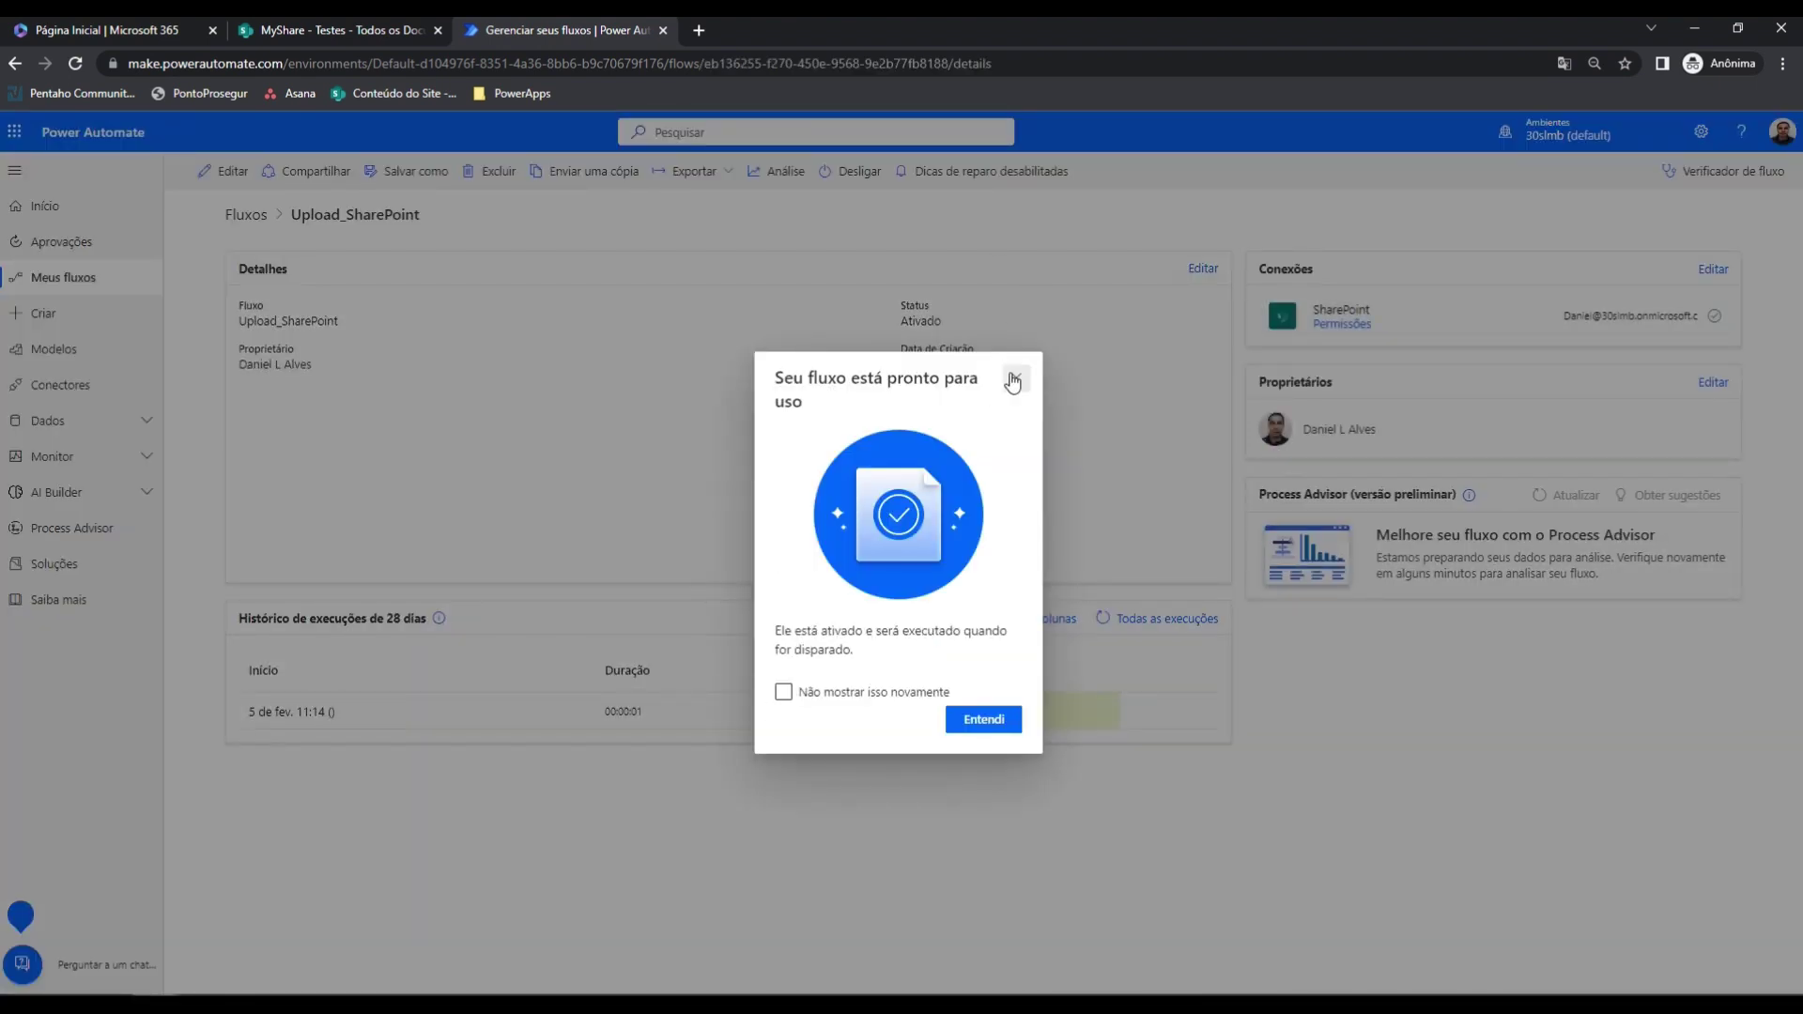
left_click(1015, 378)
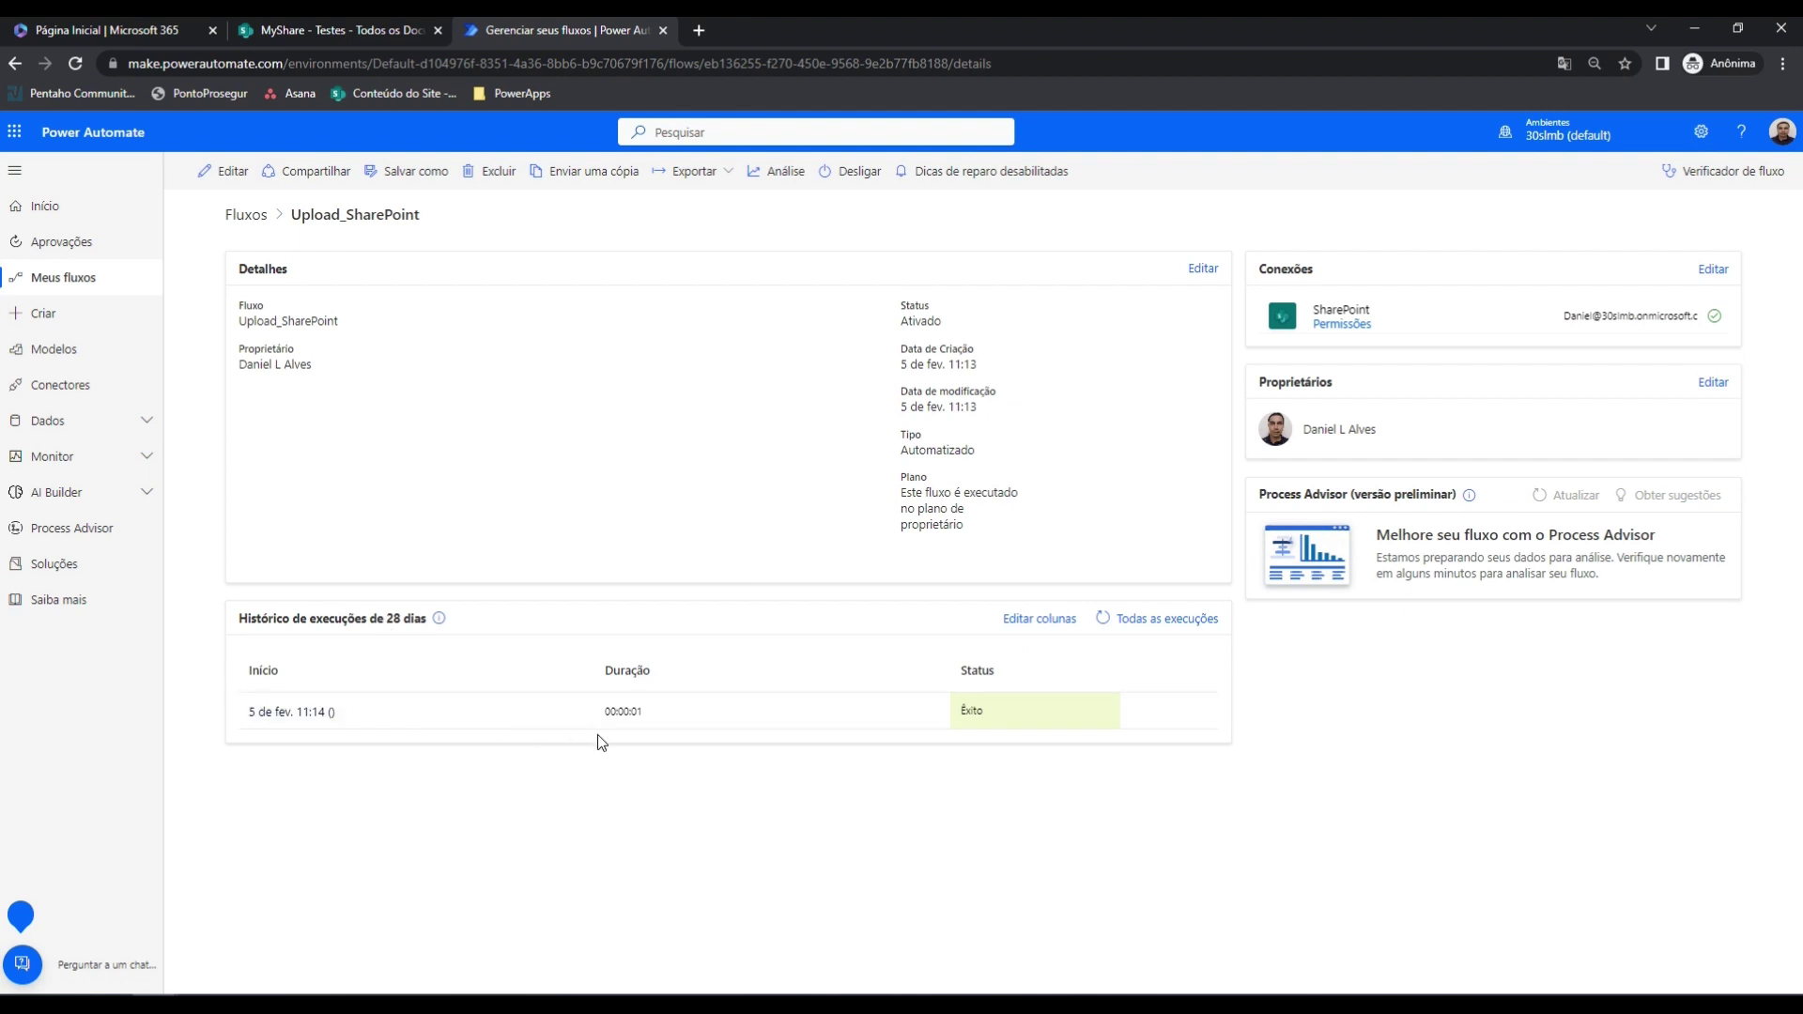
left_click(282, 712)
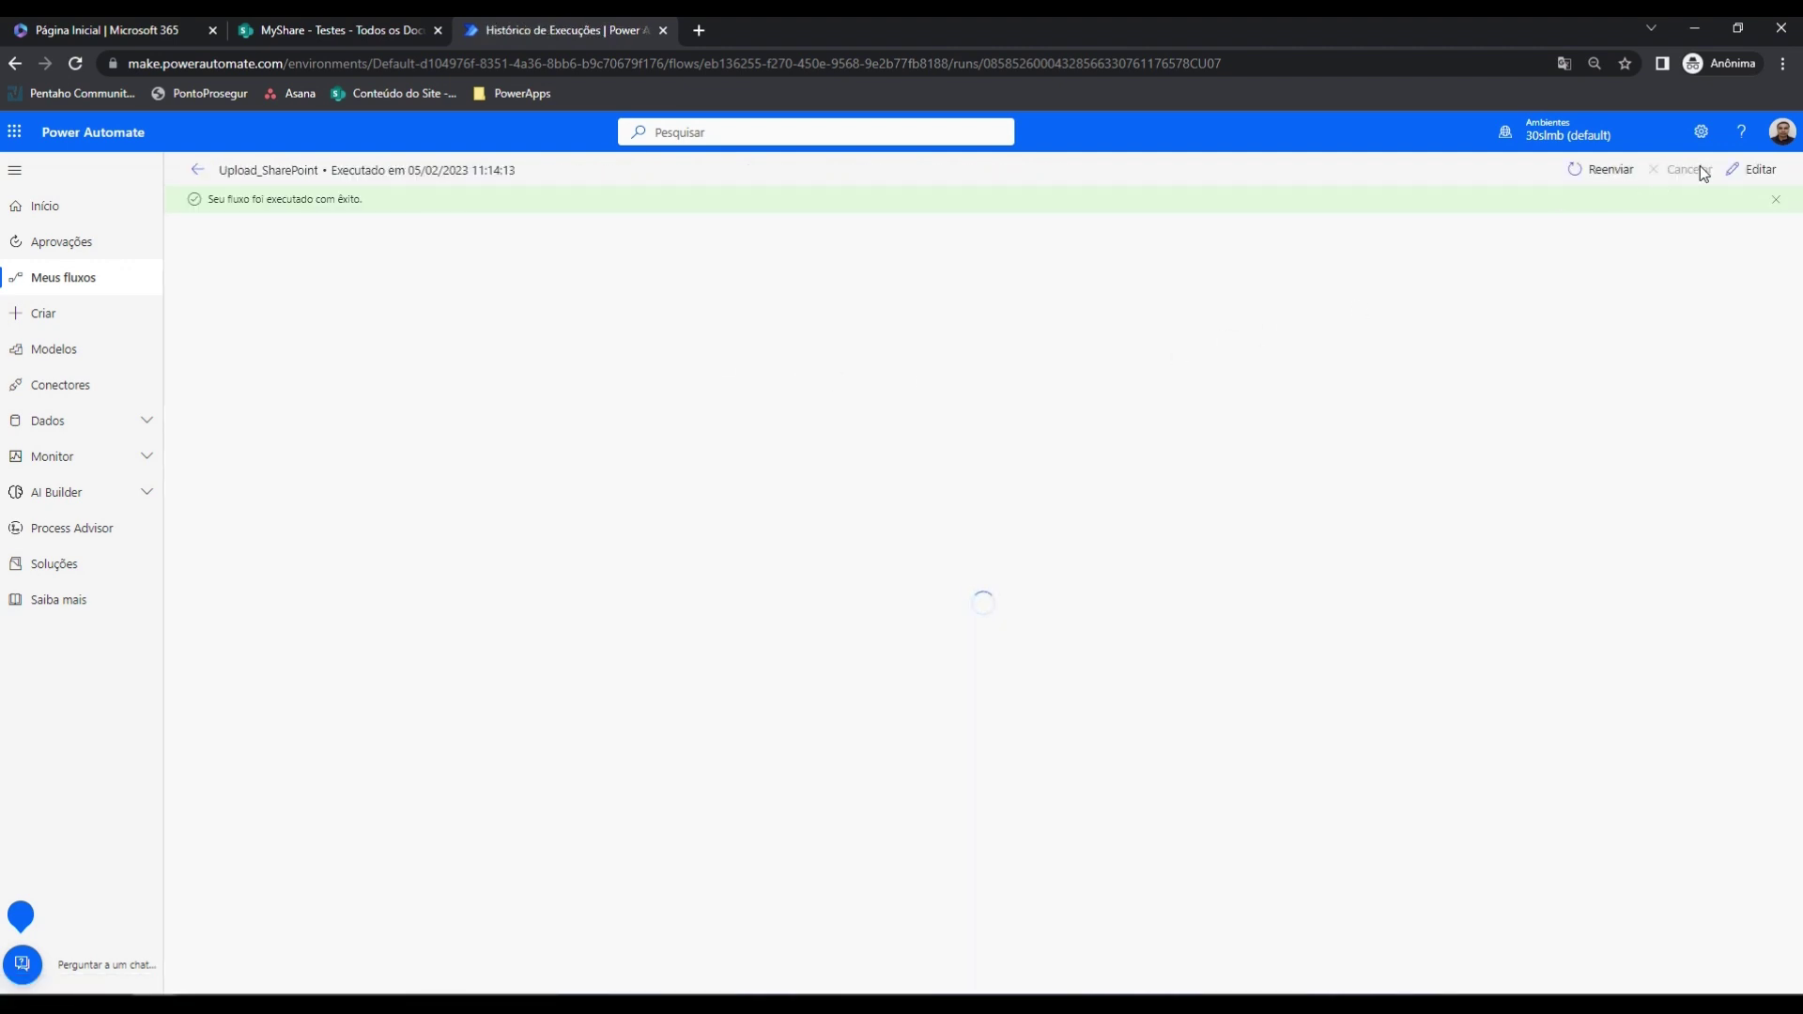
left_click(1749, 174)
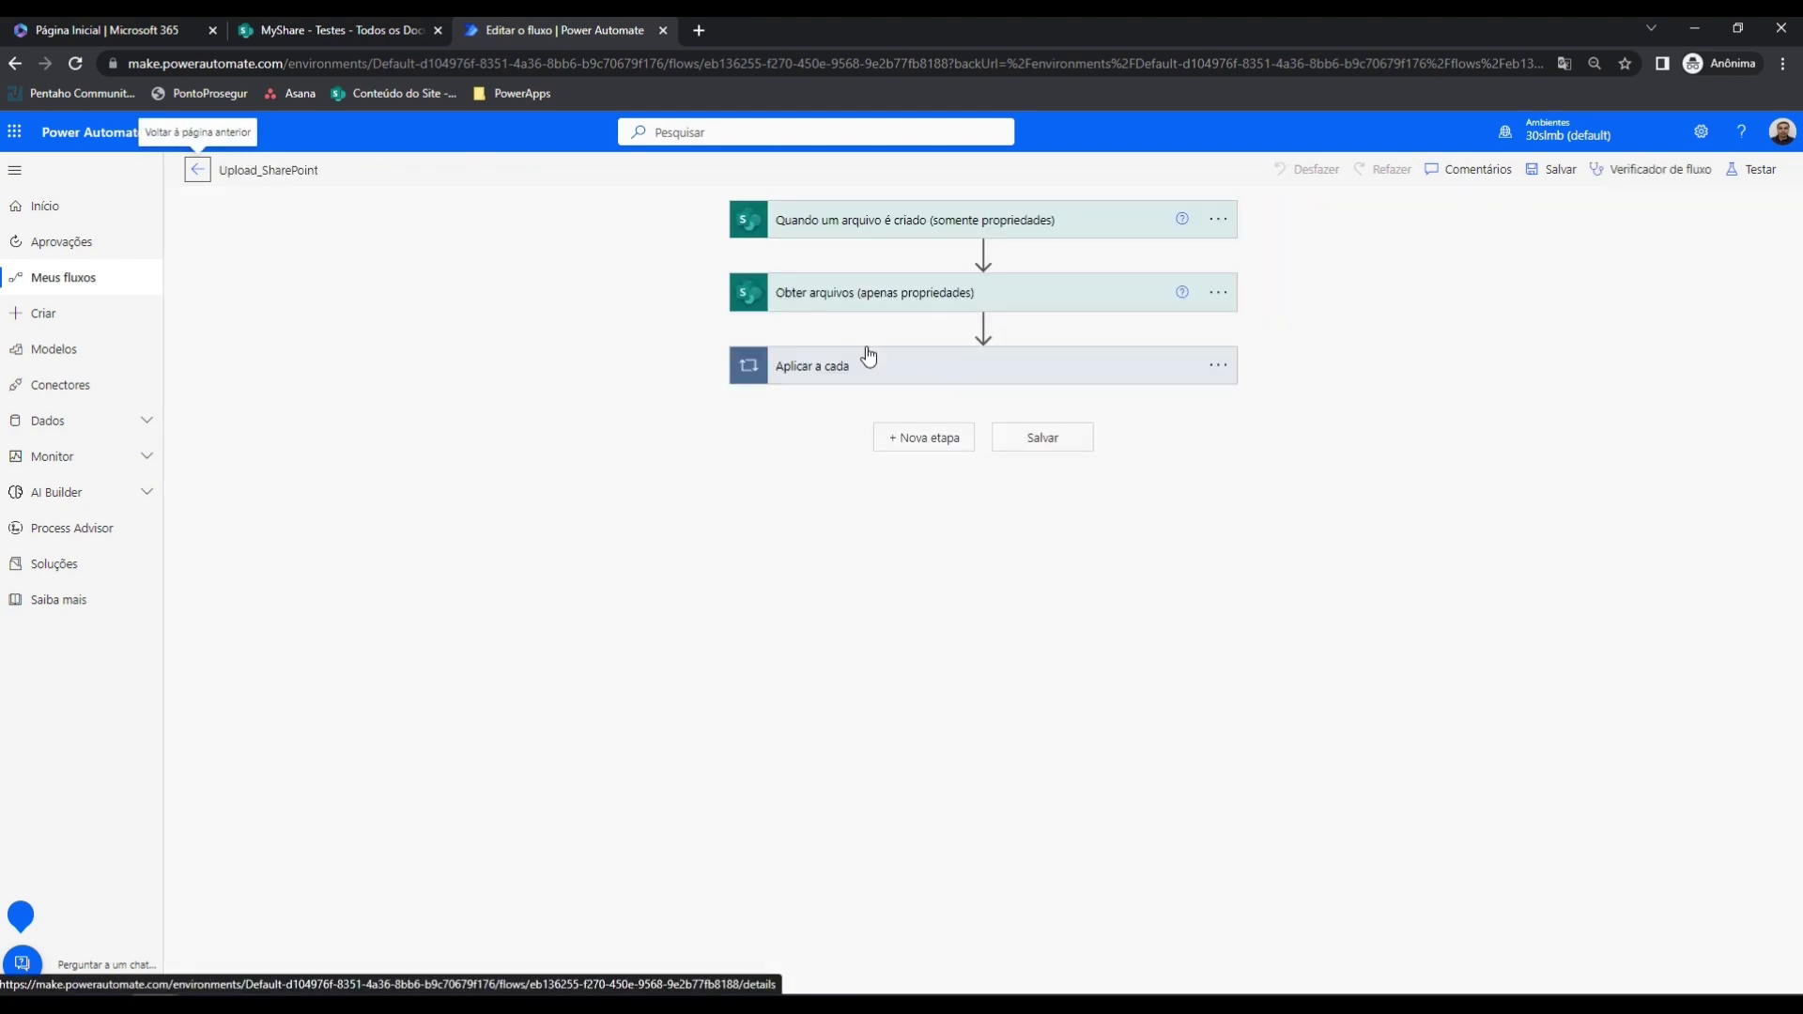
Insert an Inicializar variável action between Obter arquivos (apenas propriedades) and Aplicar a cada, searching for "var"
left_click(881, 365)
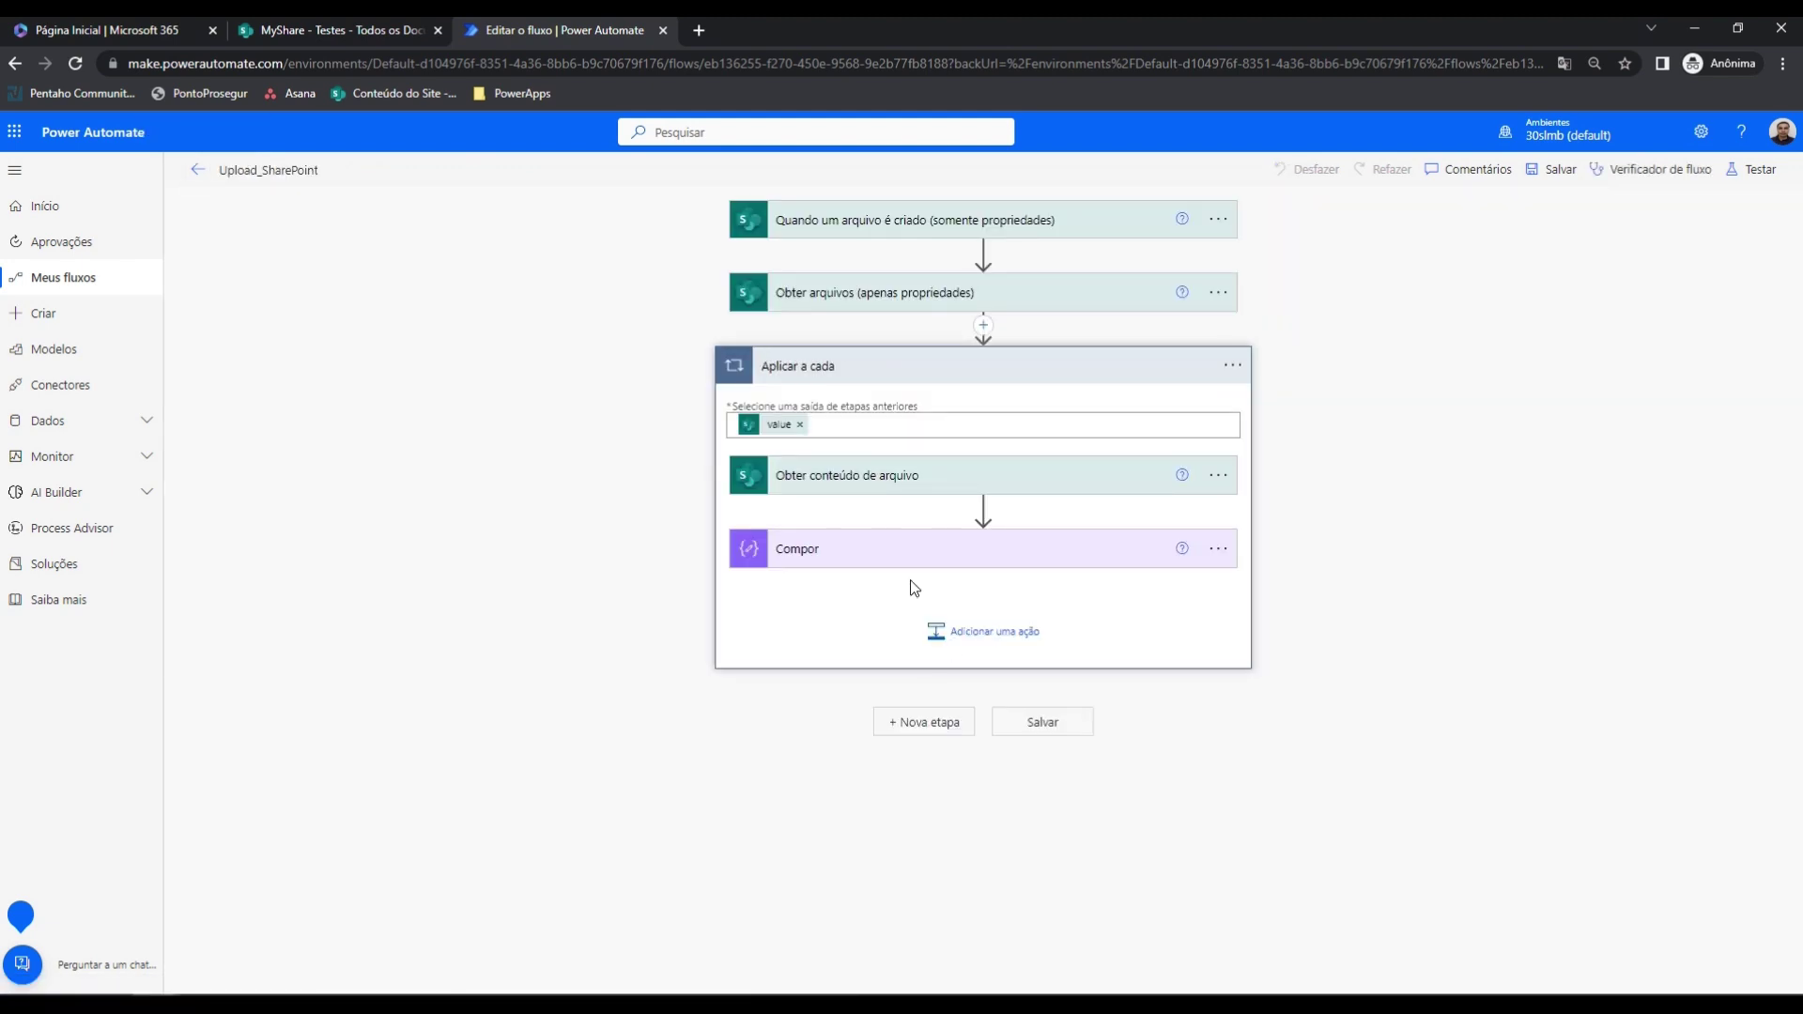
left_click(983, 326)
left_click(958, 352)
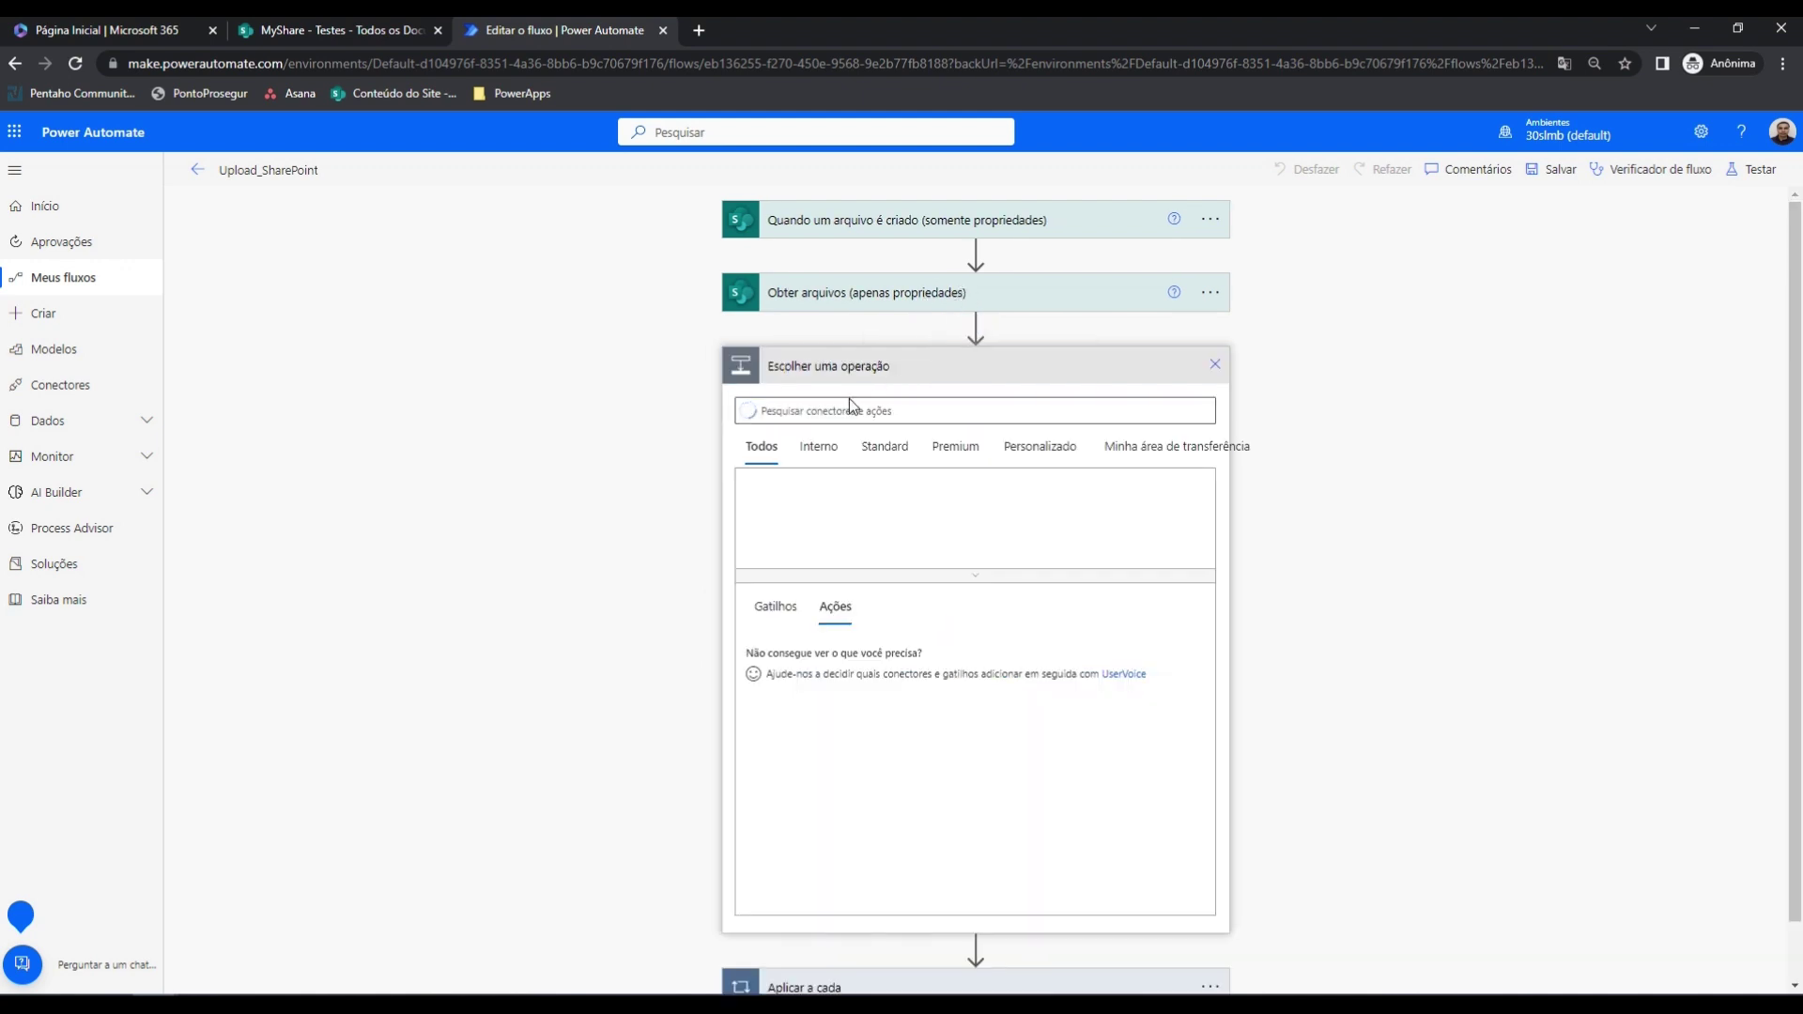
type("var")
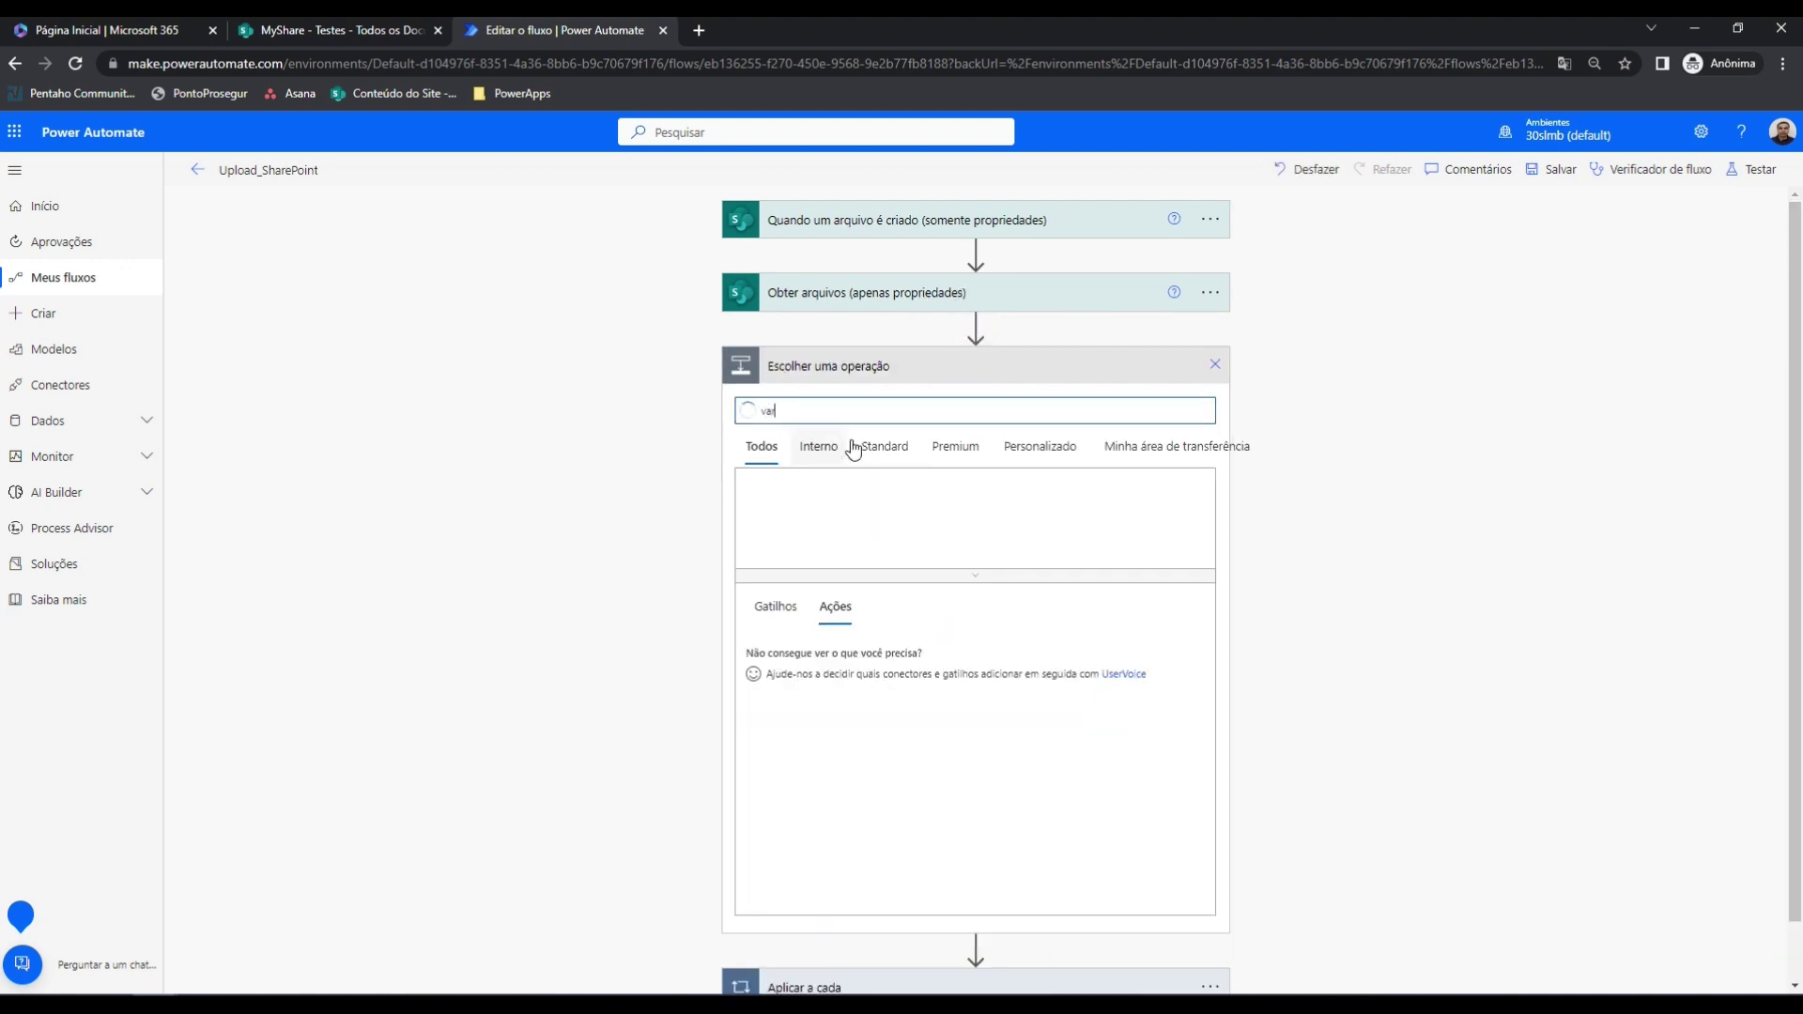
left_click(816, 513)
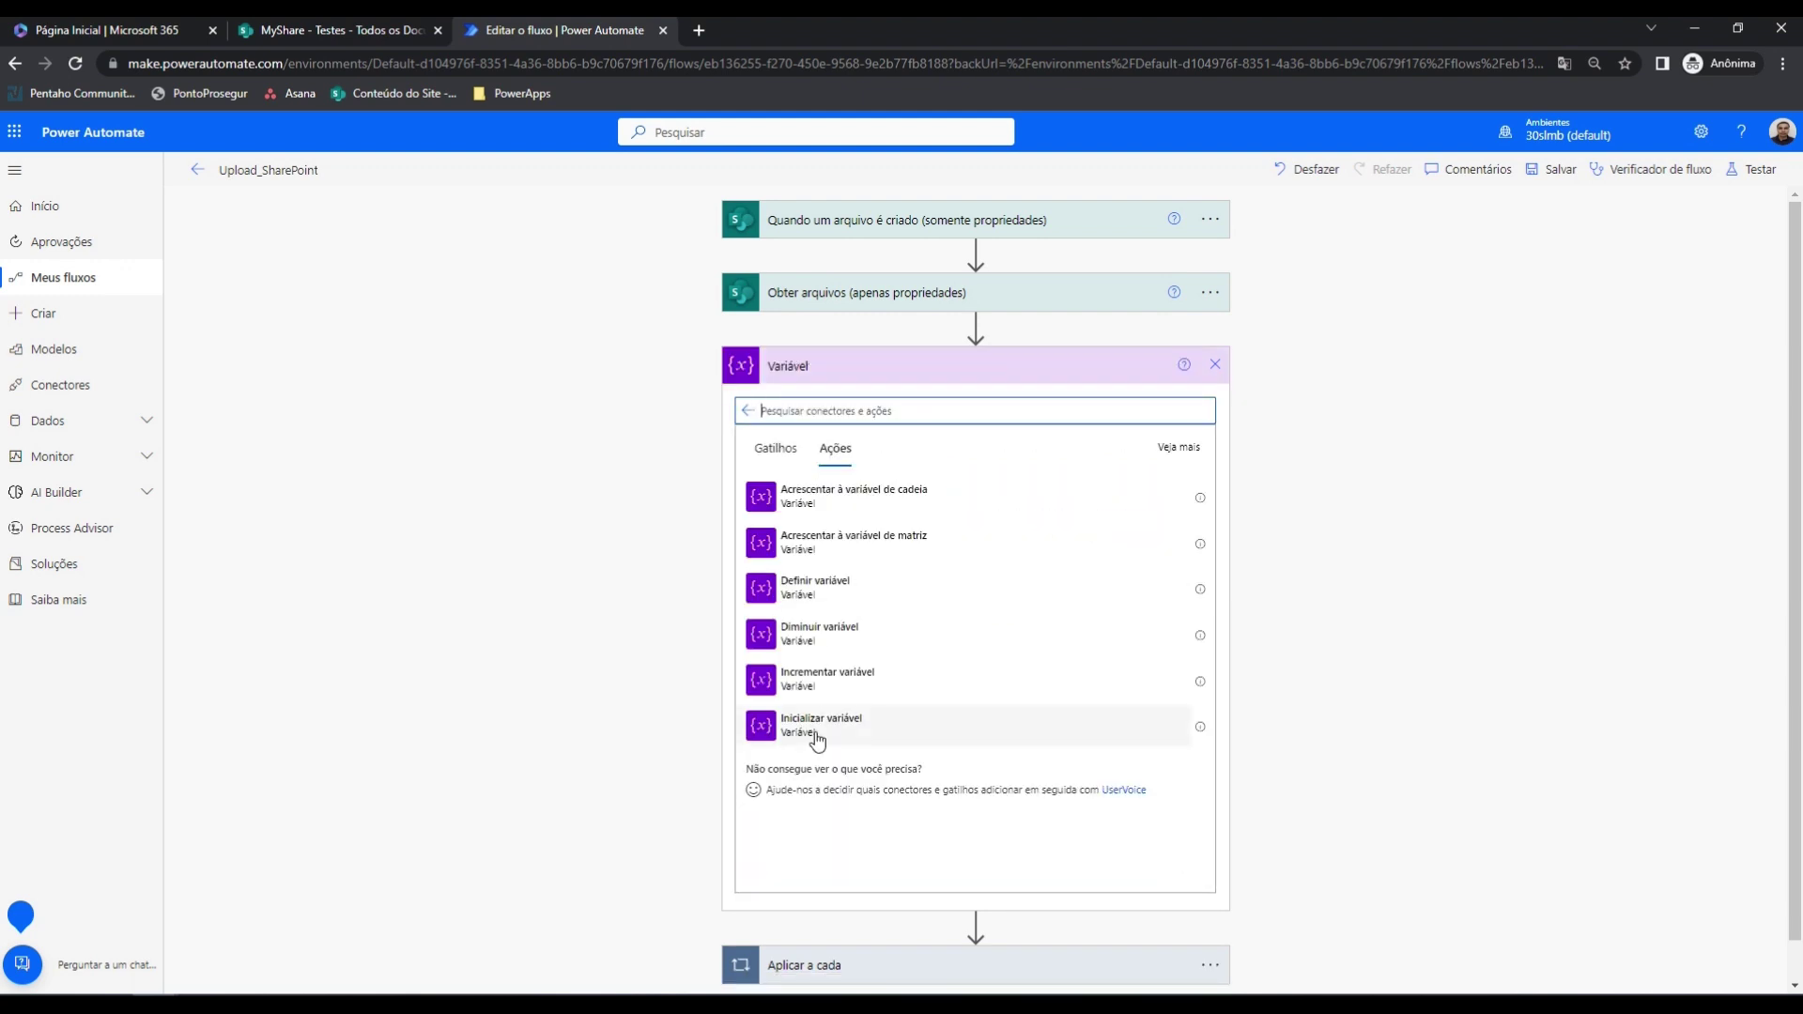
left_click(929, 721)
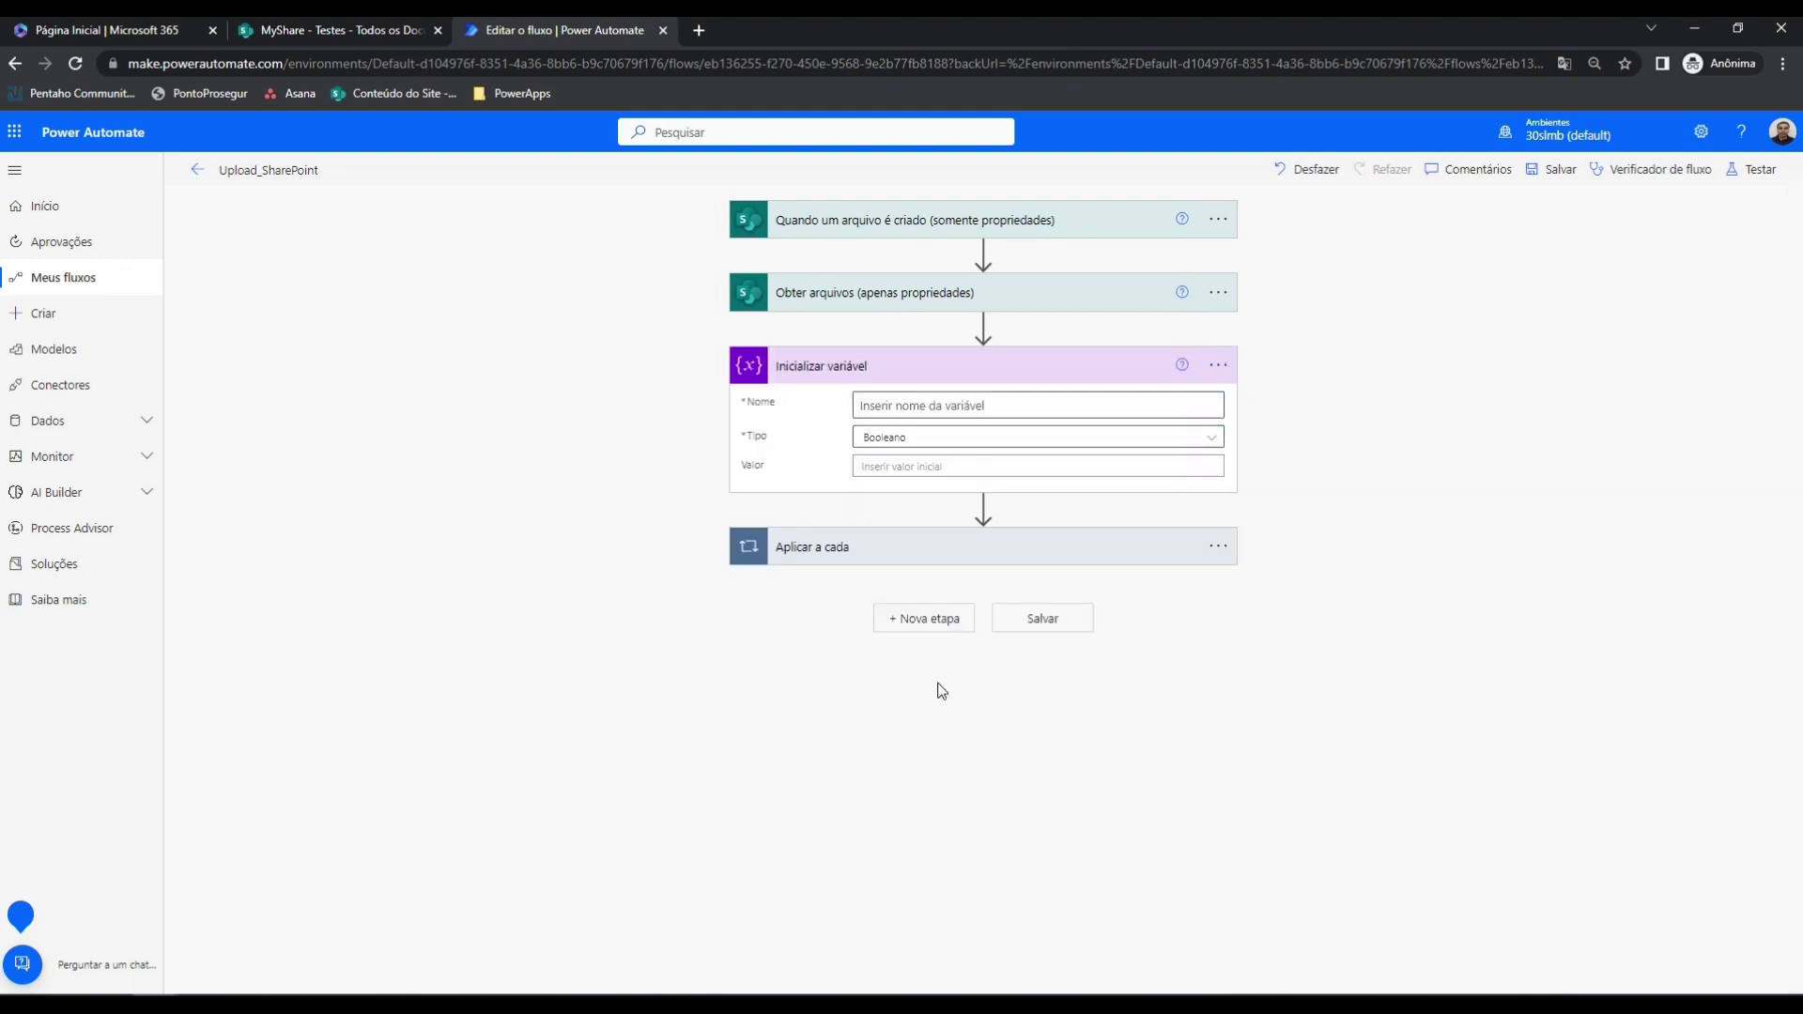
Set the new variable's type to Matriz and its name to GuardaArquivos
left_click(944, 441)
left_click(946, 615)
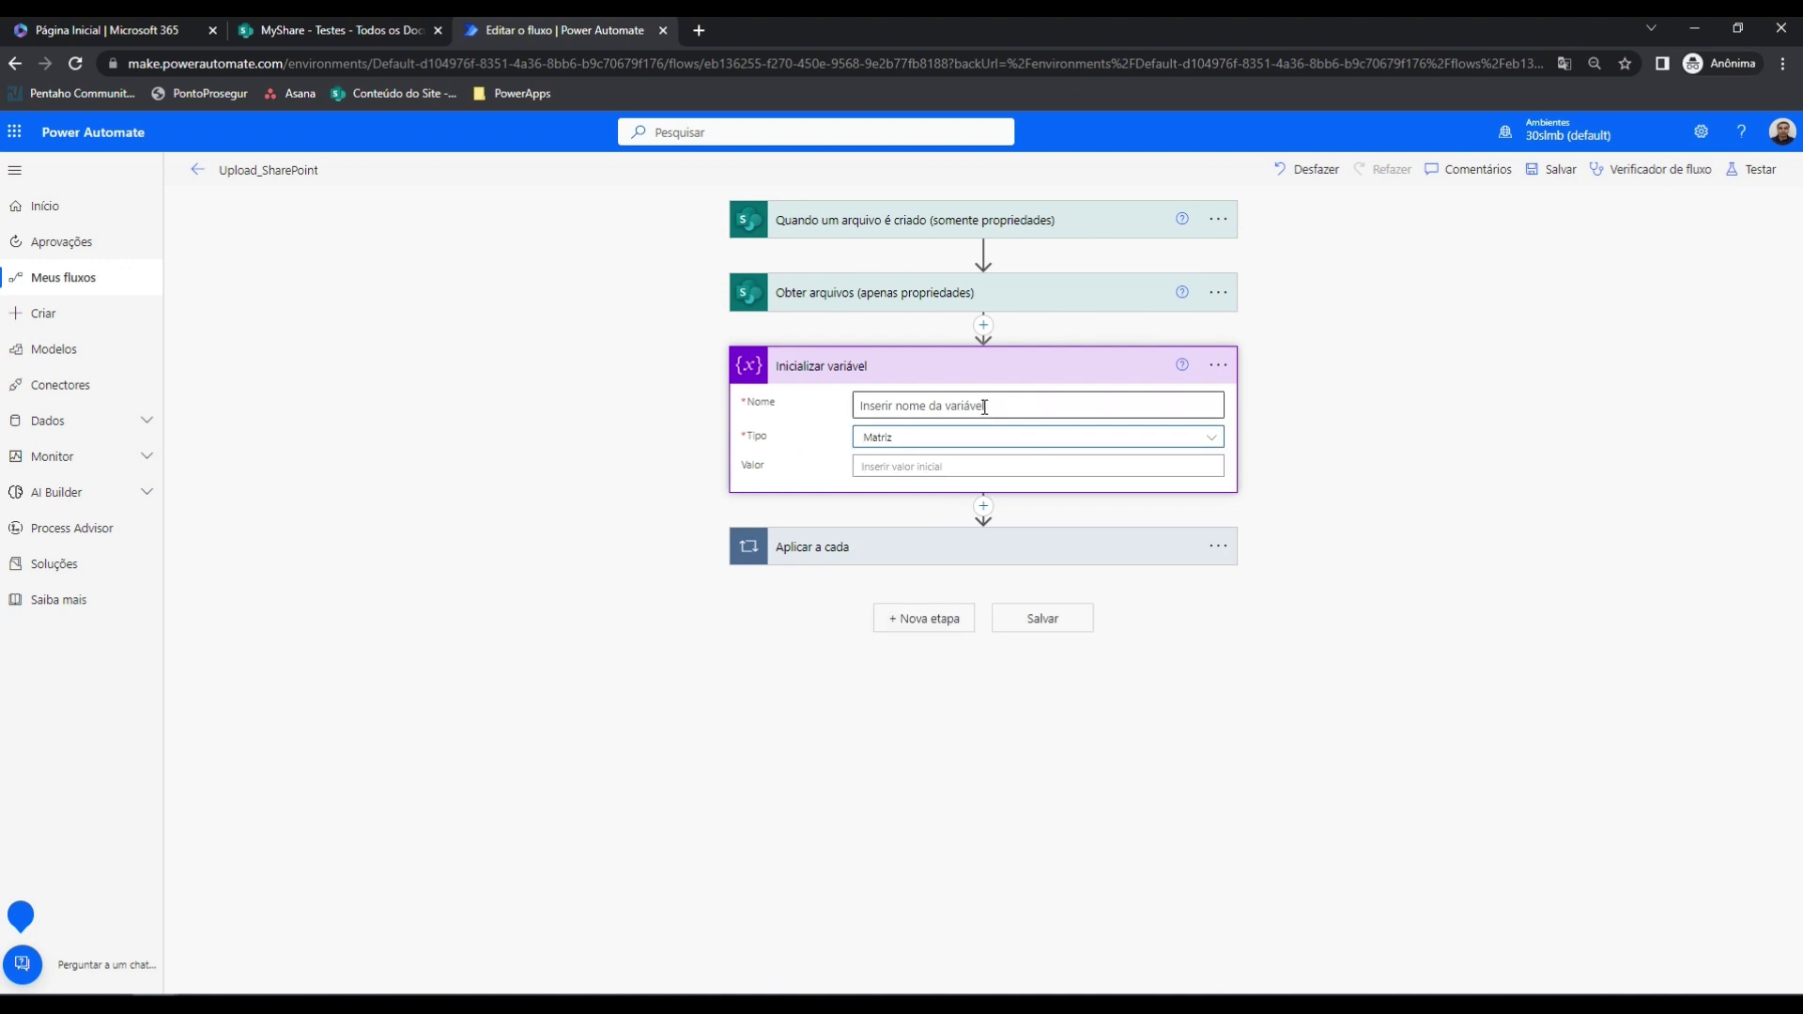
left_click(934, 412)
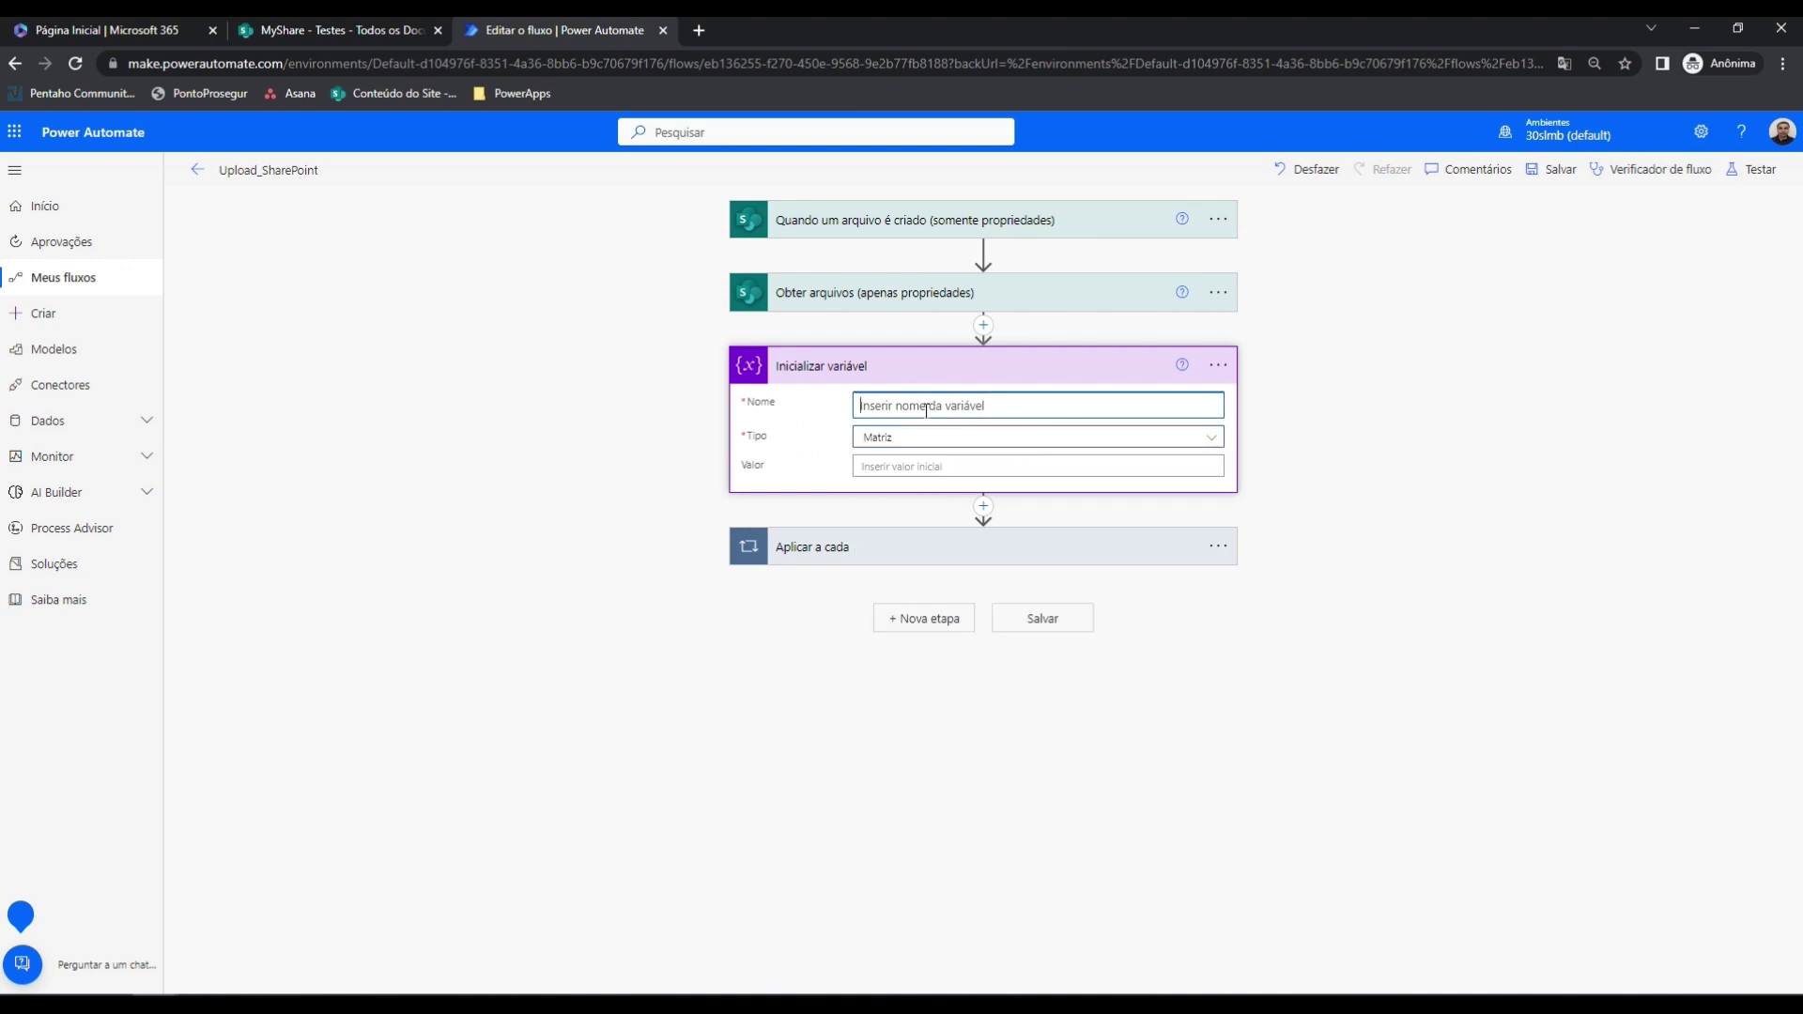
type("GuardaArquivos")
Rename the Inicializar variável action to Guarda Arquivos, reusing the variable's name with a space added
double_click(935, 409)
key("ctrl+c")
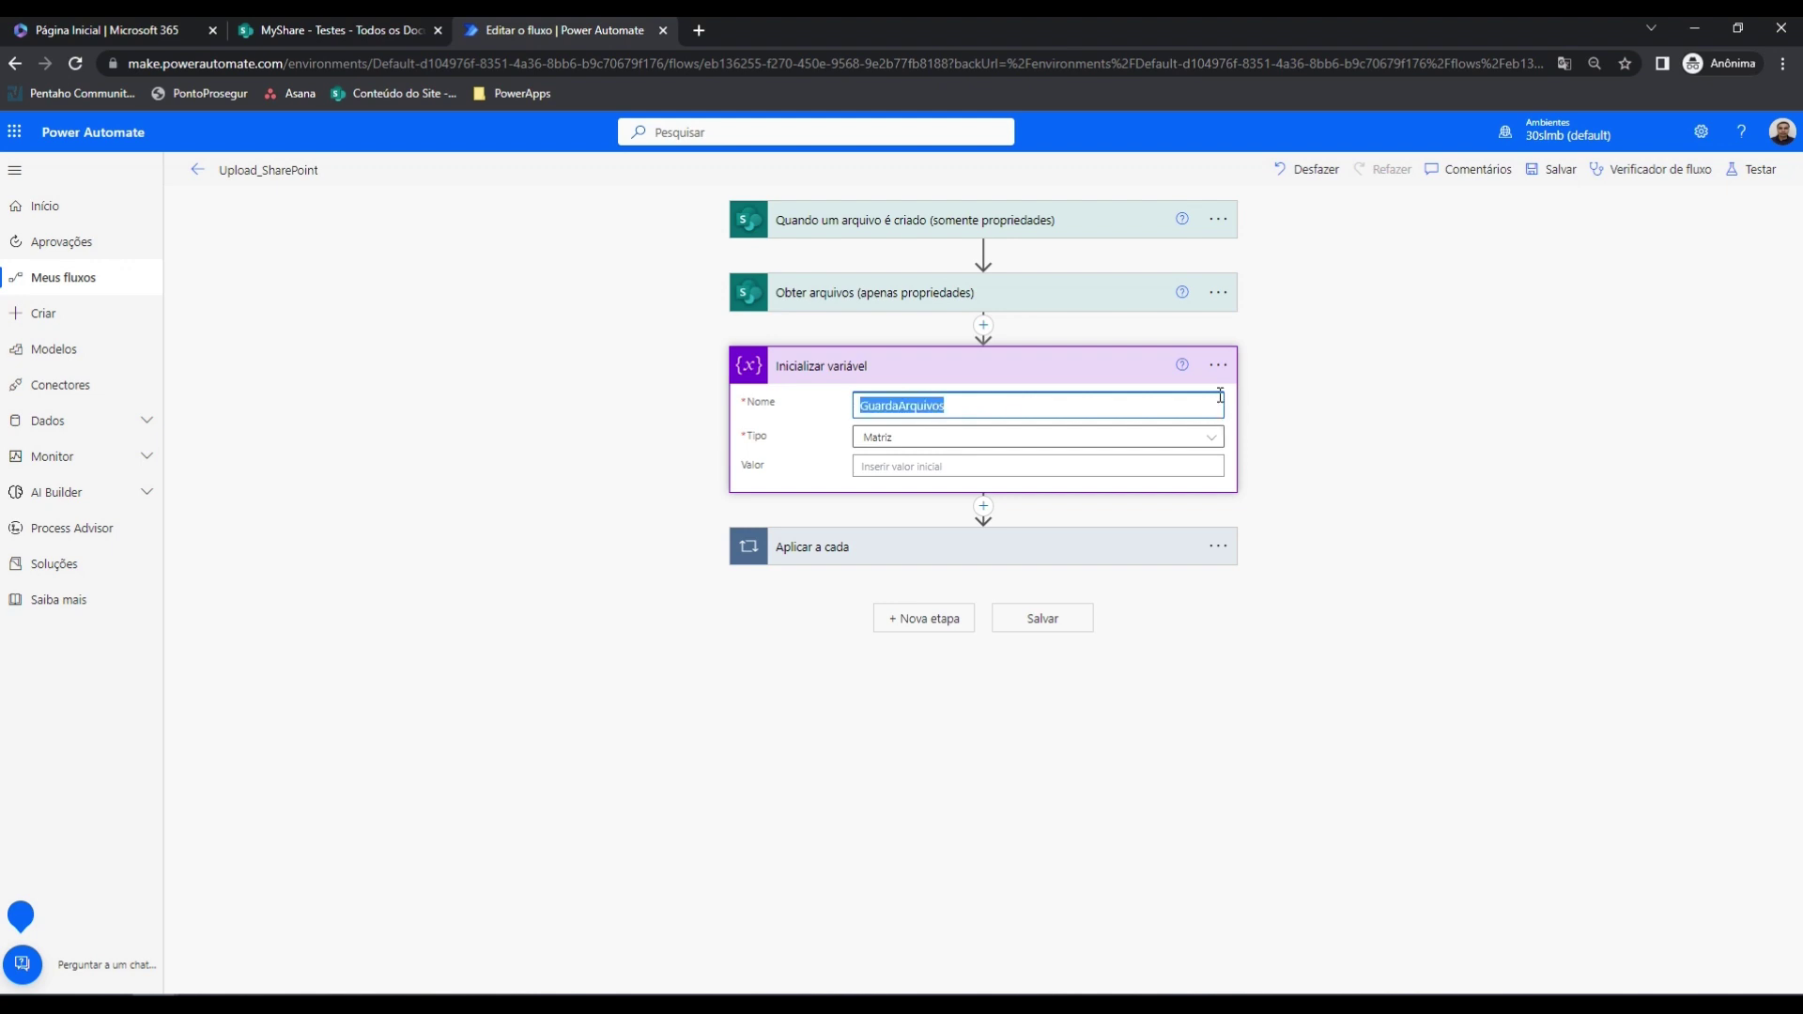
left_click(1219, 365)
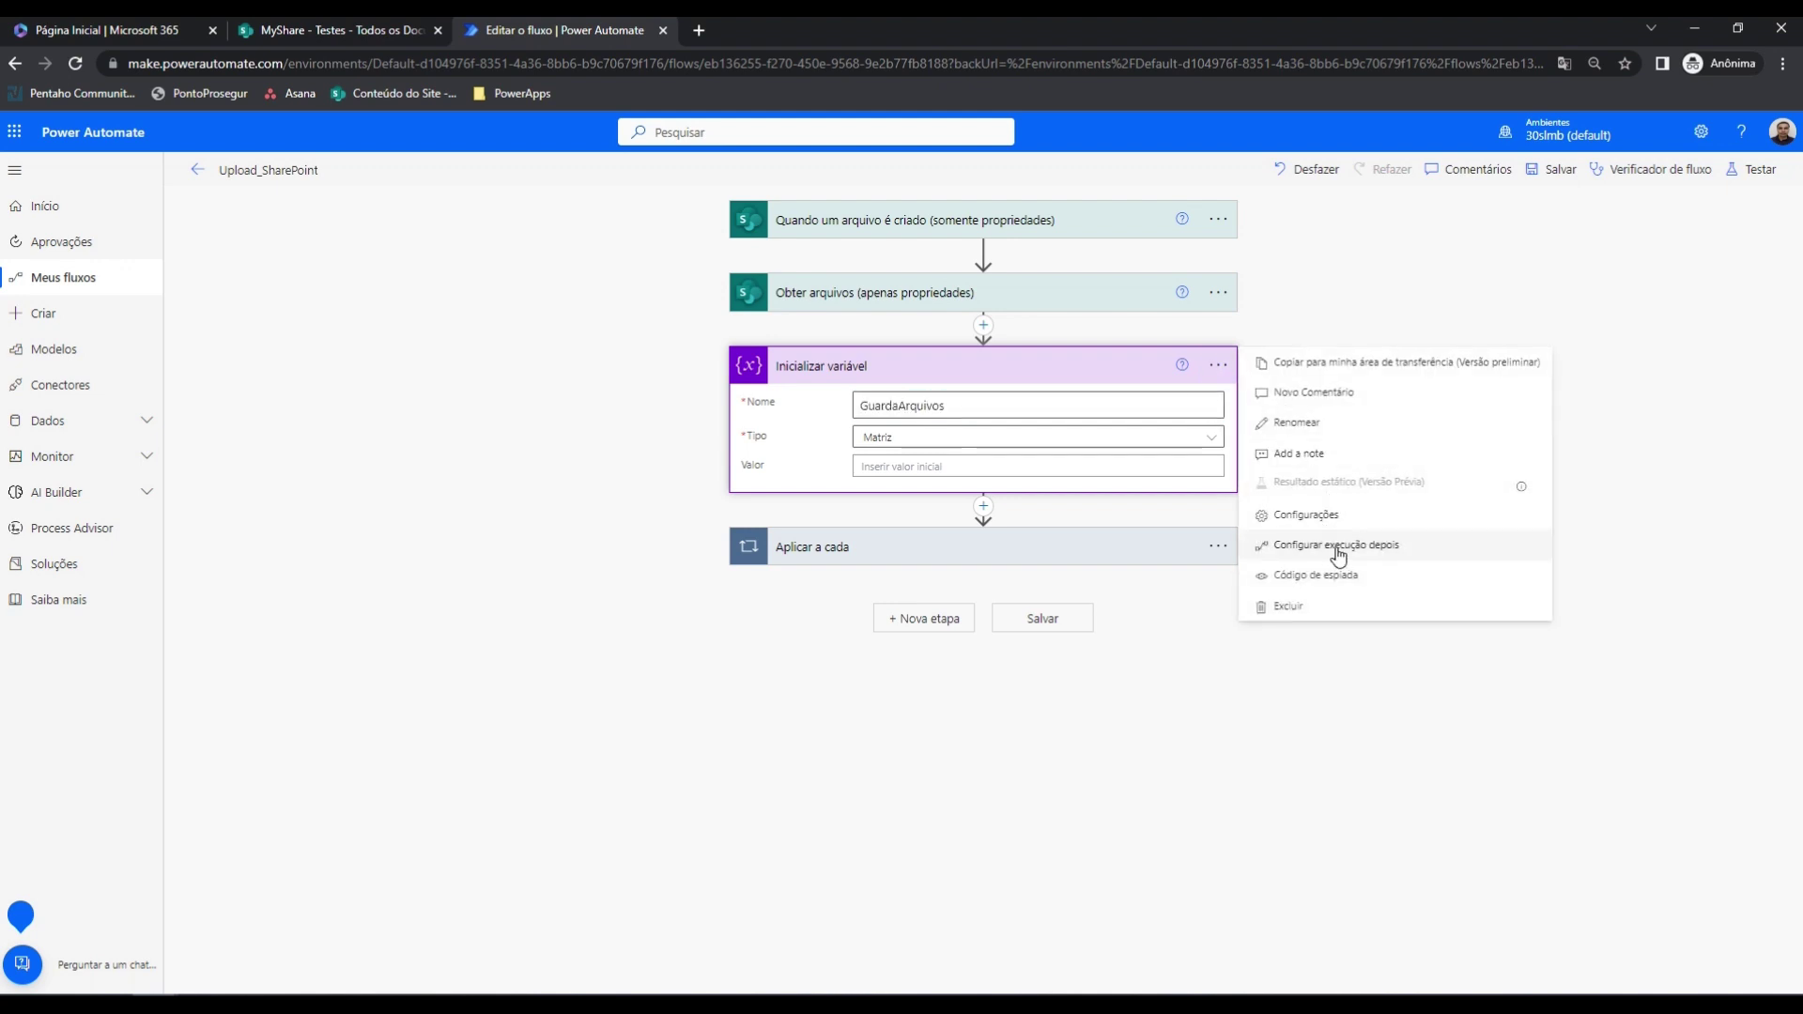
left_click(1296, 423)
key("ctrl+v")
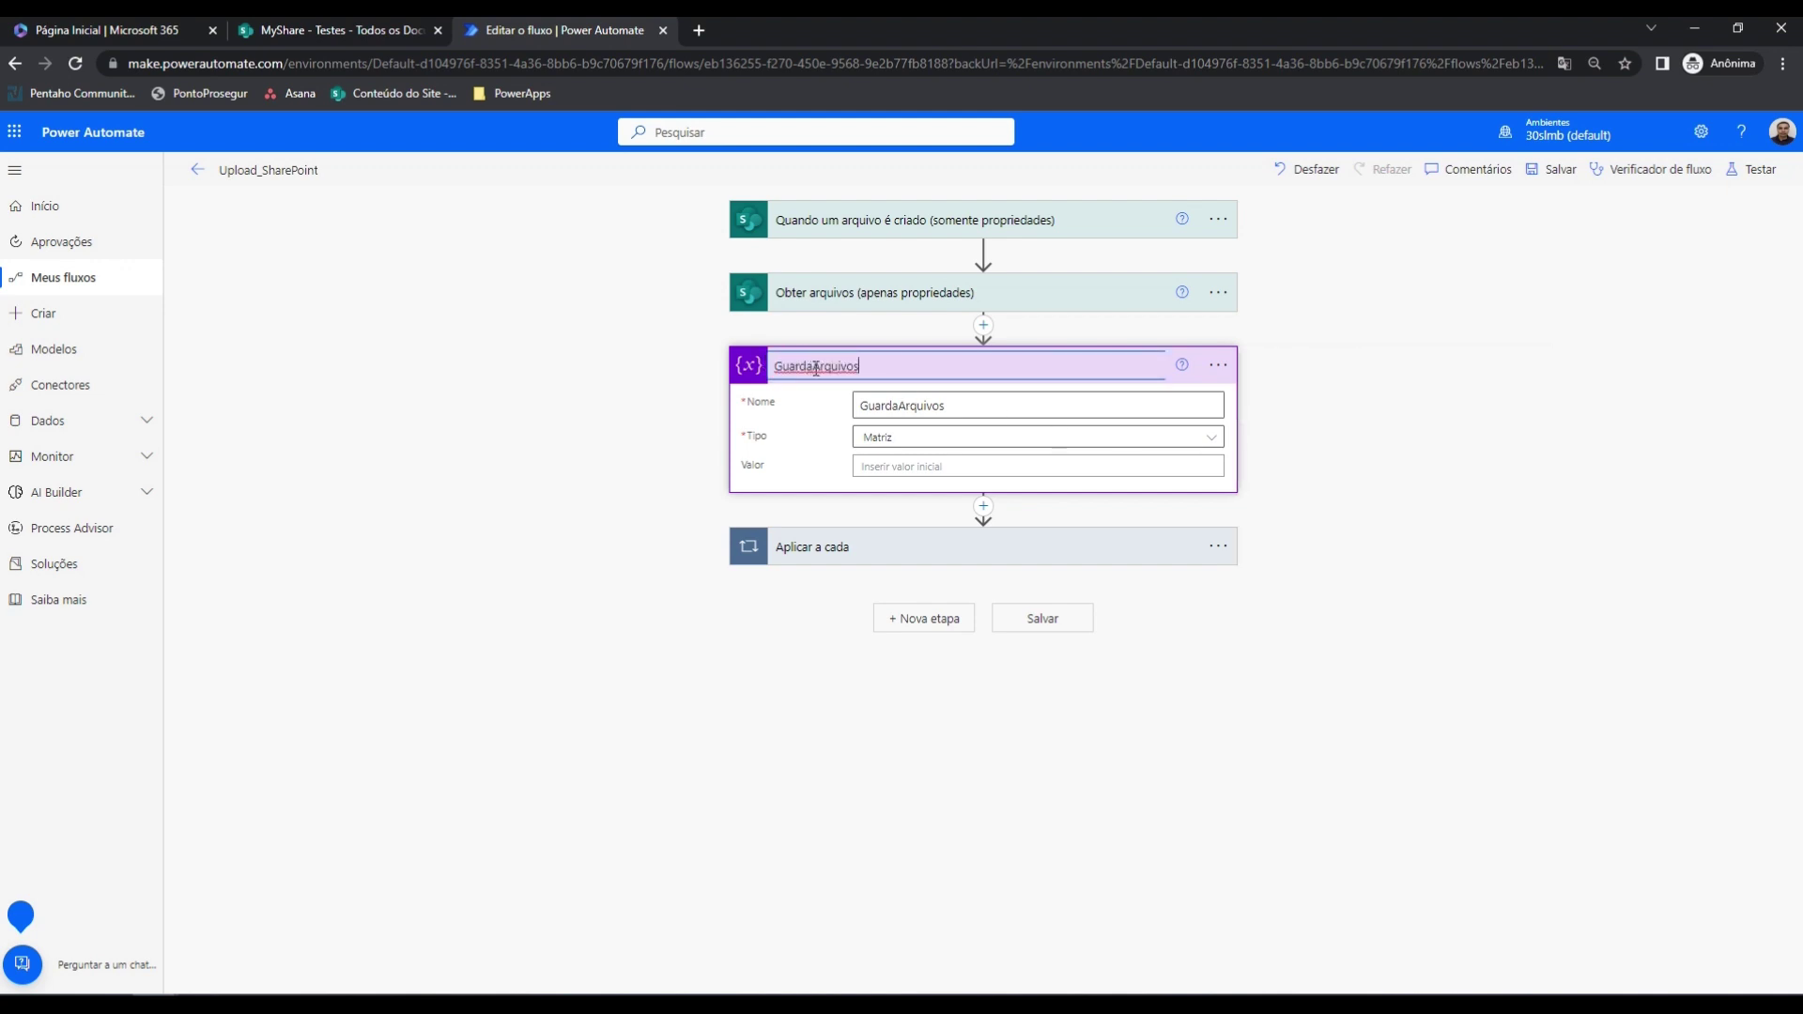
left_click(815, 367)
left_click(1316, 537)
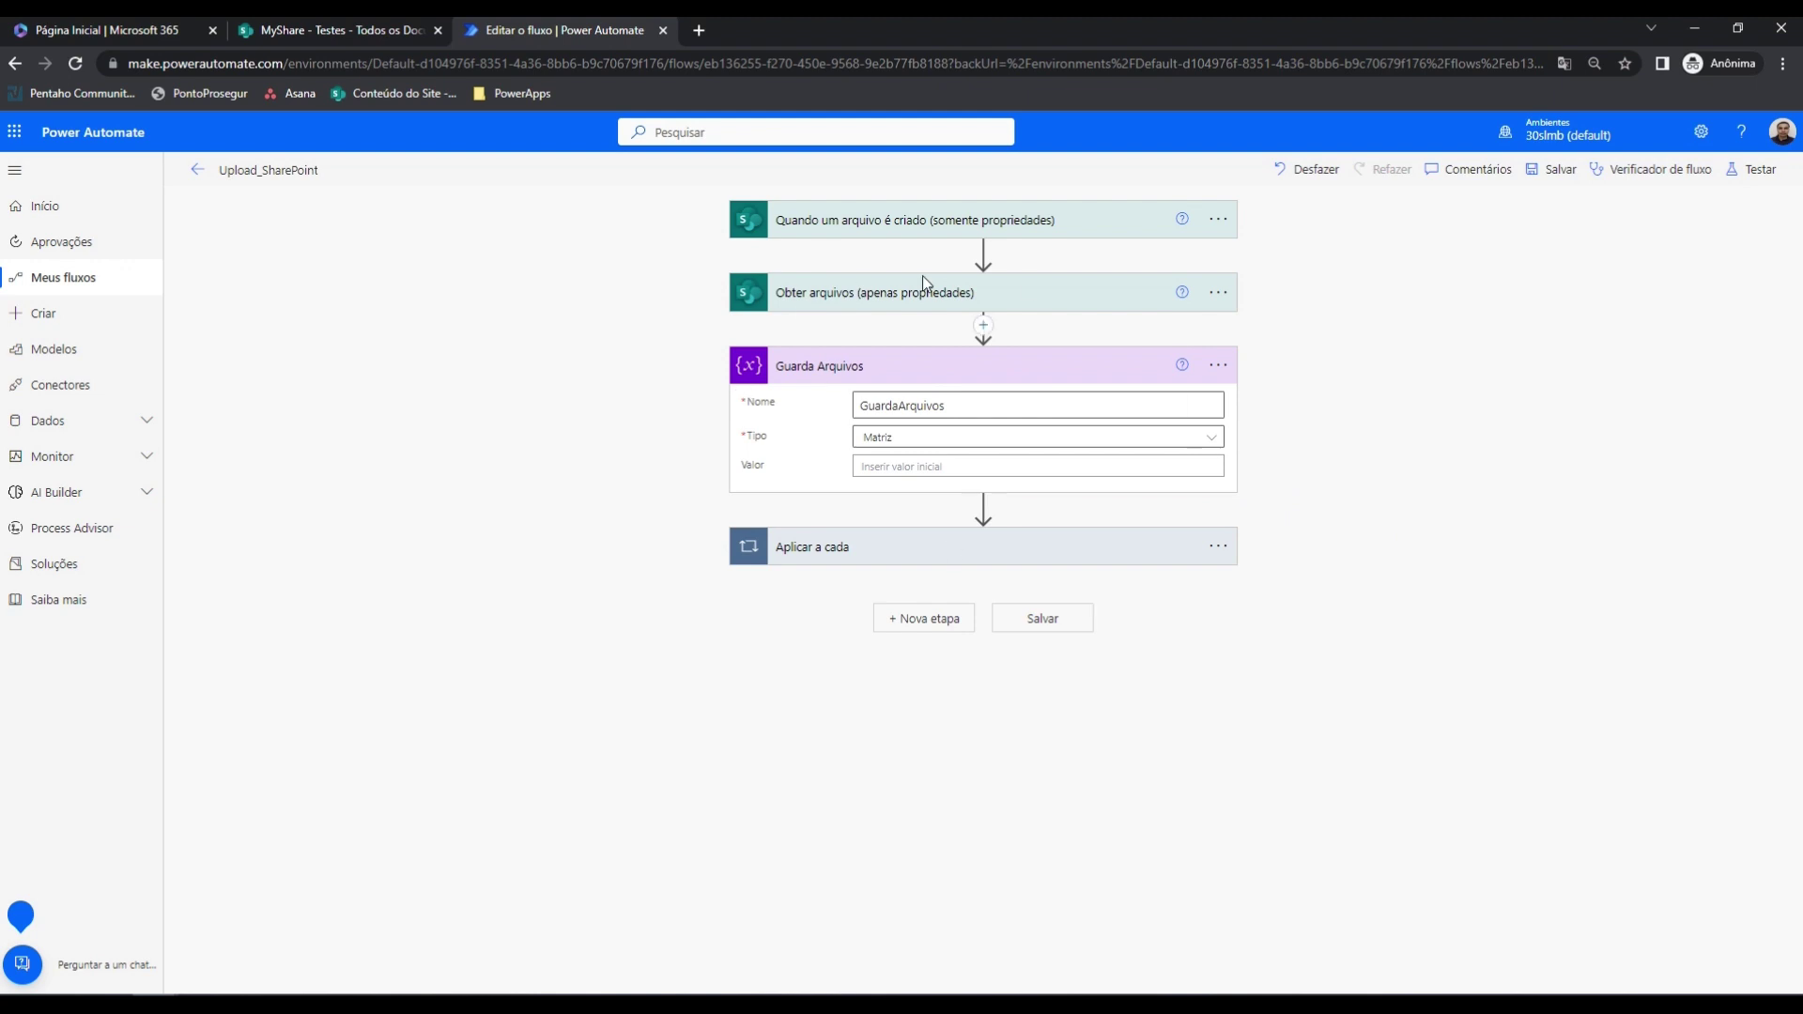
Delete the Compor action from the Aplicar a cada loop
left_click(932, 553)
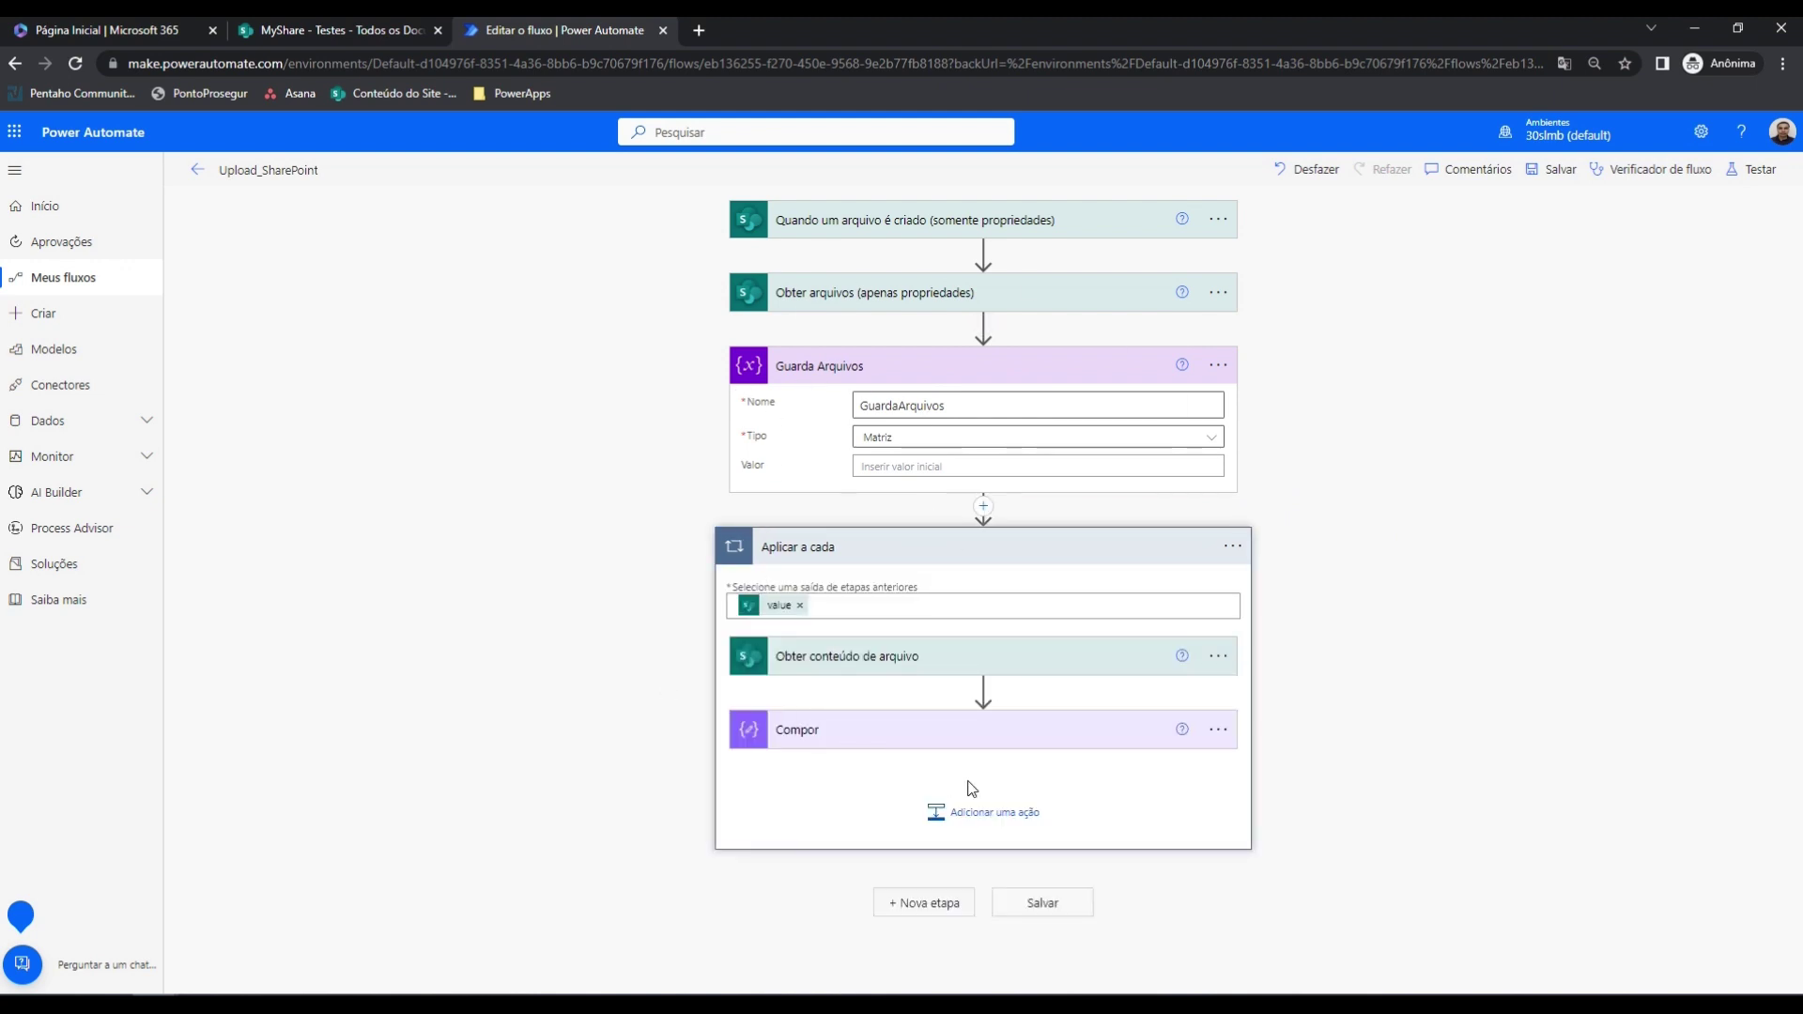
left_click(1218, 731)
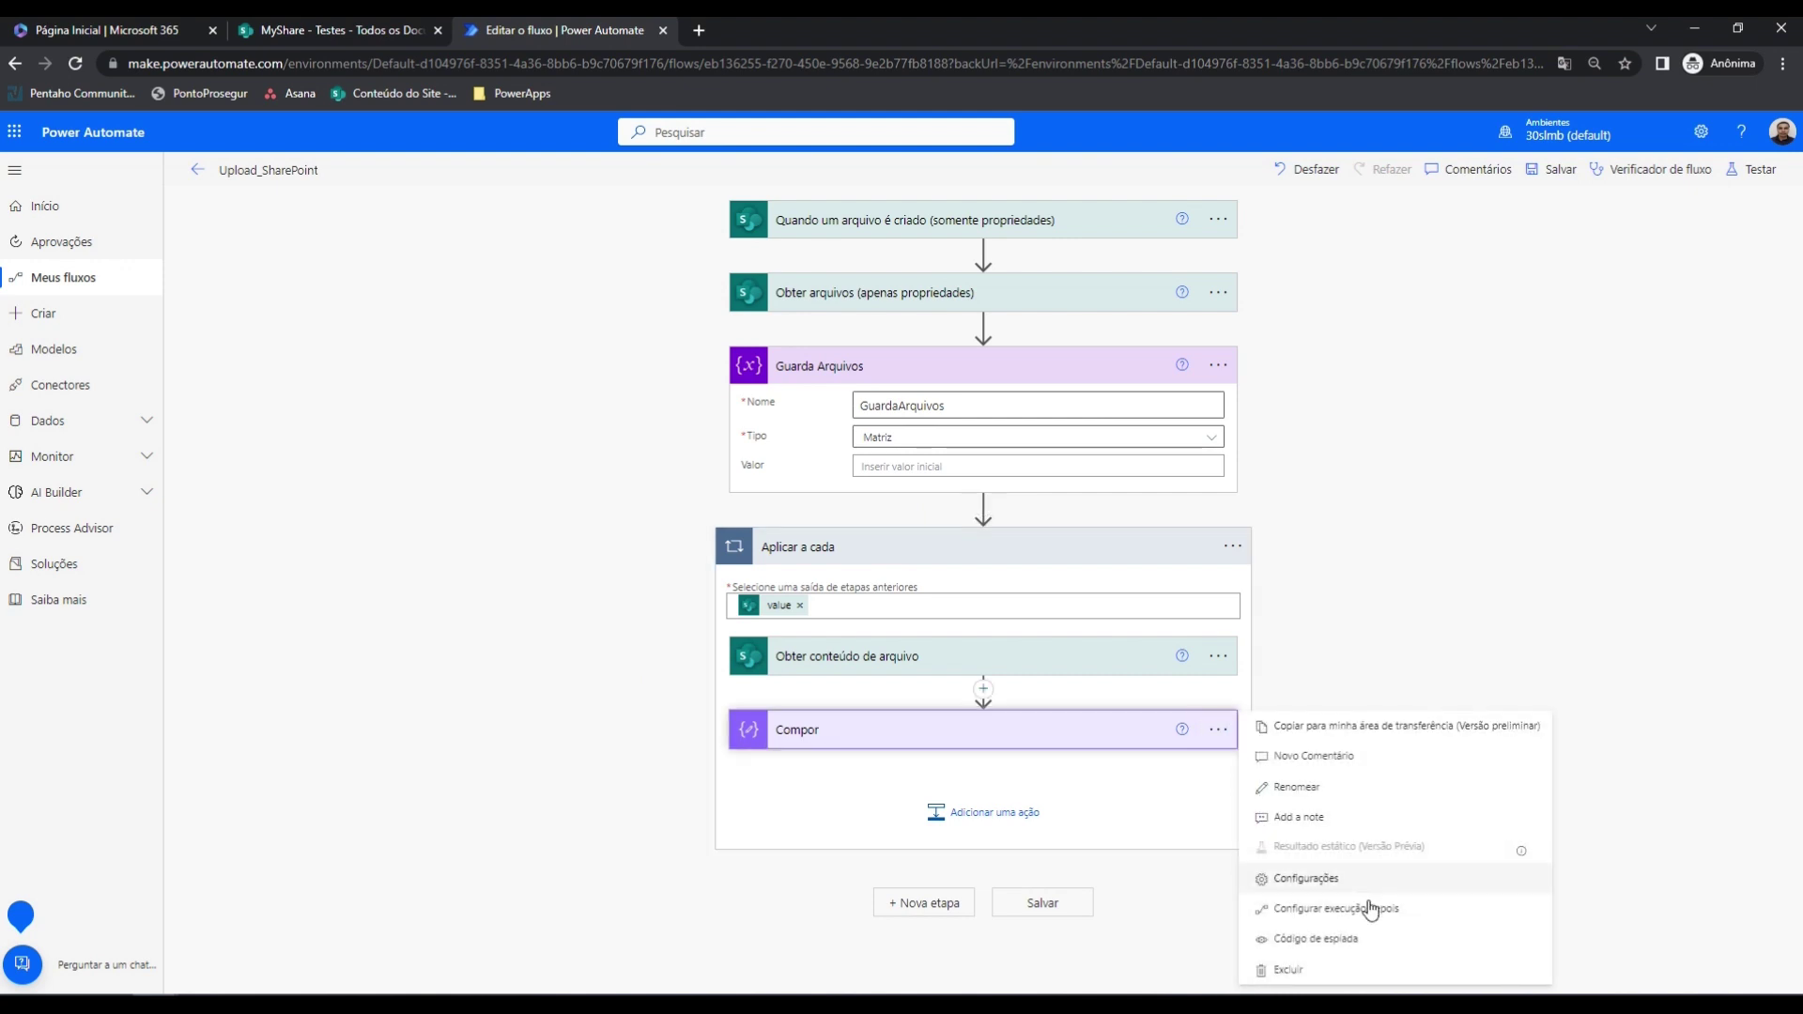
left_click(1297, 970)
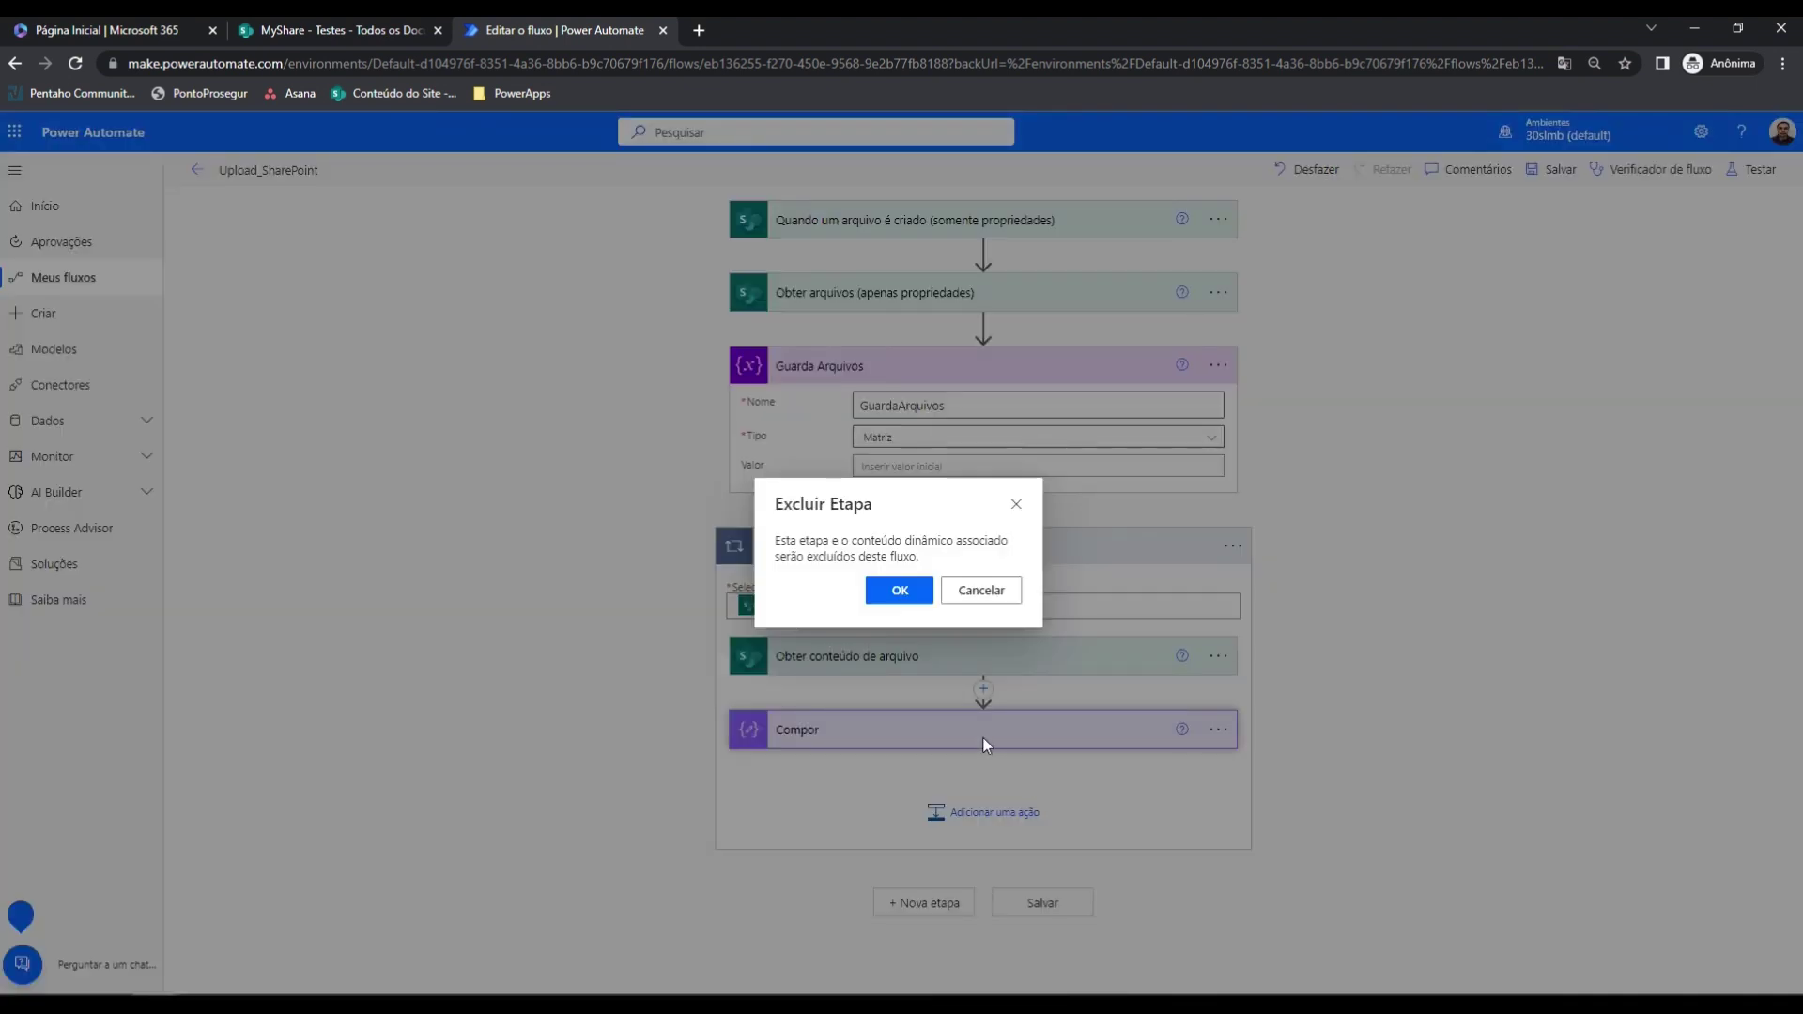
left_click(899, 592)
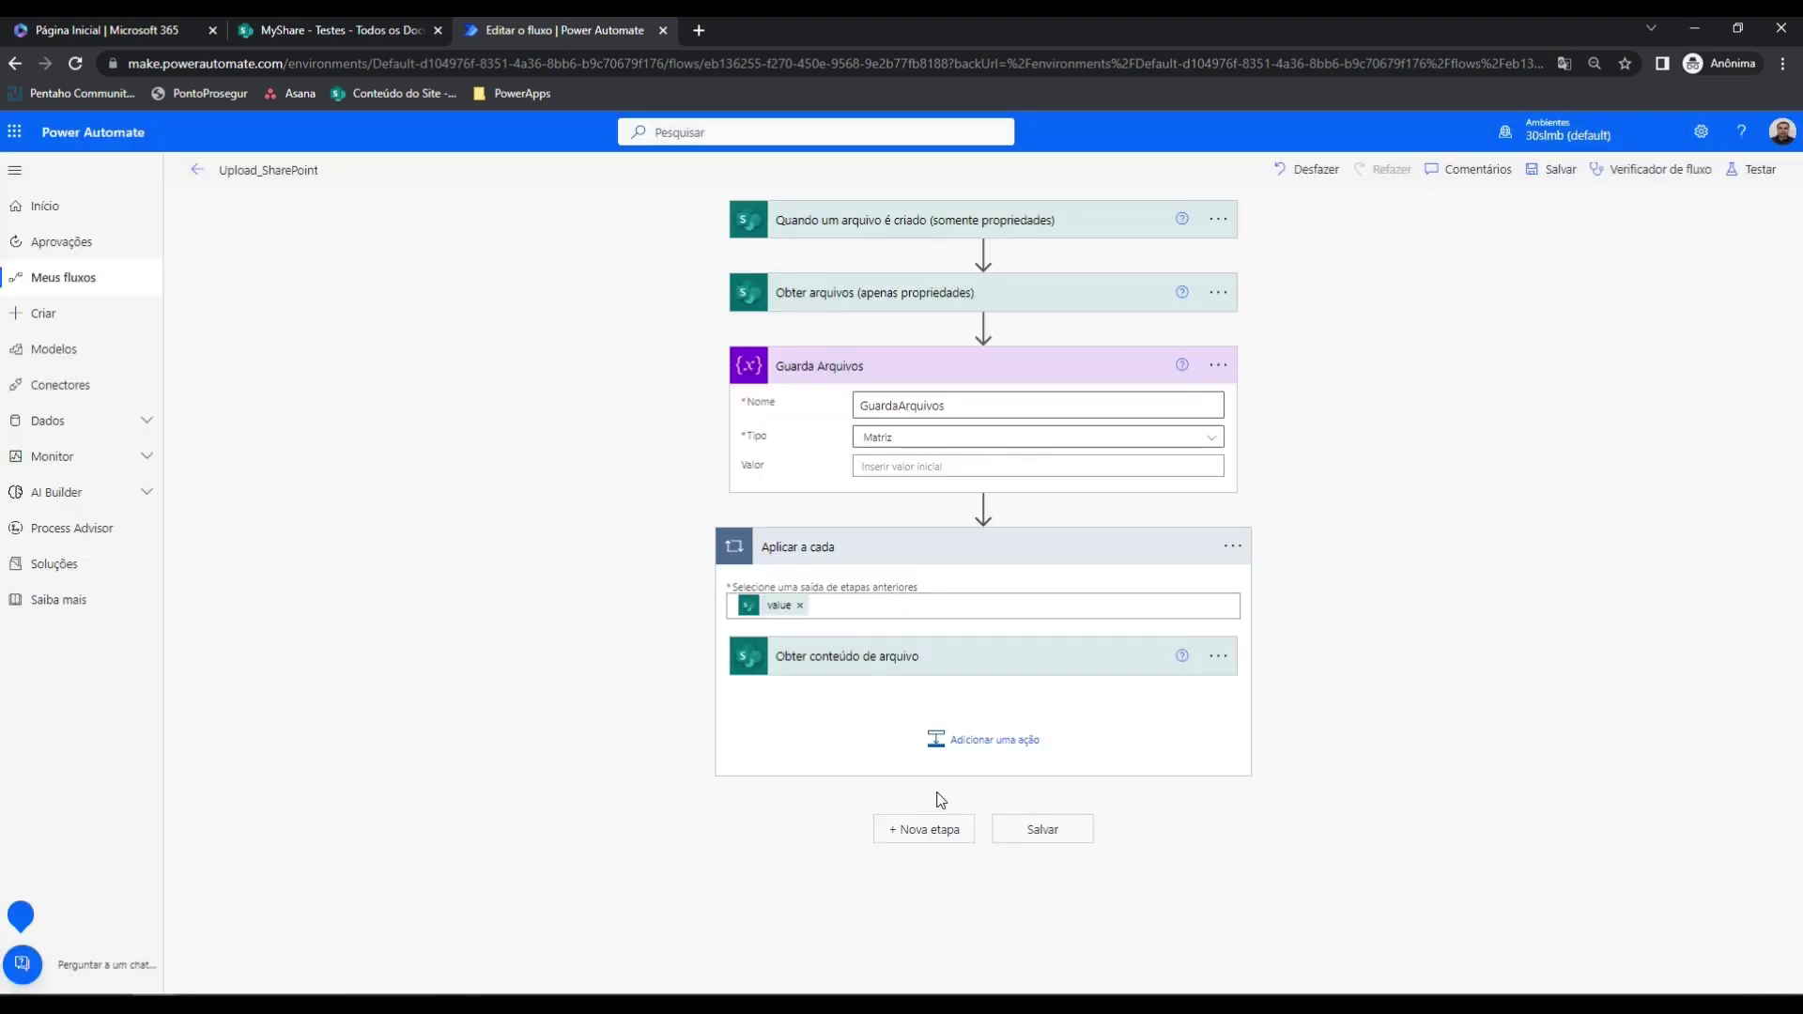
Add an Acrescentar à variável de matriz action after Obter conteúdo de arquivo in the loop, targeting the GuardaArquivos variable
left_click(938, 741)
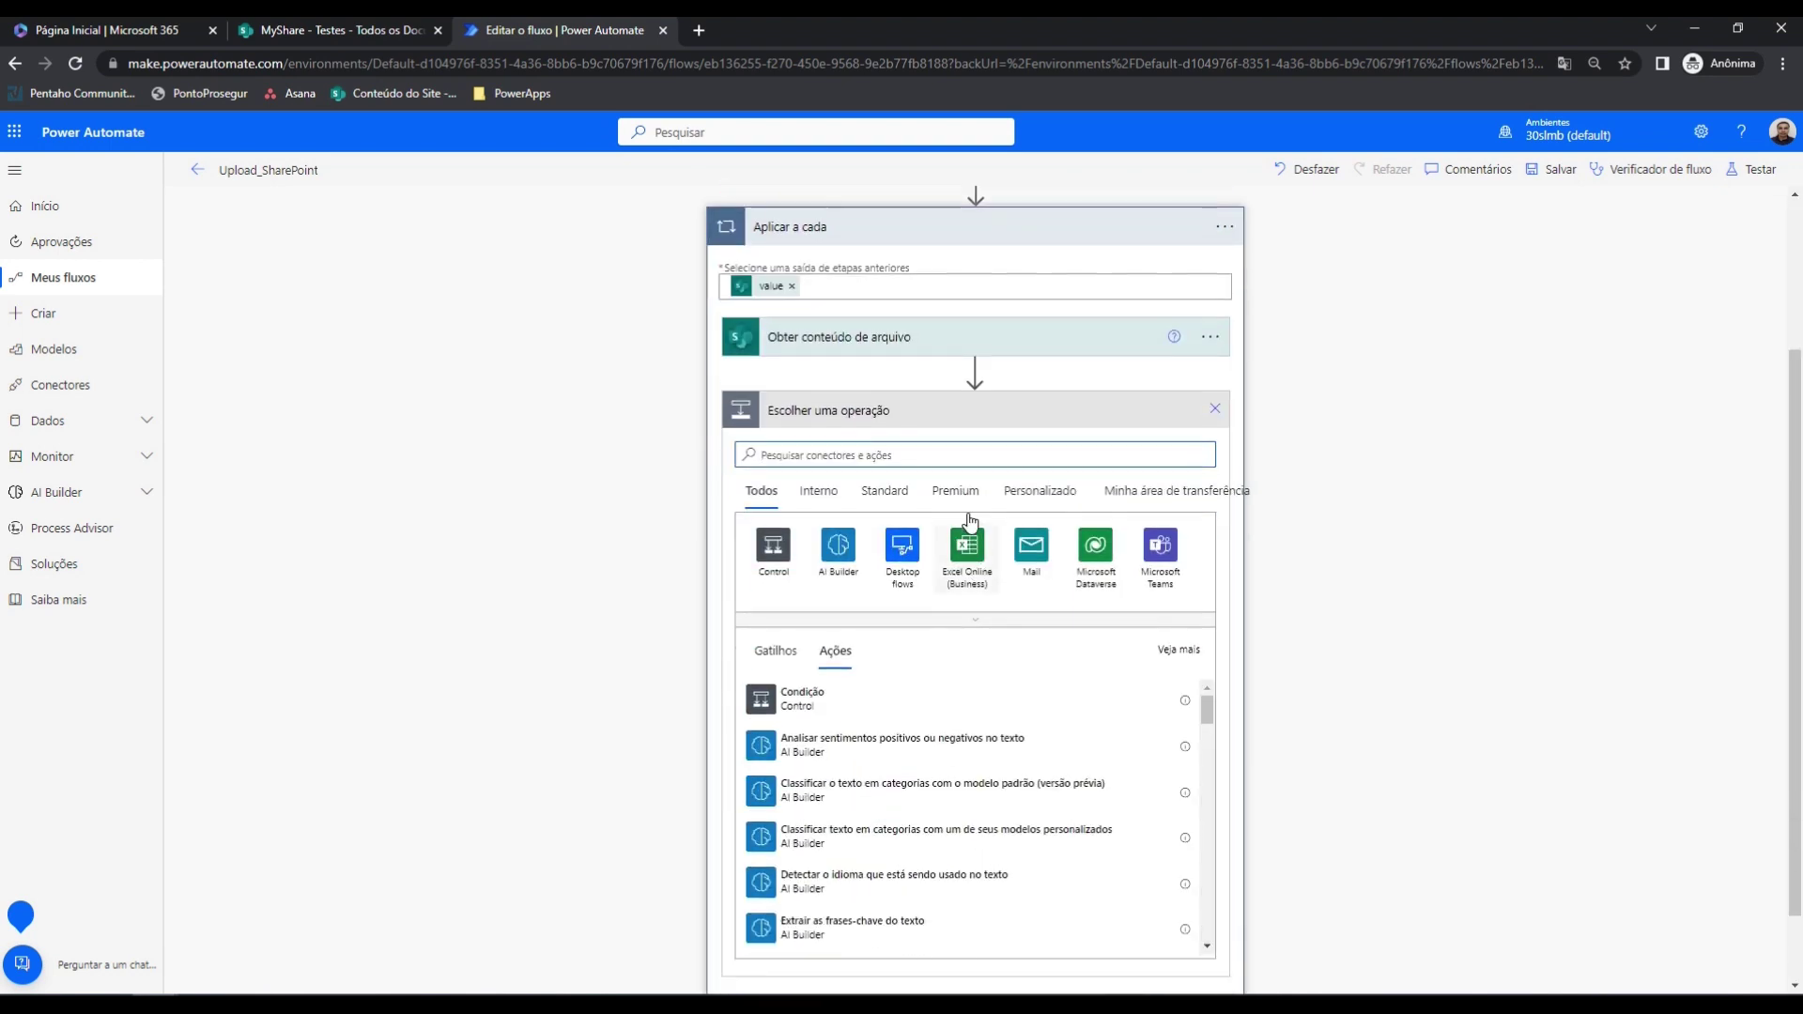
type("var")
left_click(1095, 547)
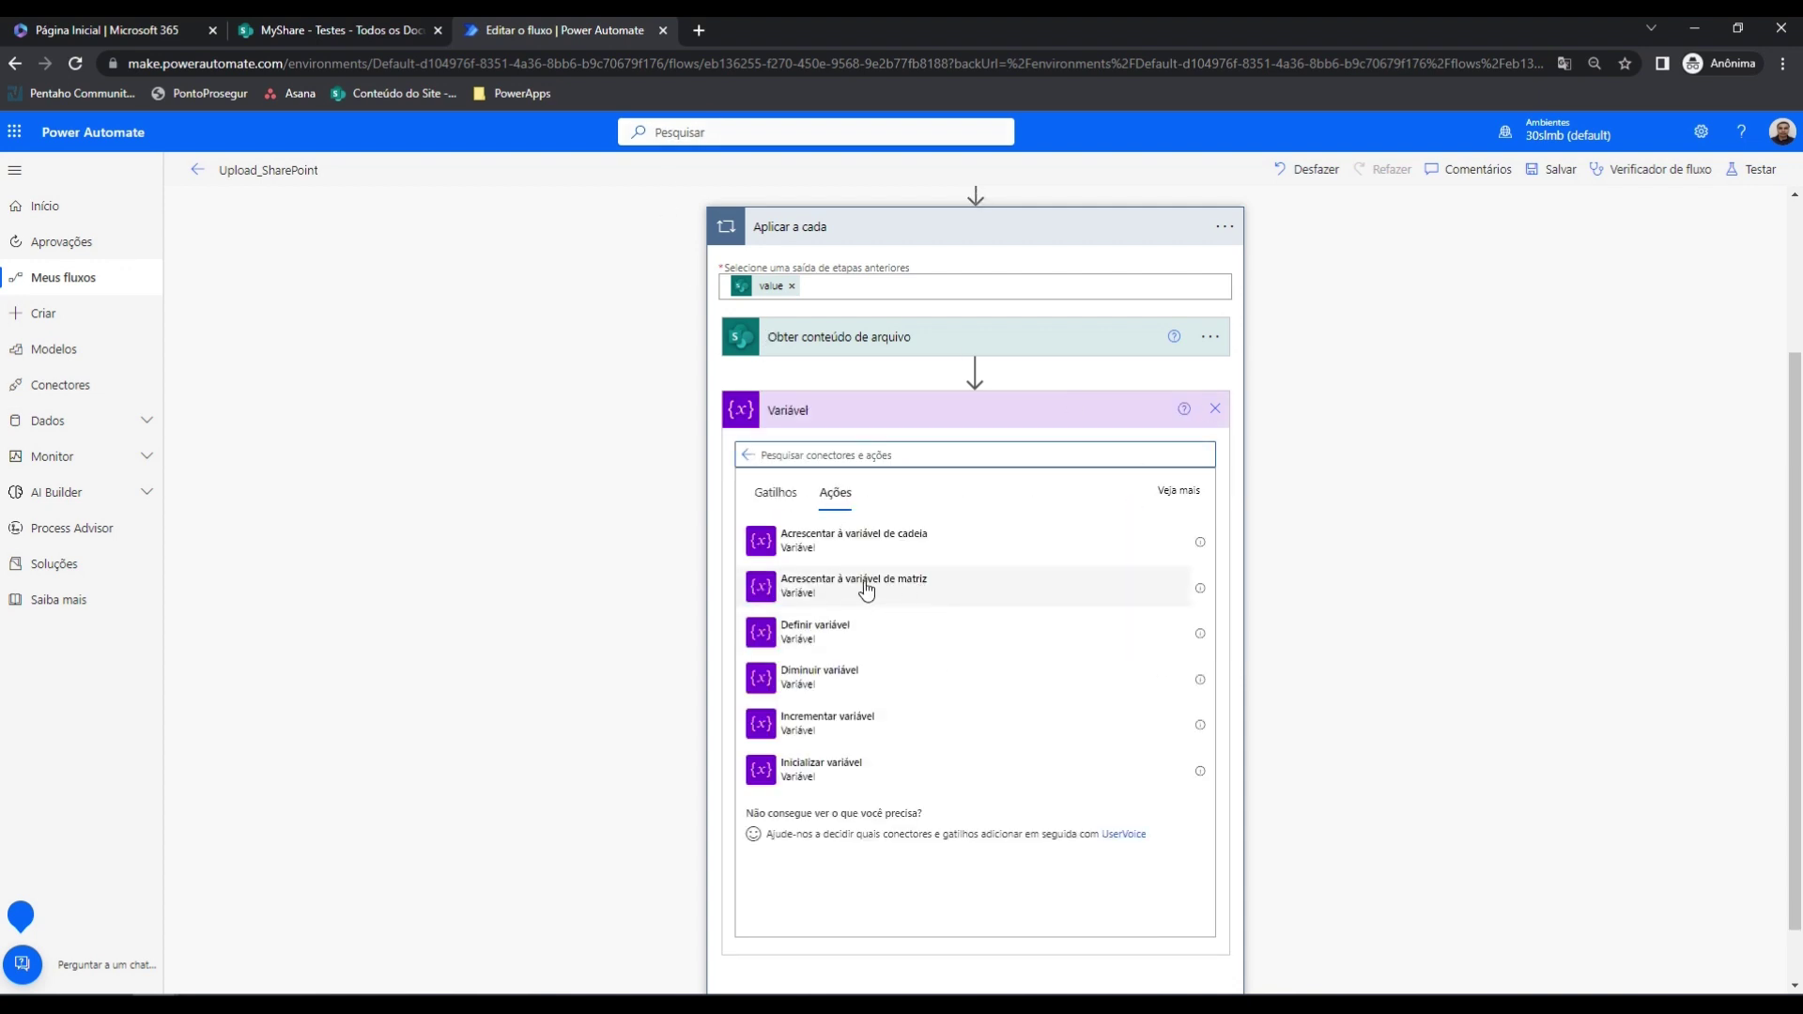
left_click(864, 590)
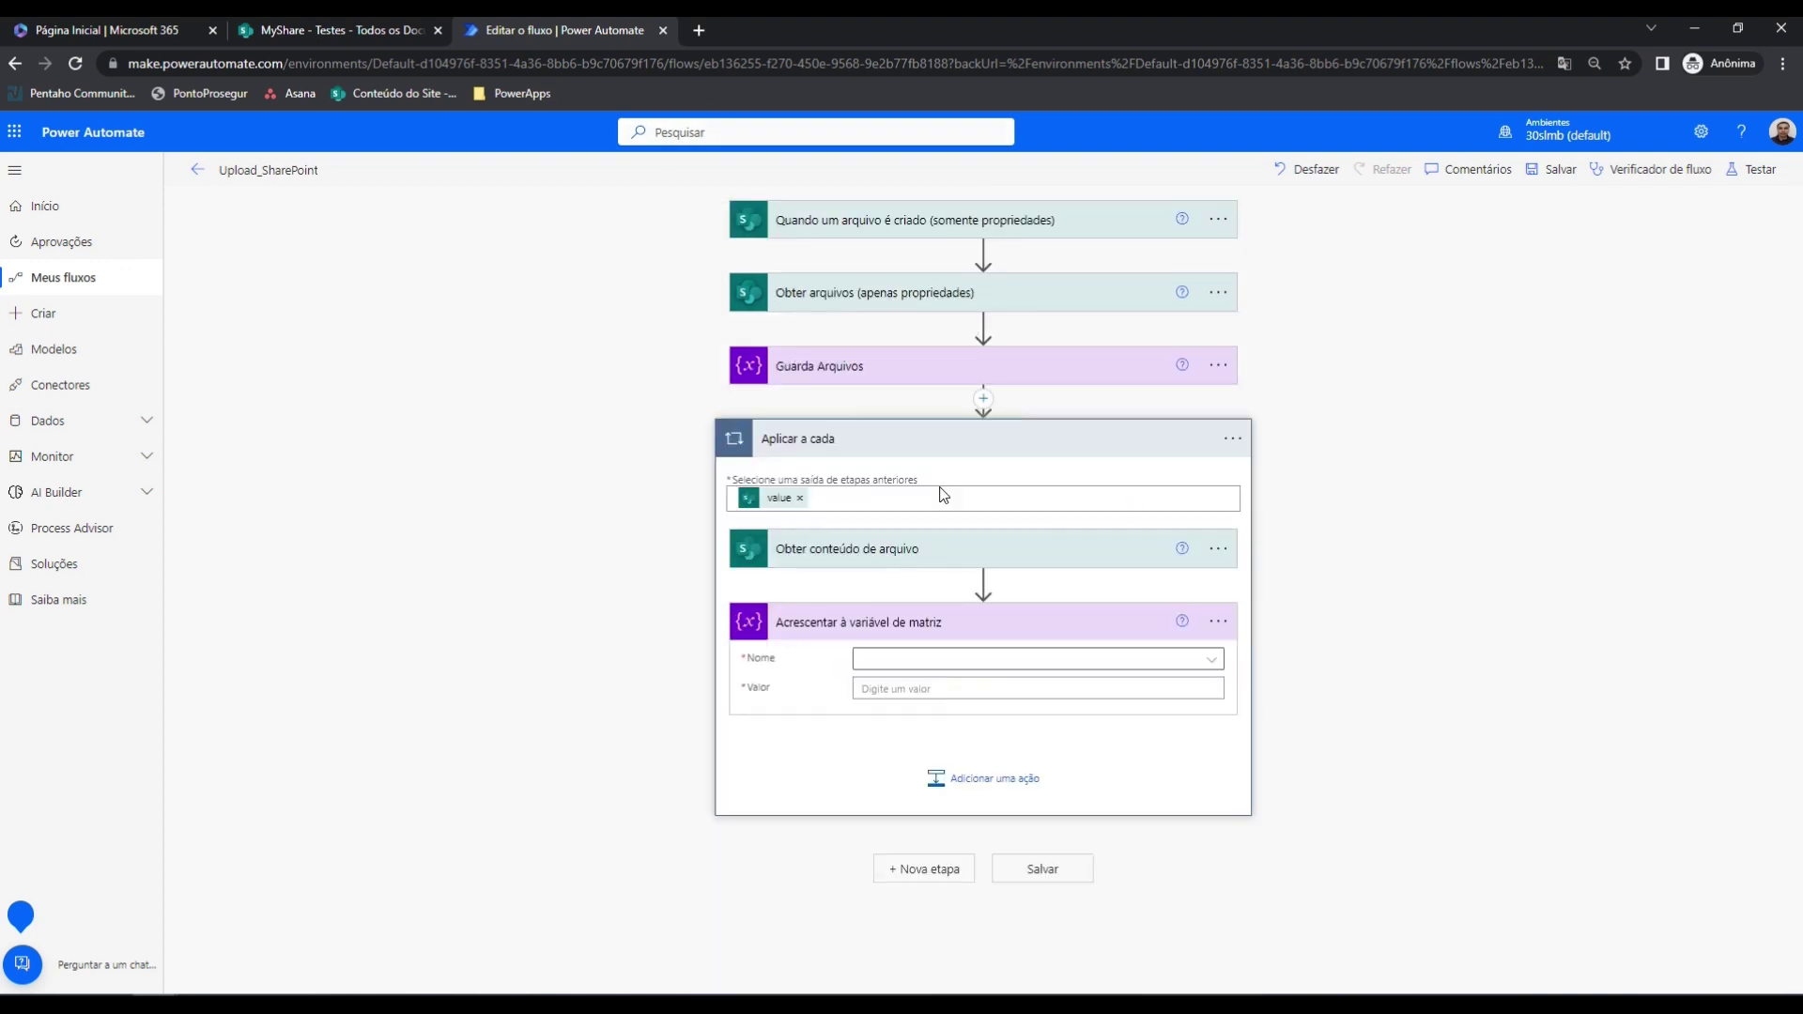
left_click(1043, 662)
left_click(891, 718)
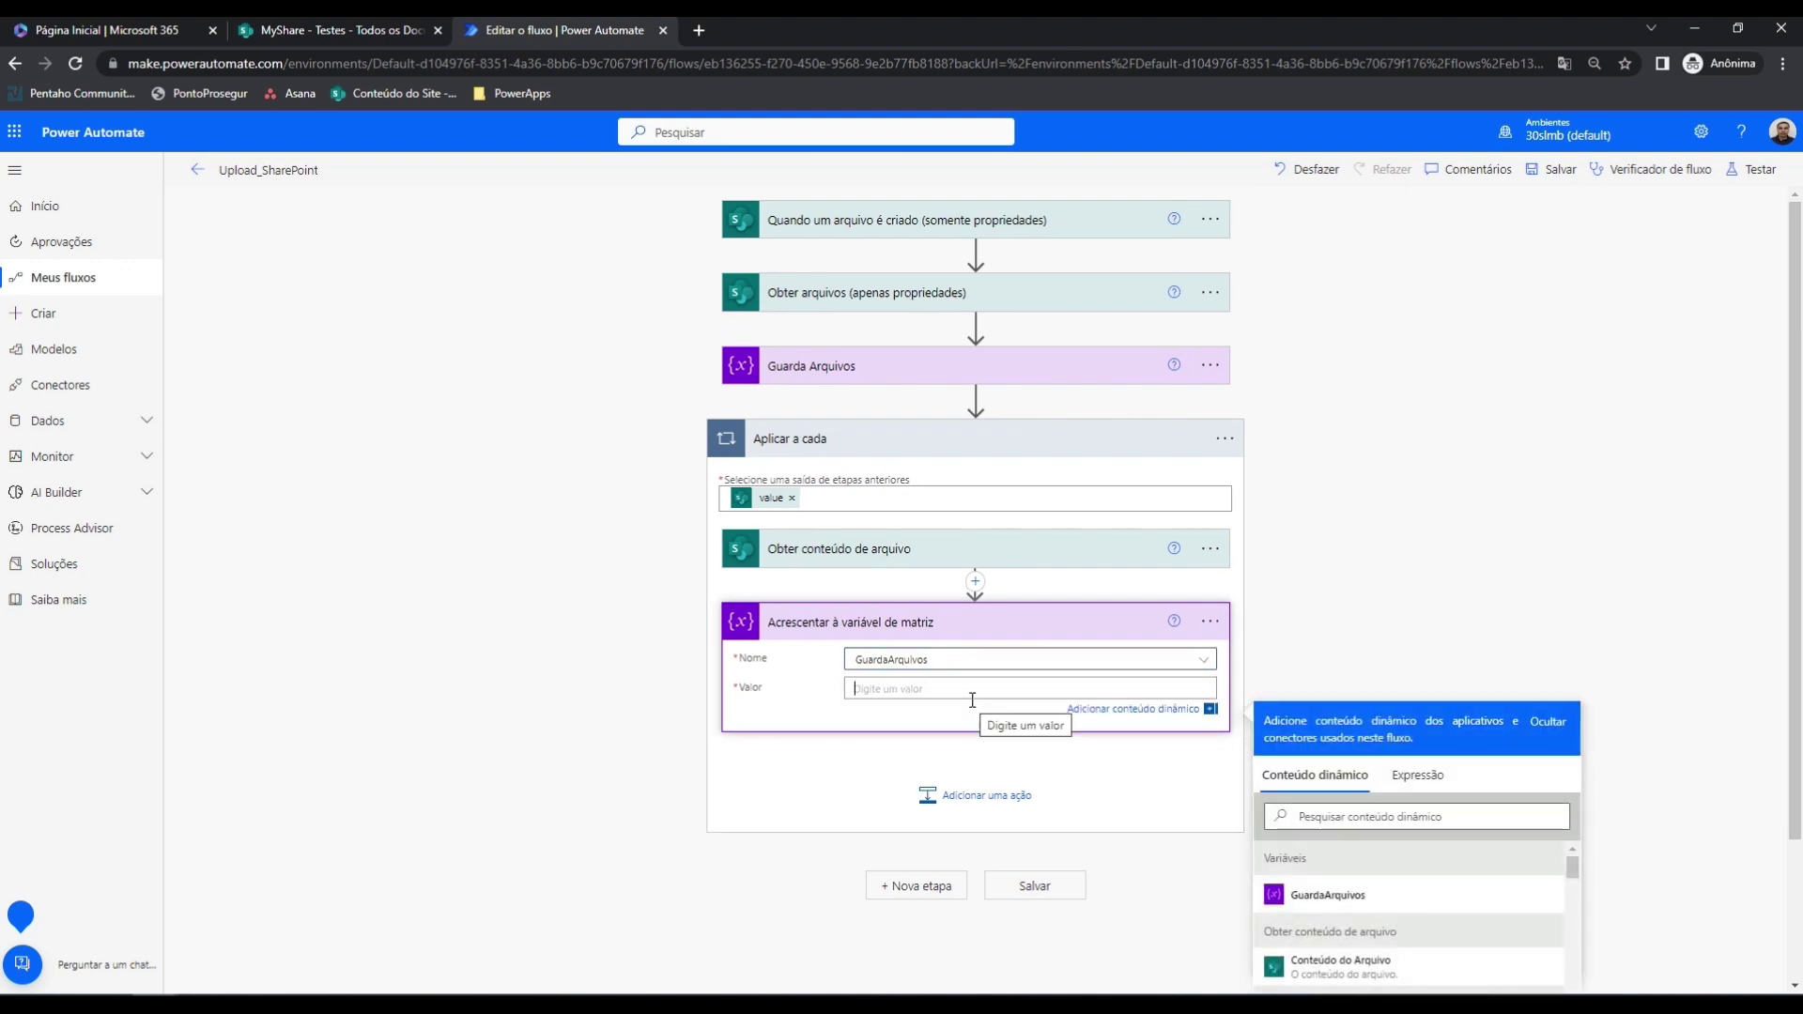
Start the append action's Valor with "Name": followed by the Nome de arquivo com extensão dynamic content from Obter arquivos
scroll(972, 700, "down", 1)
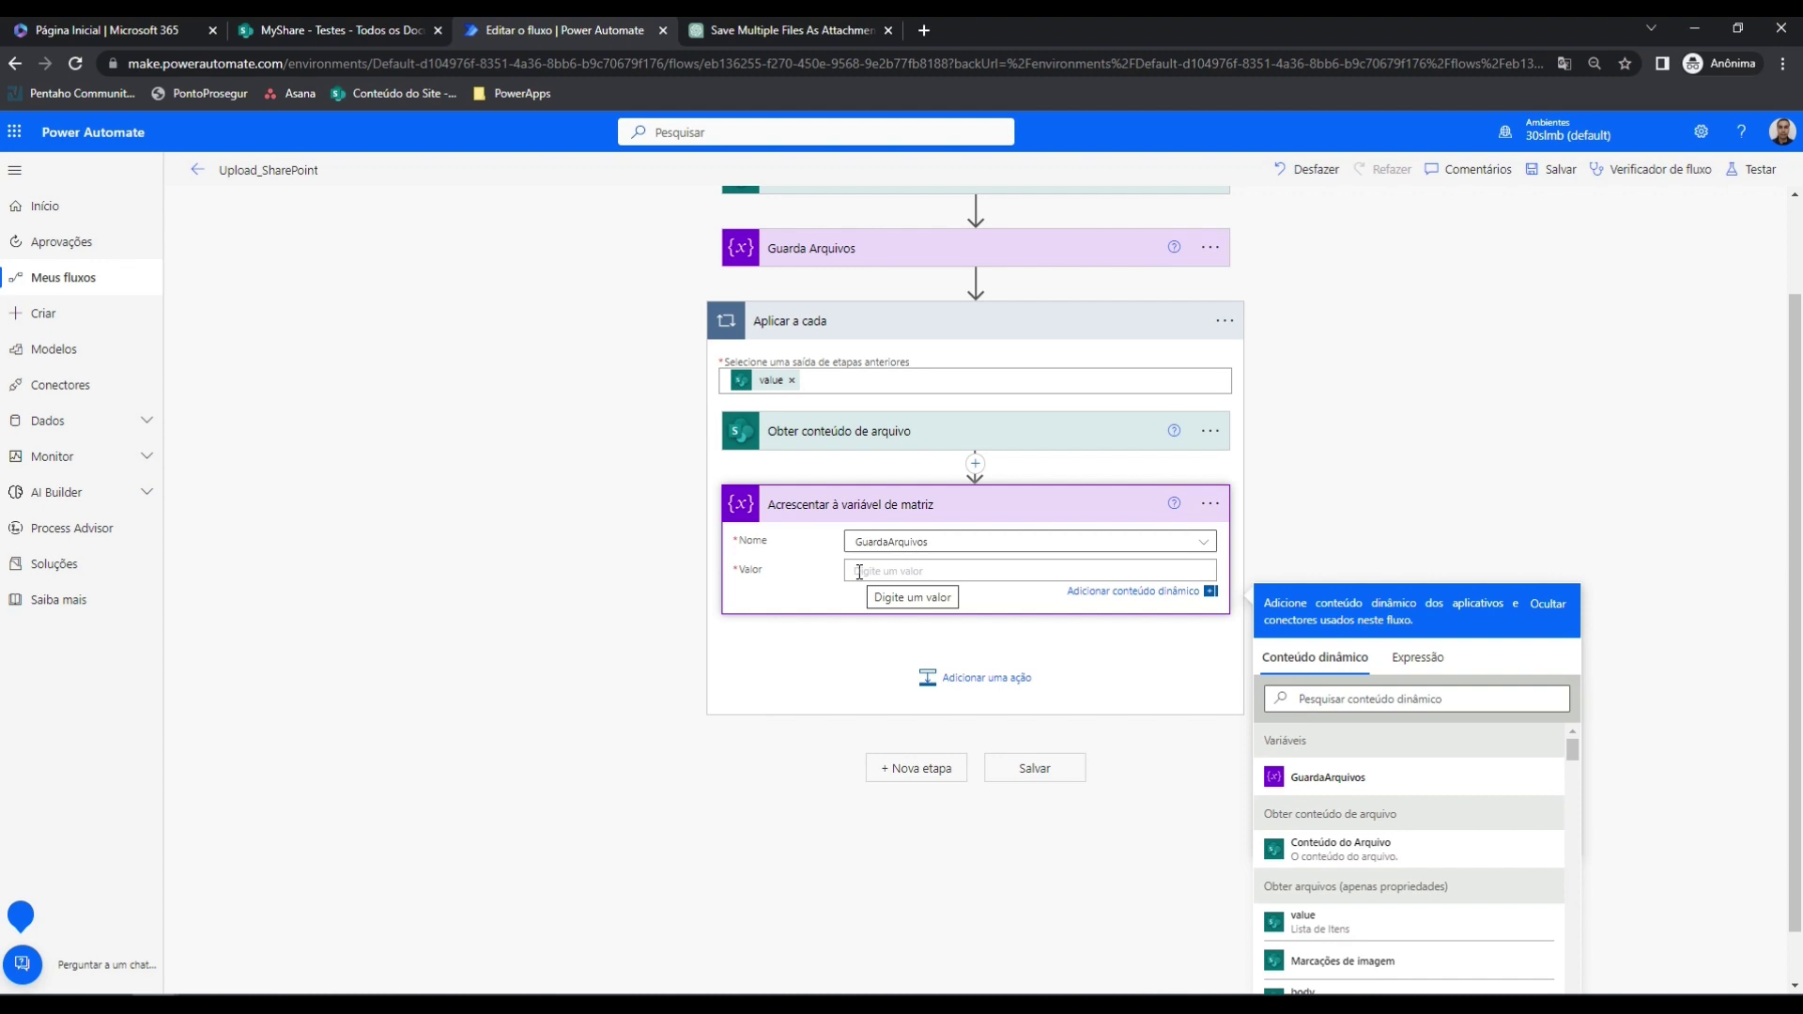
left_click(858, 572)
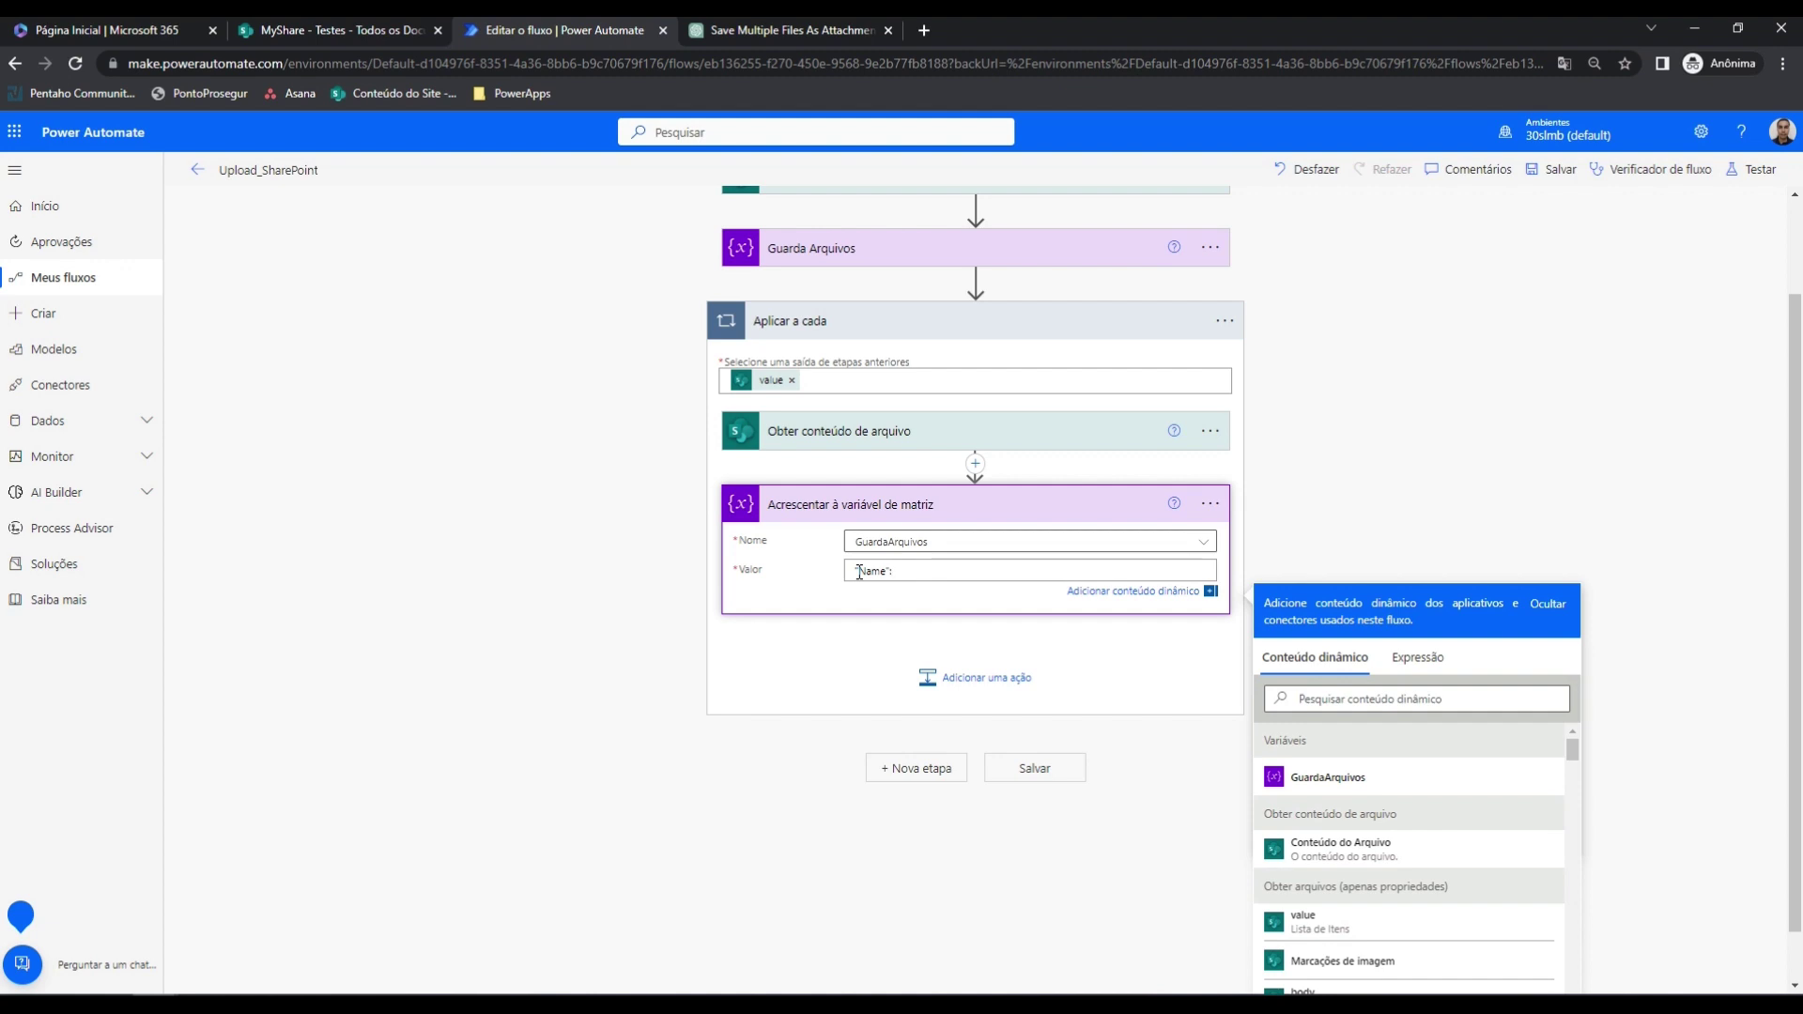
scroll(1294, 806, "down", 1)
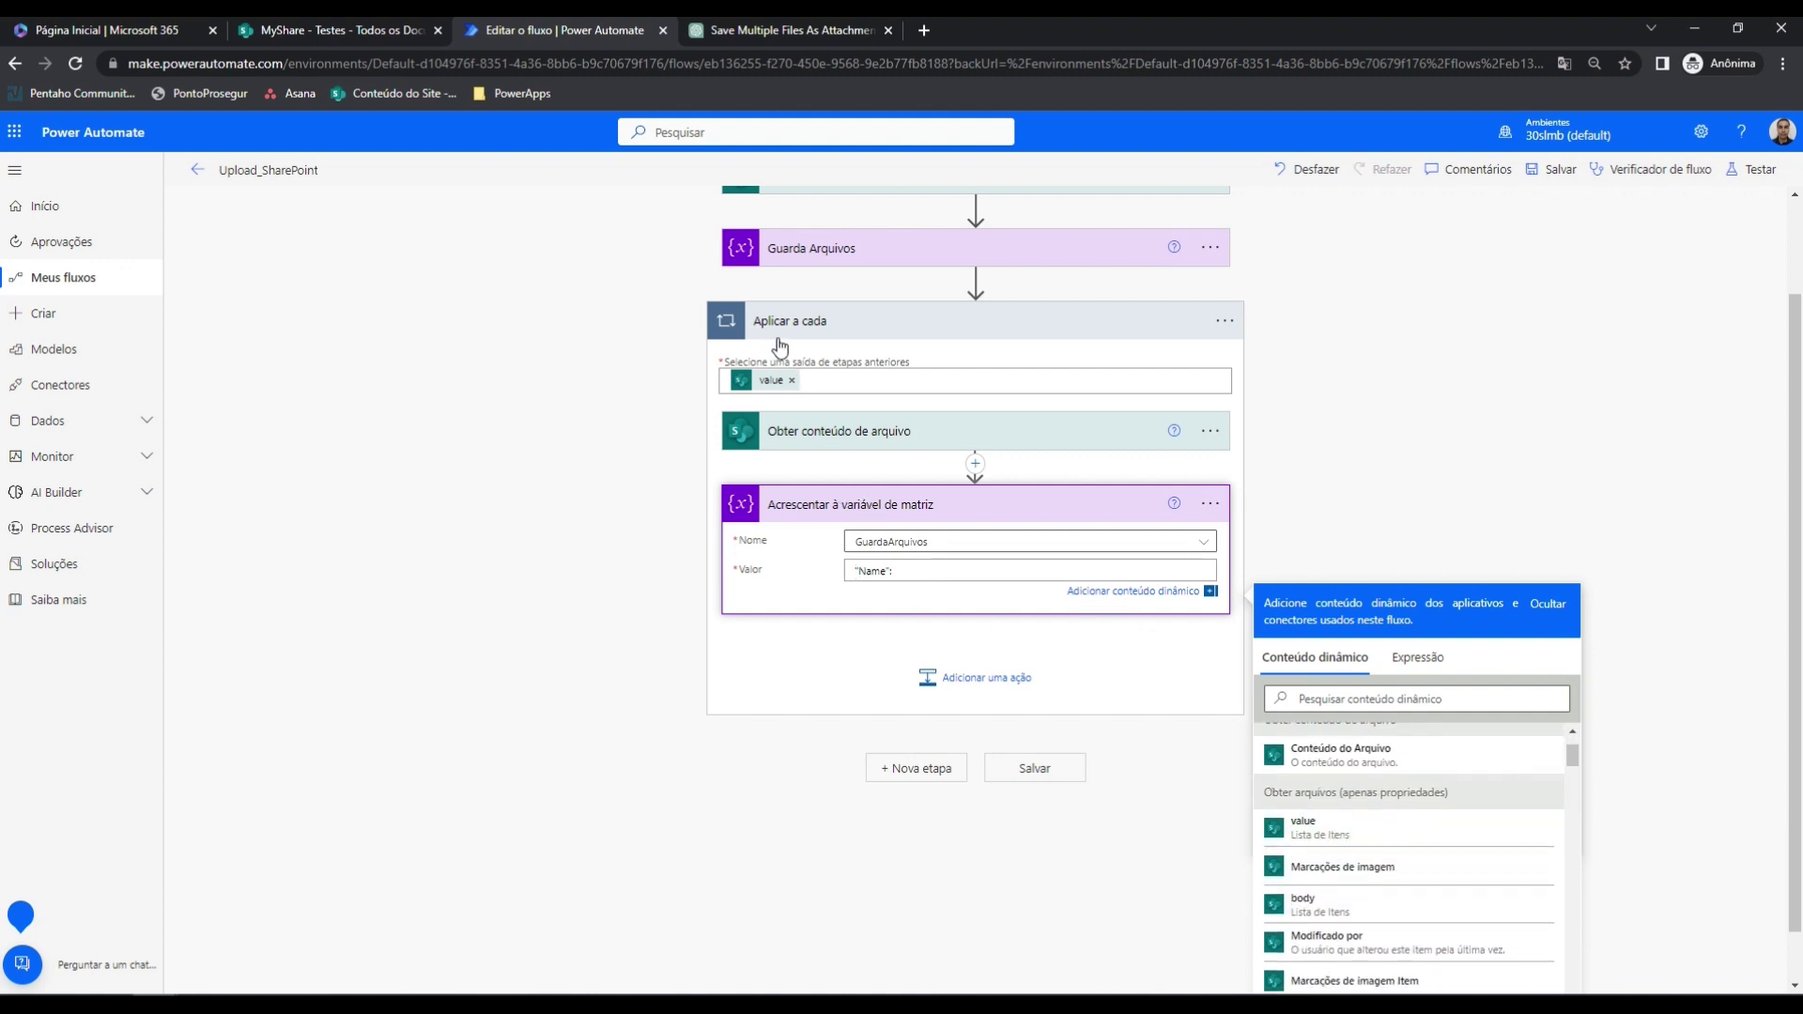
scroll(763, 336, "up", 2)
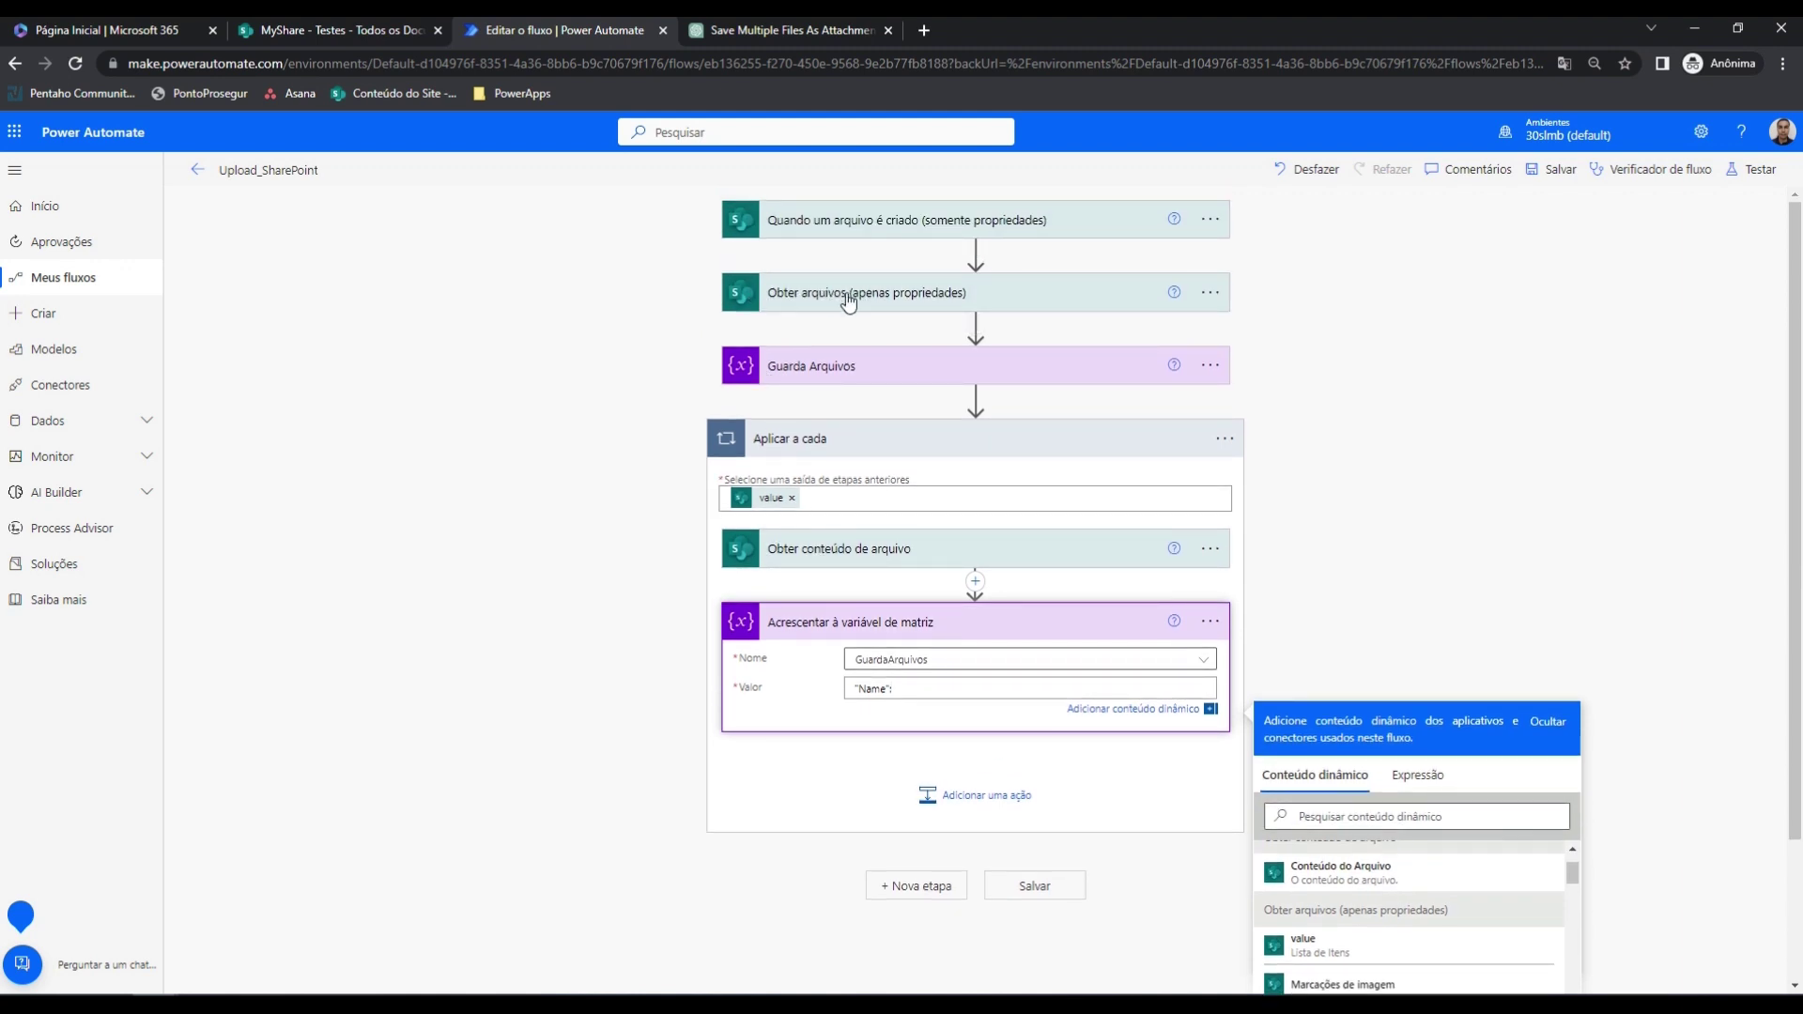
scroll(851, 291, "down", 2)
left_click(1391, 640)
type("nome")
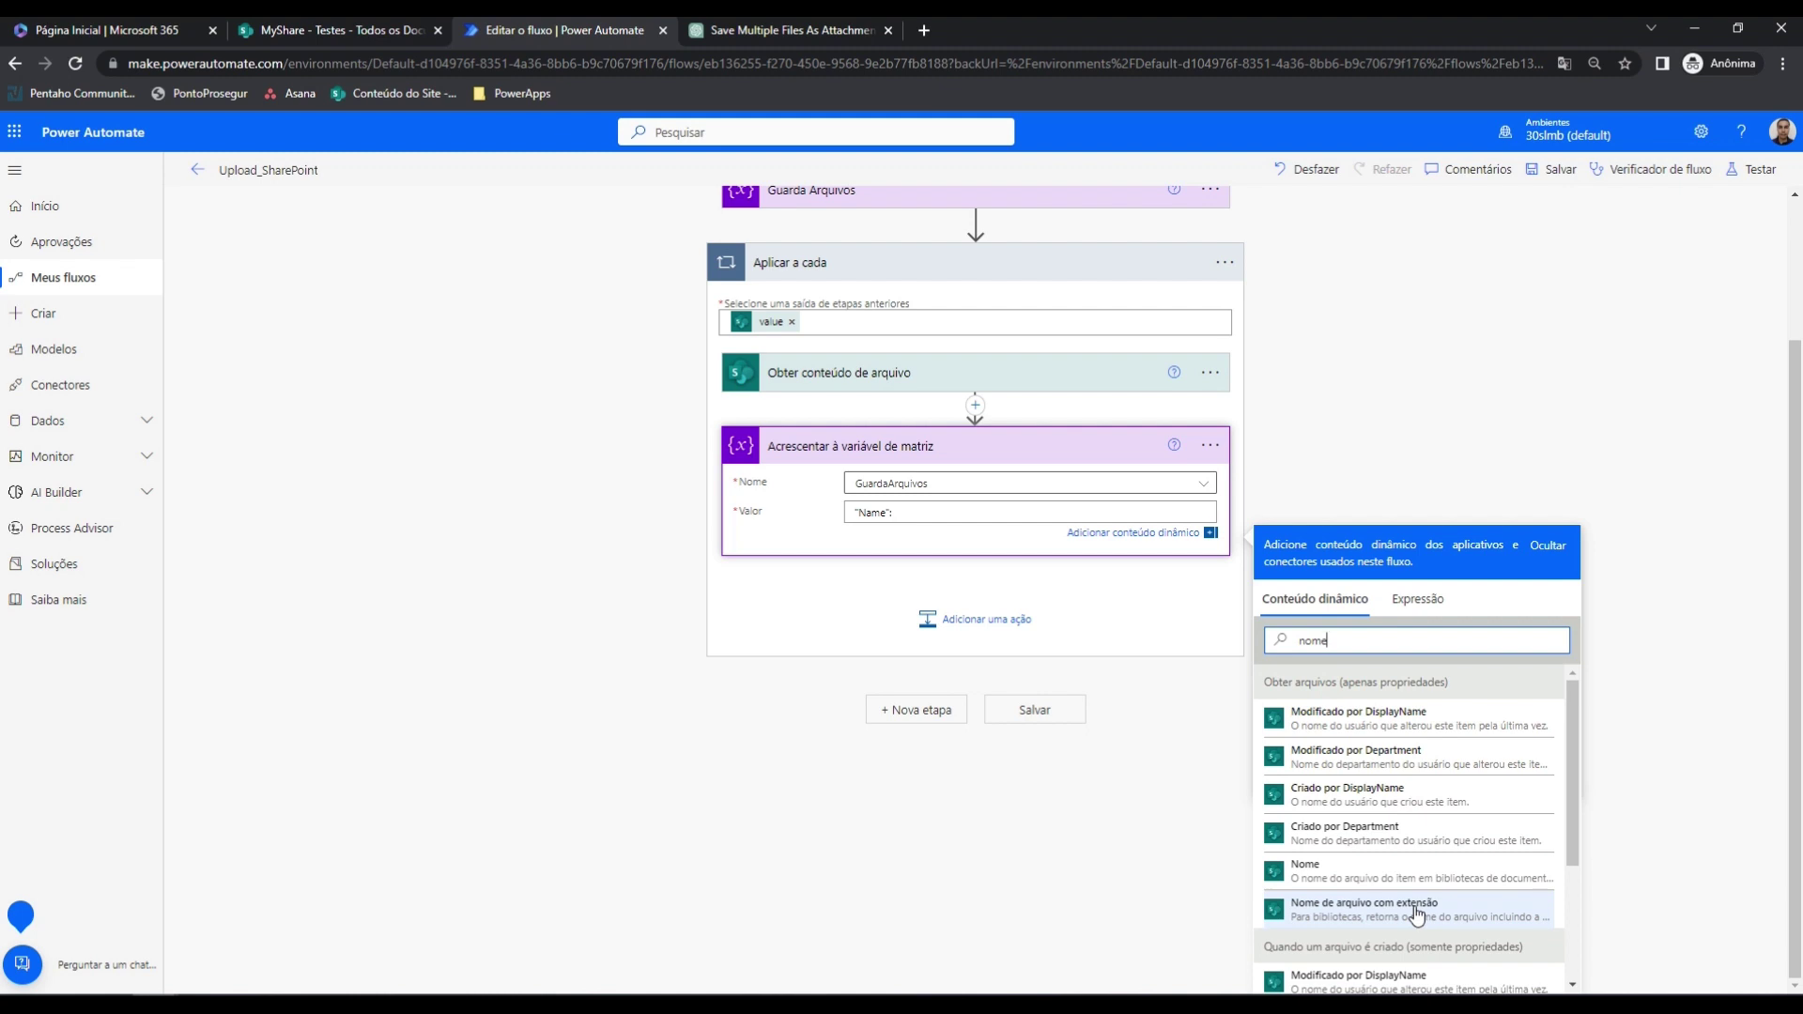
left_click(1417, 913)
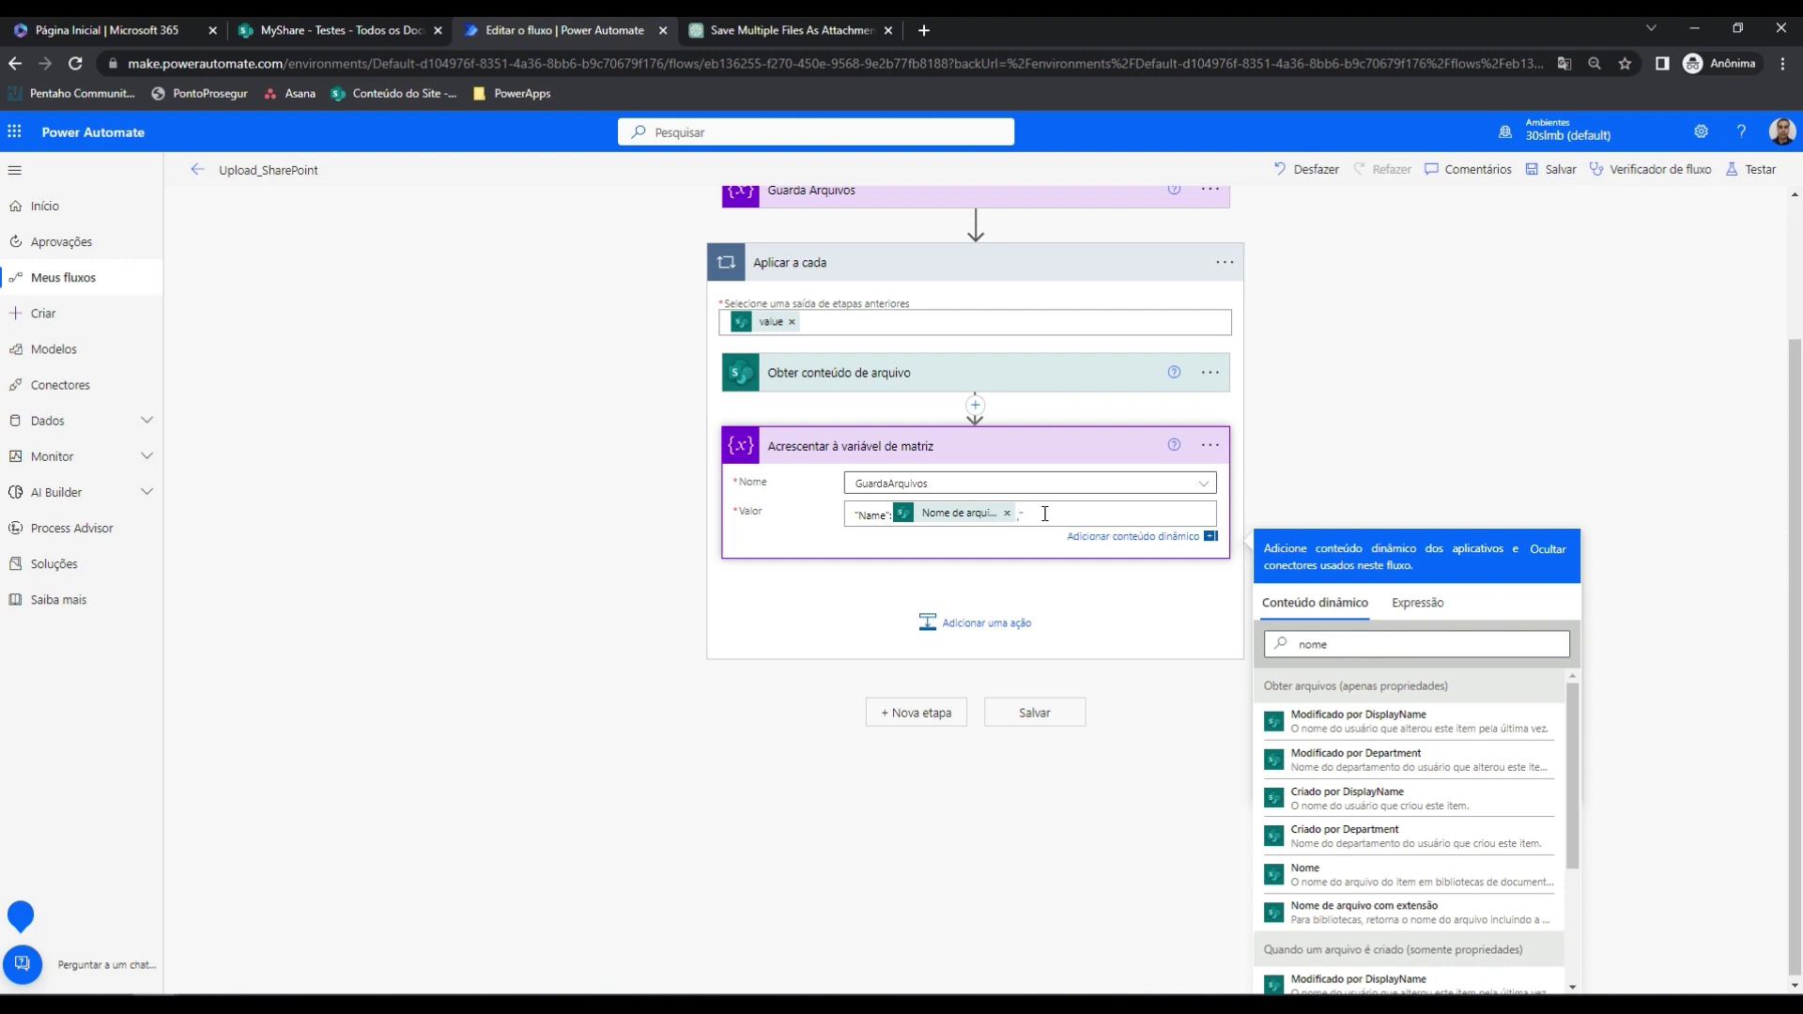
Add ,"ContentBytes": to the append value, followed by the Conteúdo do Arquivo dynamic content from Obter conteúdo de arquivo
type(",\"ContentBytes\":")
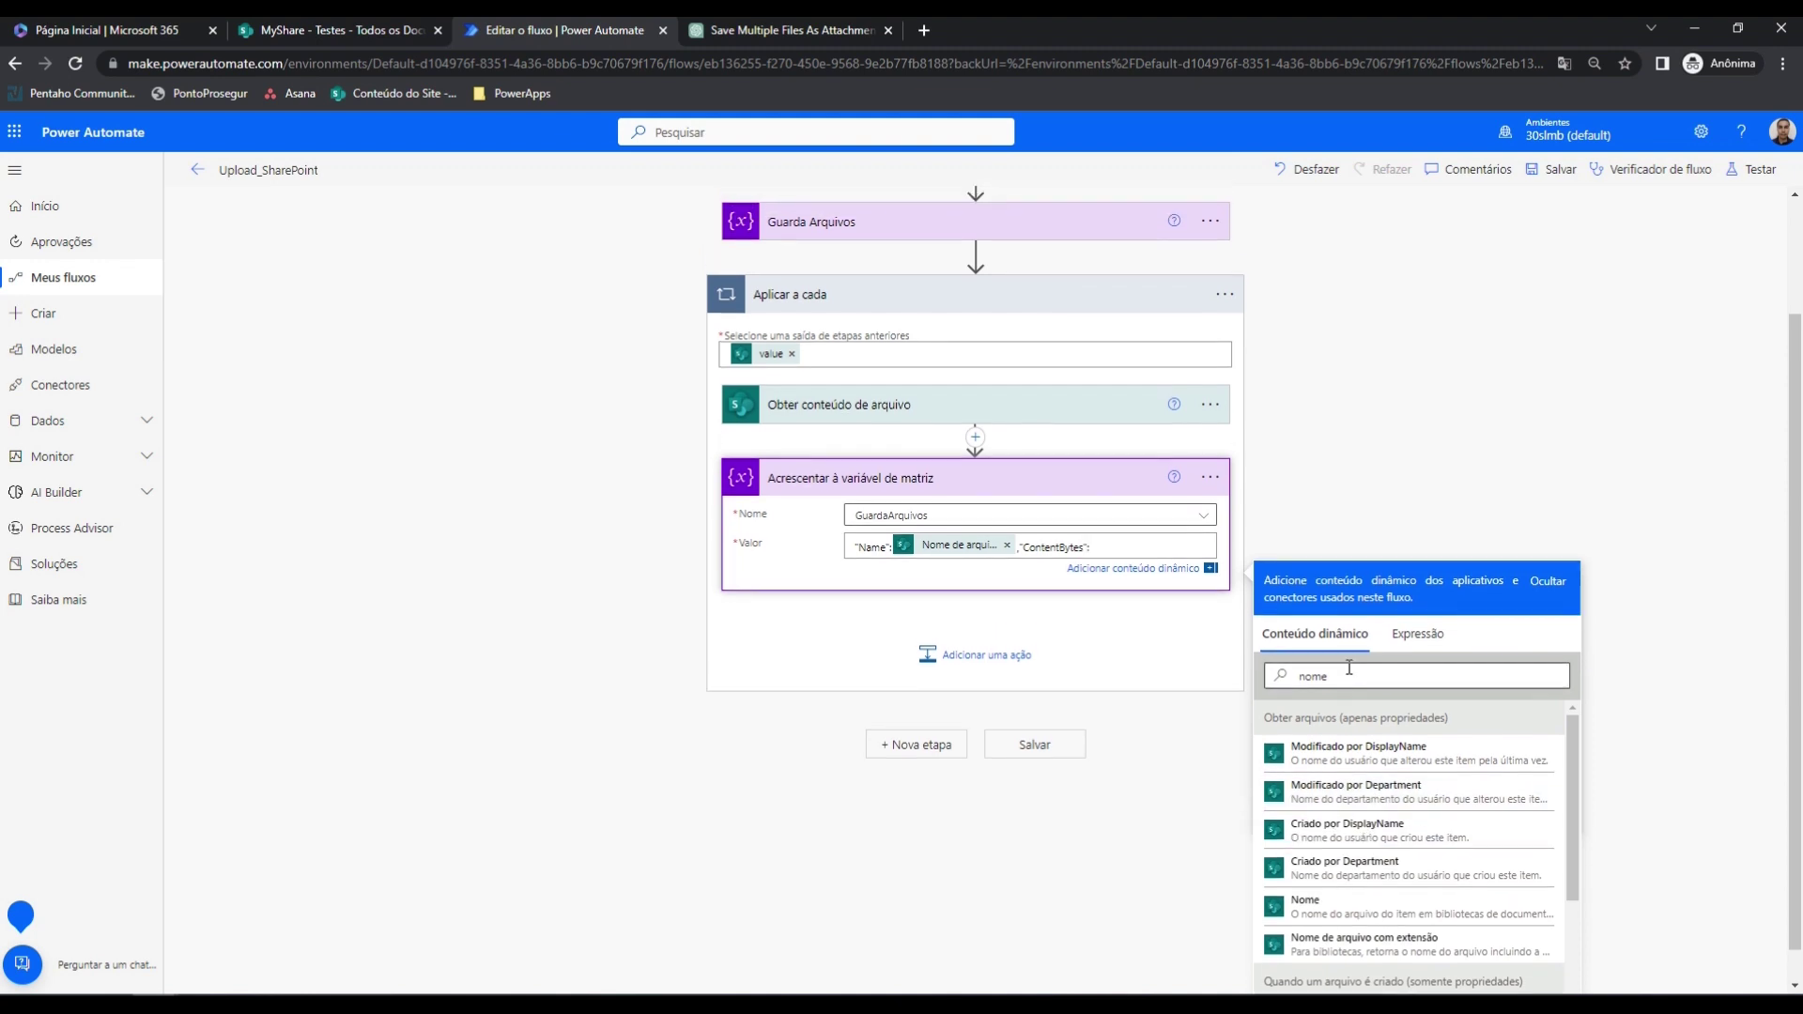
triple_click(1326, 692)
left_click(1326, 693)
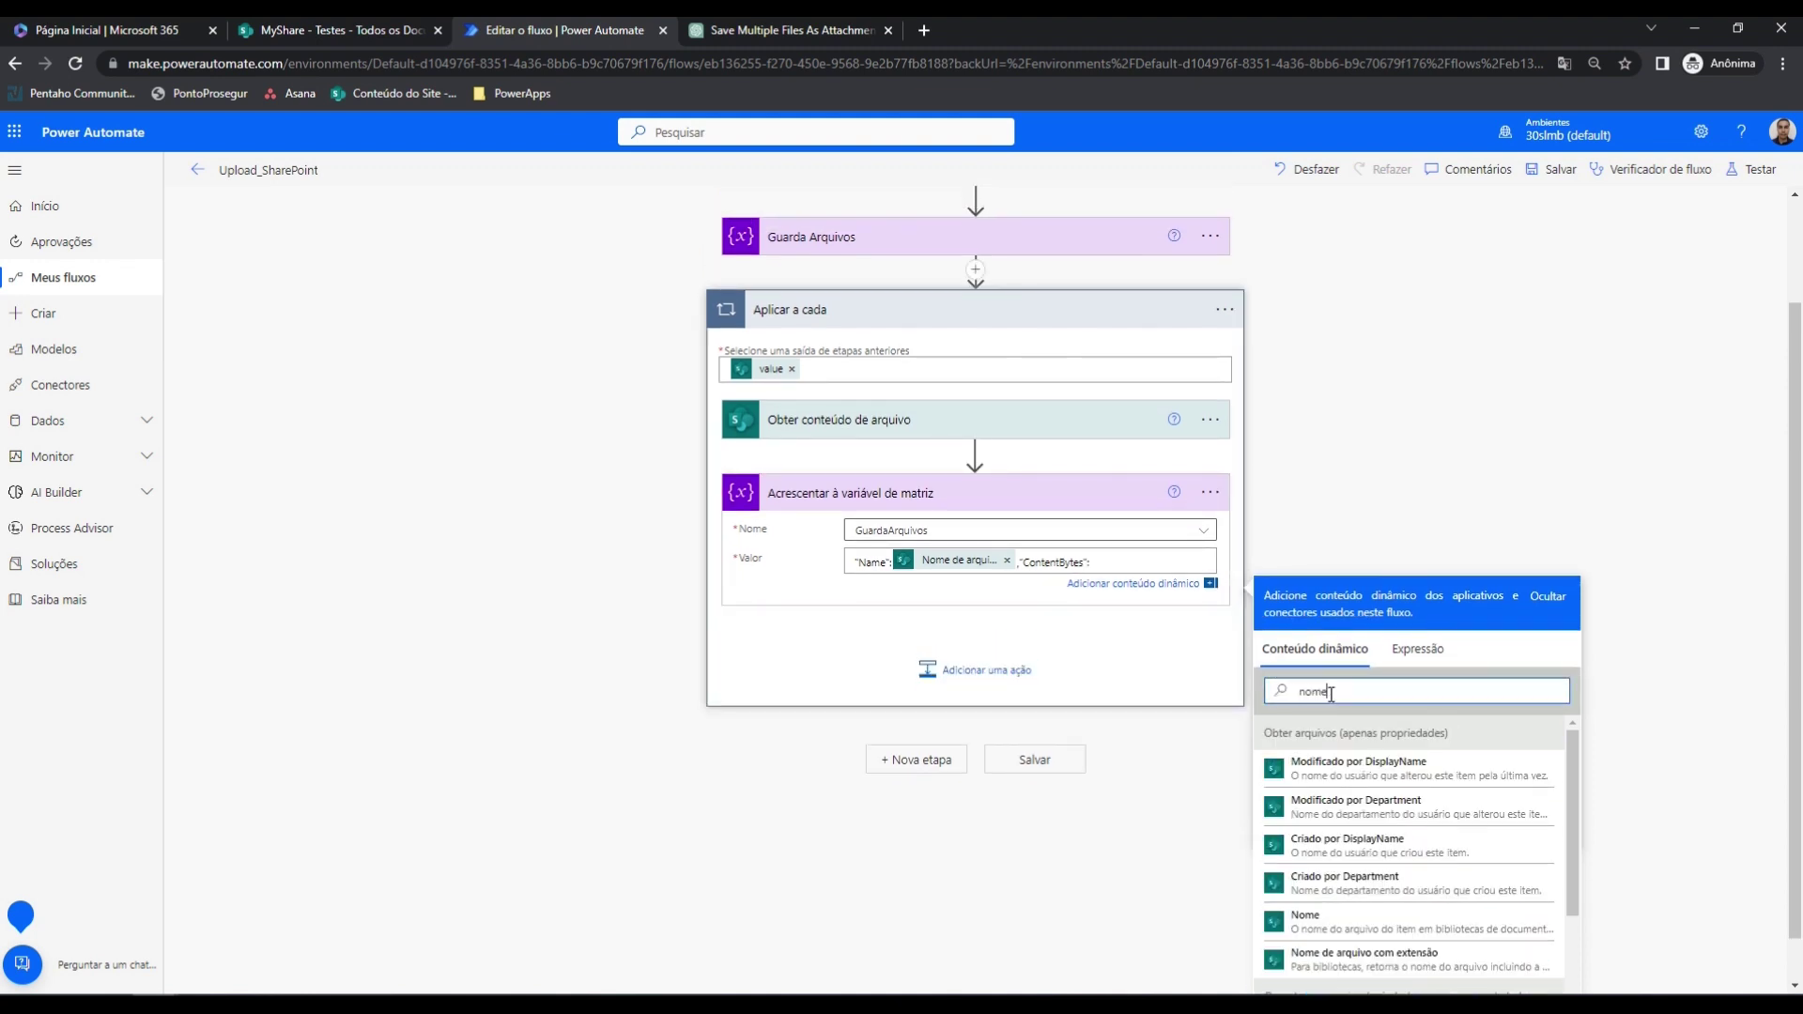
key("BackSpace")
key("BackSpace")
key("BackSpace")
key("BackSpace")
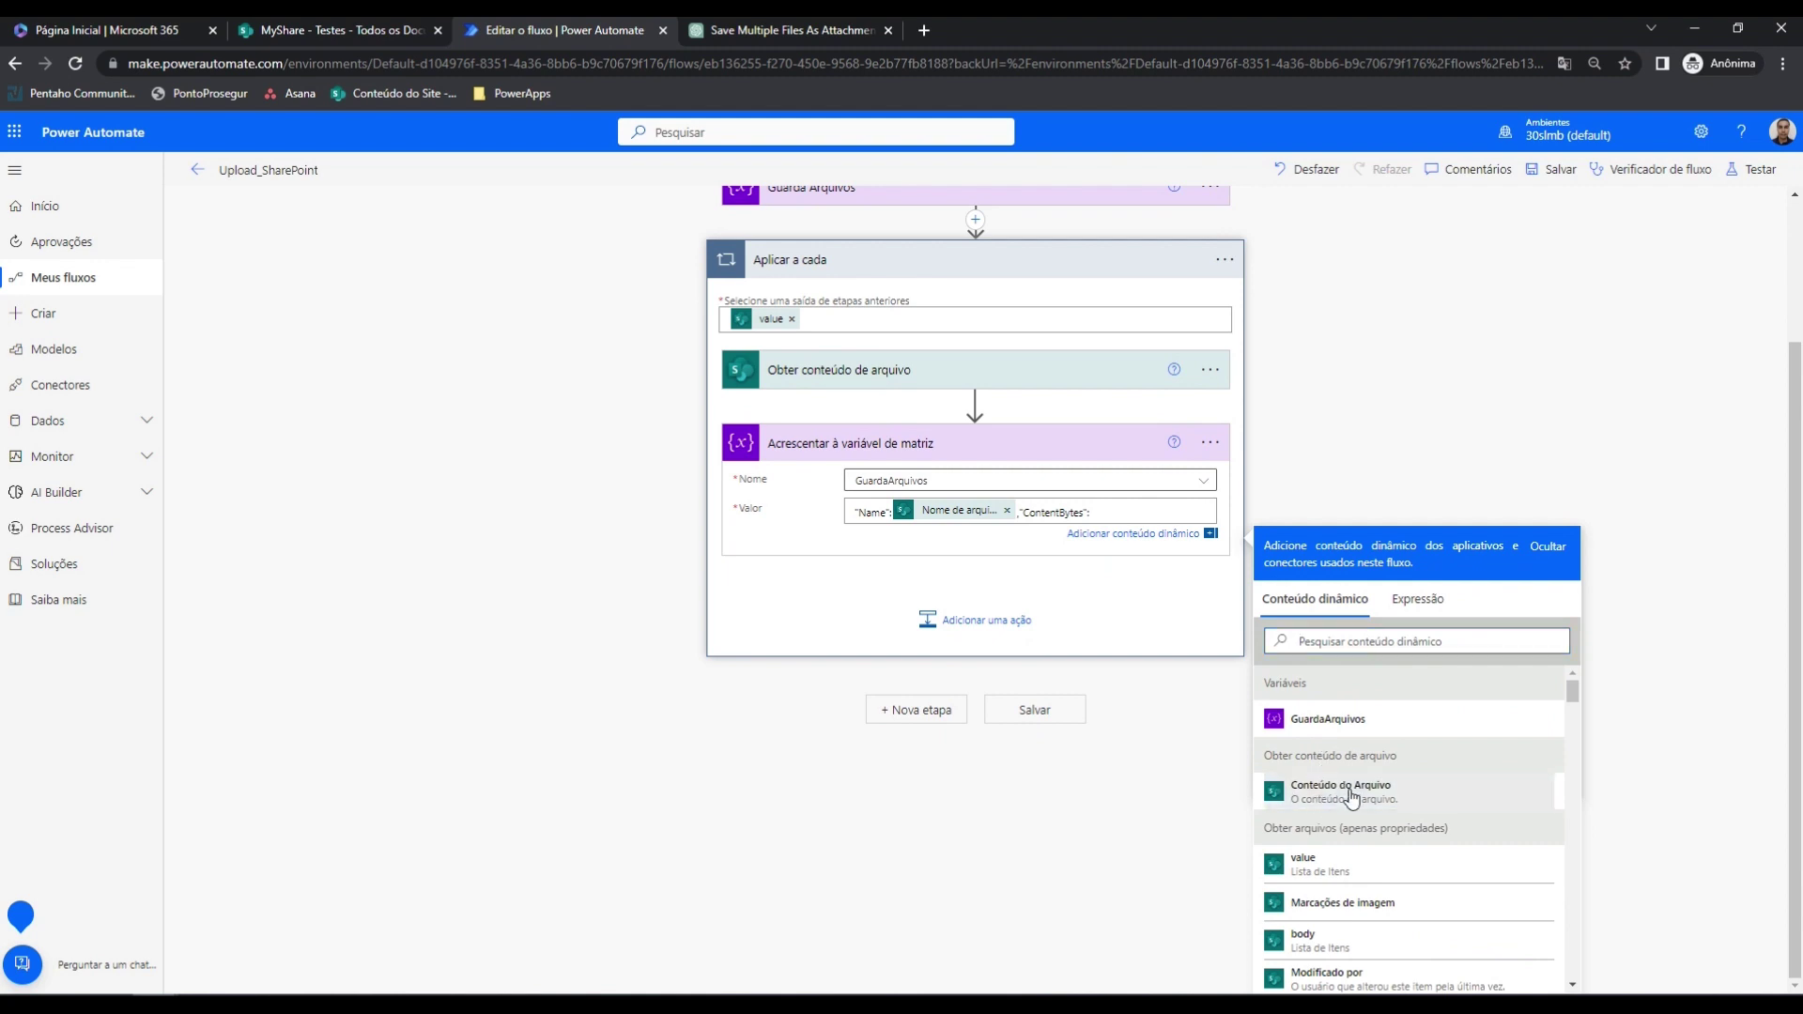
left_click(1344, 790)
Enclose the Name and ContentBytes entries in curly braces, with the opening and closing brace each on its own line
left_click(864, 690)
left_click(865, 690)
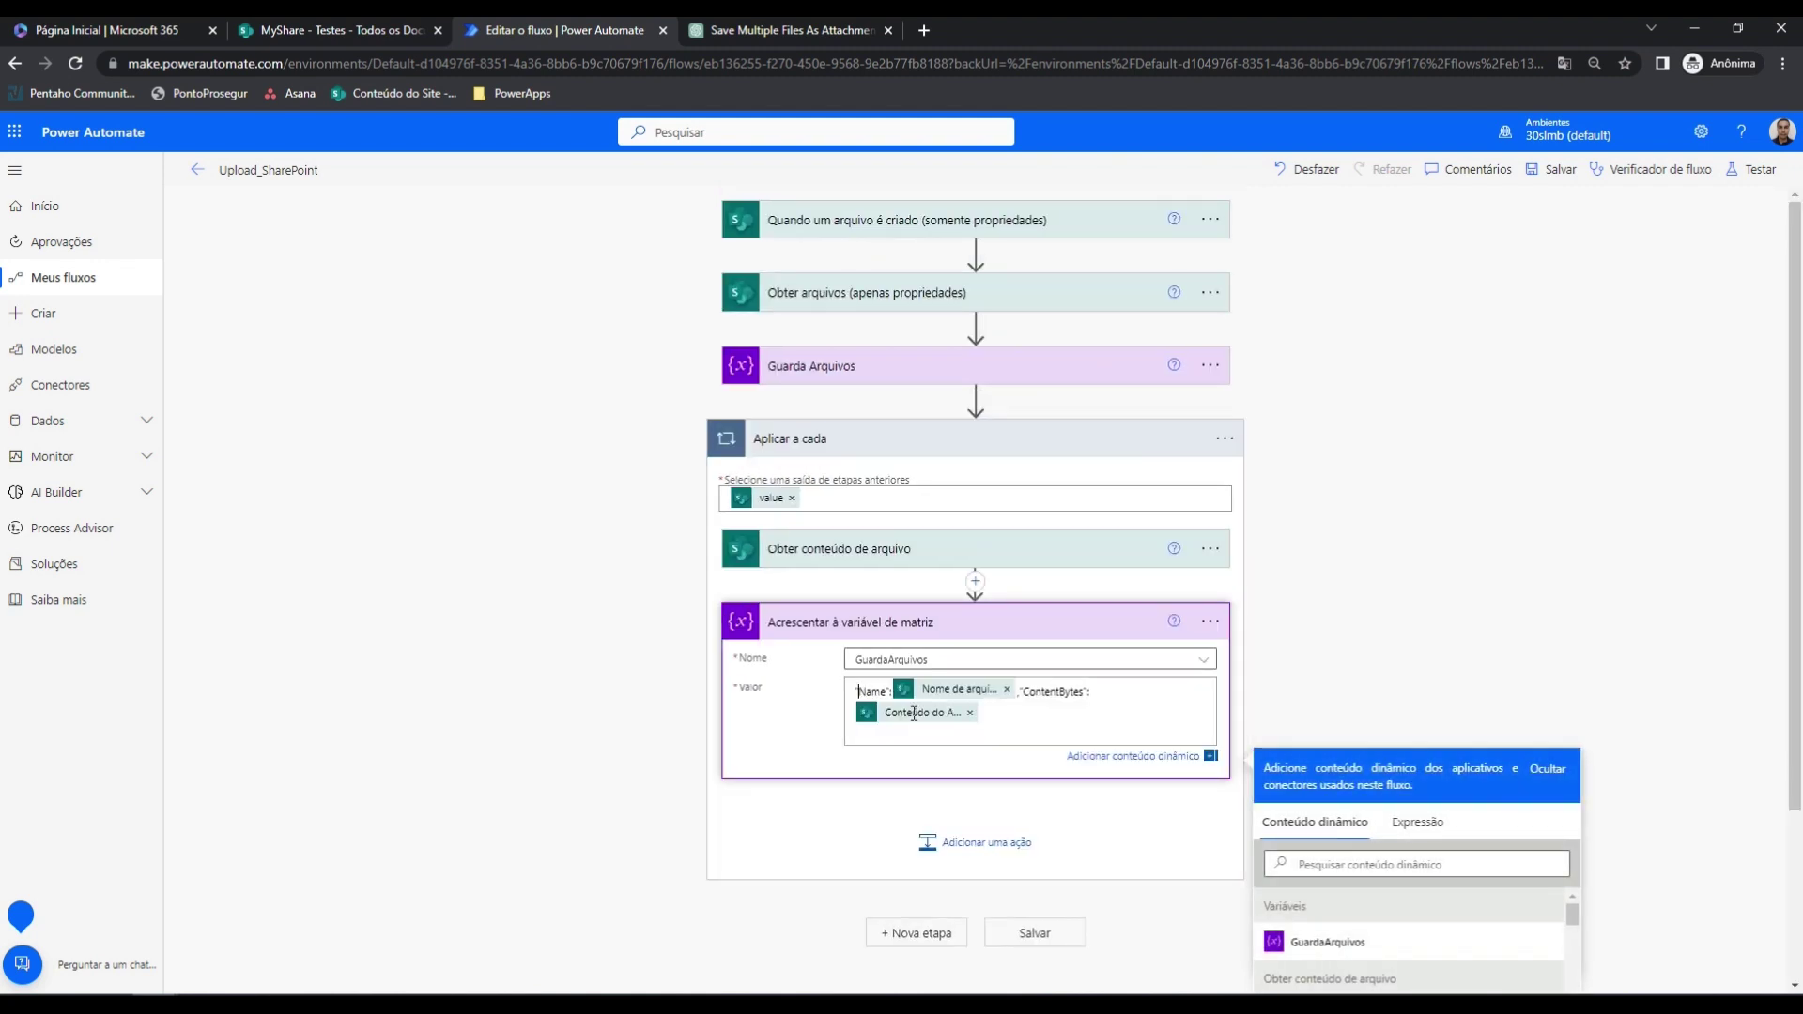
key("Return")
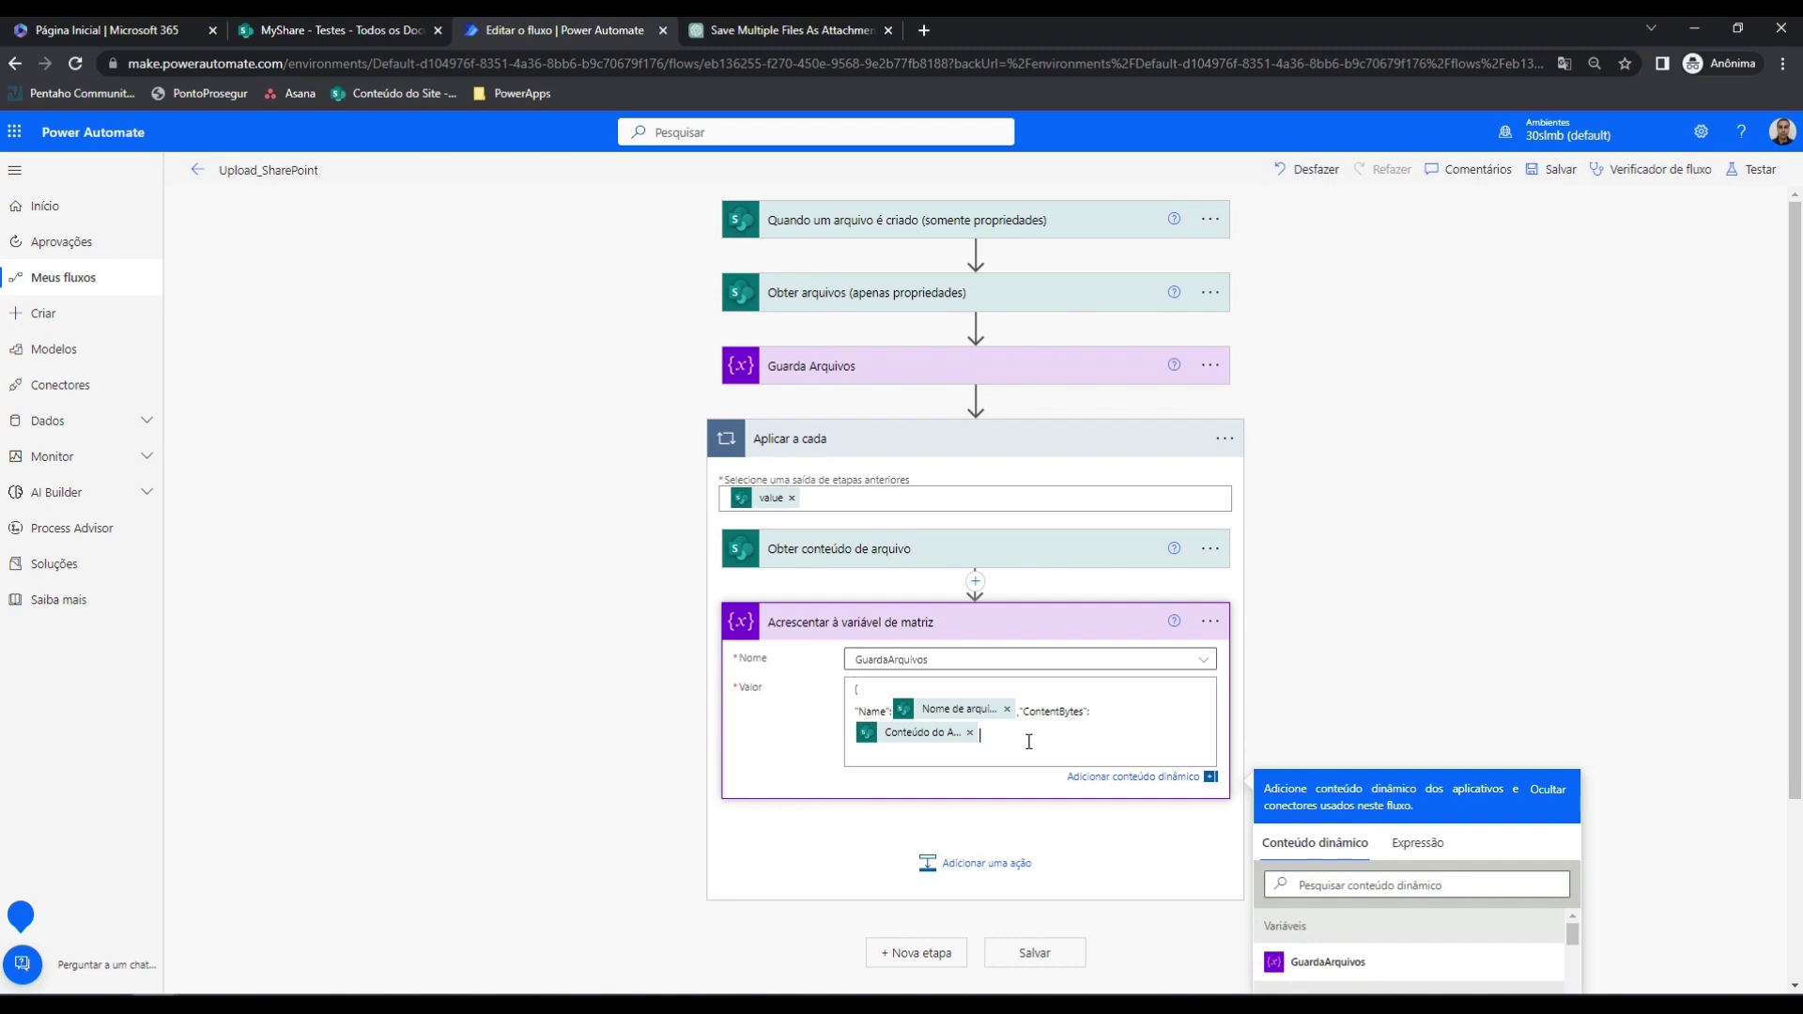
key("Return")
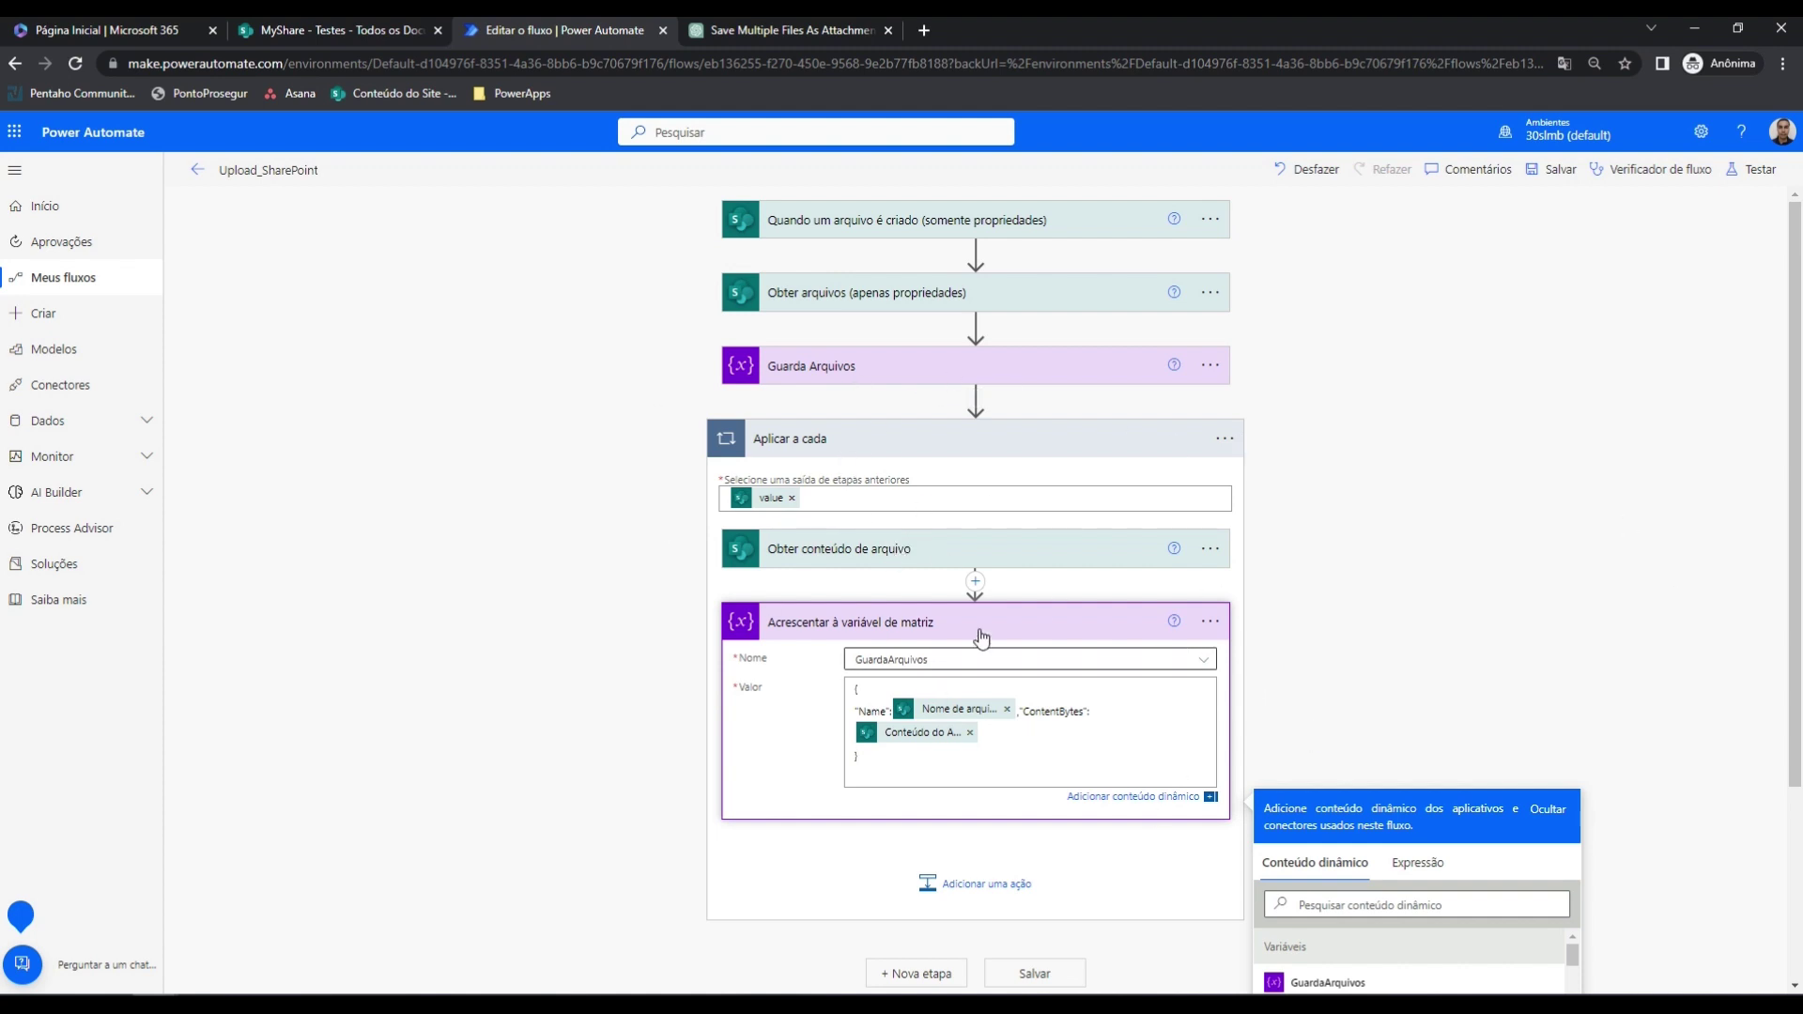
Add the Office 365 Outlook action Enviar um email (V2) as a new step after the Aplicar a cada loop
scroll(873, 573, "down", 3)
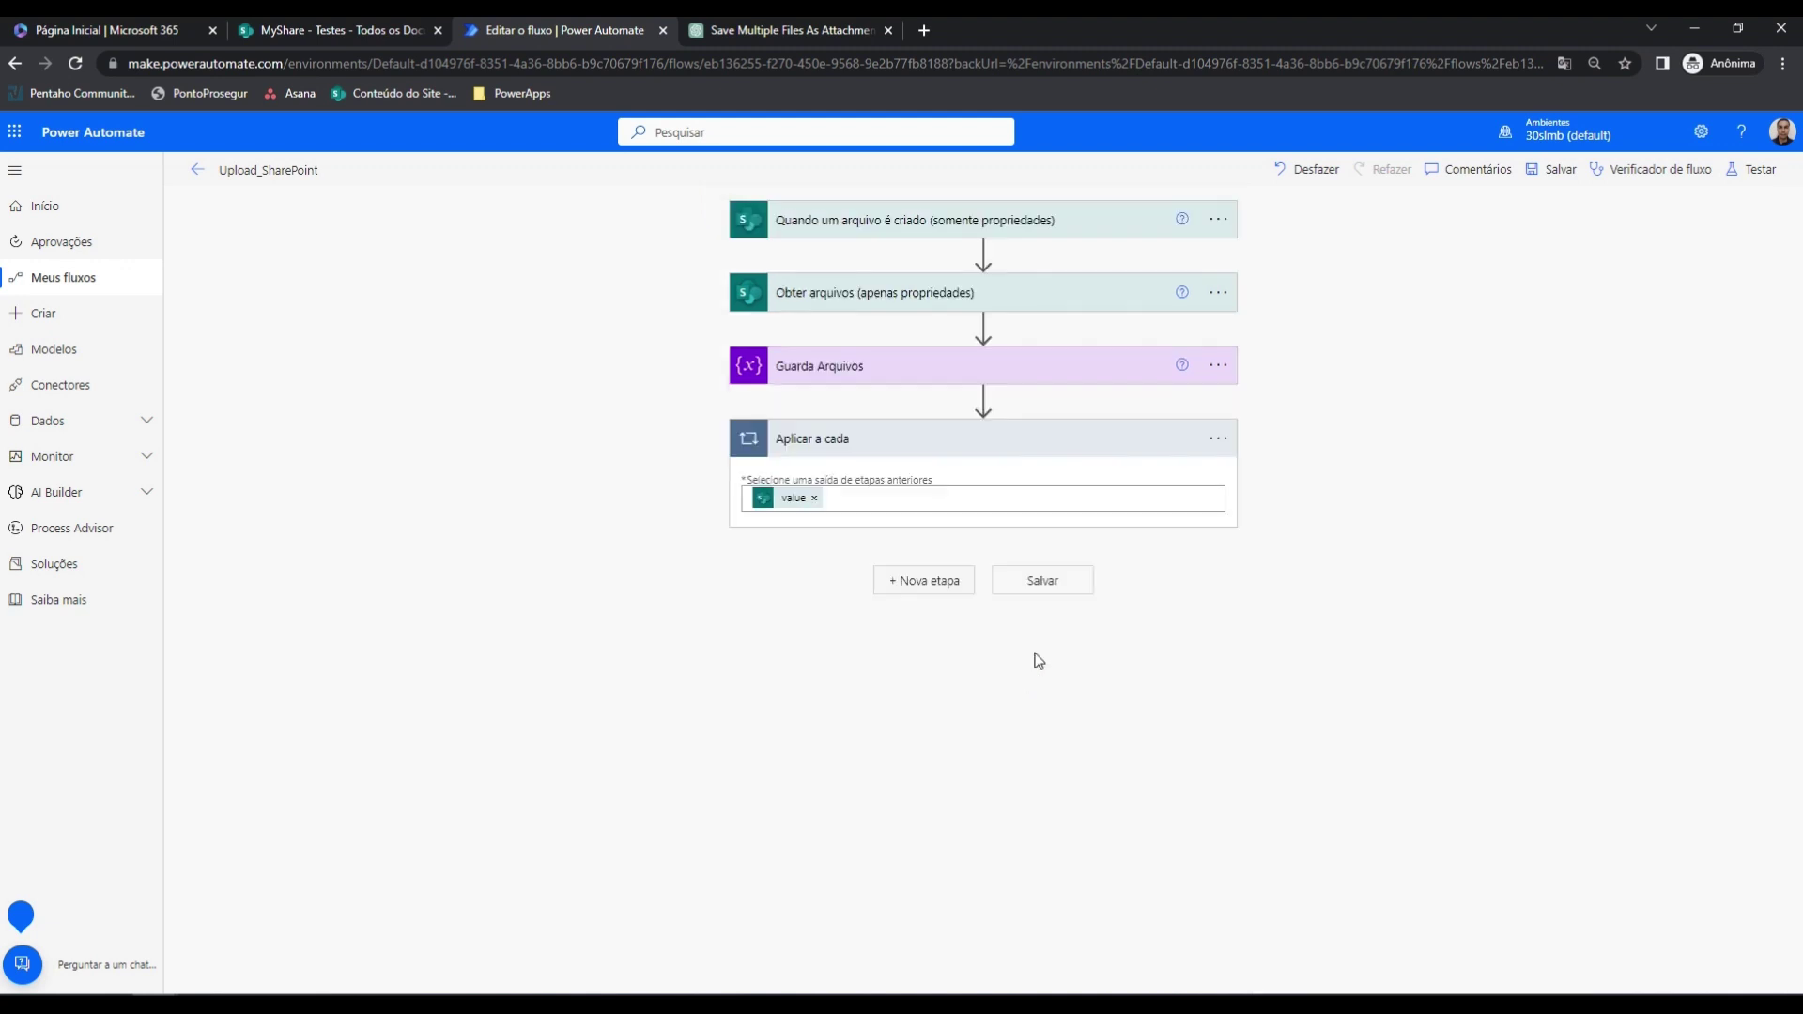
left_click(924, 581)
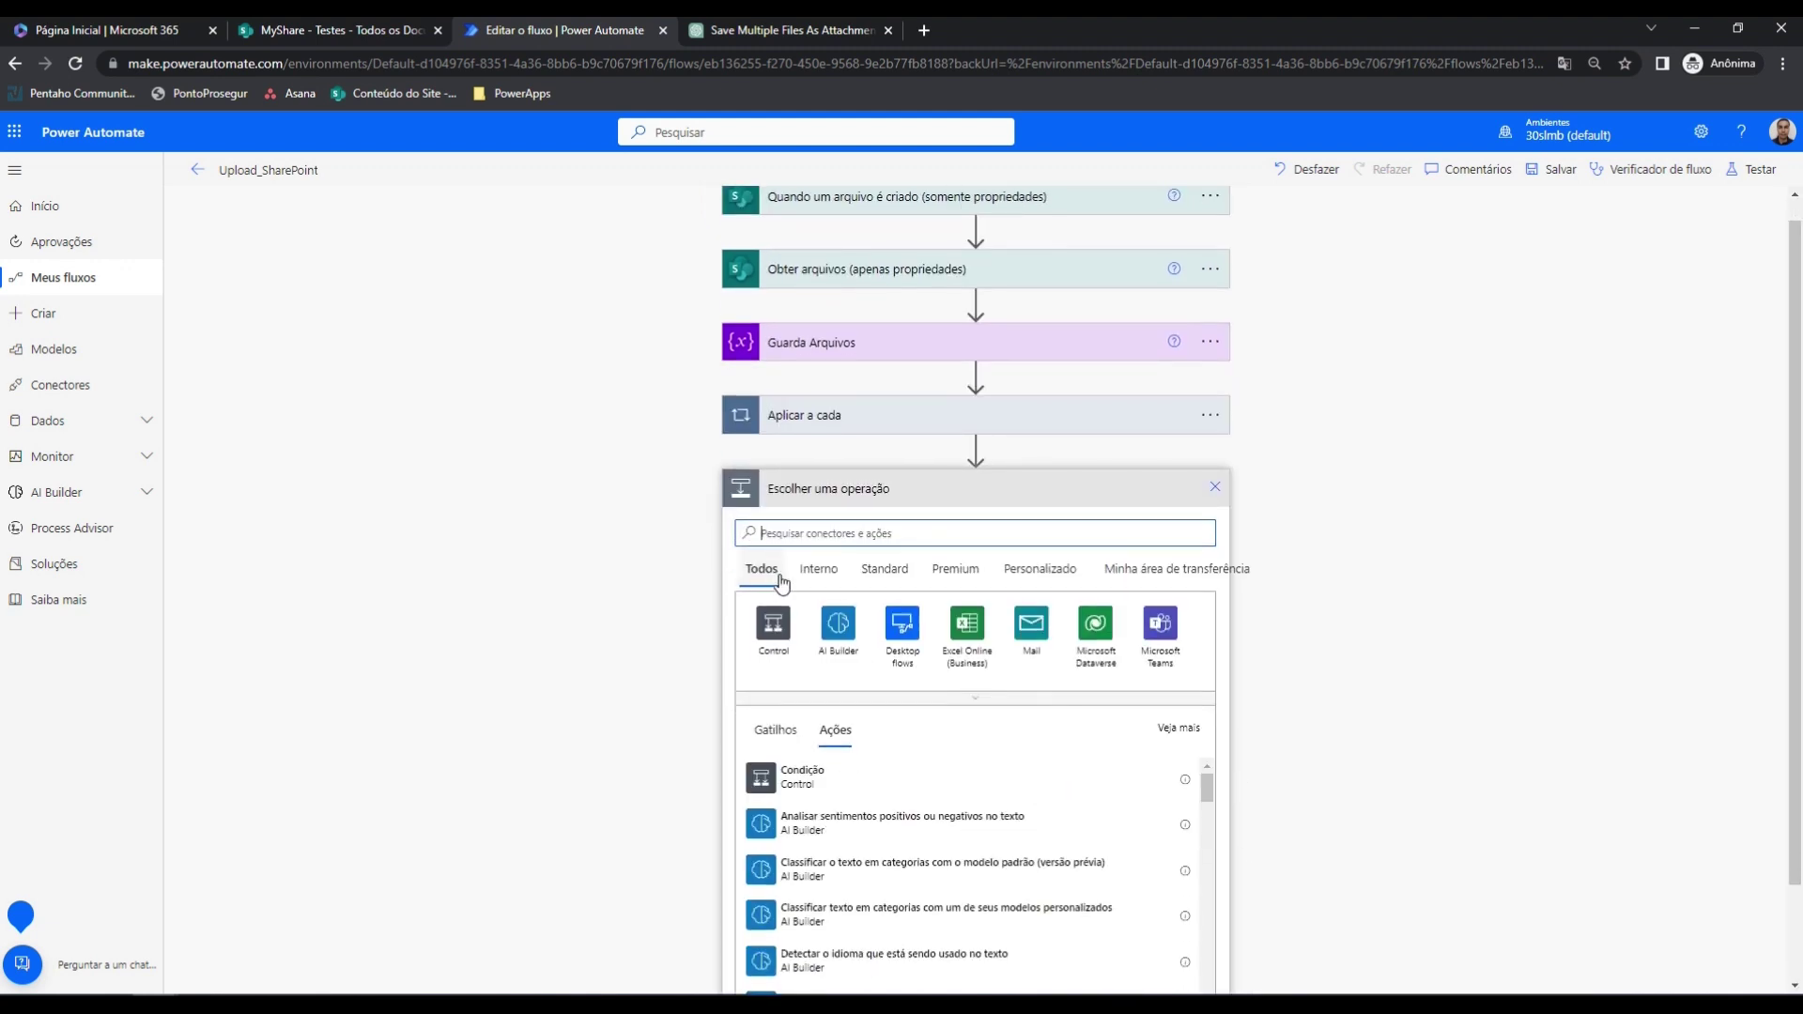
type("outlo")
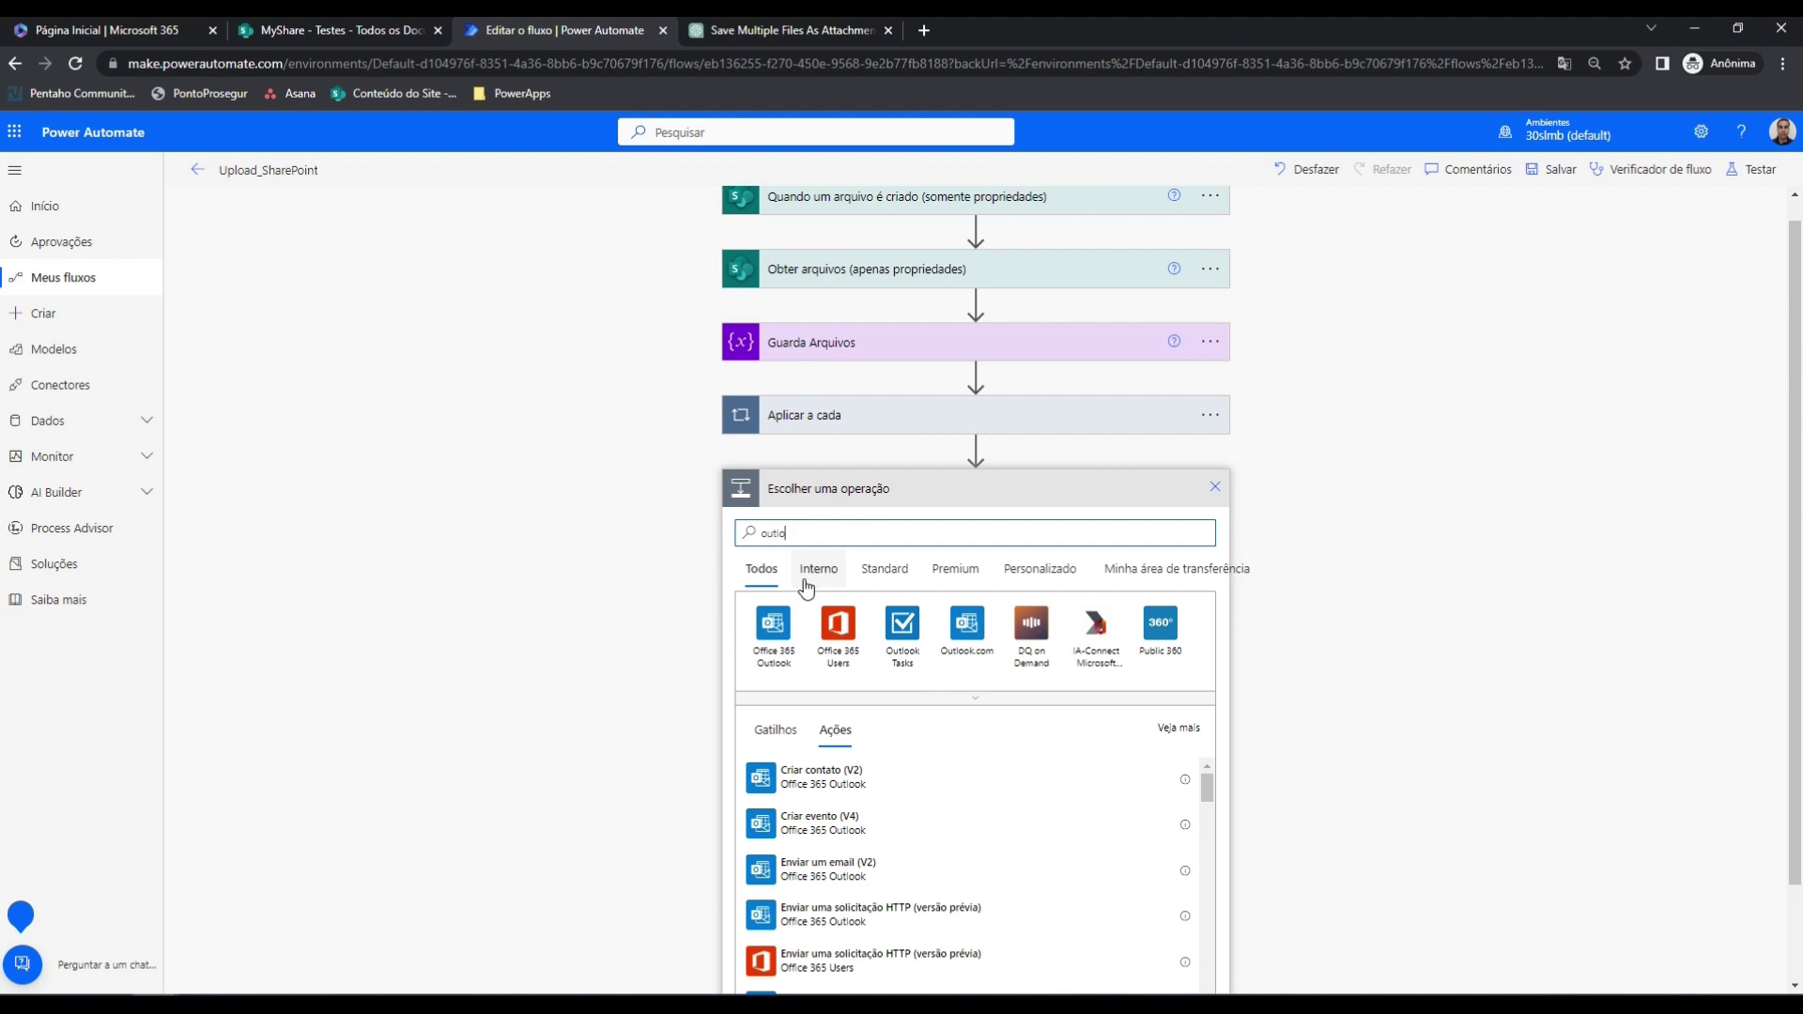
left_click(859, 875)
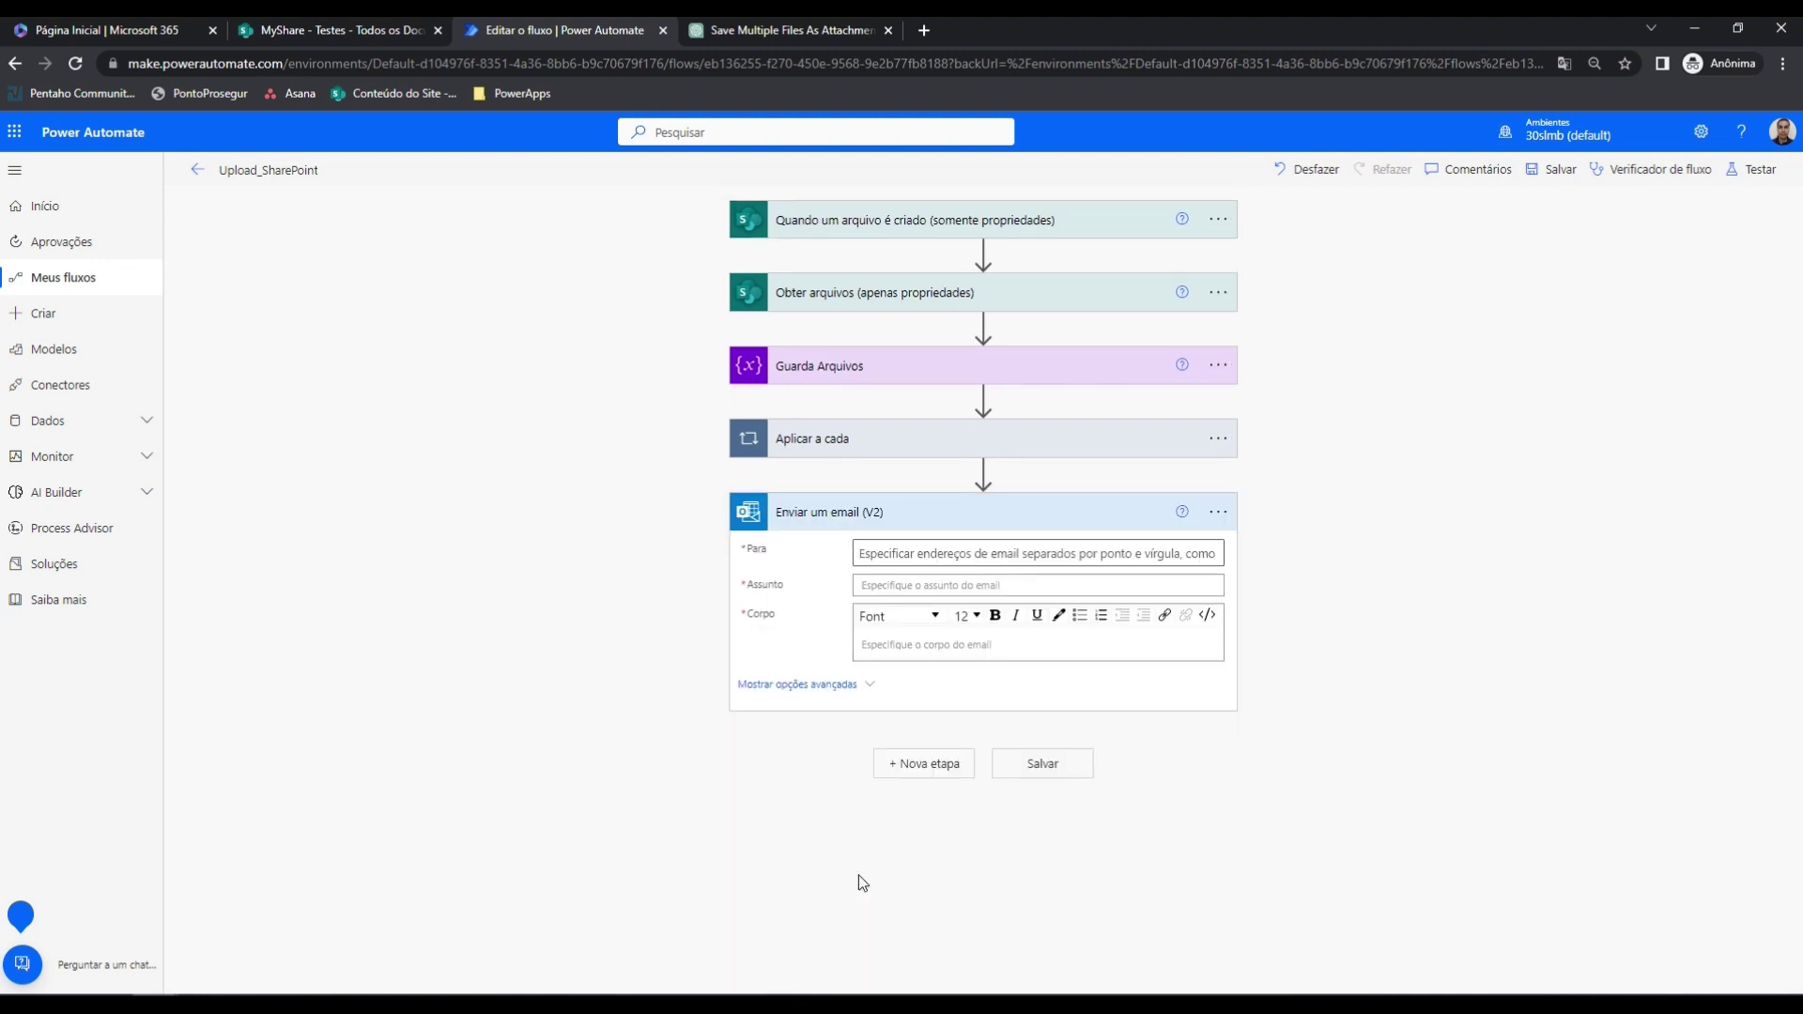
Set the email's Para recipient to the signed-in account by copying its e-mail address from the account details
left_click(990, 558)
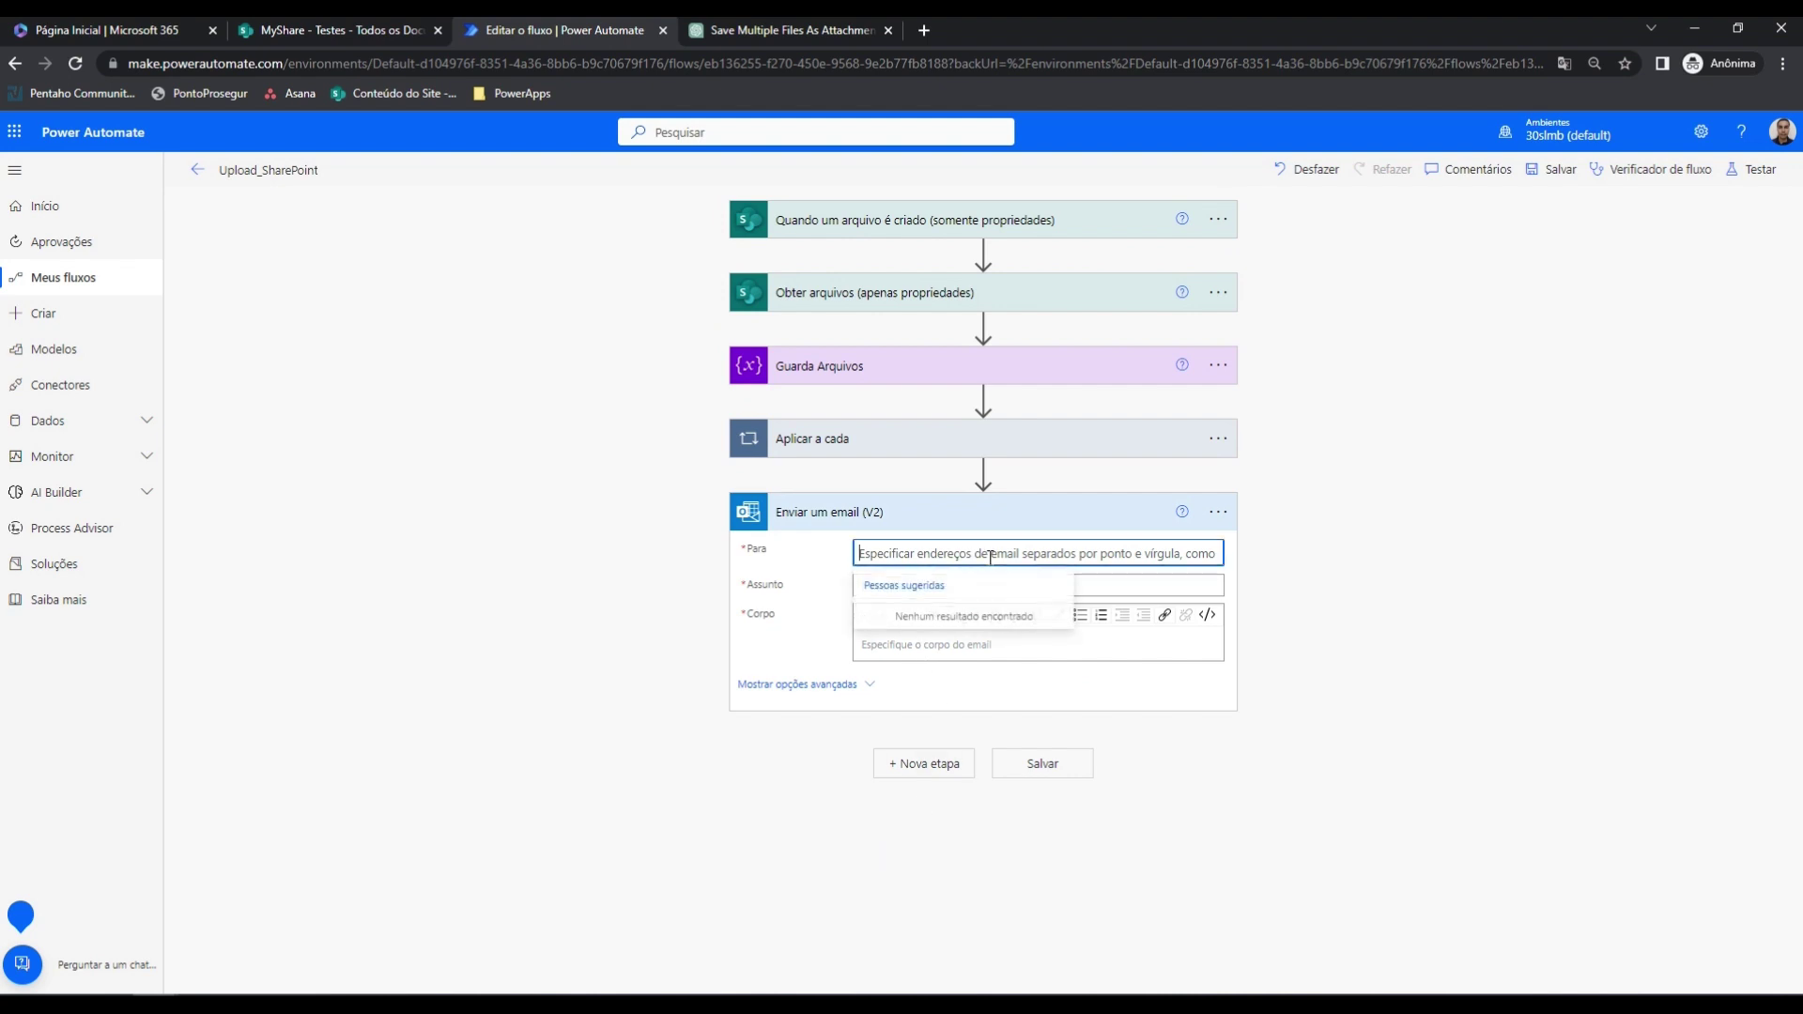
left_click(1782, 132)
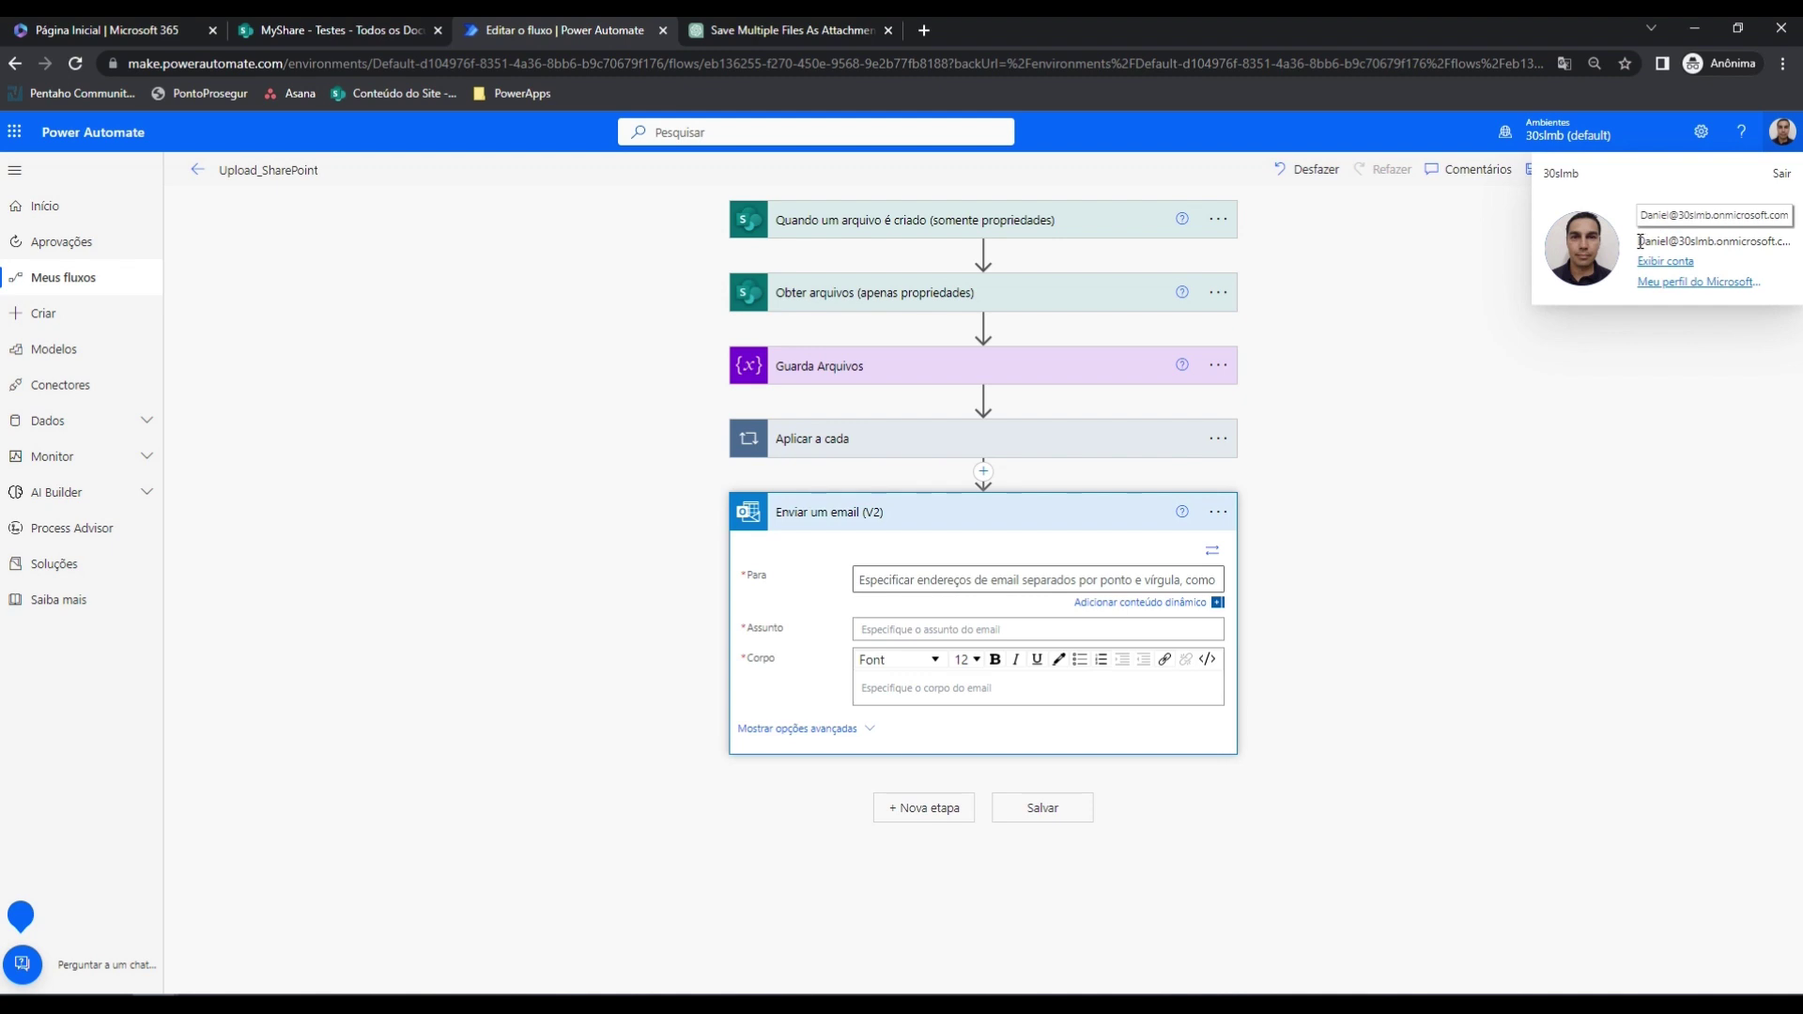
left_click_drag(1640, 242, 1790, 242)
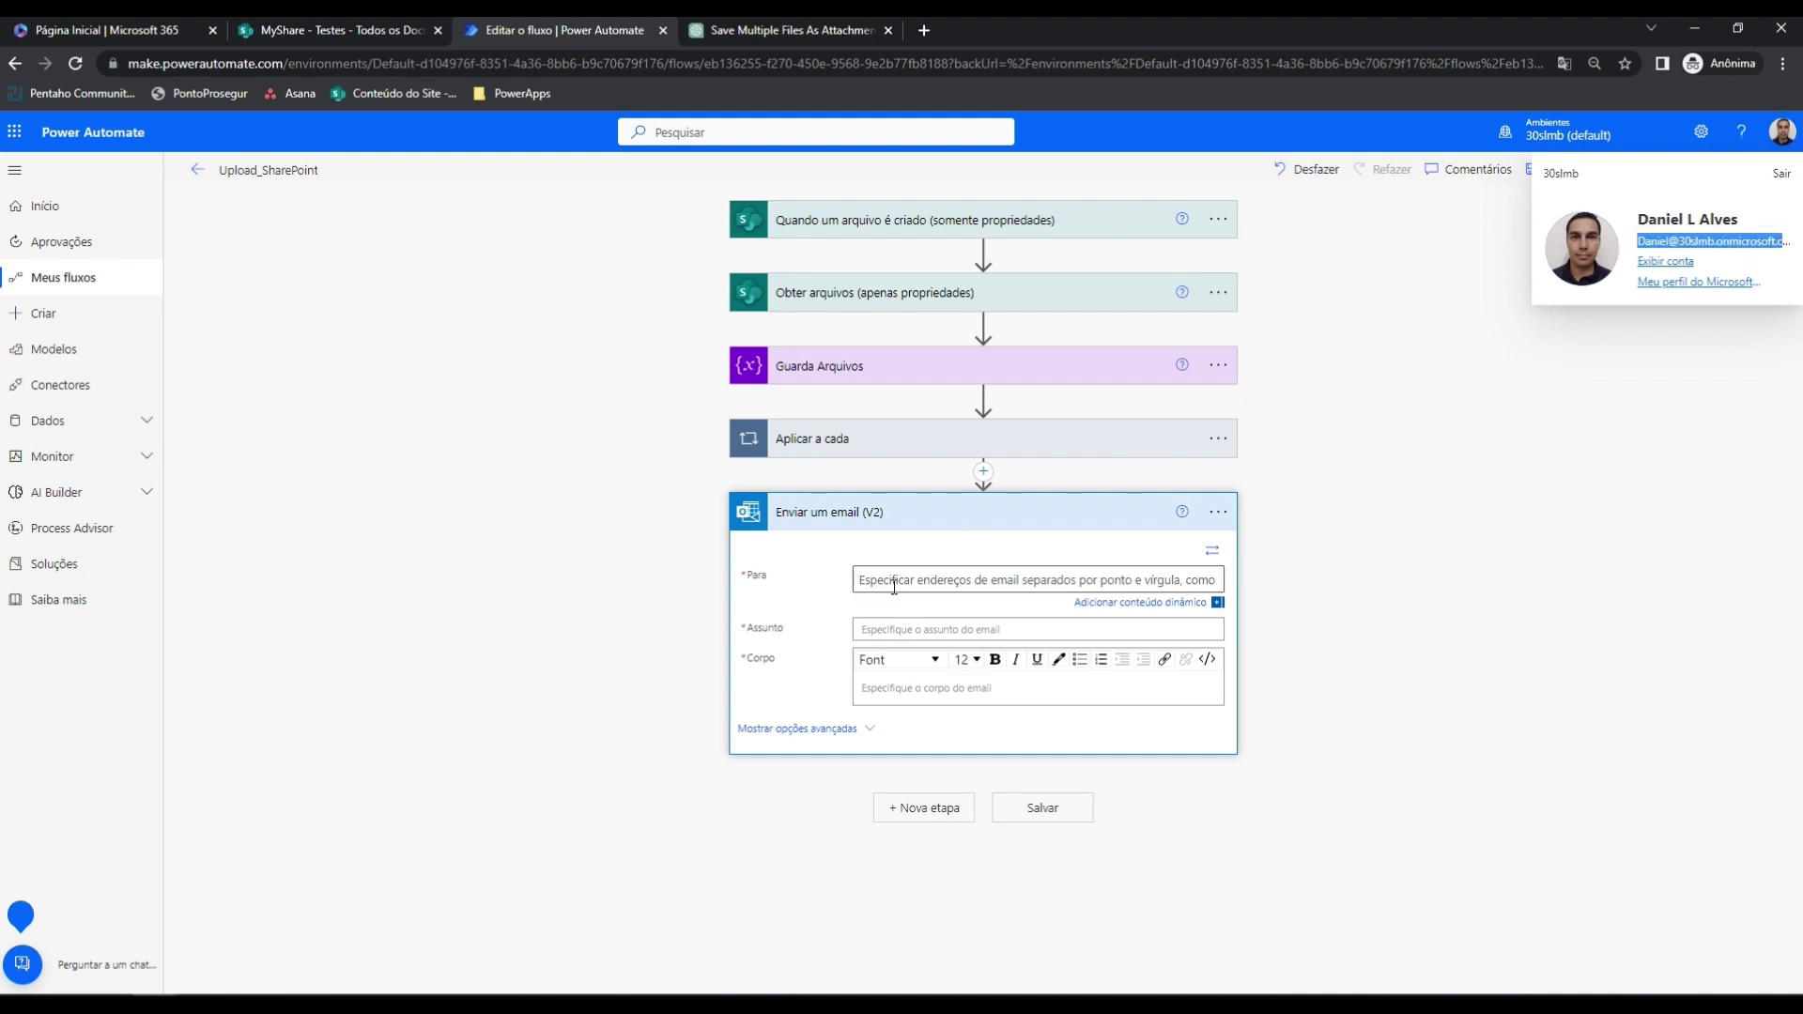
left_click(932, 577)
key("ctrl+v")
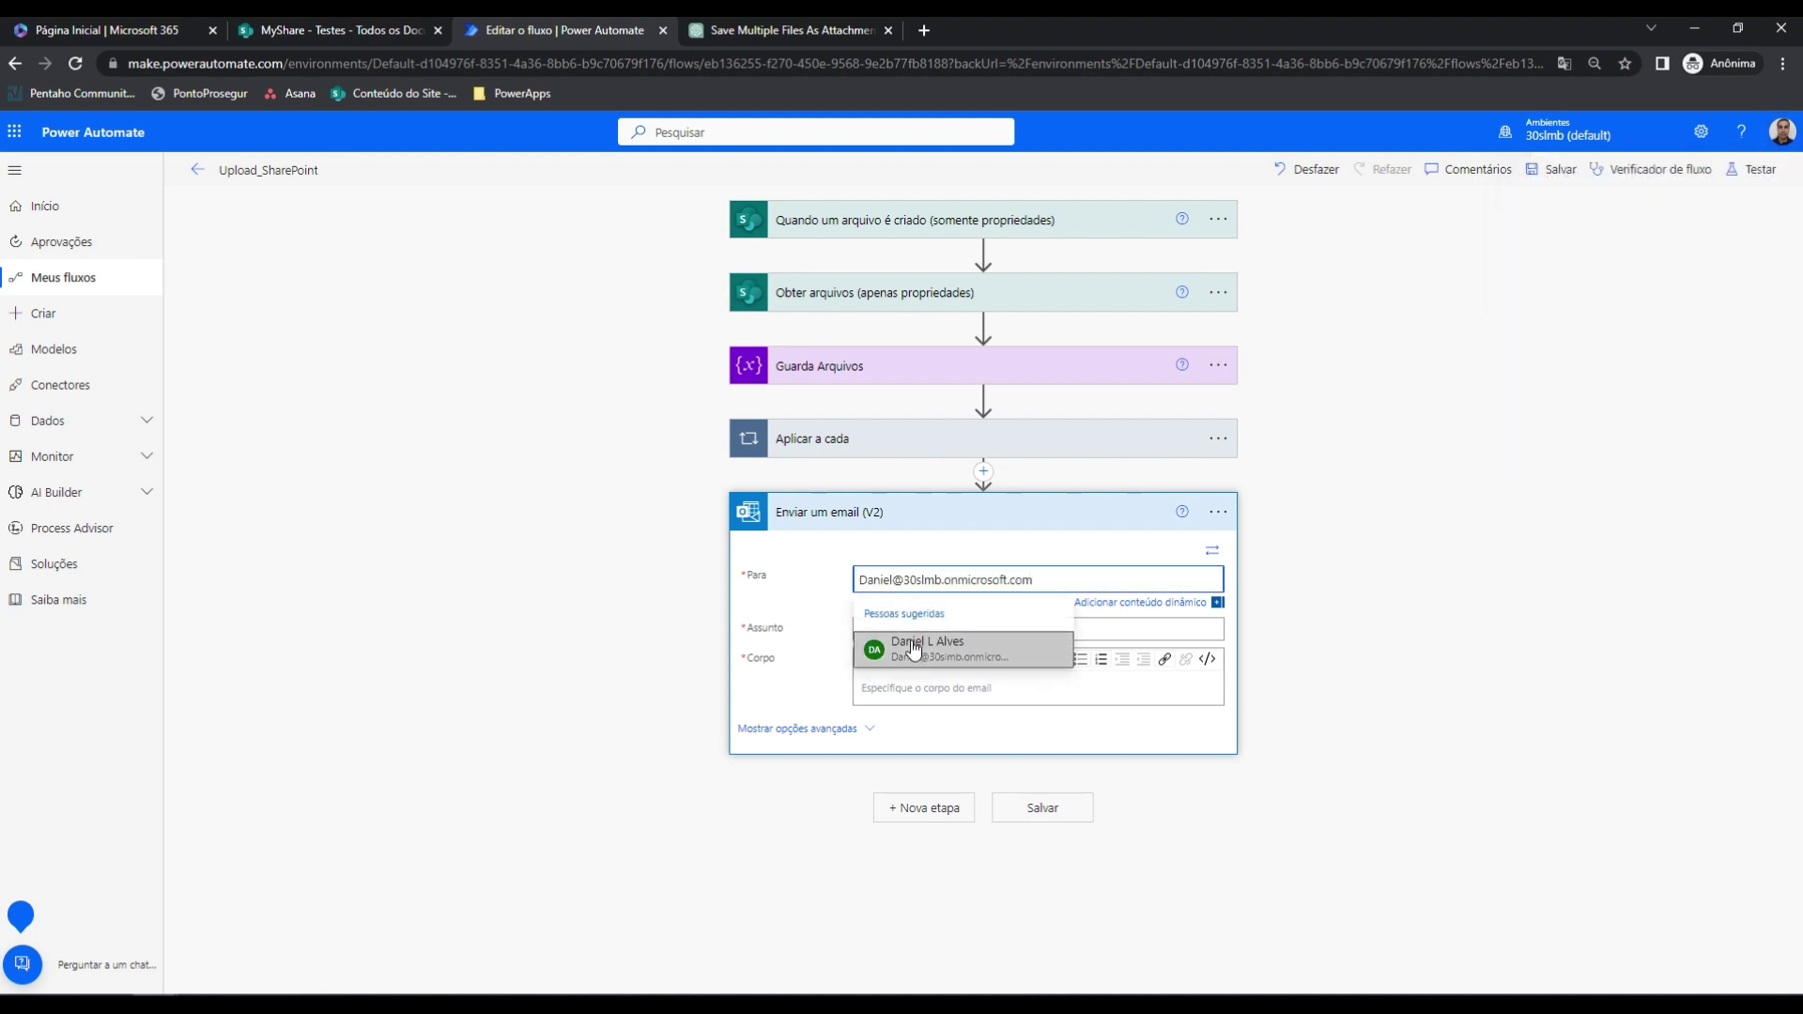
left_click(915, 647)
Enter Envio de Arquivos as the email's subject and reuse the same text for the body
left_click(918, 626)
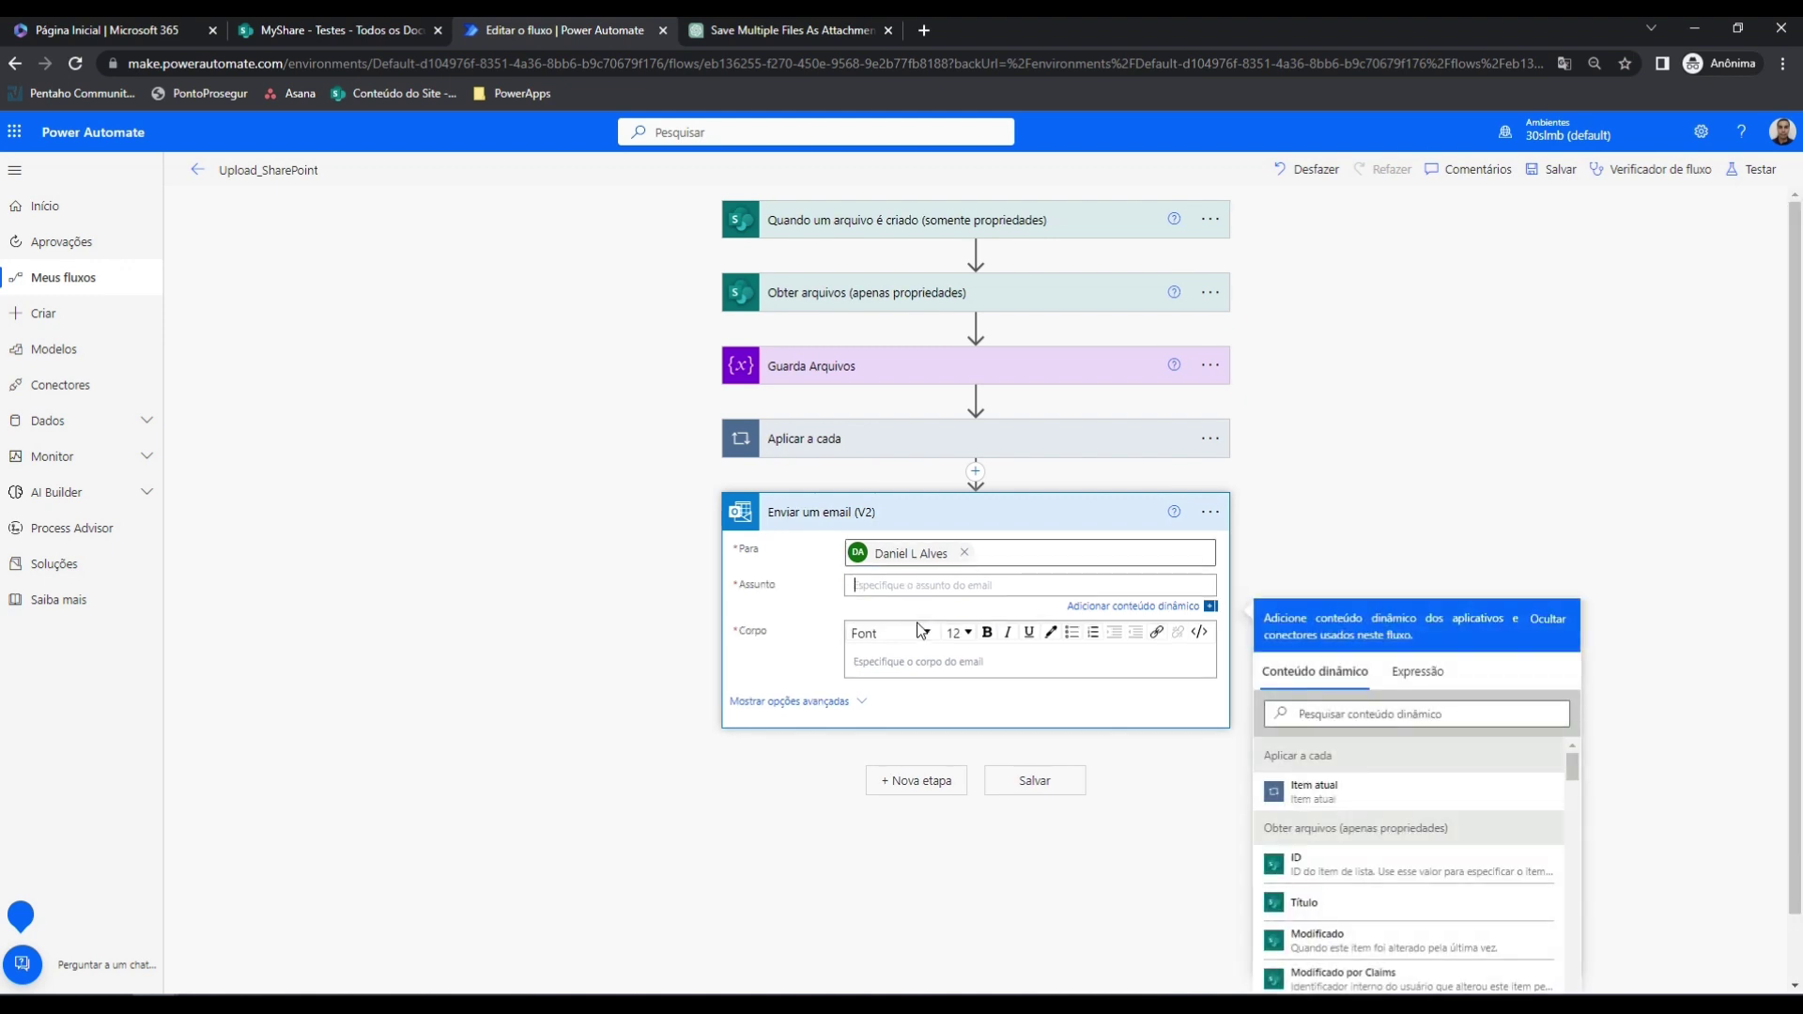
type("Envio de Arquivos")
left_click_drag(947, 587, 767, 589)
key("ctrl+c")
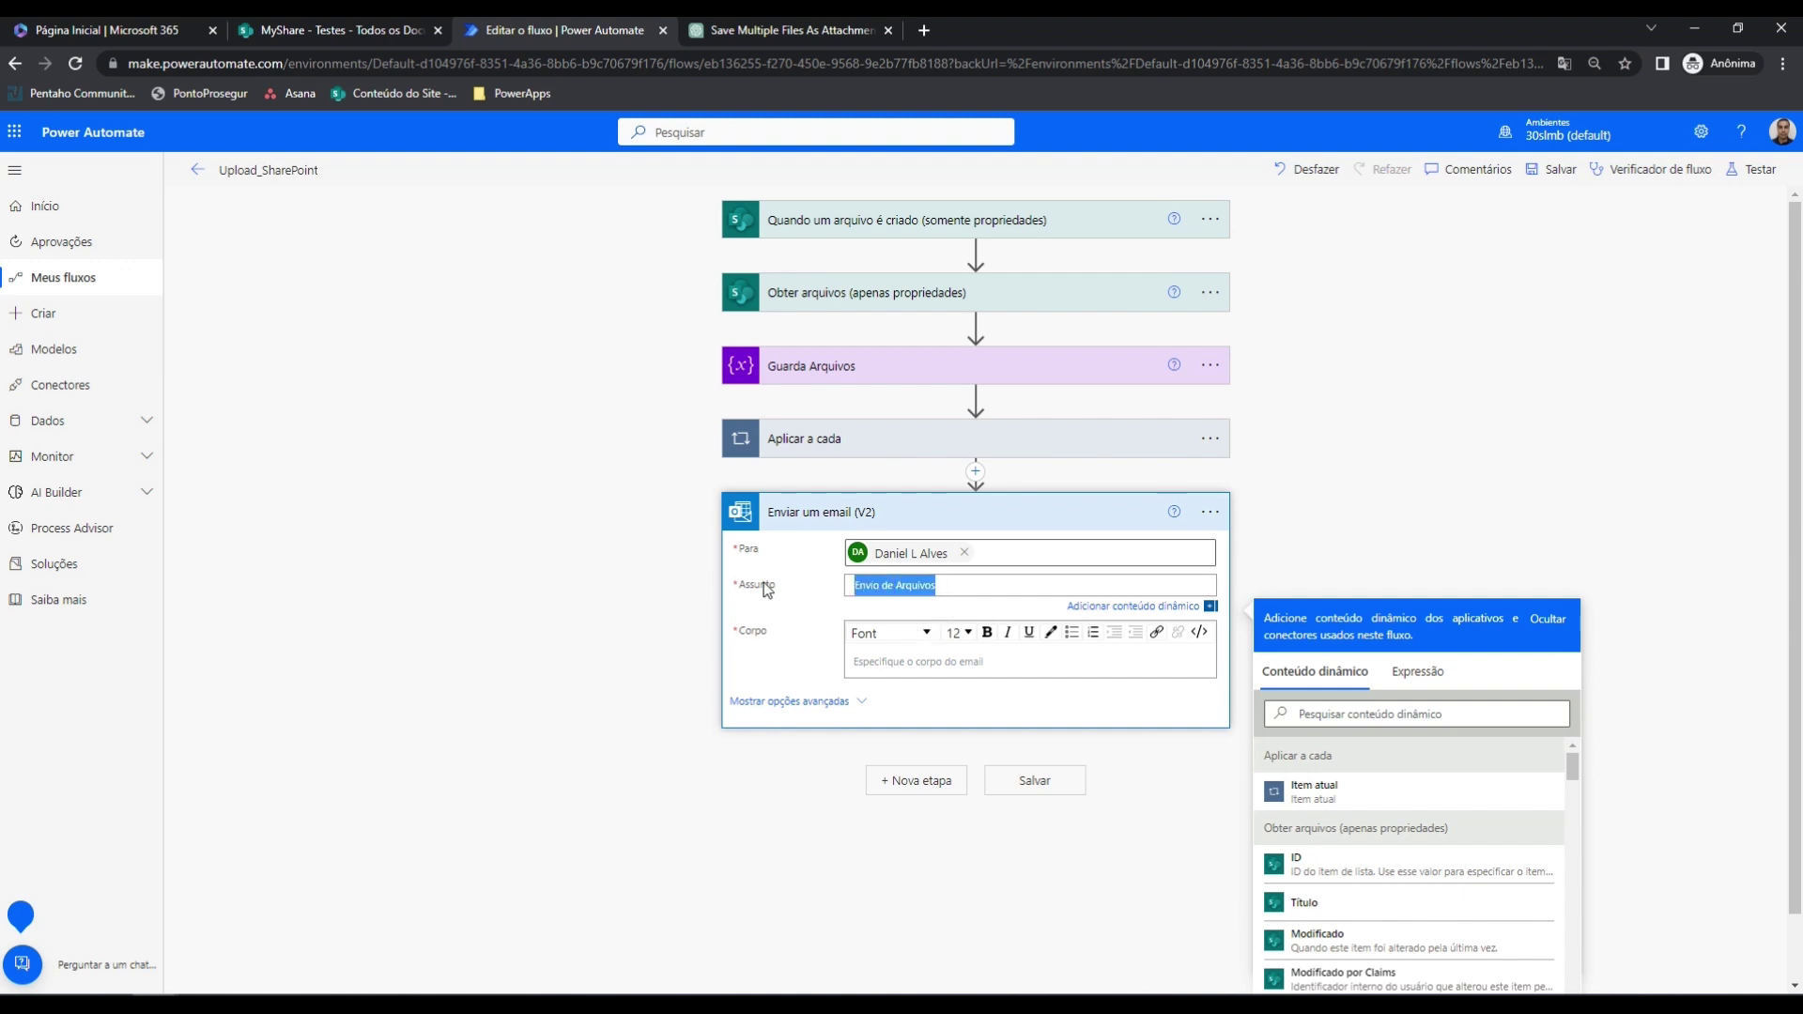
left_click(886, 663)
key("ctrl+v")
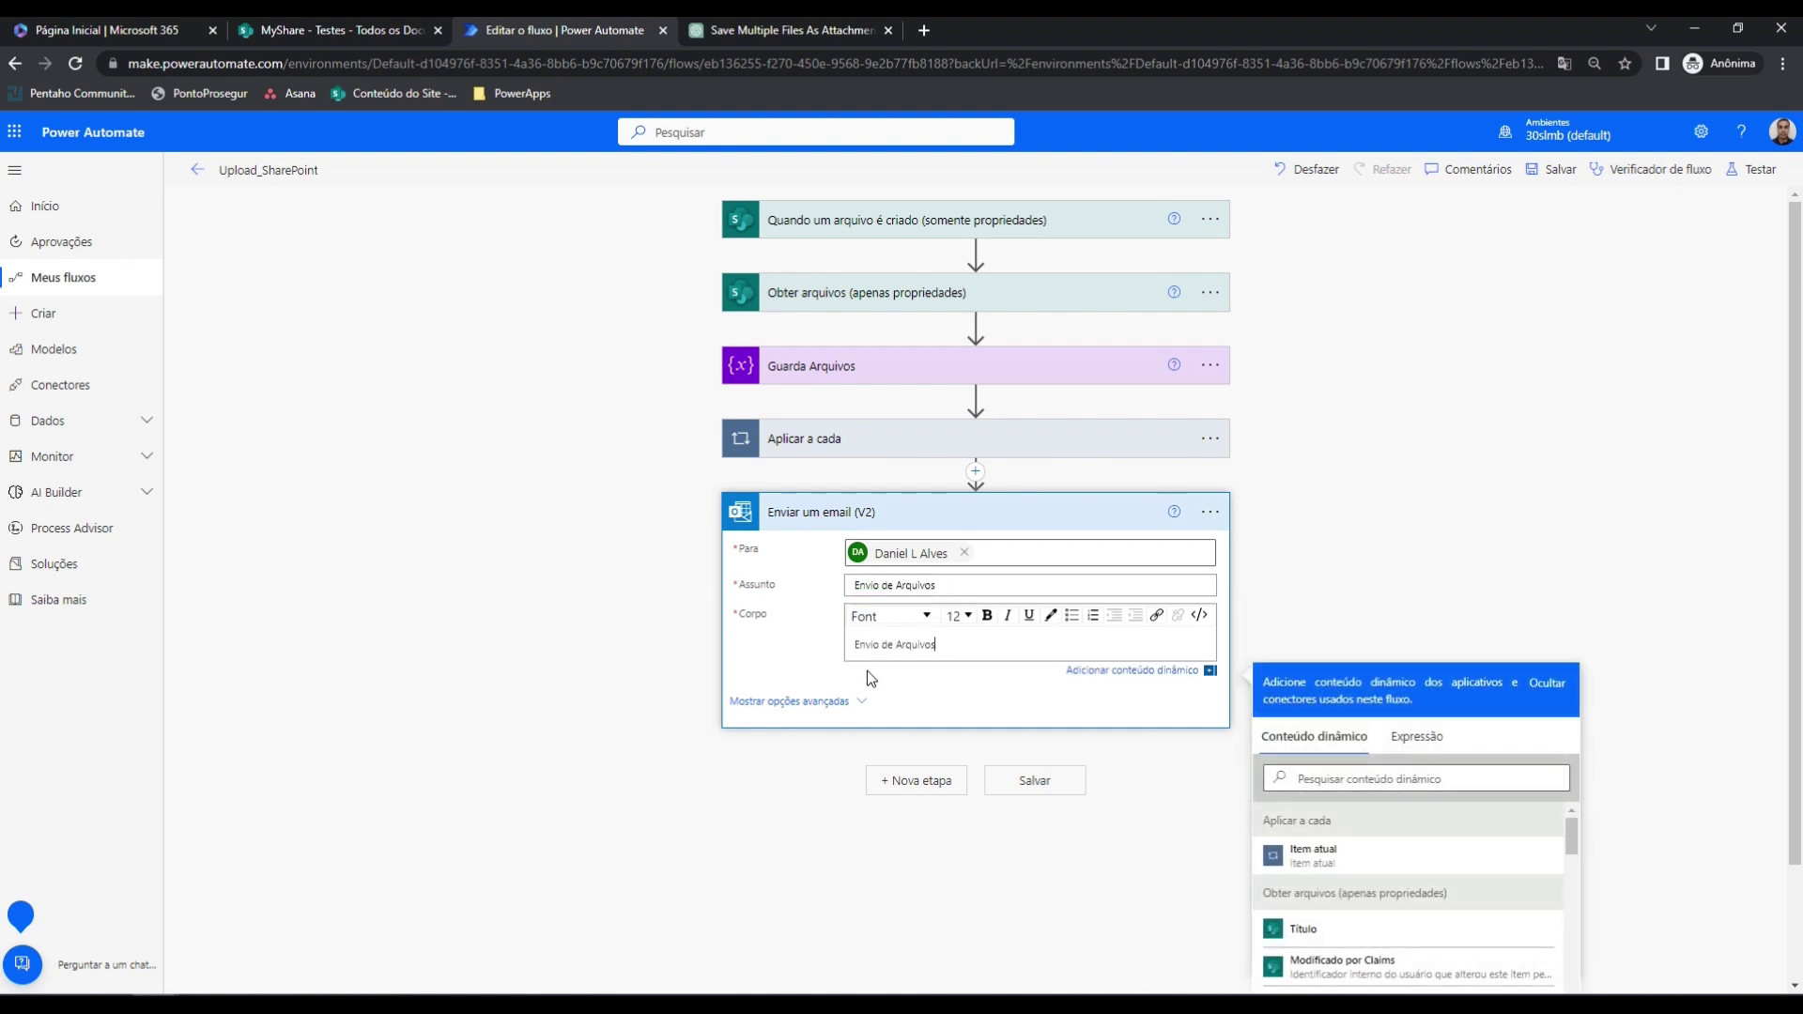
Show the email's advanced options, switch Anexos to accept an entire array, and insert the GuardaArquivos variable there
left_click(814, 704)
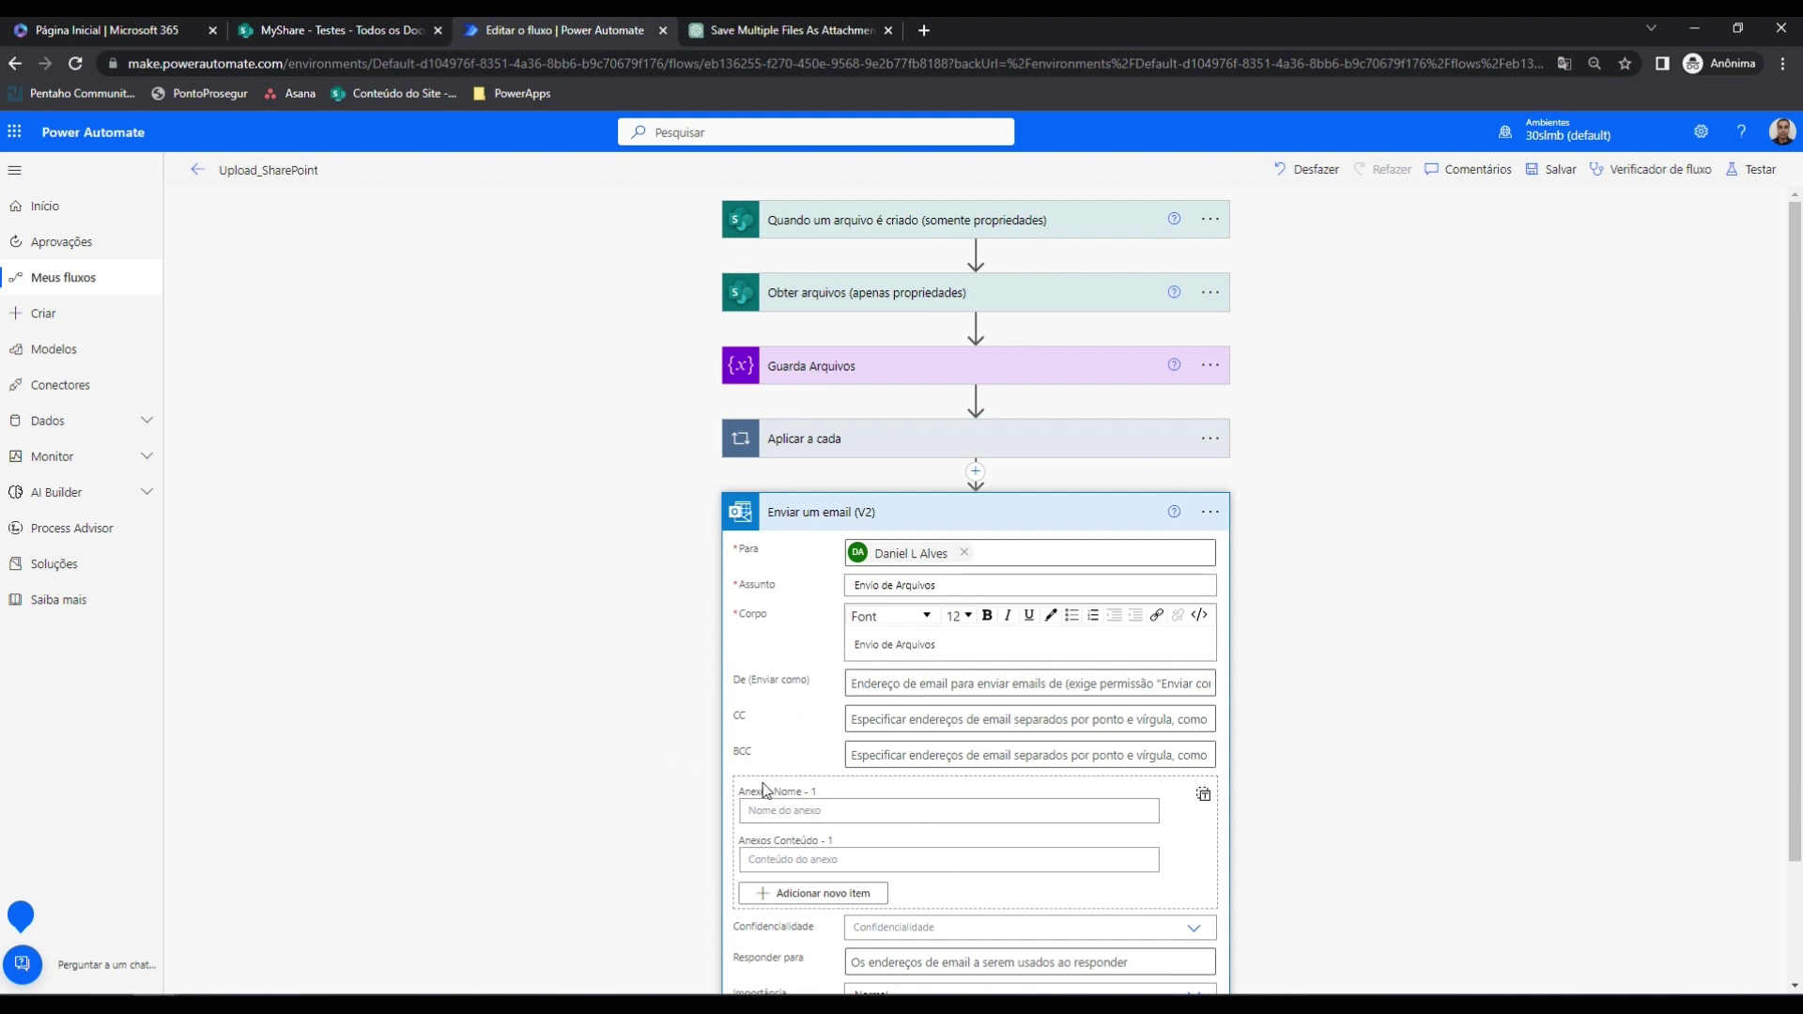
scroll(762, 796, "down", 3)
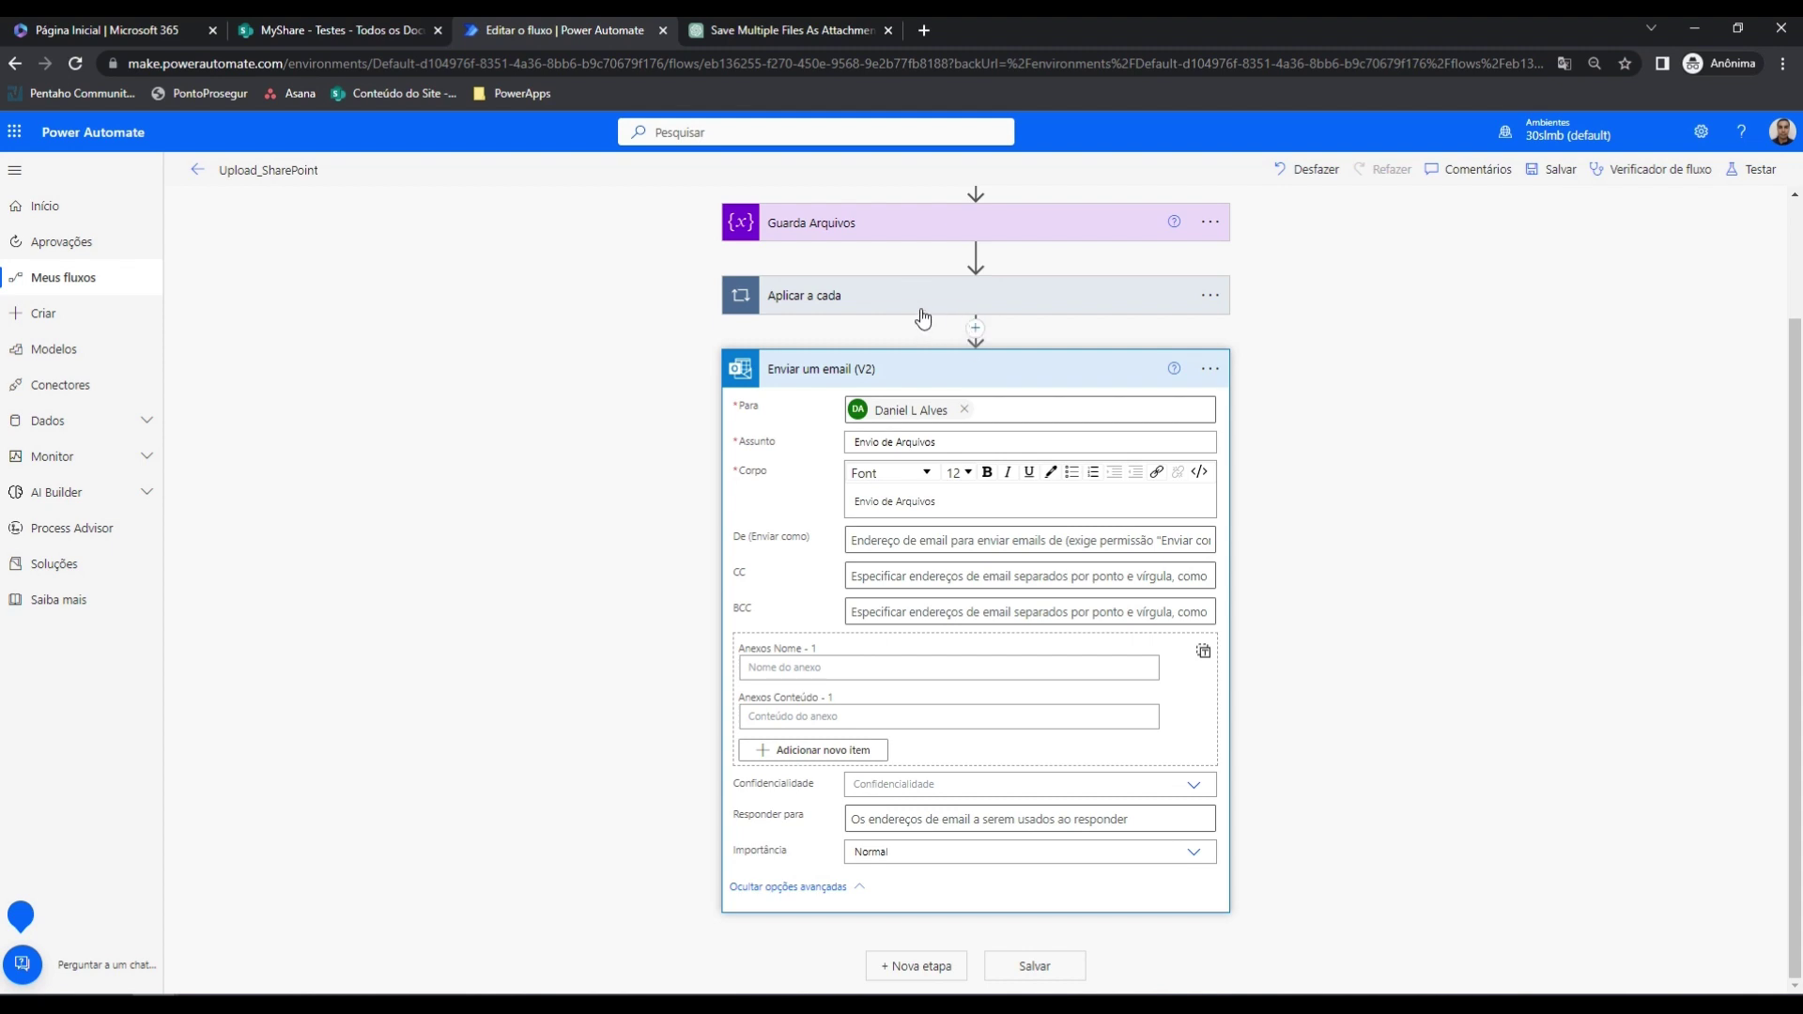
left_click(1204, 658)
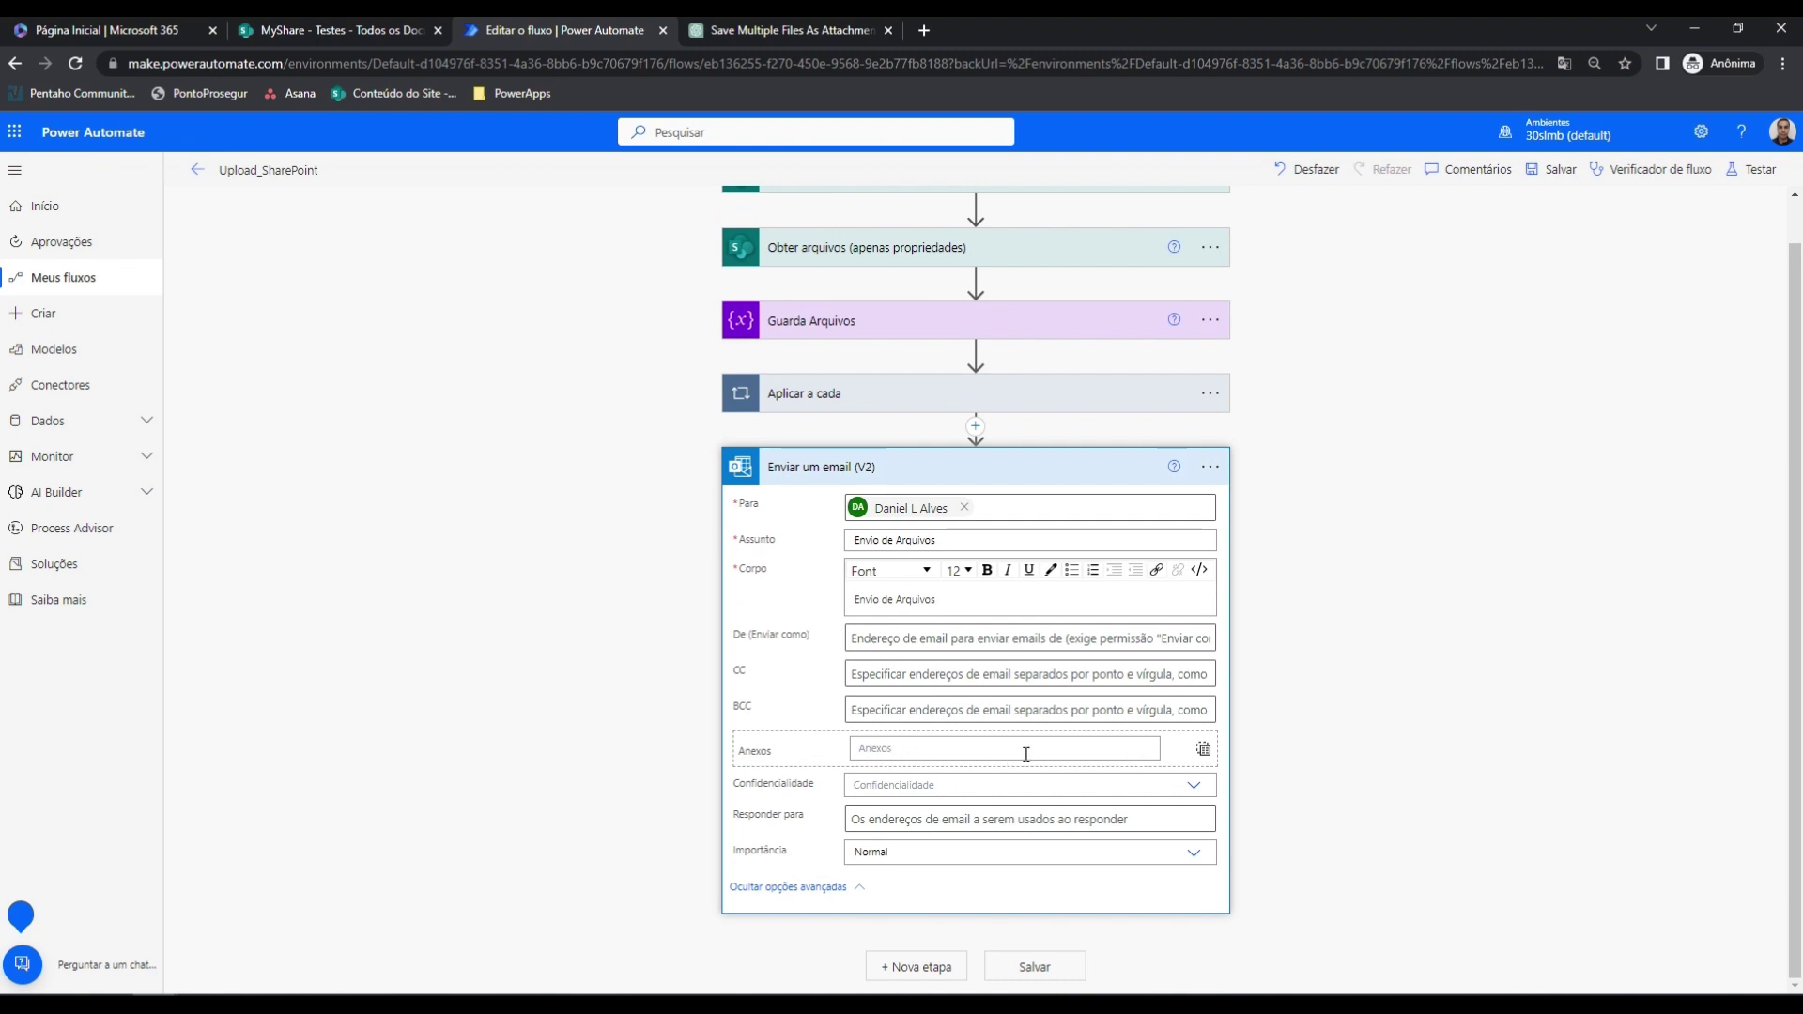
left_click(958, 752)
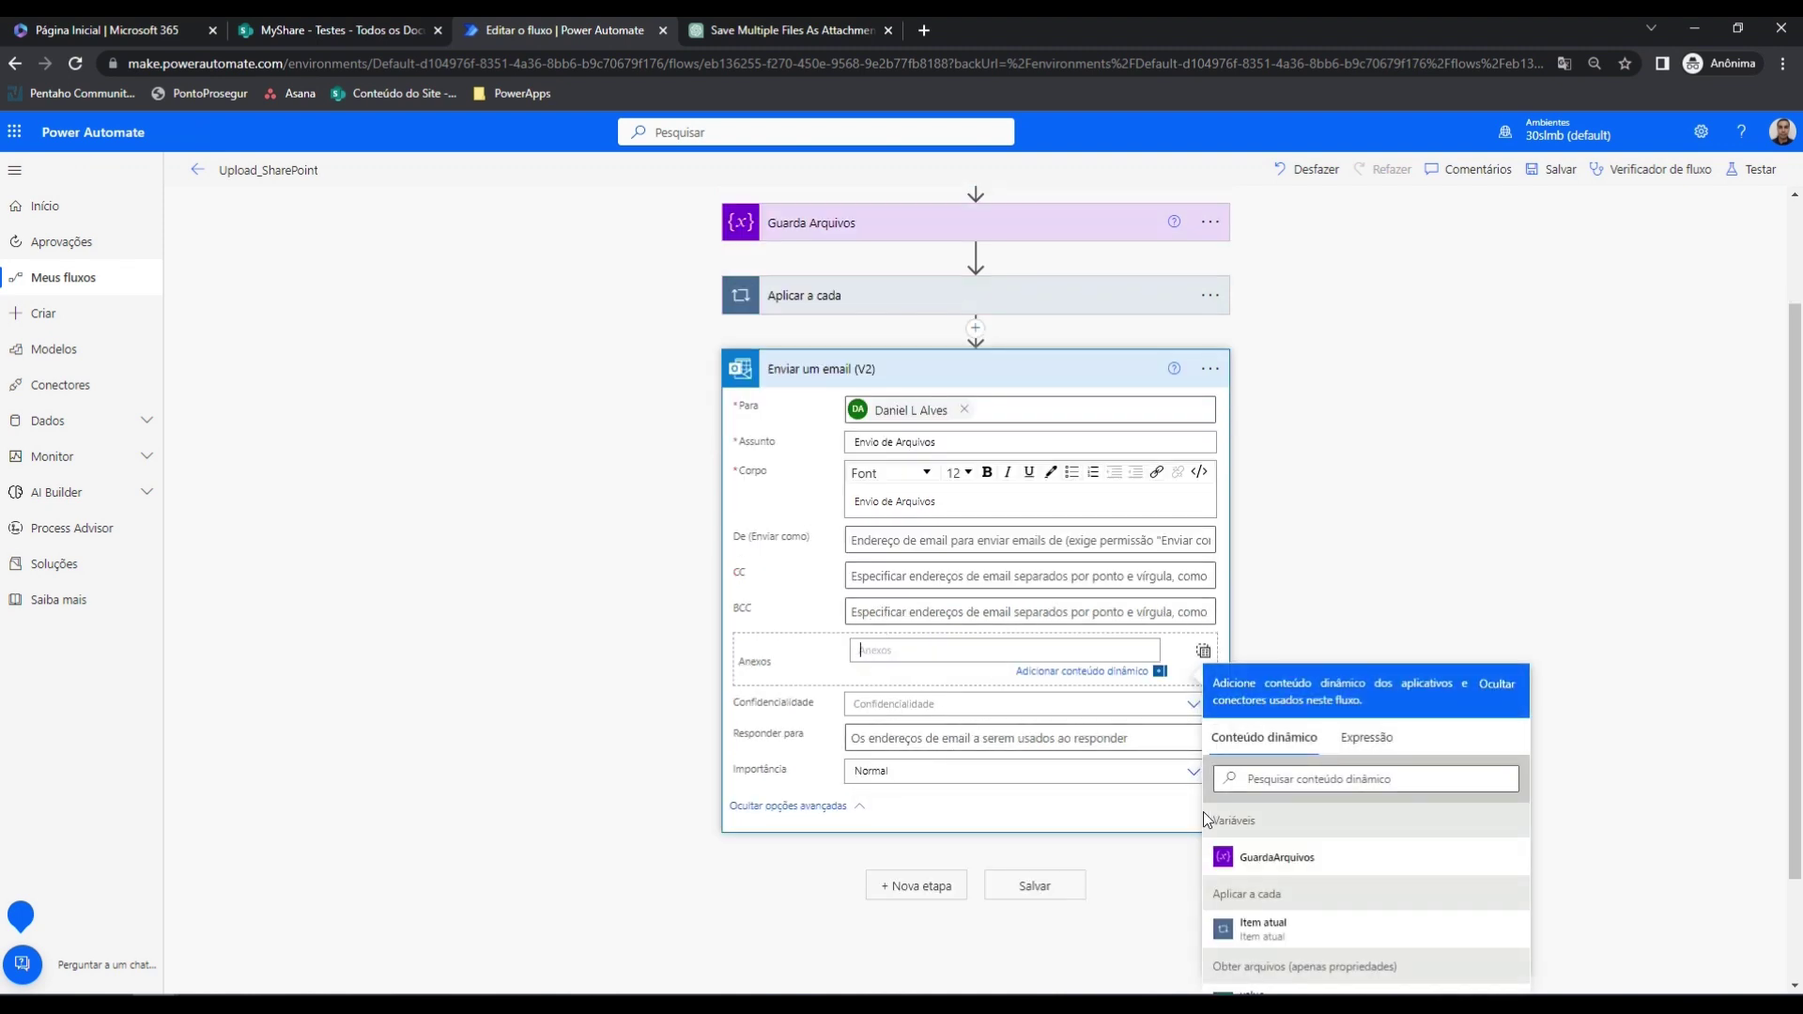
left_click(1270, 863)
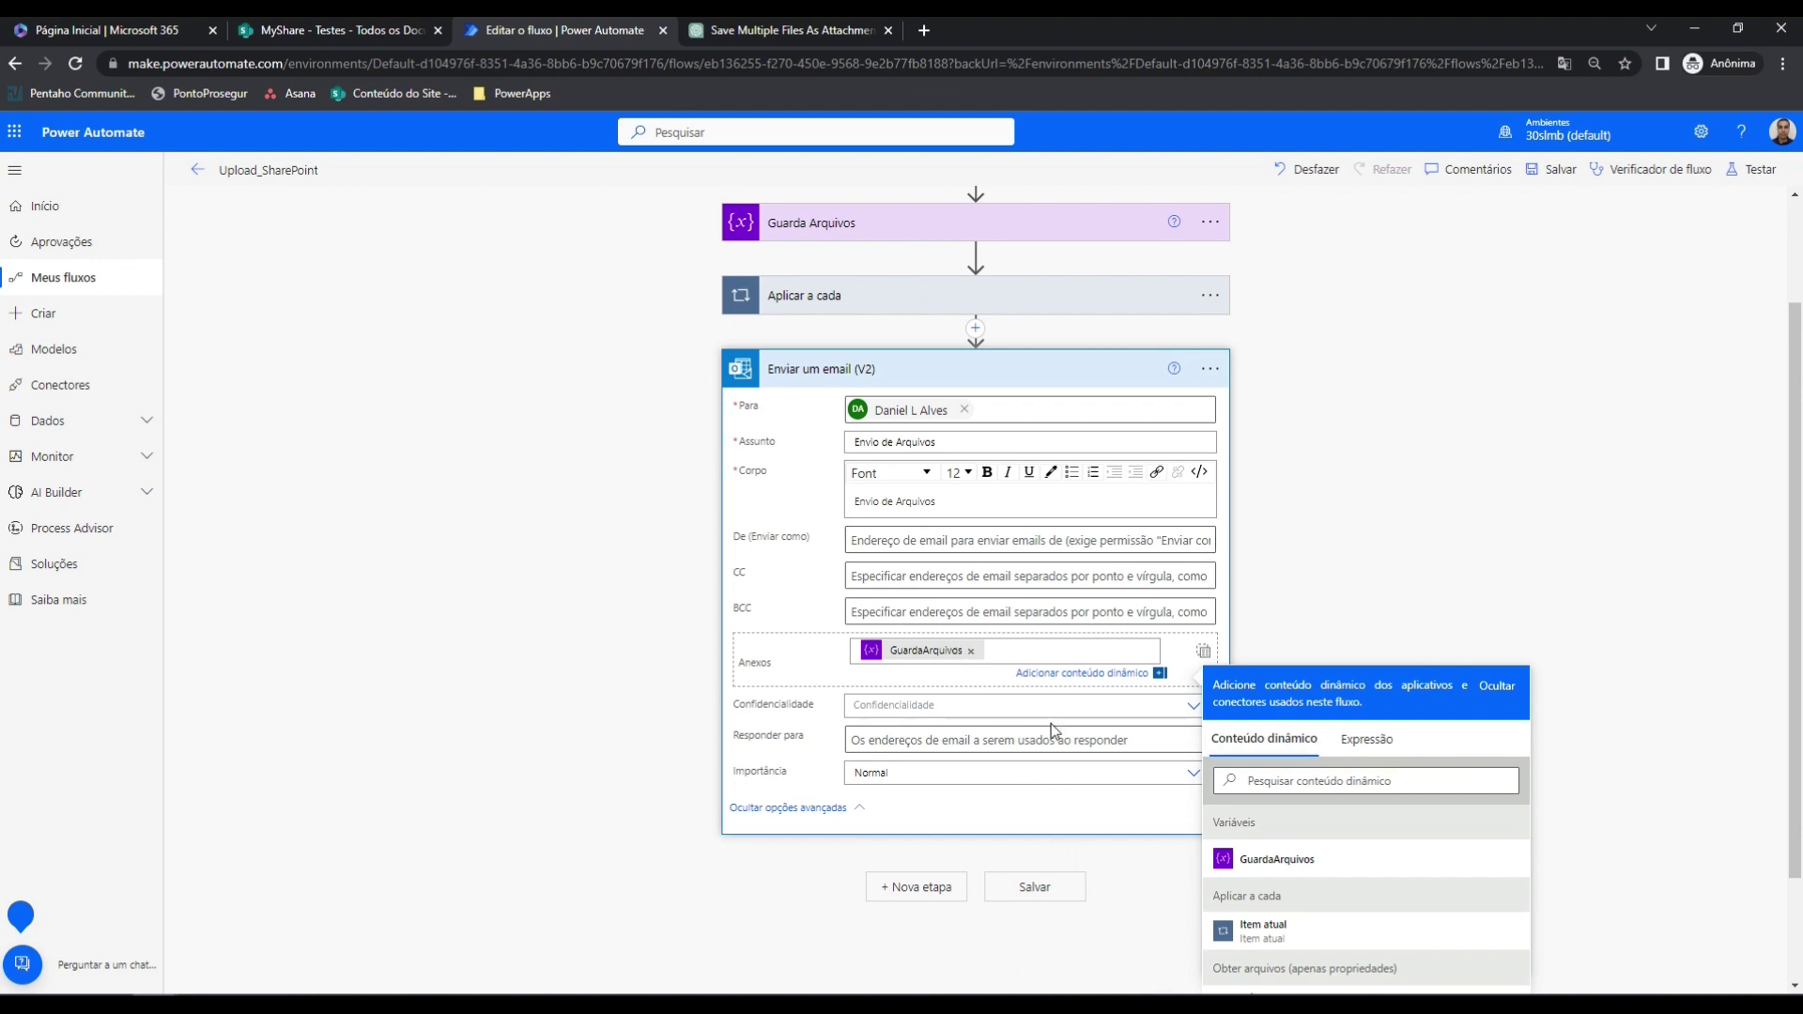
Save the flow and start a test run with the Manualmente option
left_click(1034, 887)
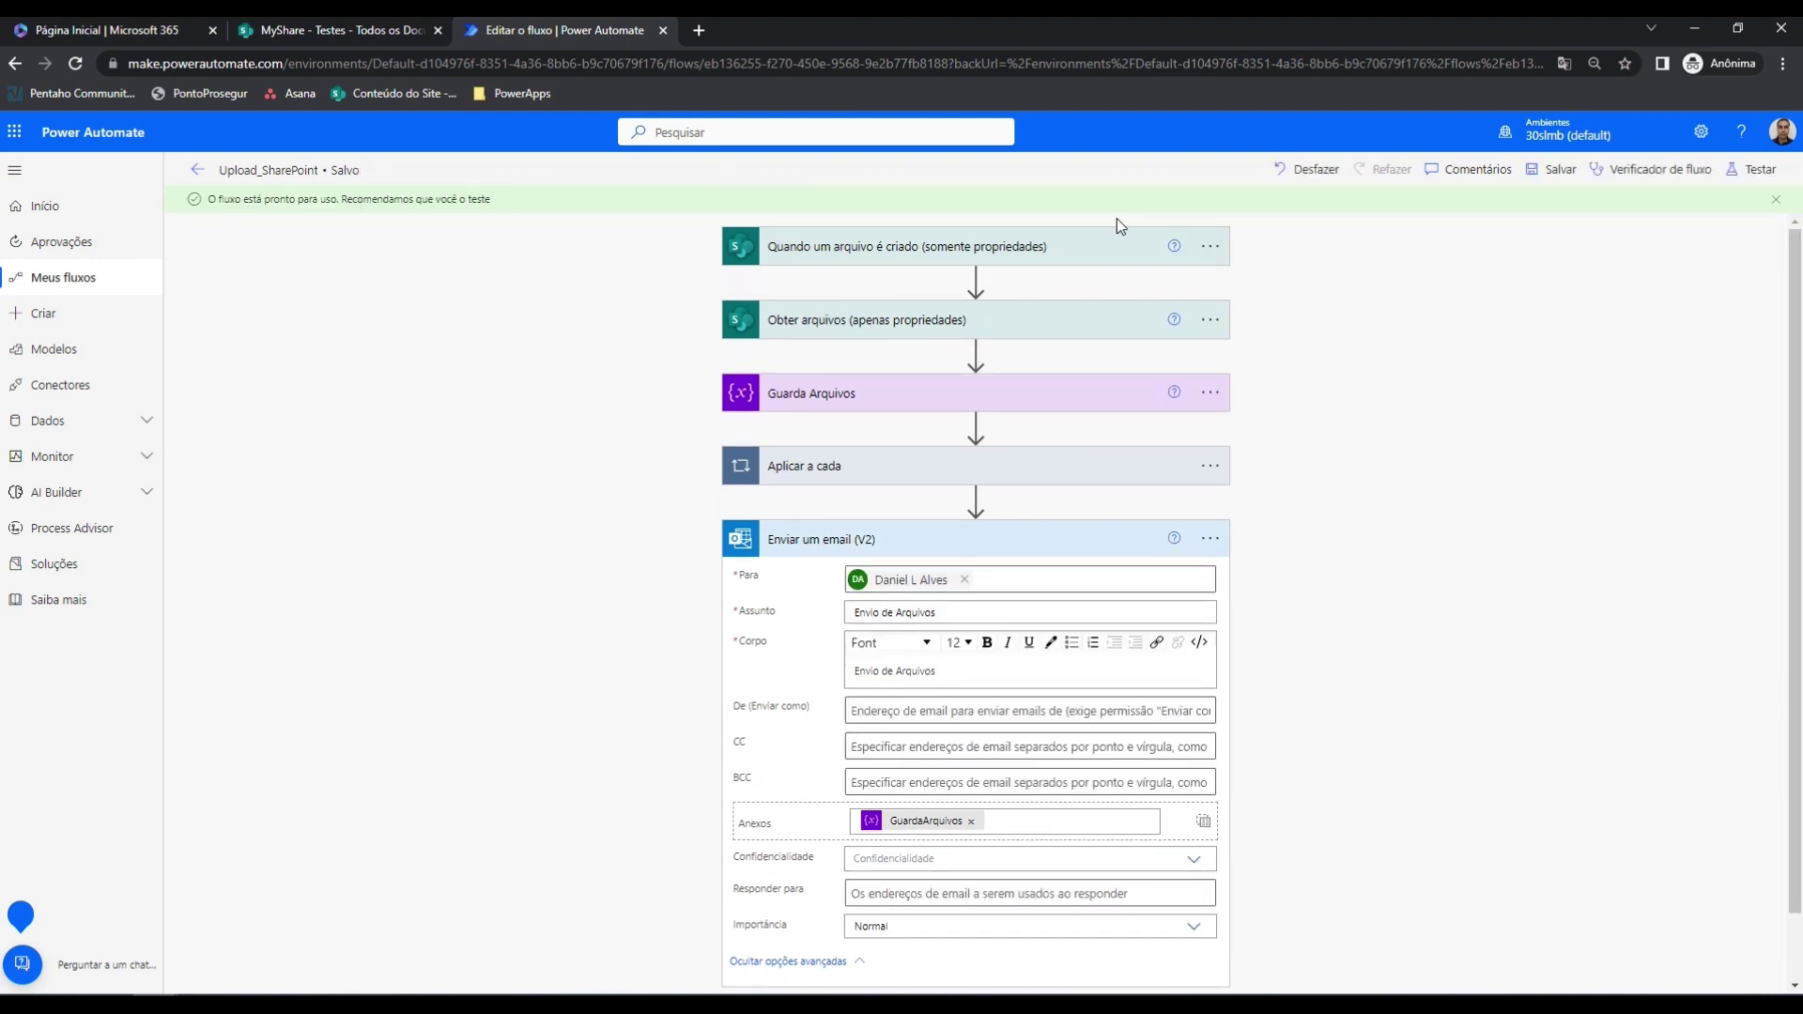
left_click(1753, 170)
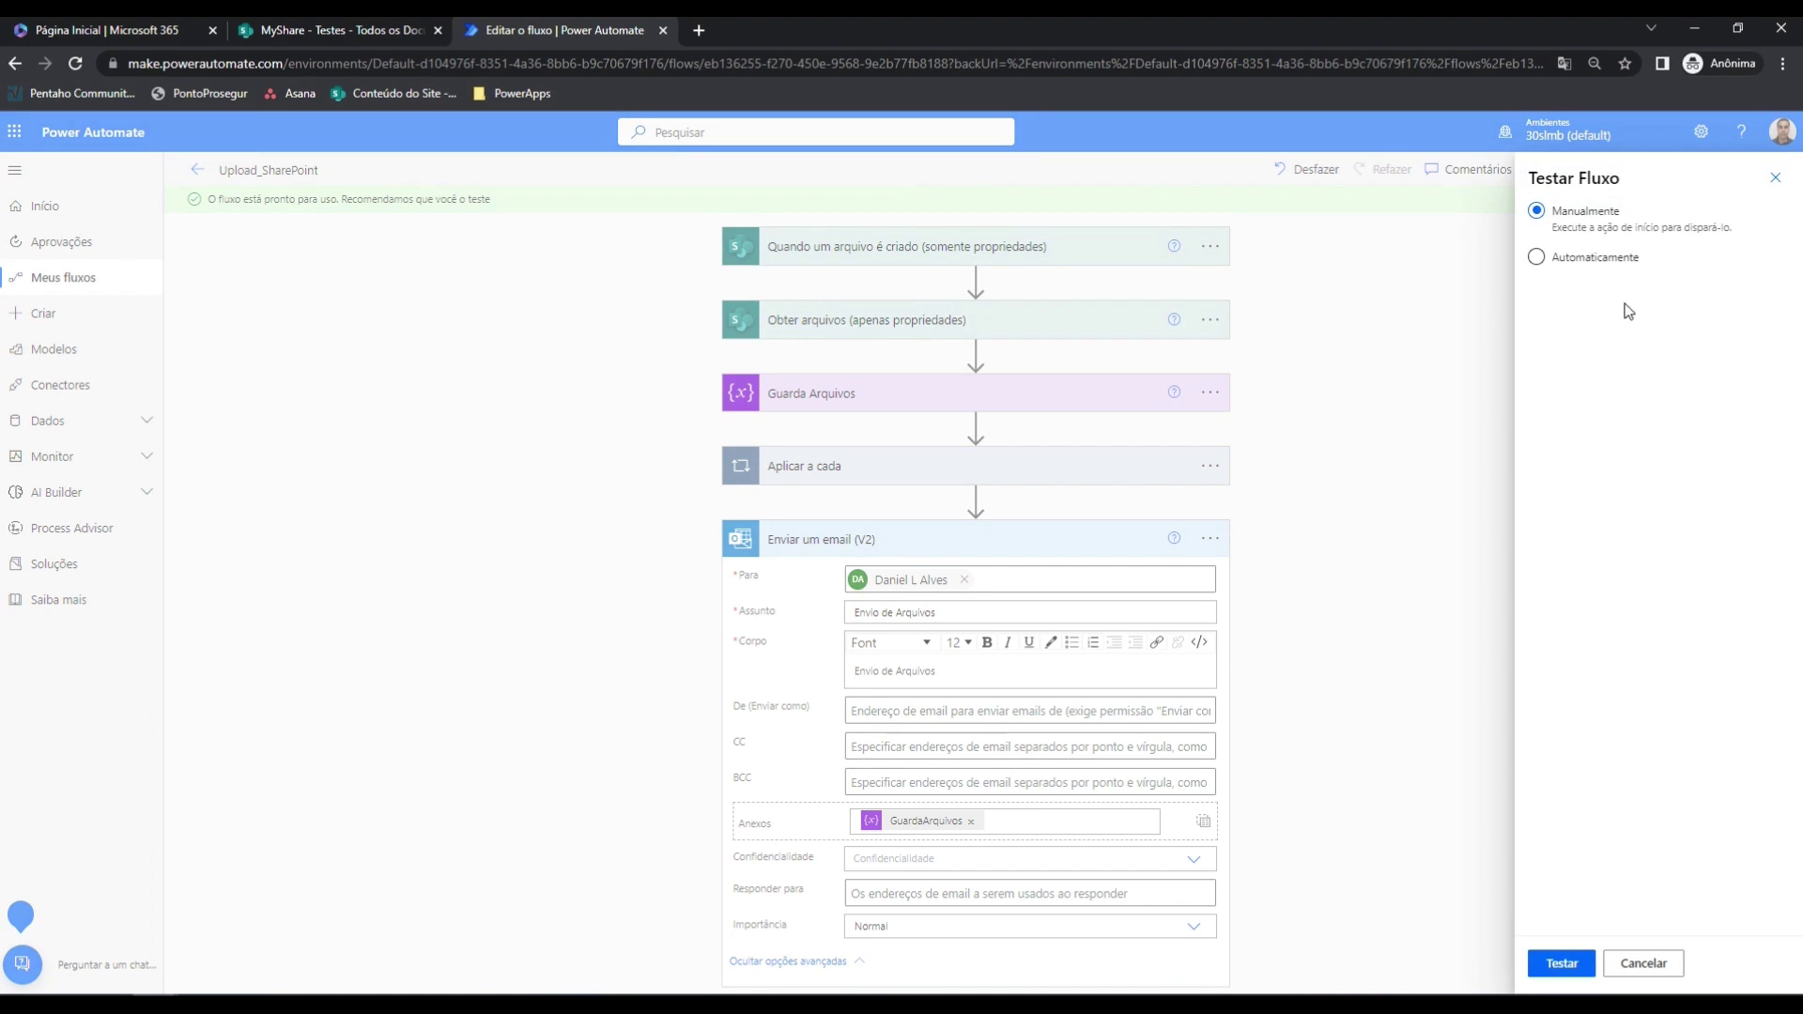
left_click(1561, 965)
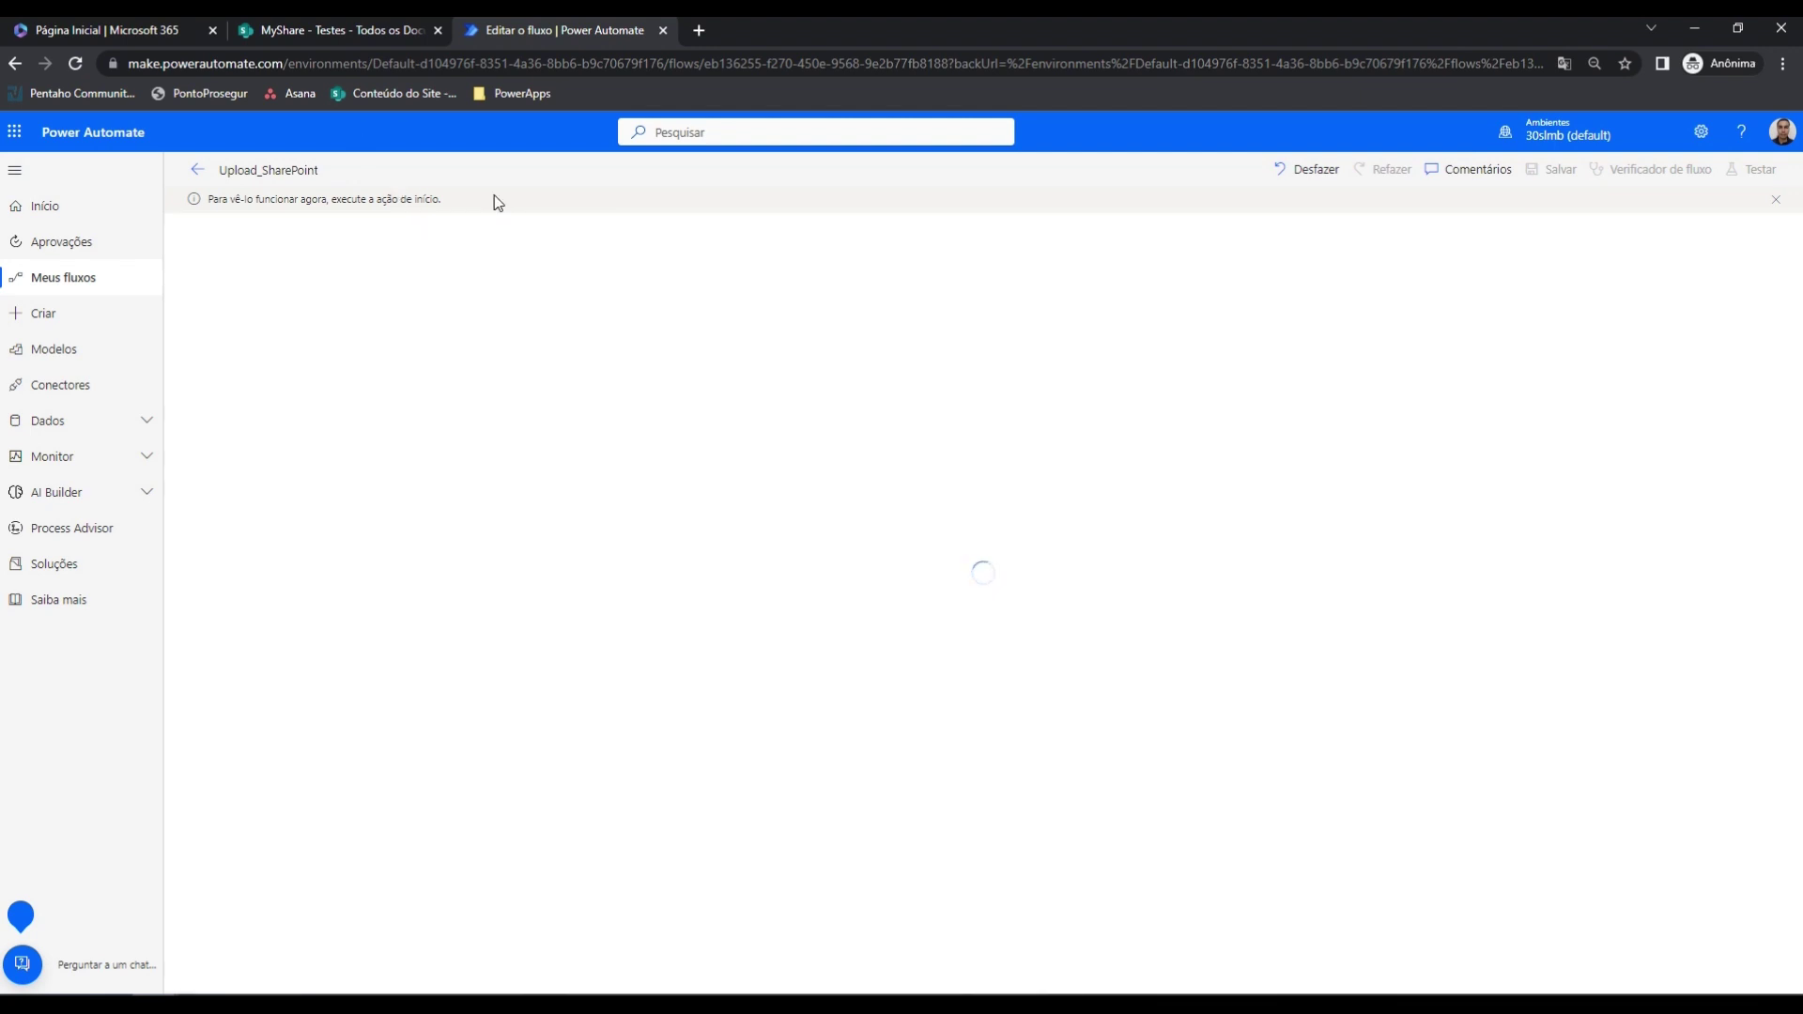
Switch to the Testes library in SharePoint and upload a folder from the computer to trigger the flow
left_click(328, 30)
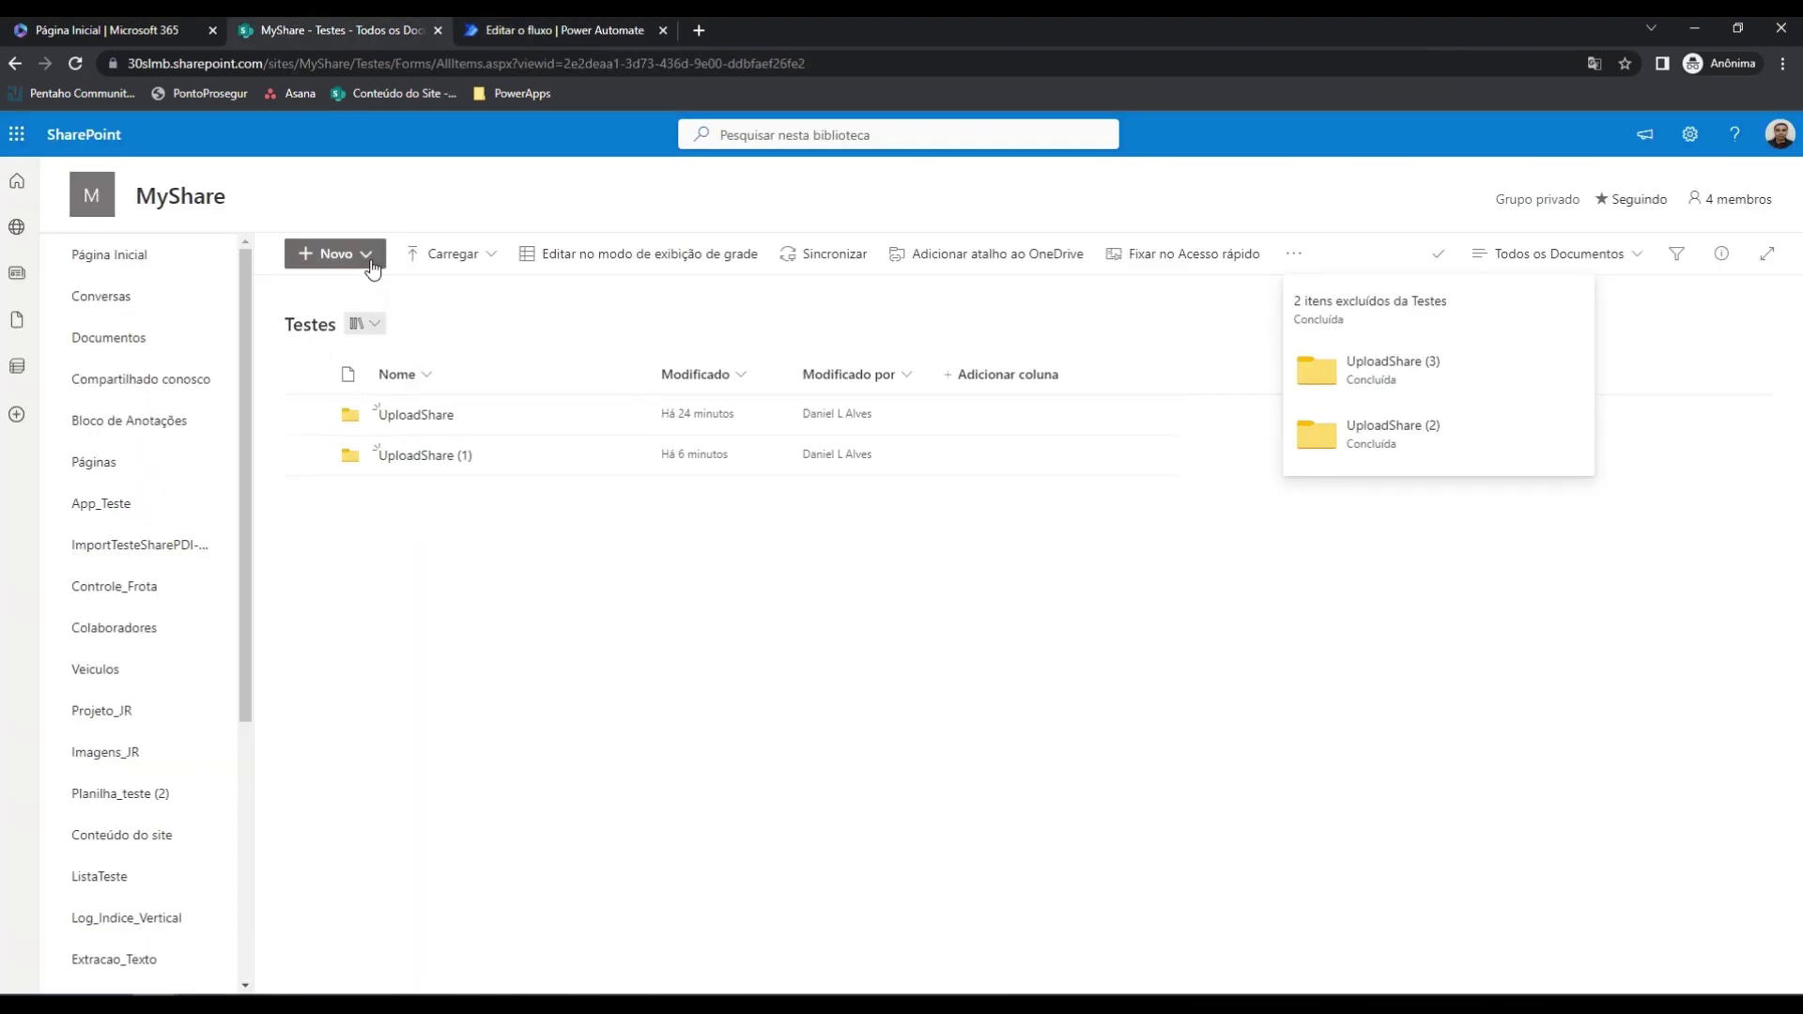
left_click(441, 255)
left_click(499, 324)
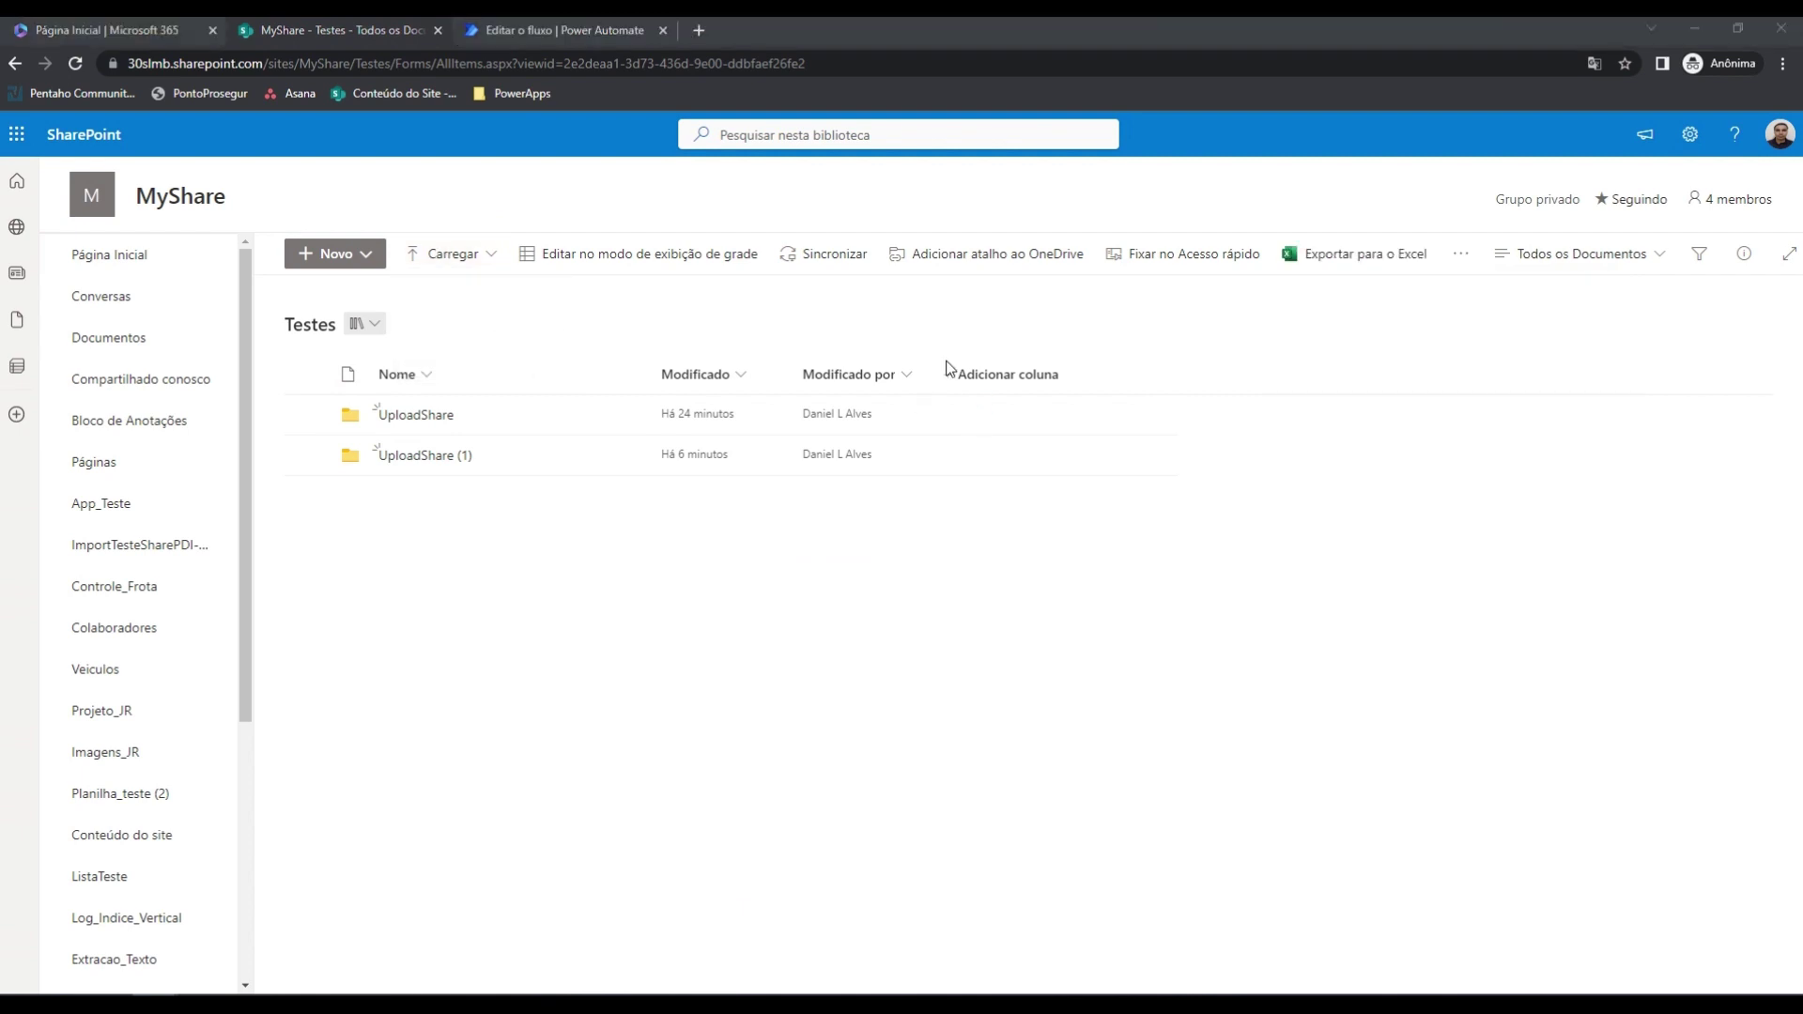
left_click(466, 435)
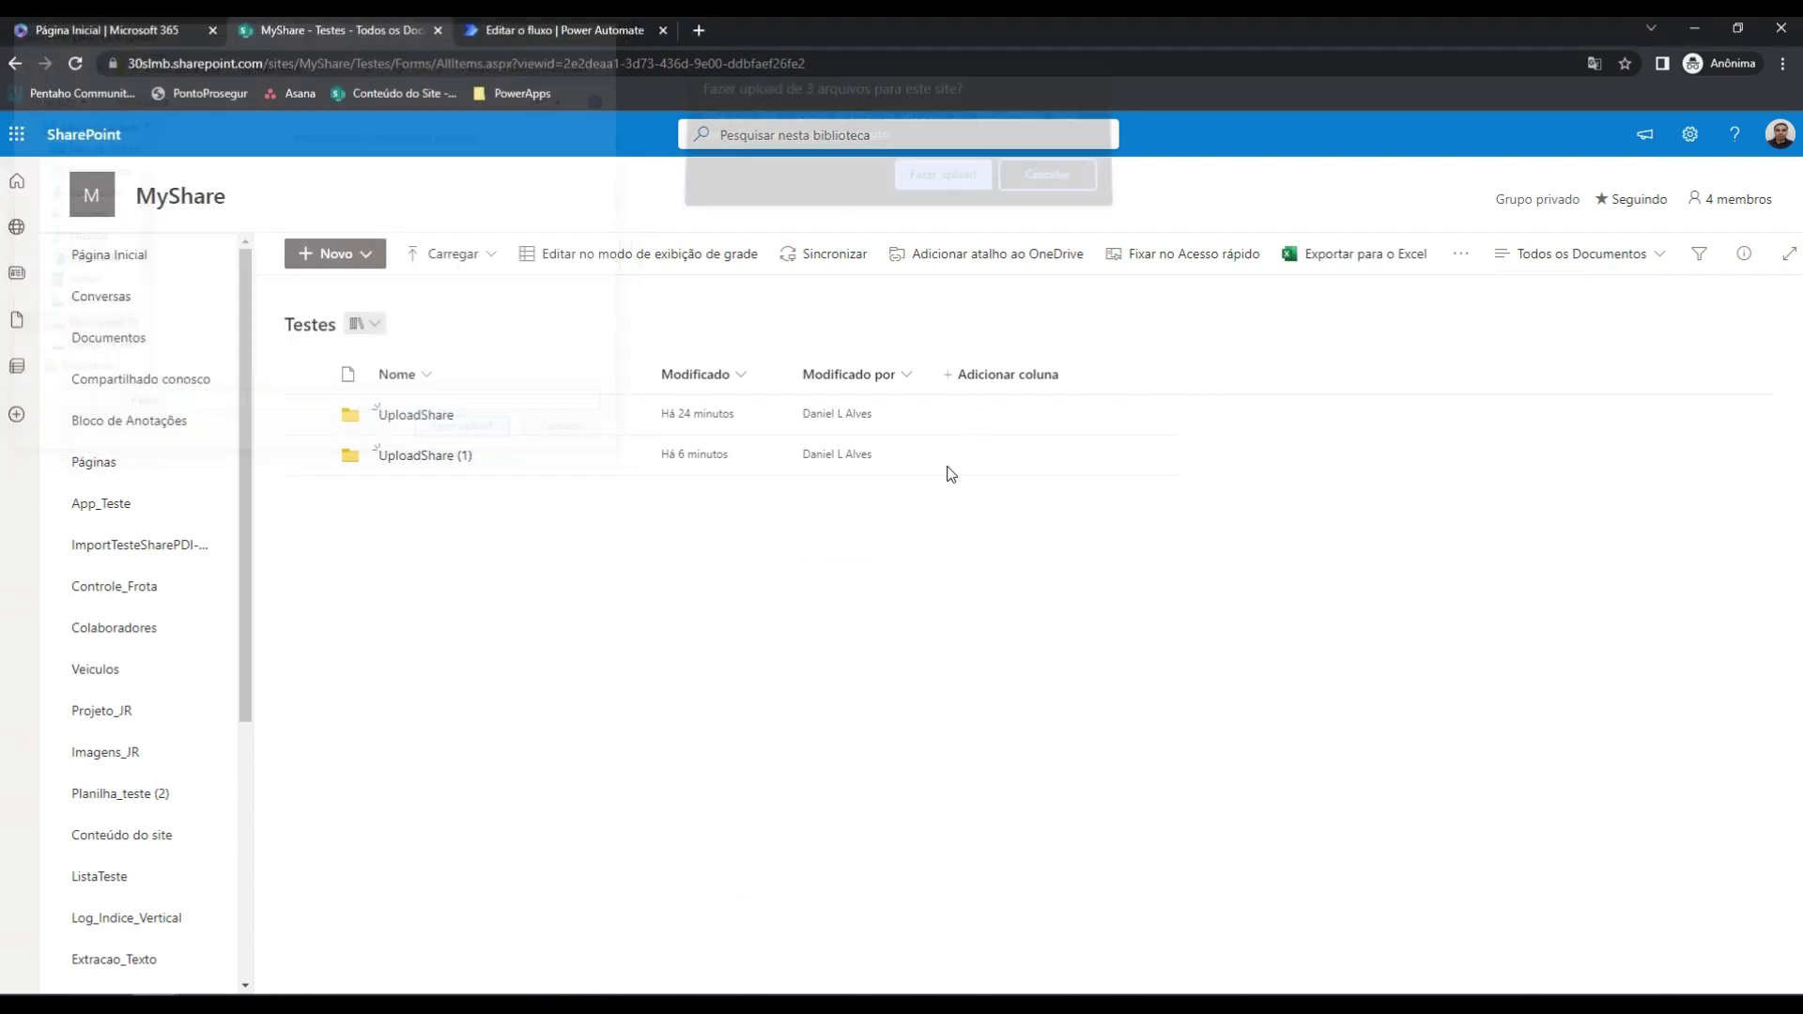
left_click(934, 197)
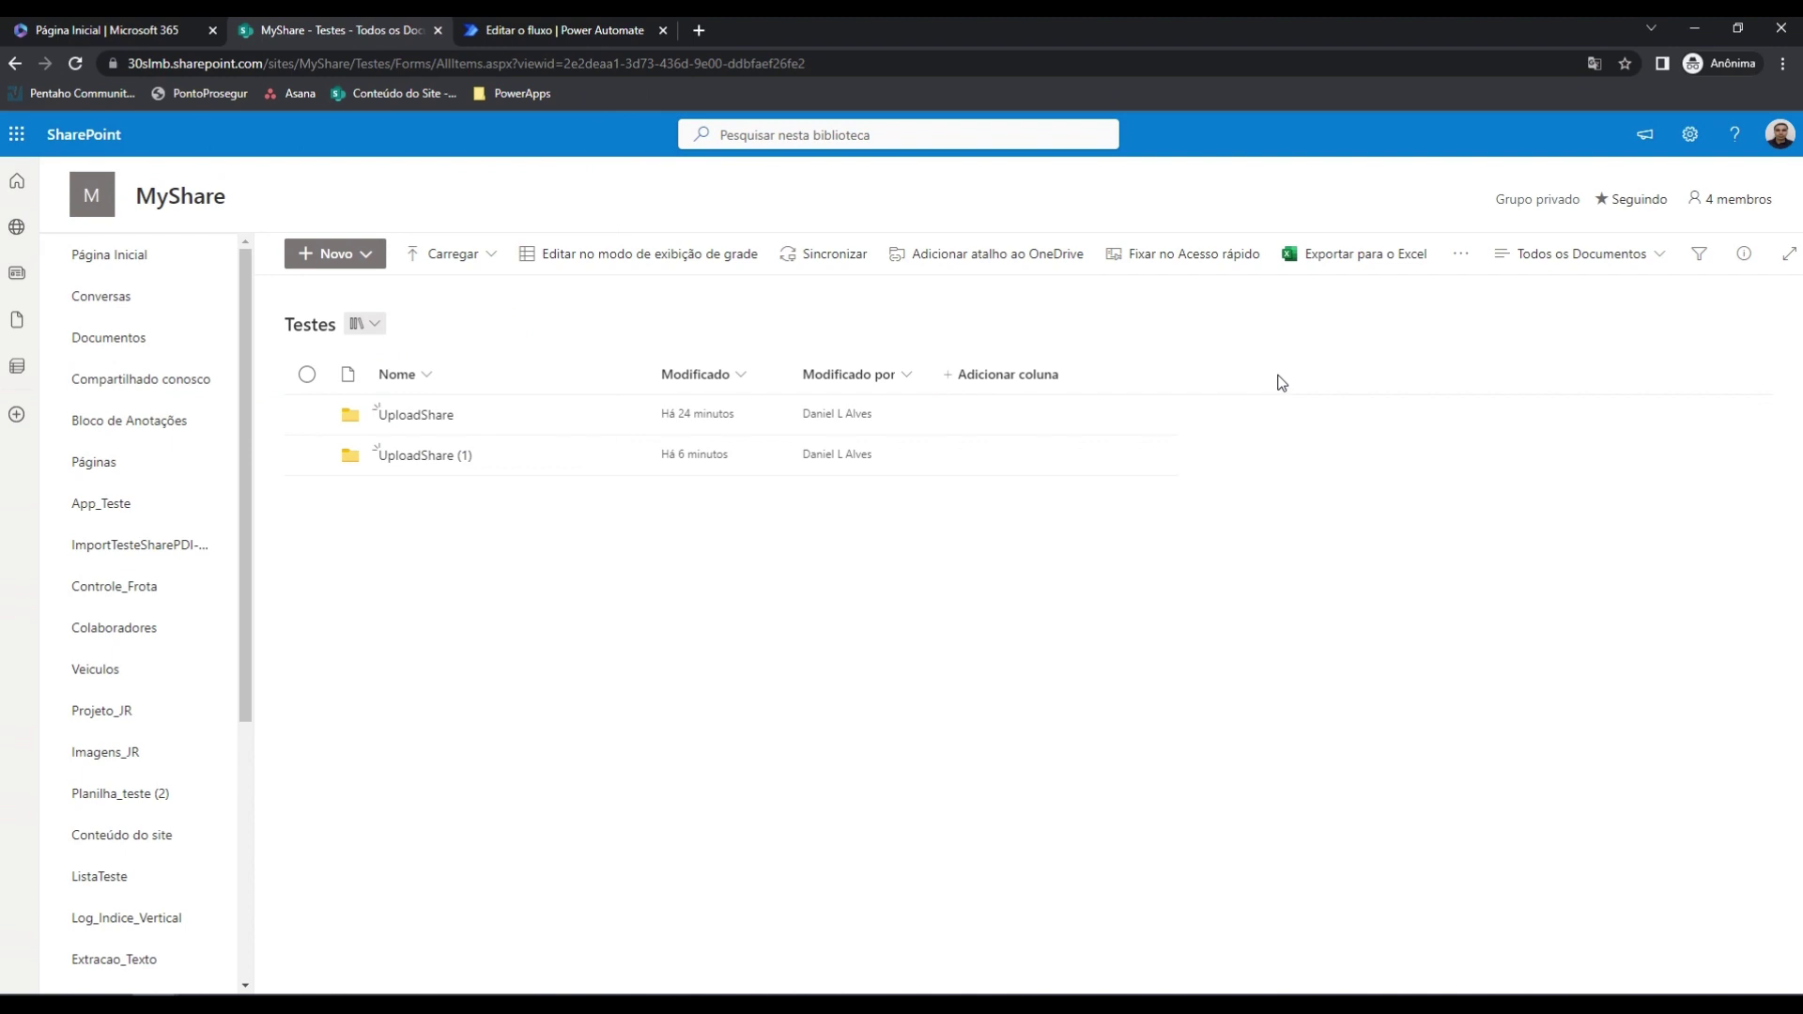
Keep both copies of the uploaded folder in the Testes library, and return to Power Automate to check the test run
left_click(1371, 409)
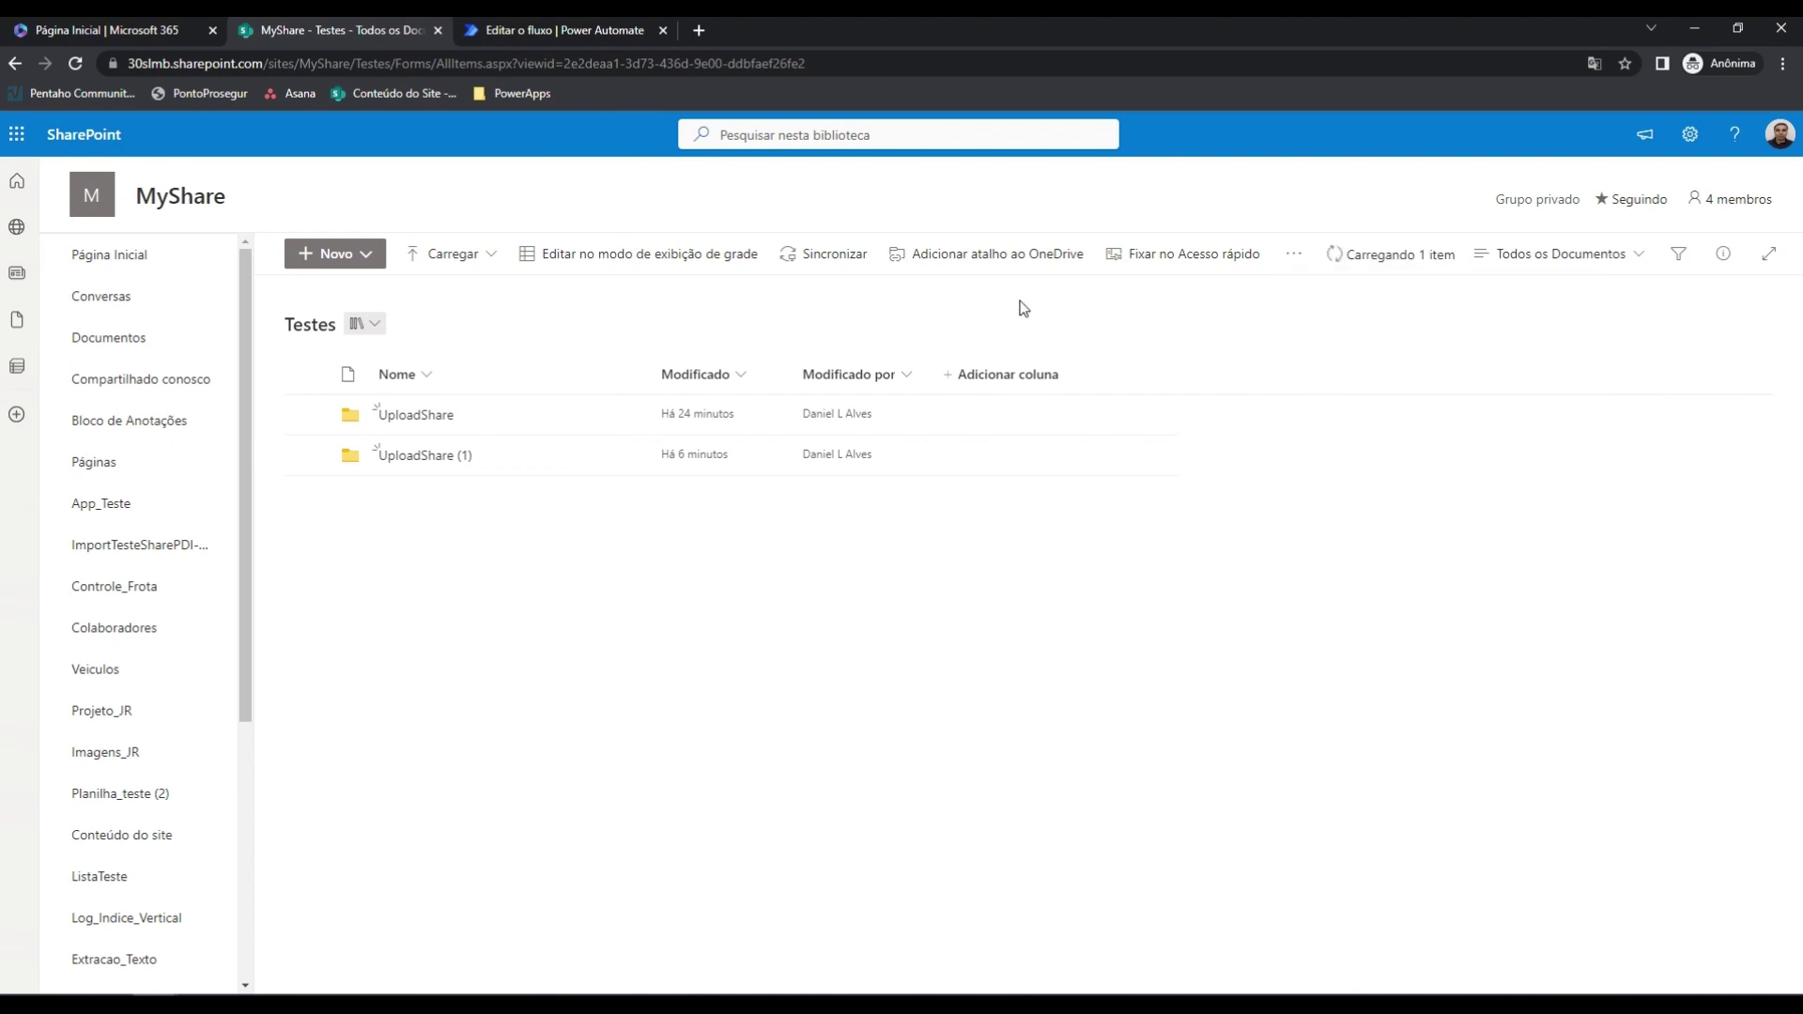
left_click(522, 32)
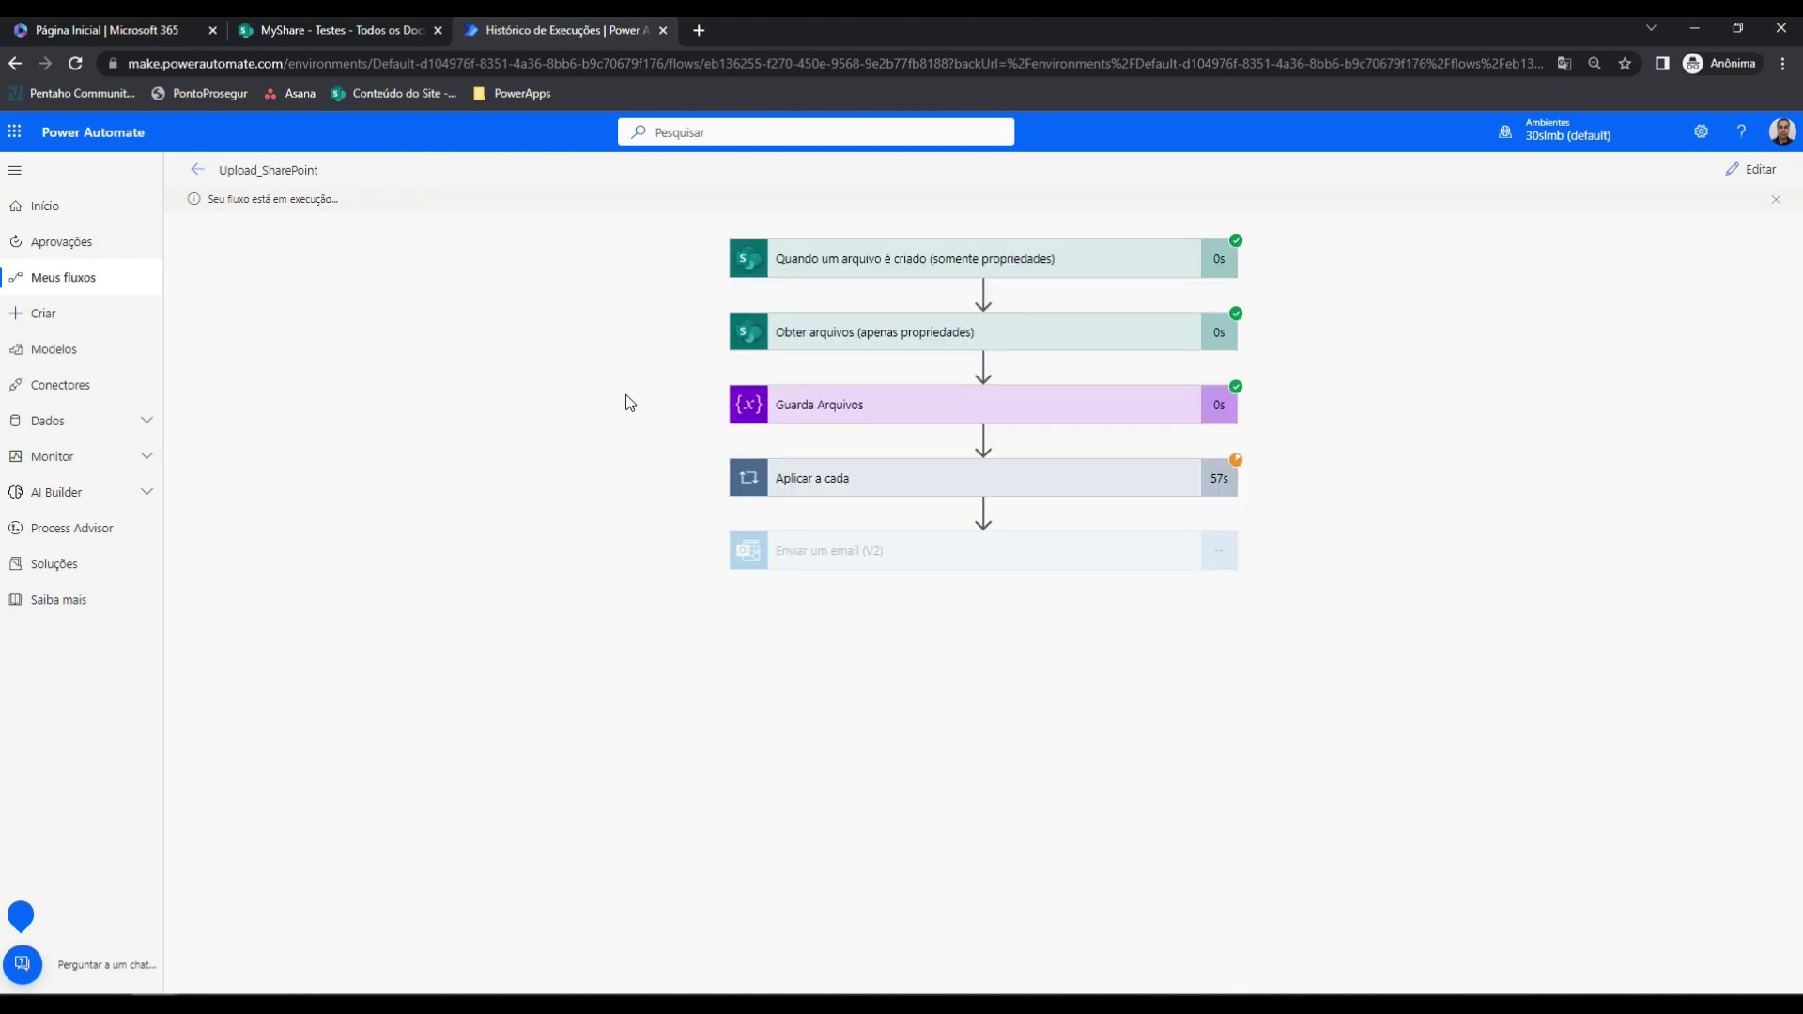
Open Outlook and view the newly received Envio de Arquivos email with its attachments
left_click(15, 131)
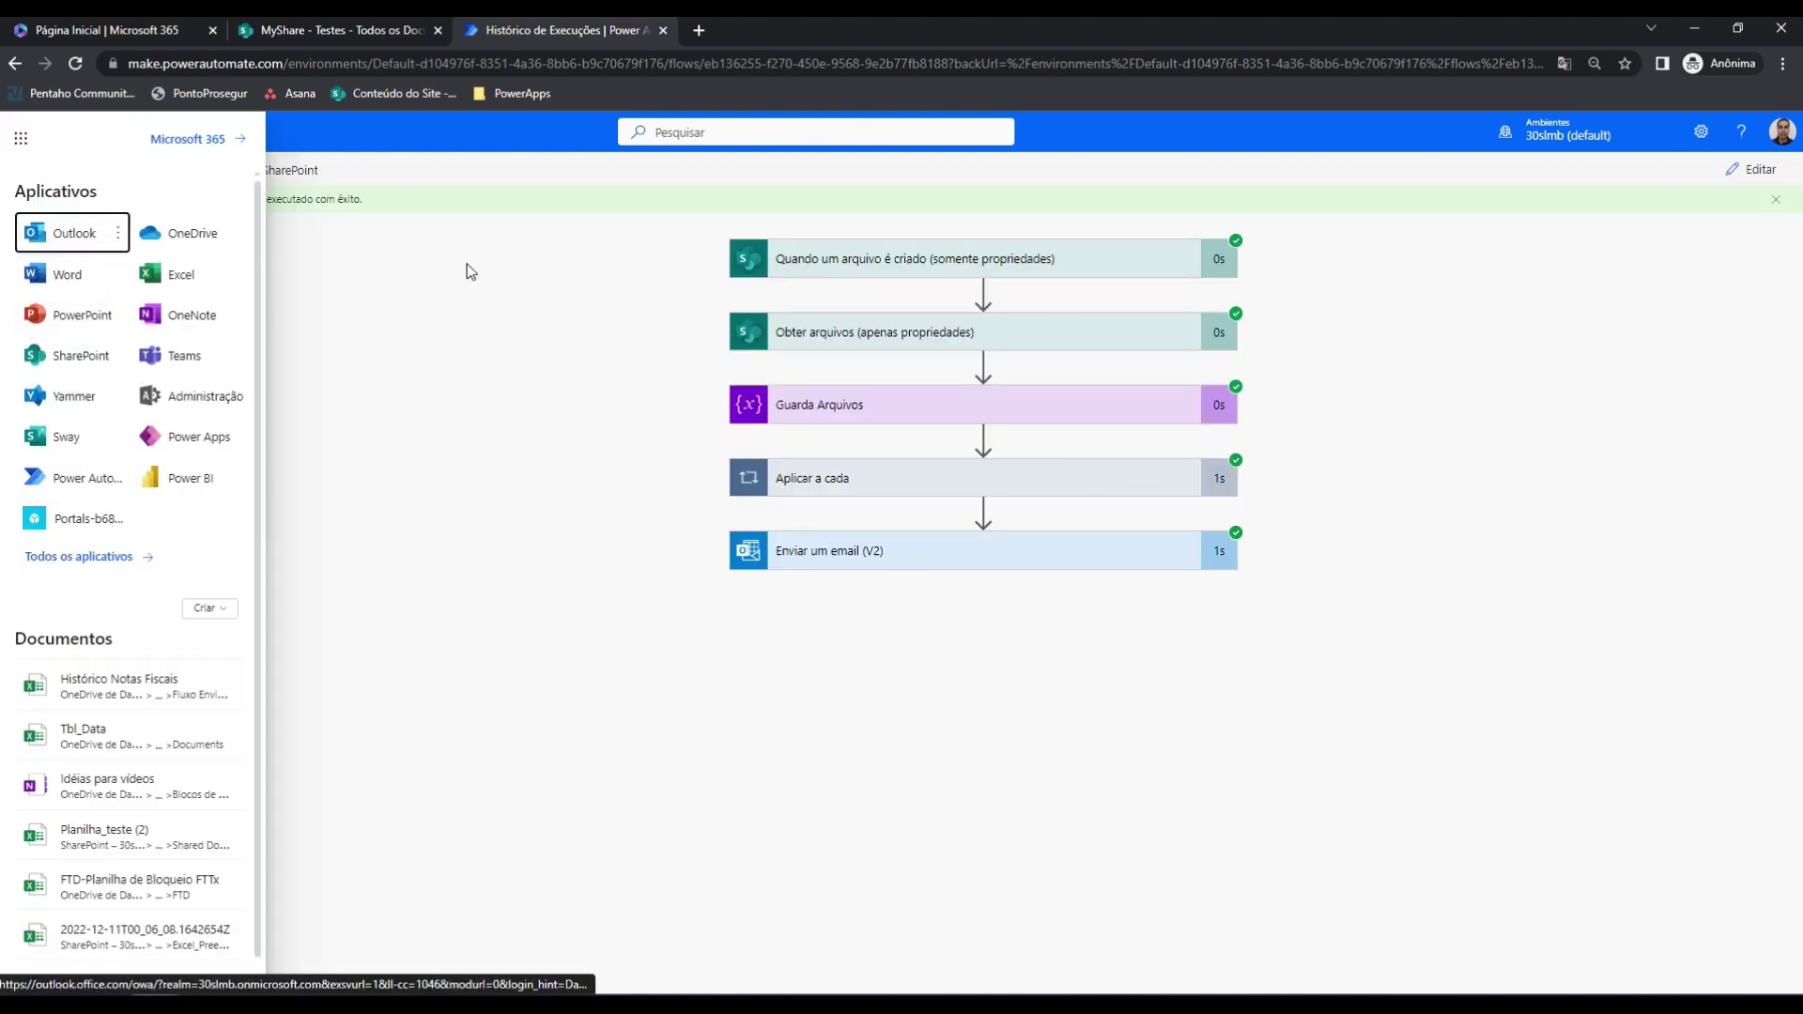
left_click(75, 234)
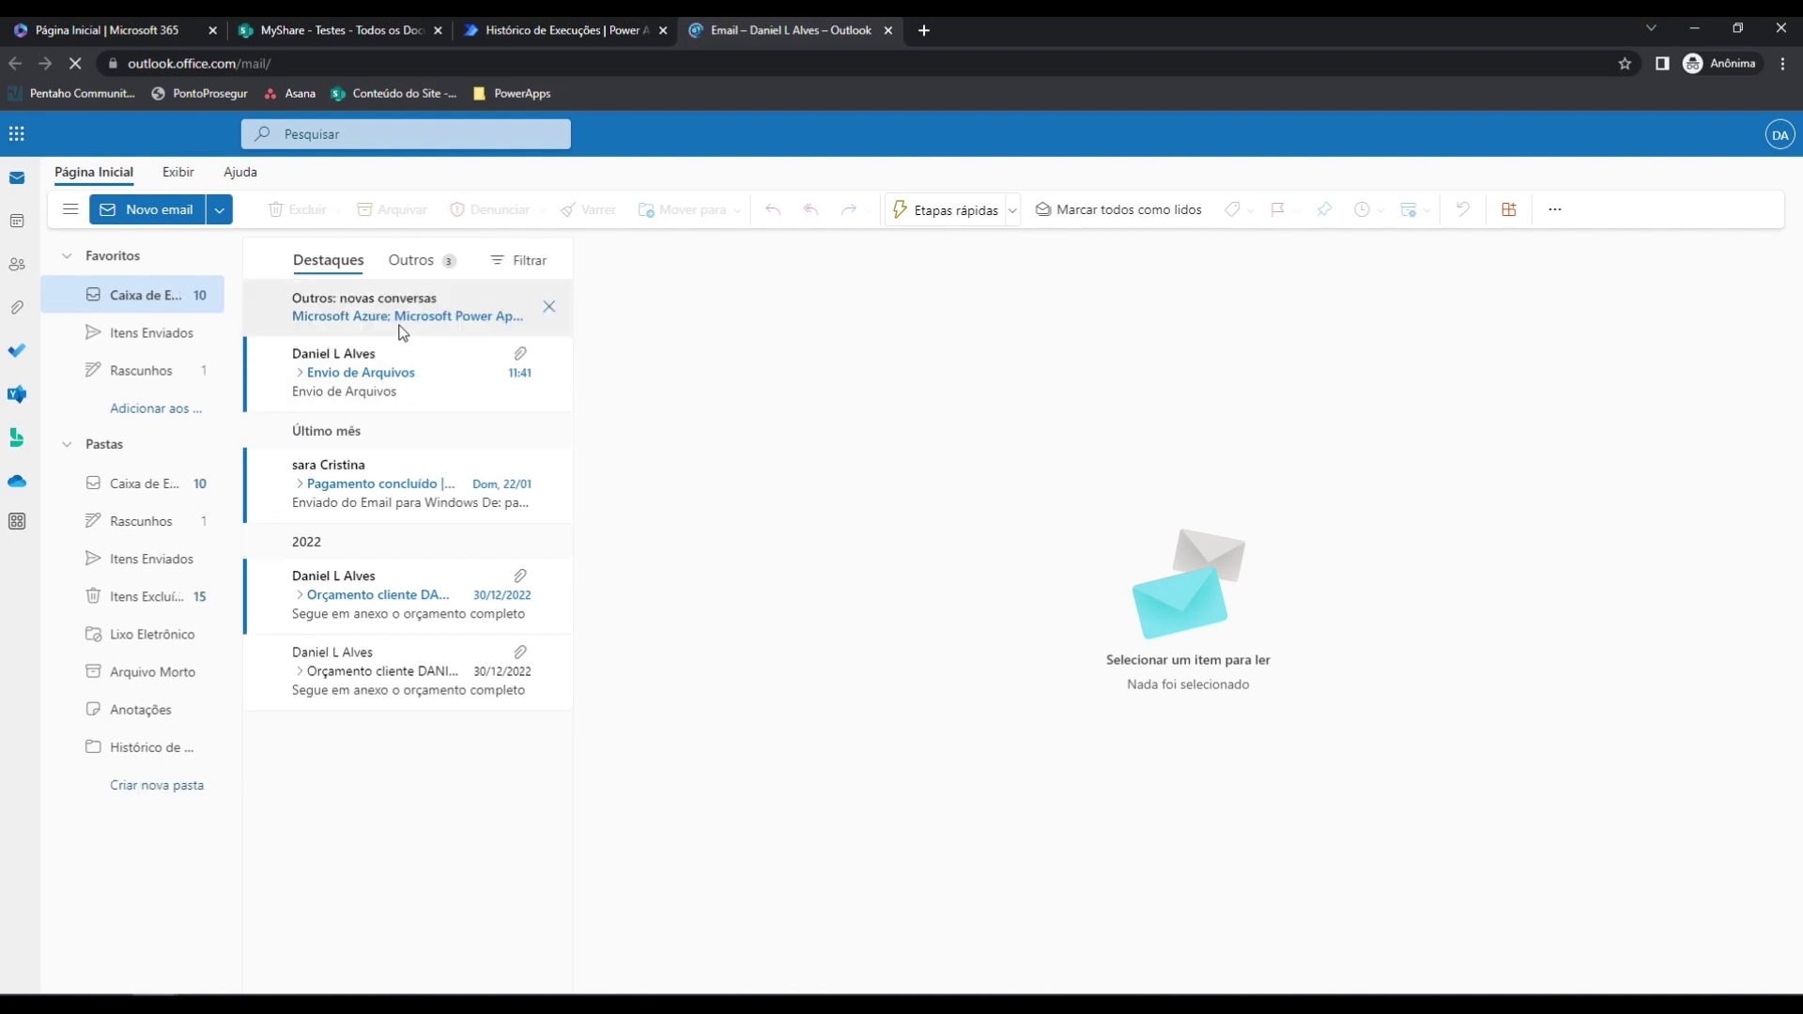
left_click(370, 387)
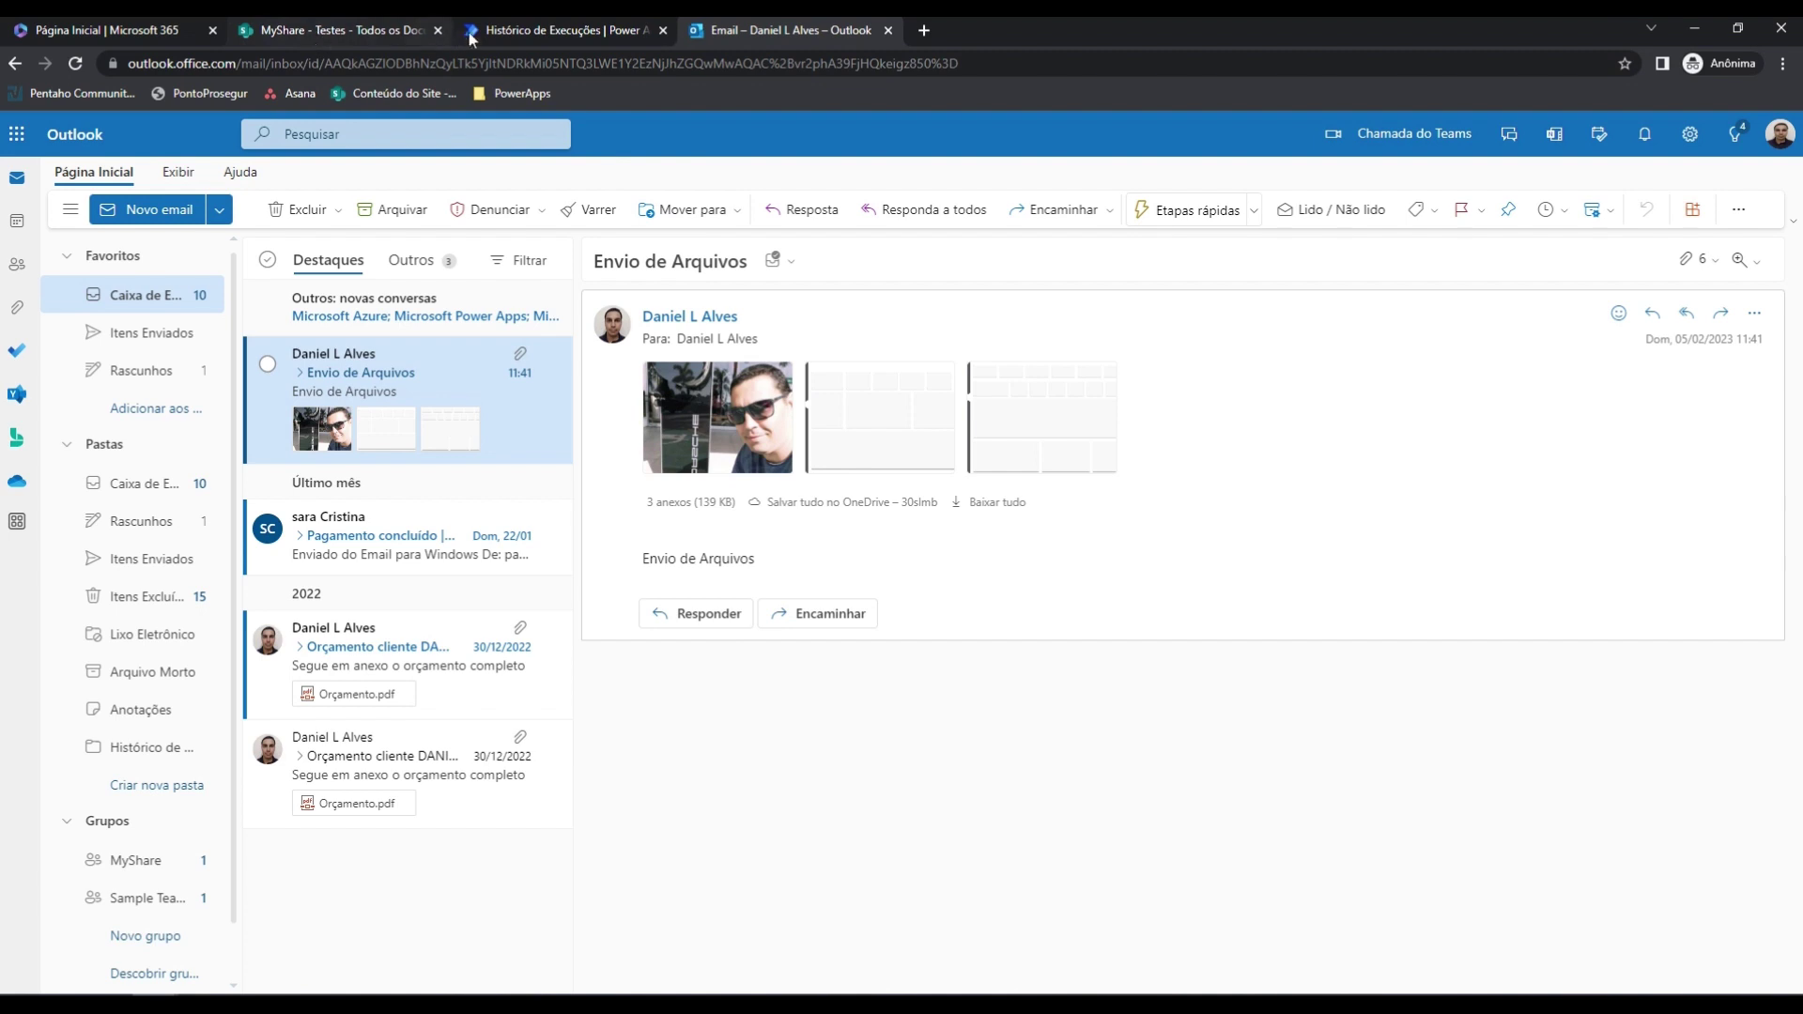
Return to Power Automate, reopen the flow for editing and start another test run with the Manualmente option
left_click(554, 34)
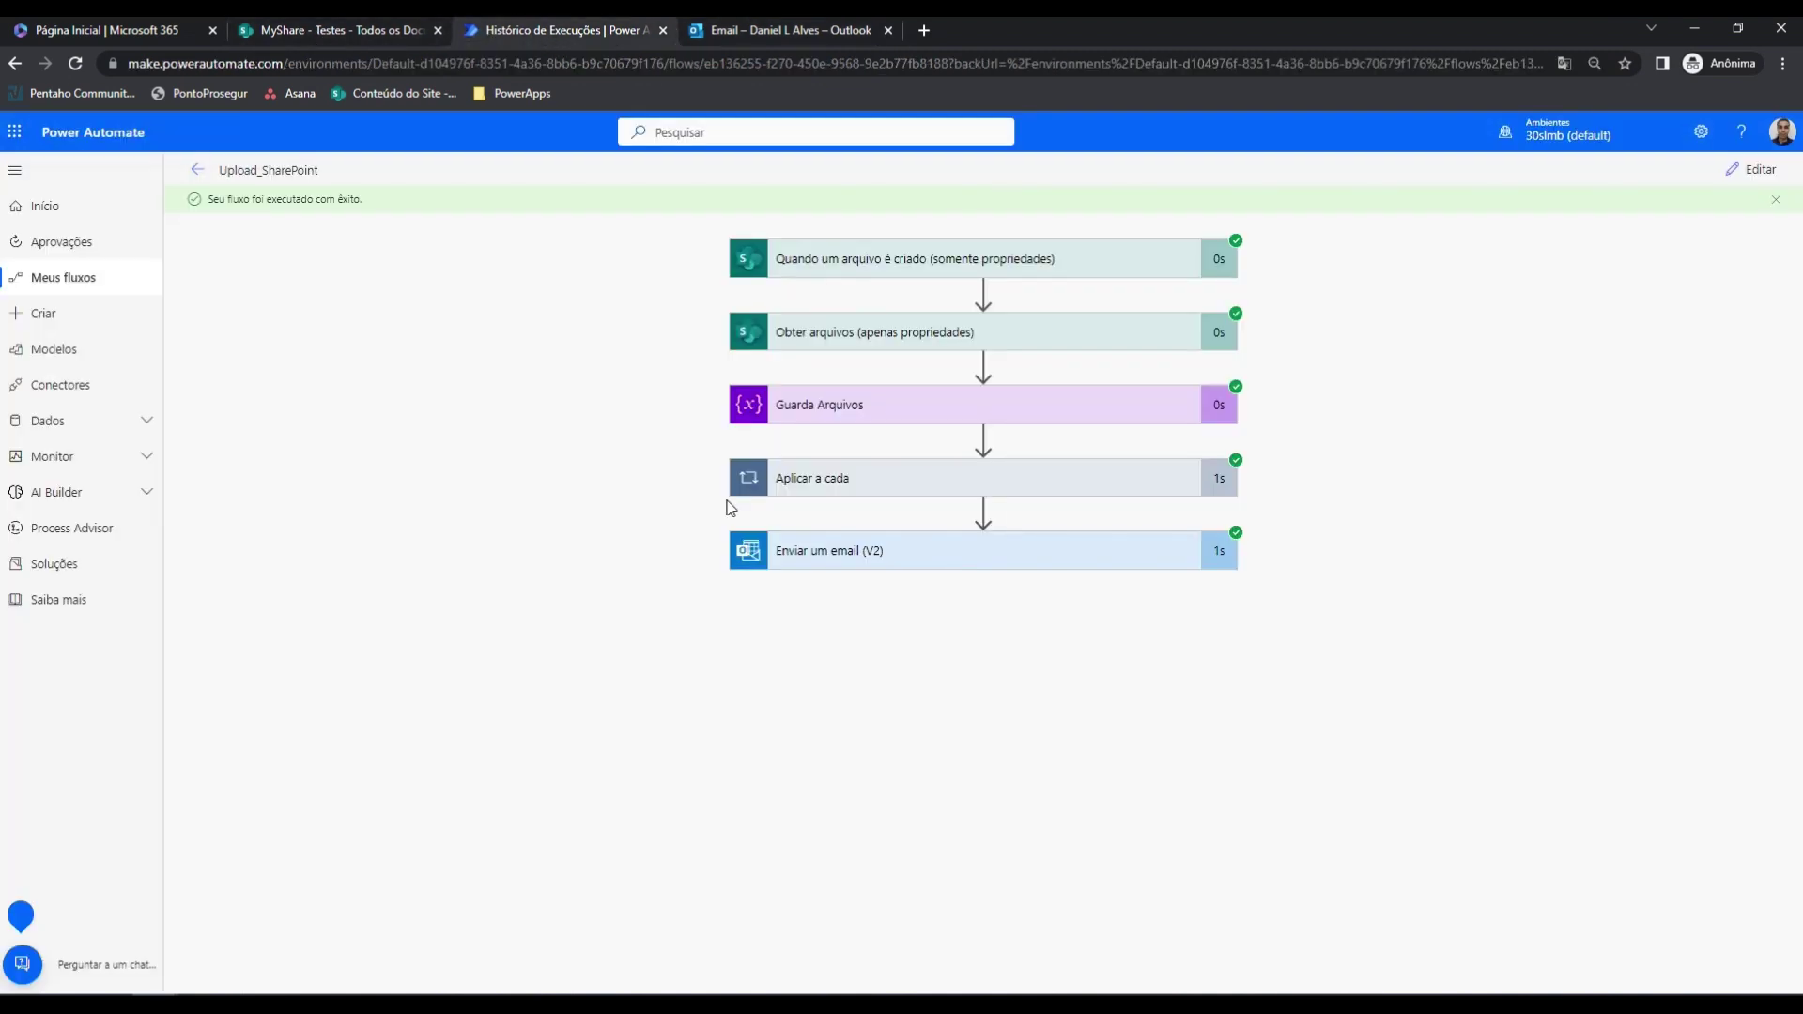
left_click(1755, 173)
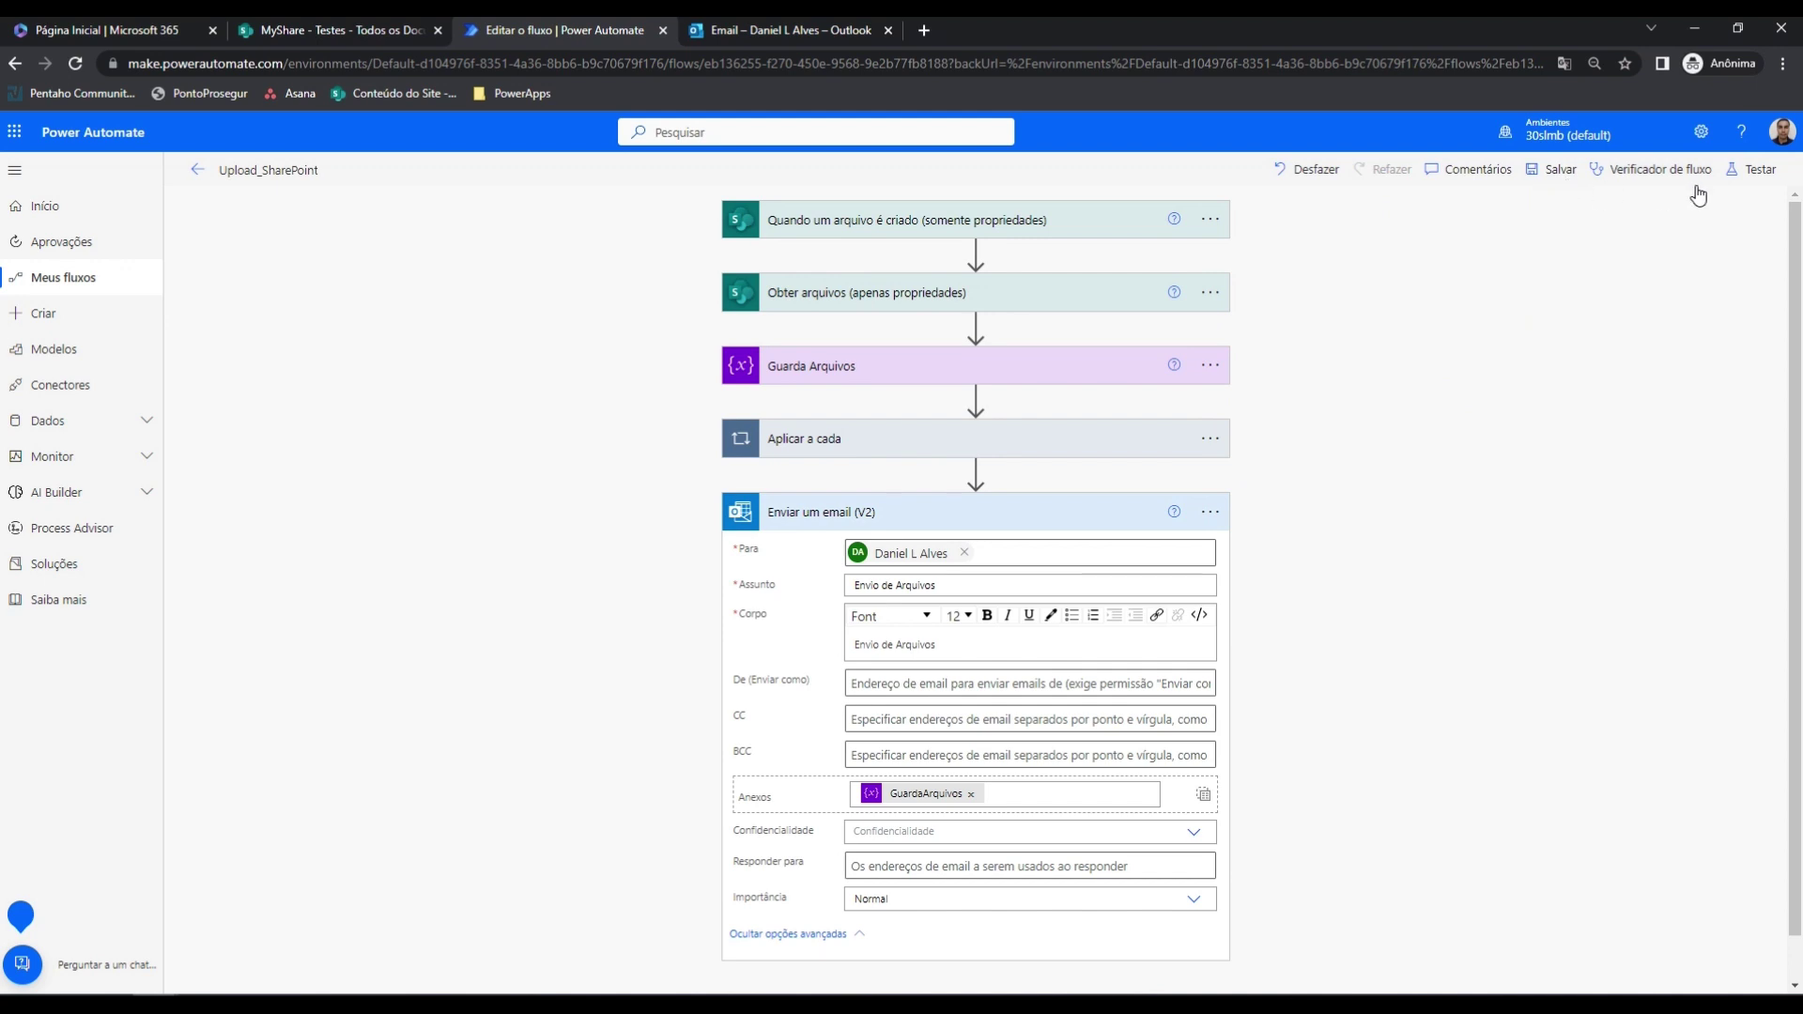
left_click(1753, 170)
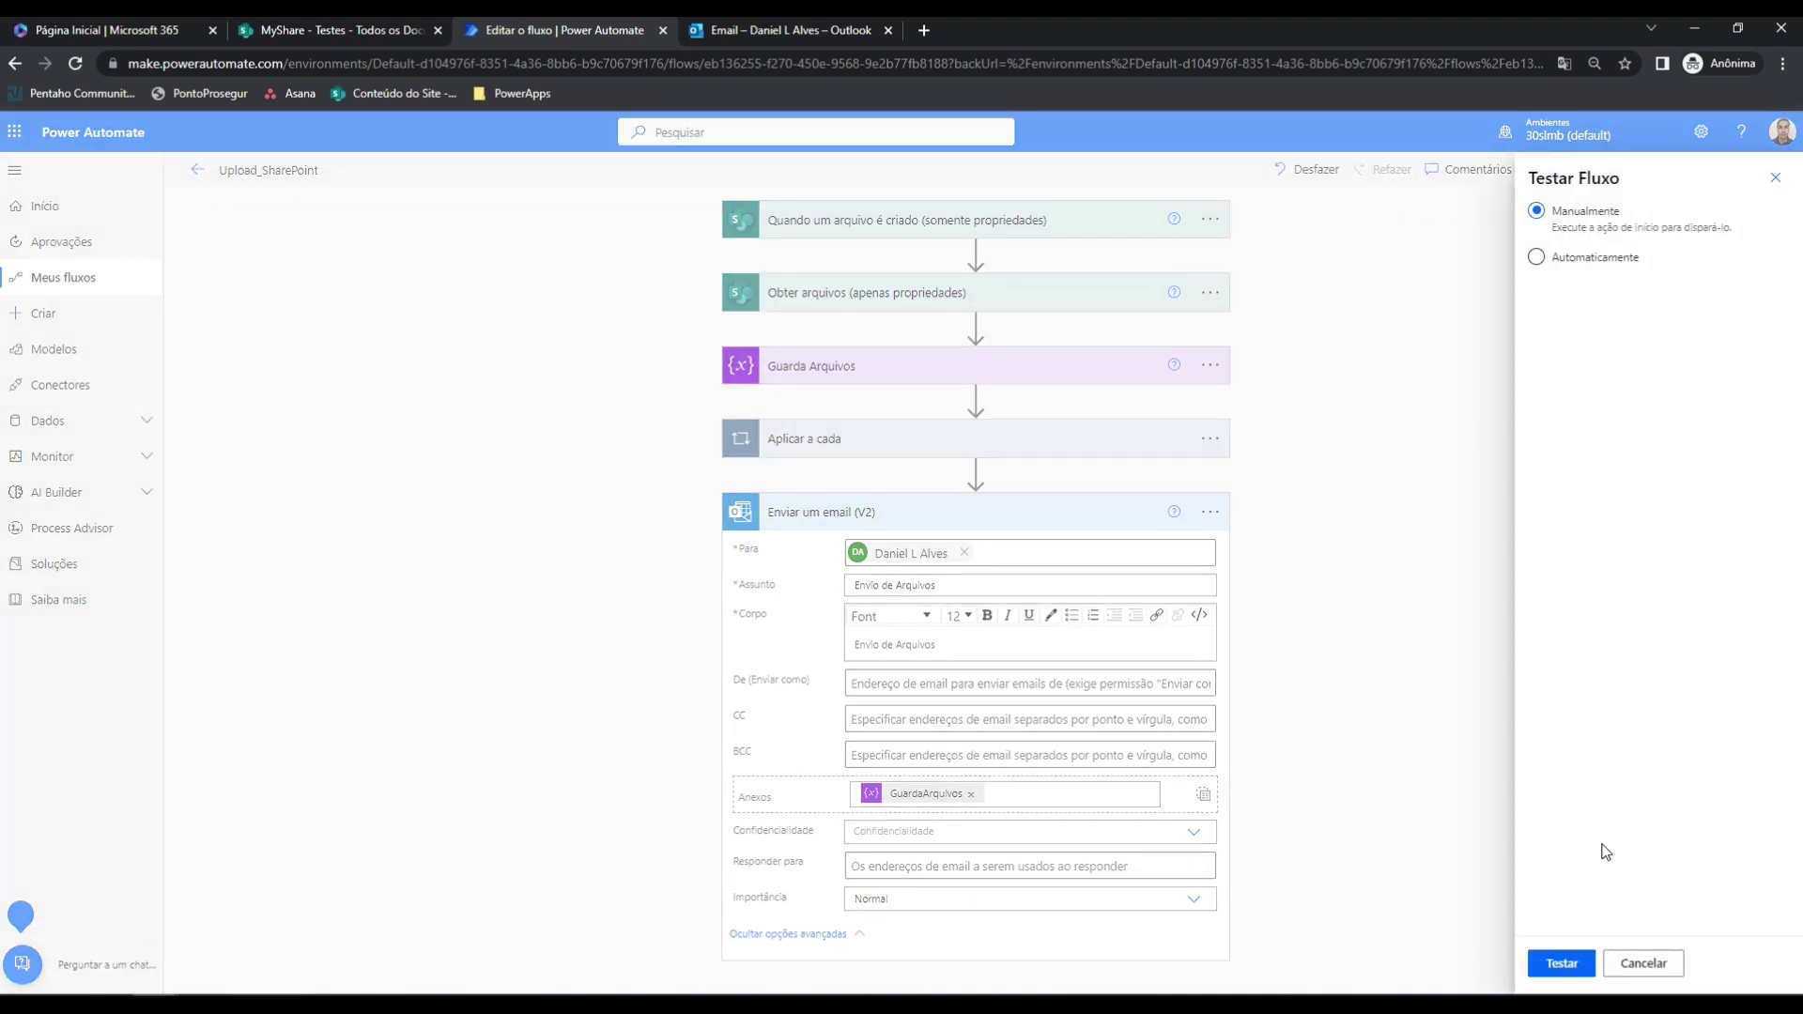
left_click(1550, 963)
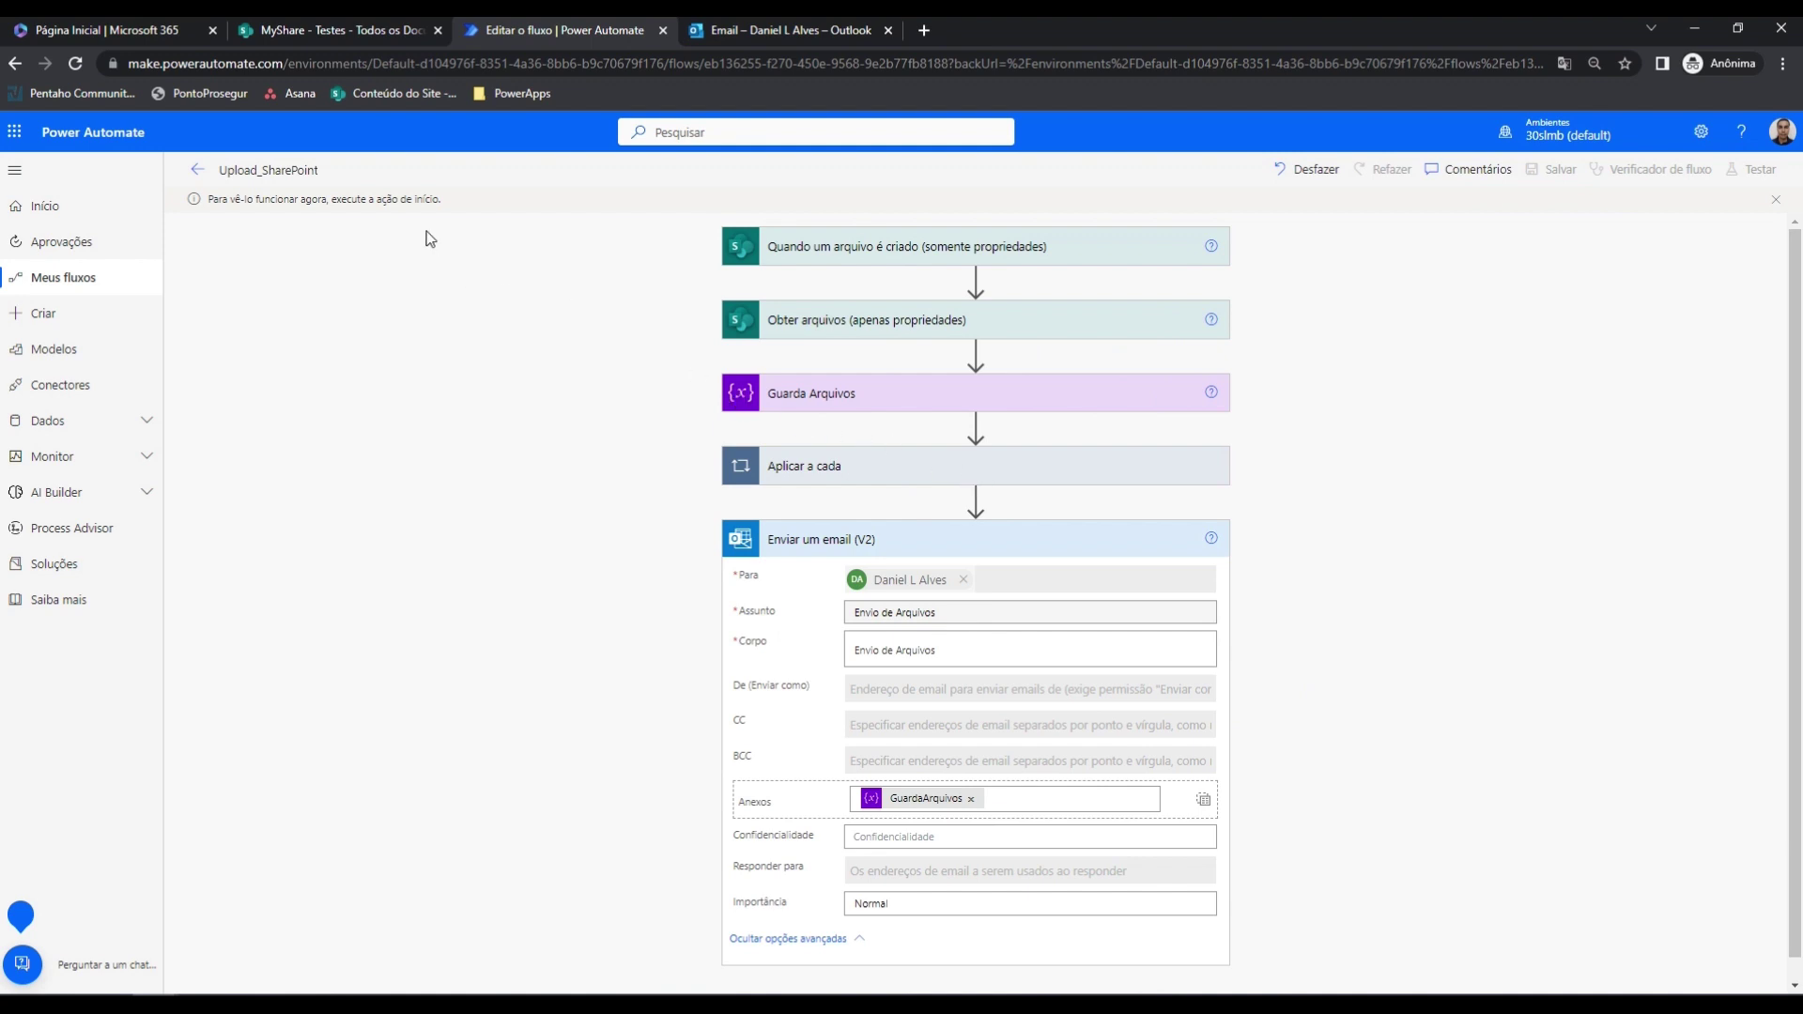
Upload the UploadShare folder to the Testes library in SharePoint again, keeping both copies, and open the newly added folder
left_click(346, 28)
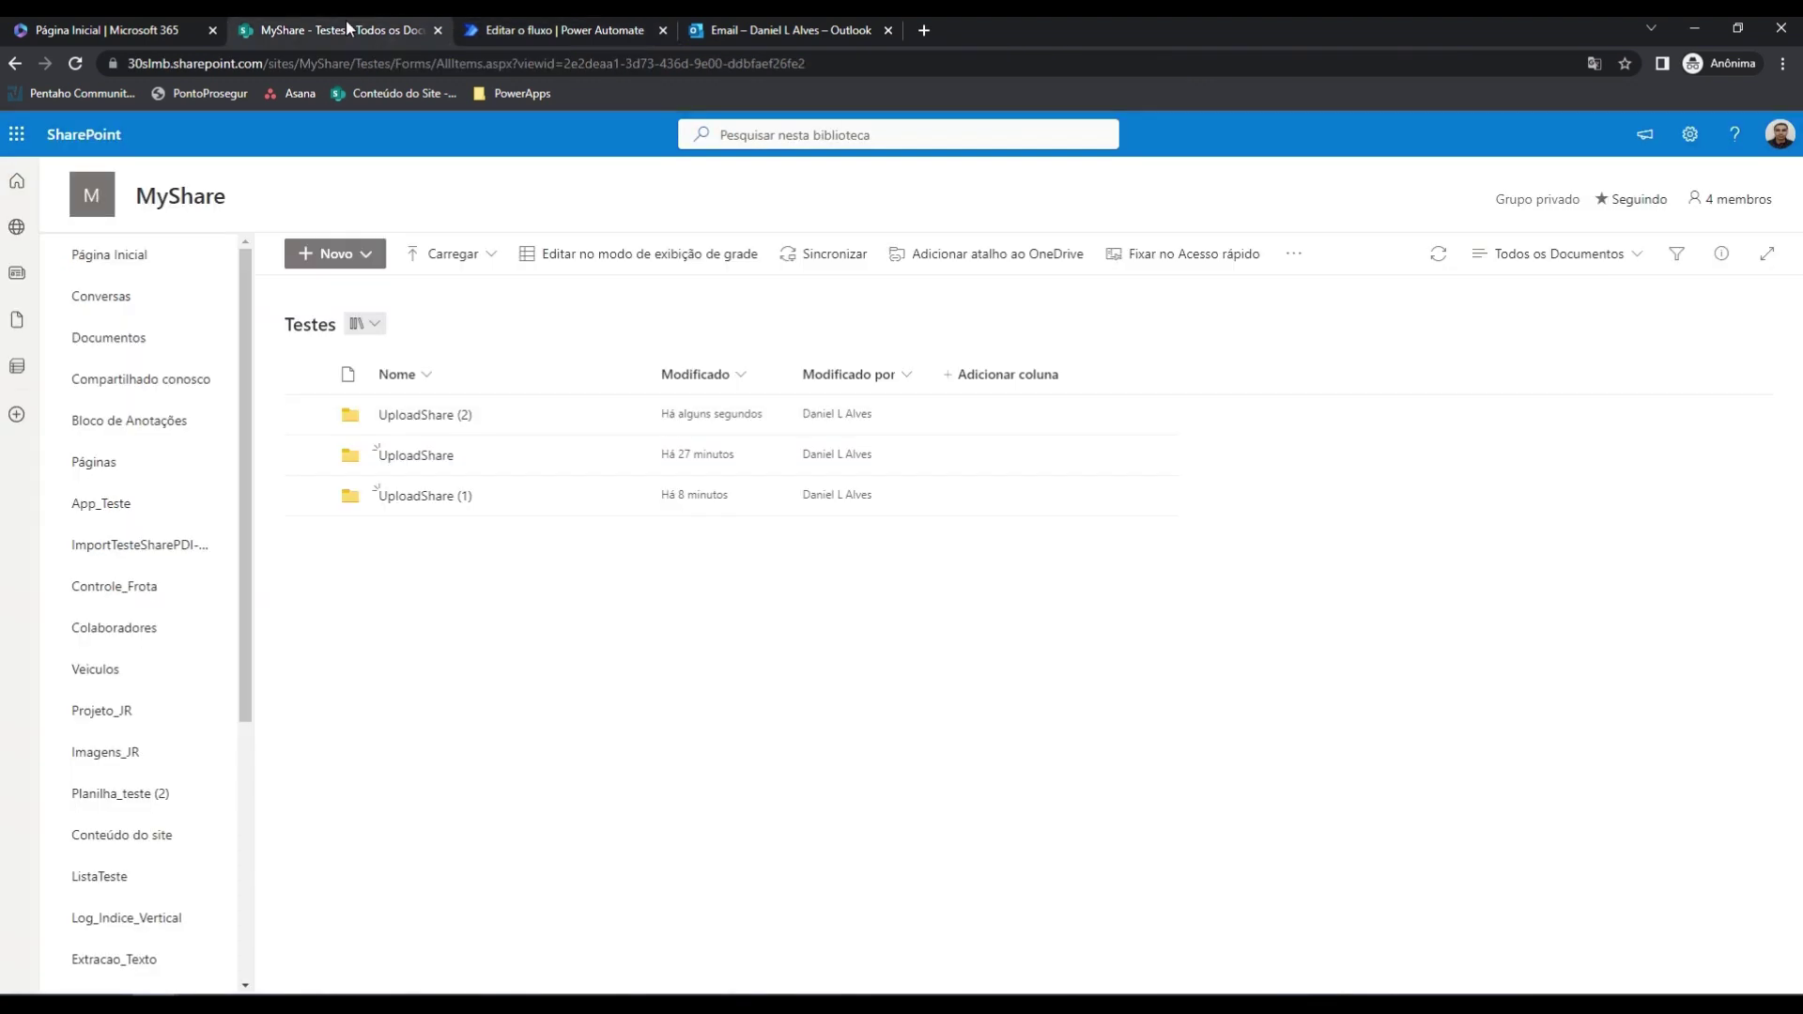
left_click(453, 256)
left_click(466, 328)
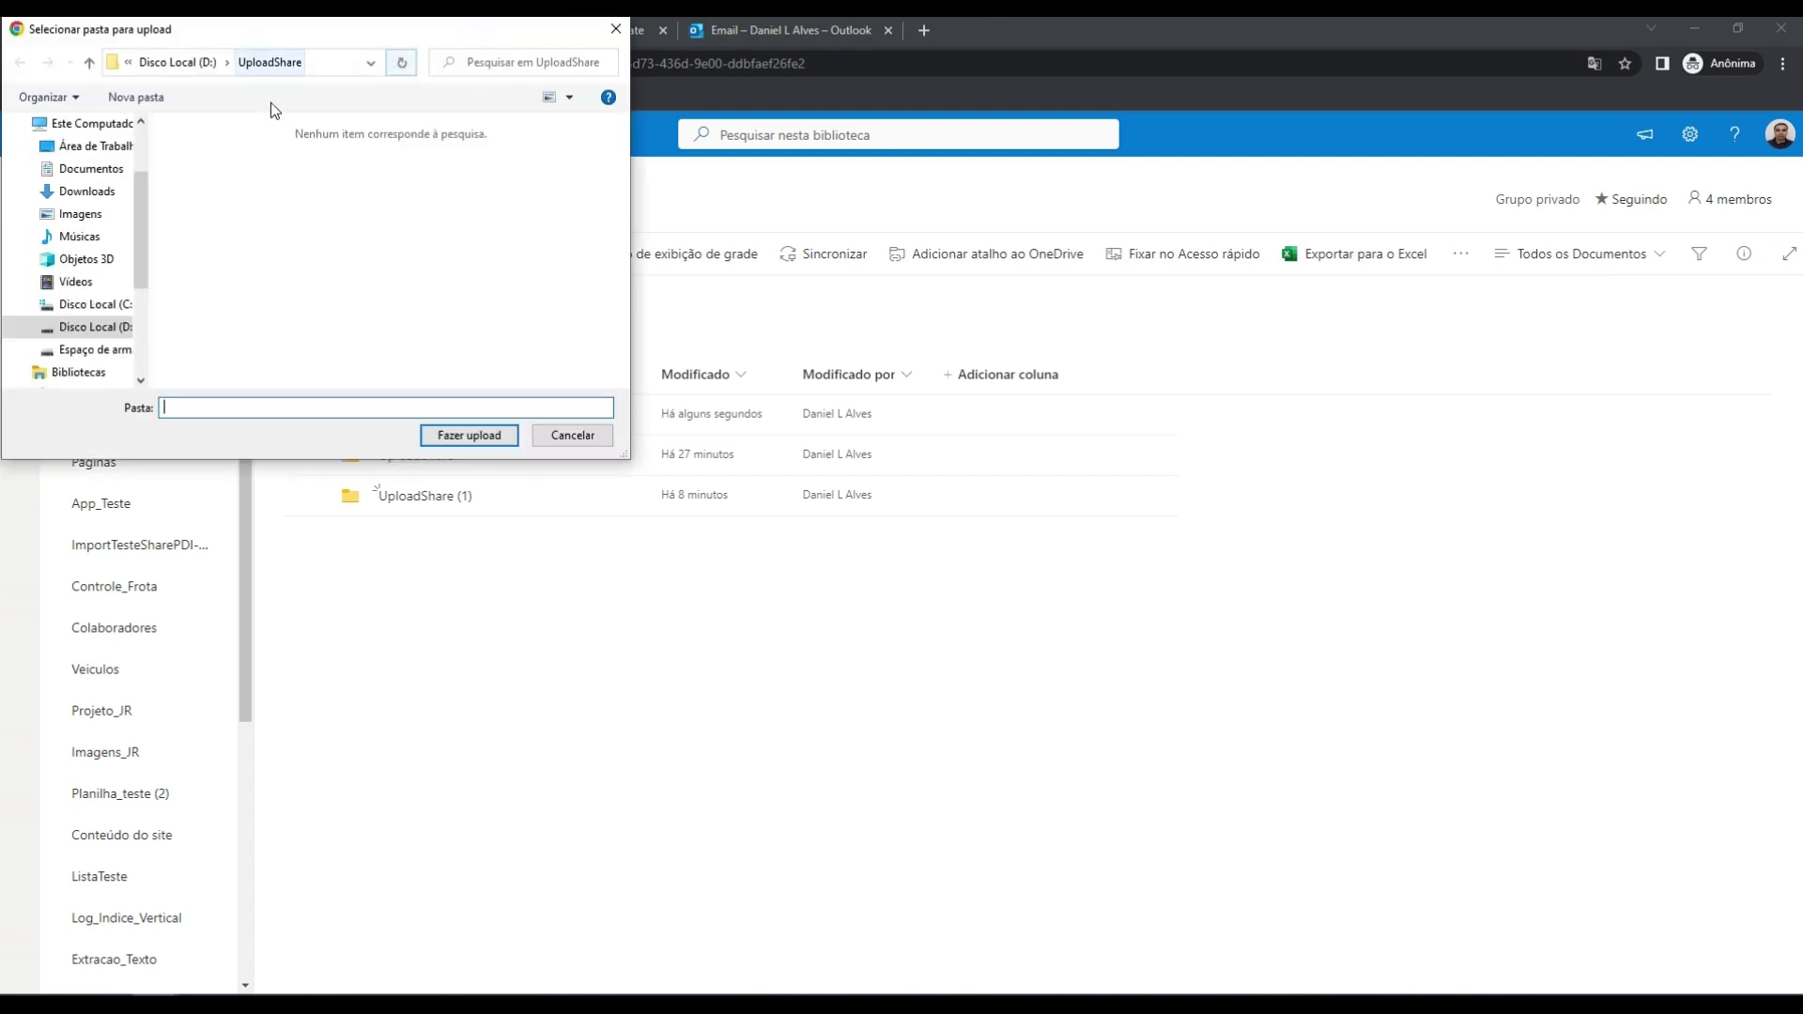
left_click(468, 436)
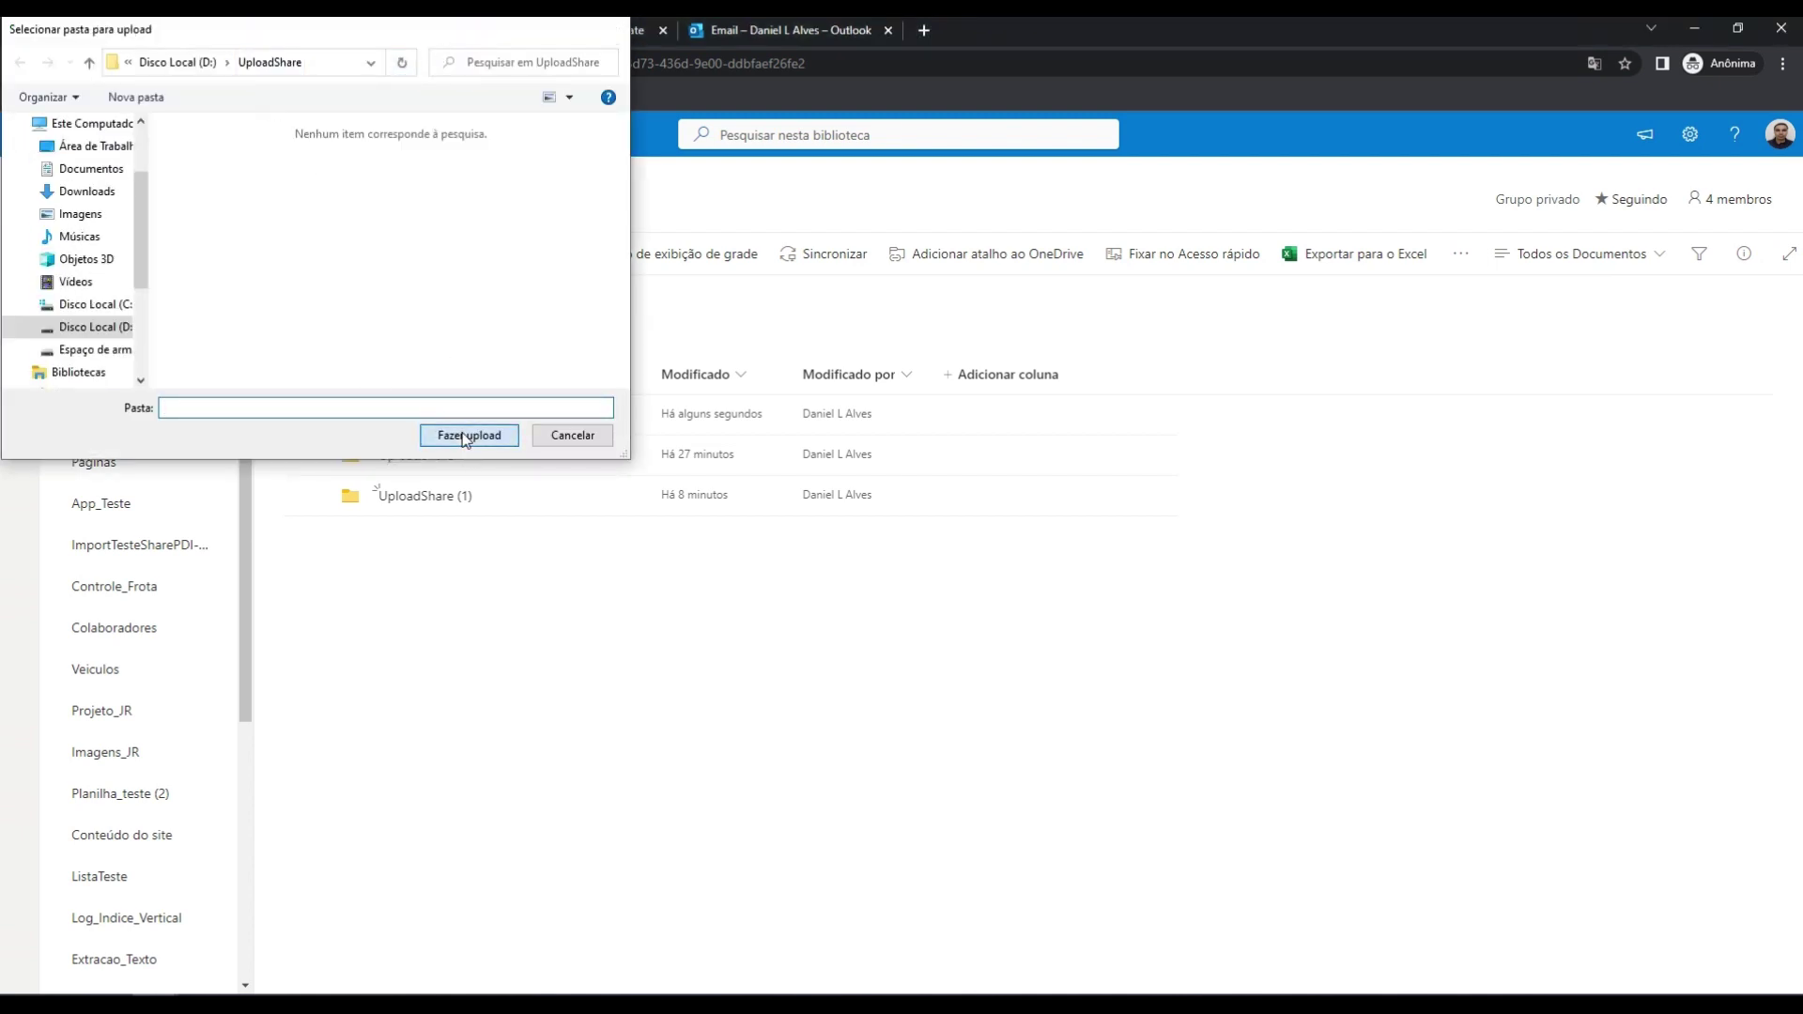
left_click(922, 194)
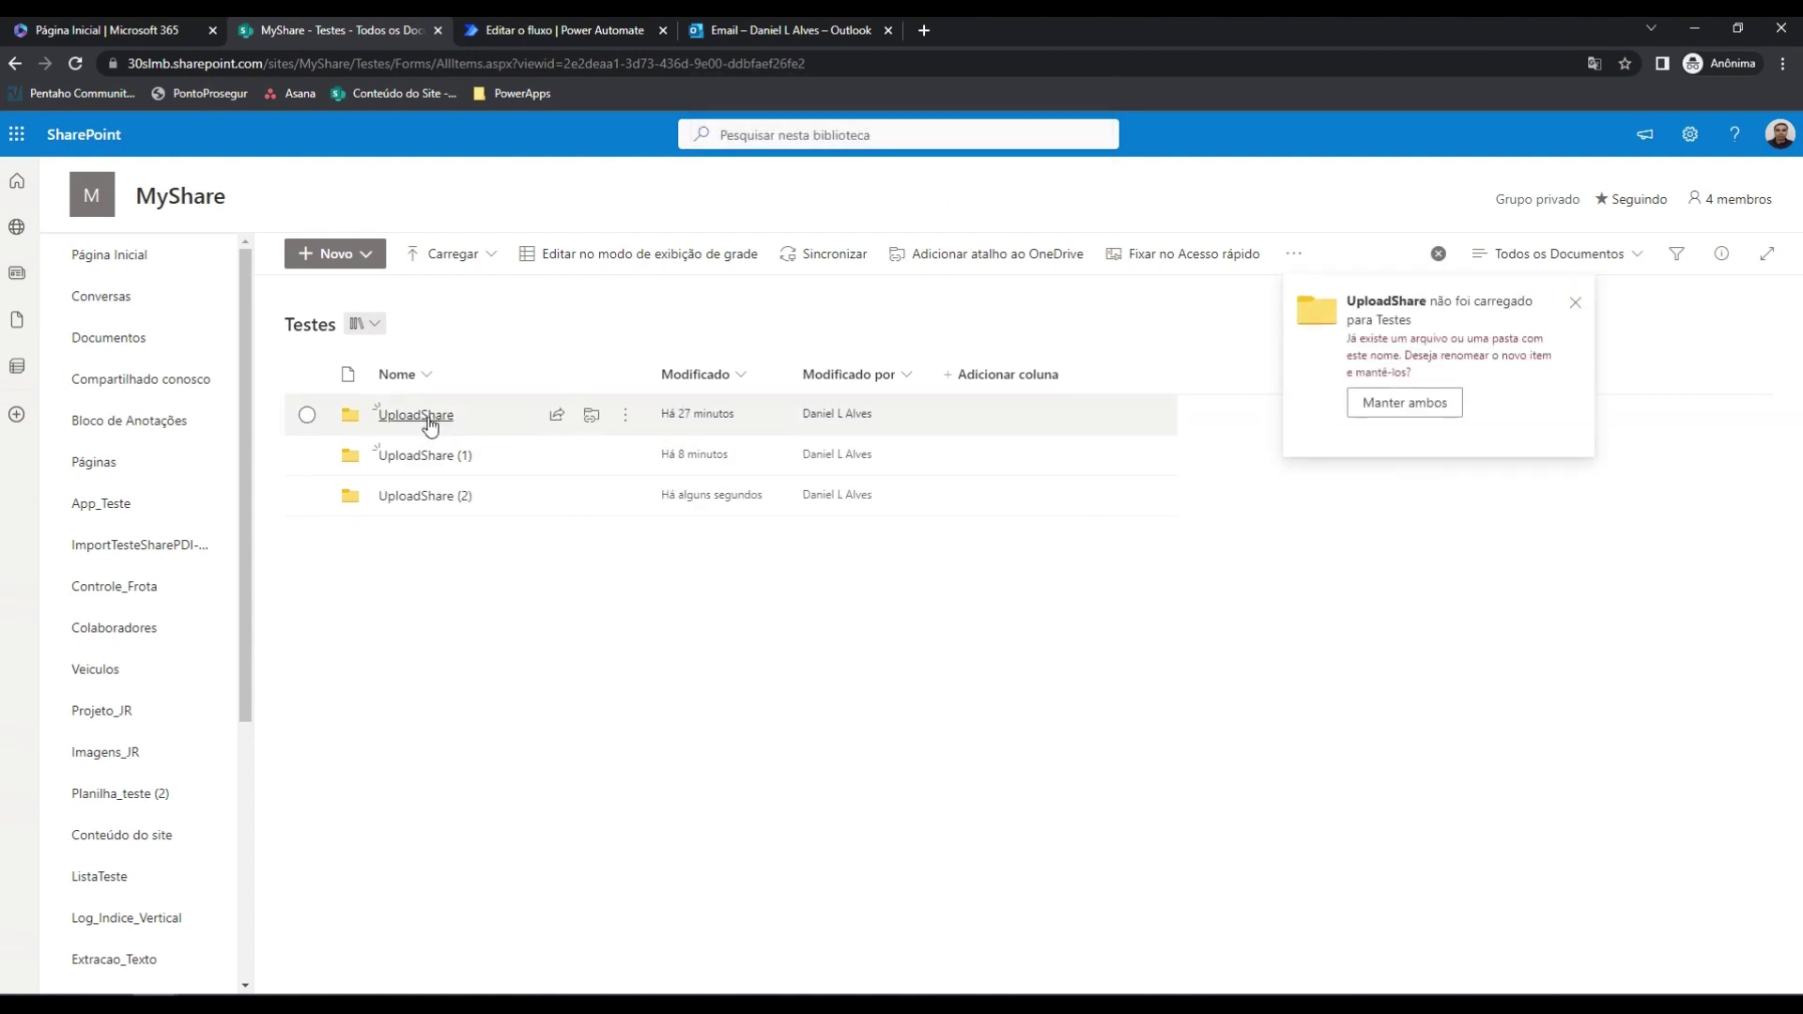
left_click(1405, 402)
left_click(425, 537)
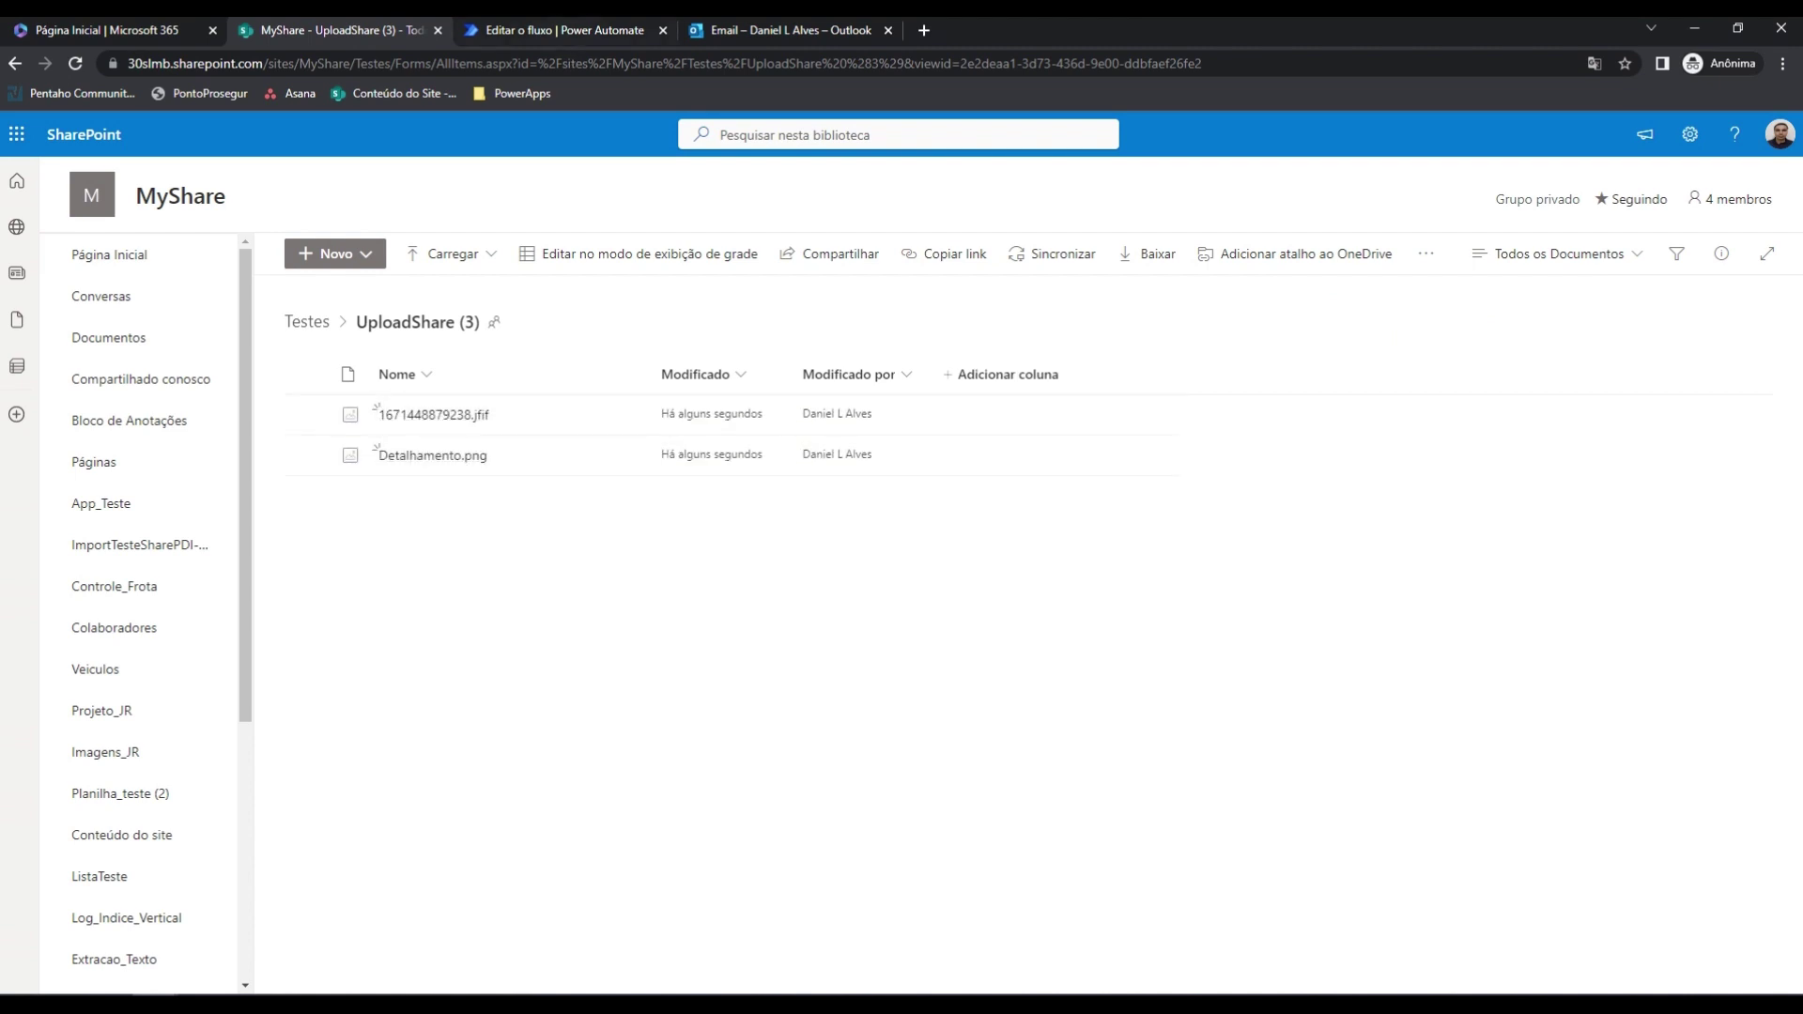
Check the flow run in Power Automate, and open the newest Envio de Arquivos email in Outlook to examine its attachments
key("ctrl+Tab")
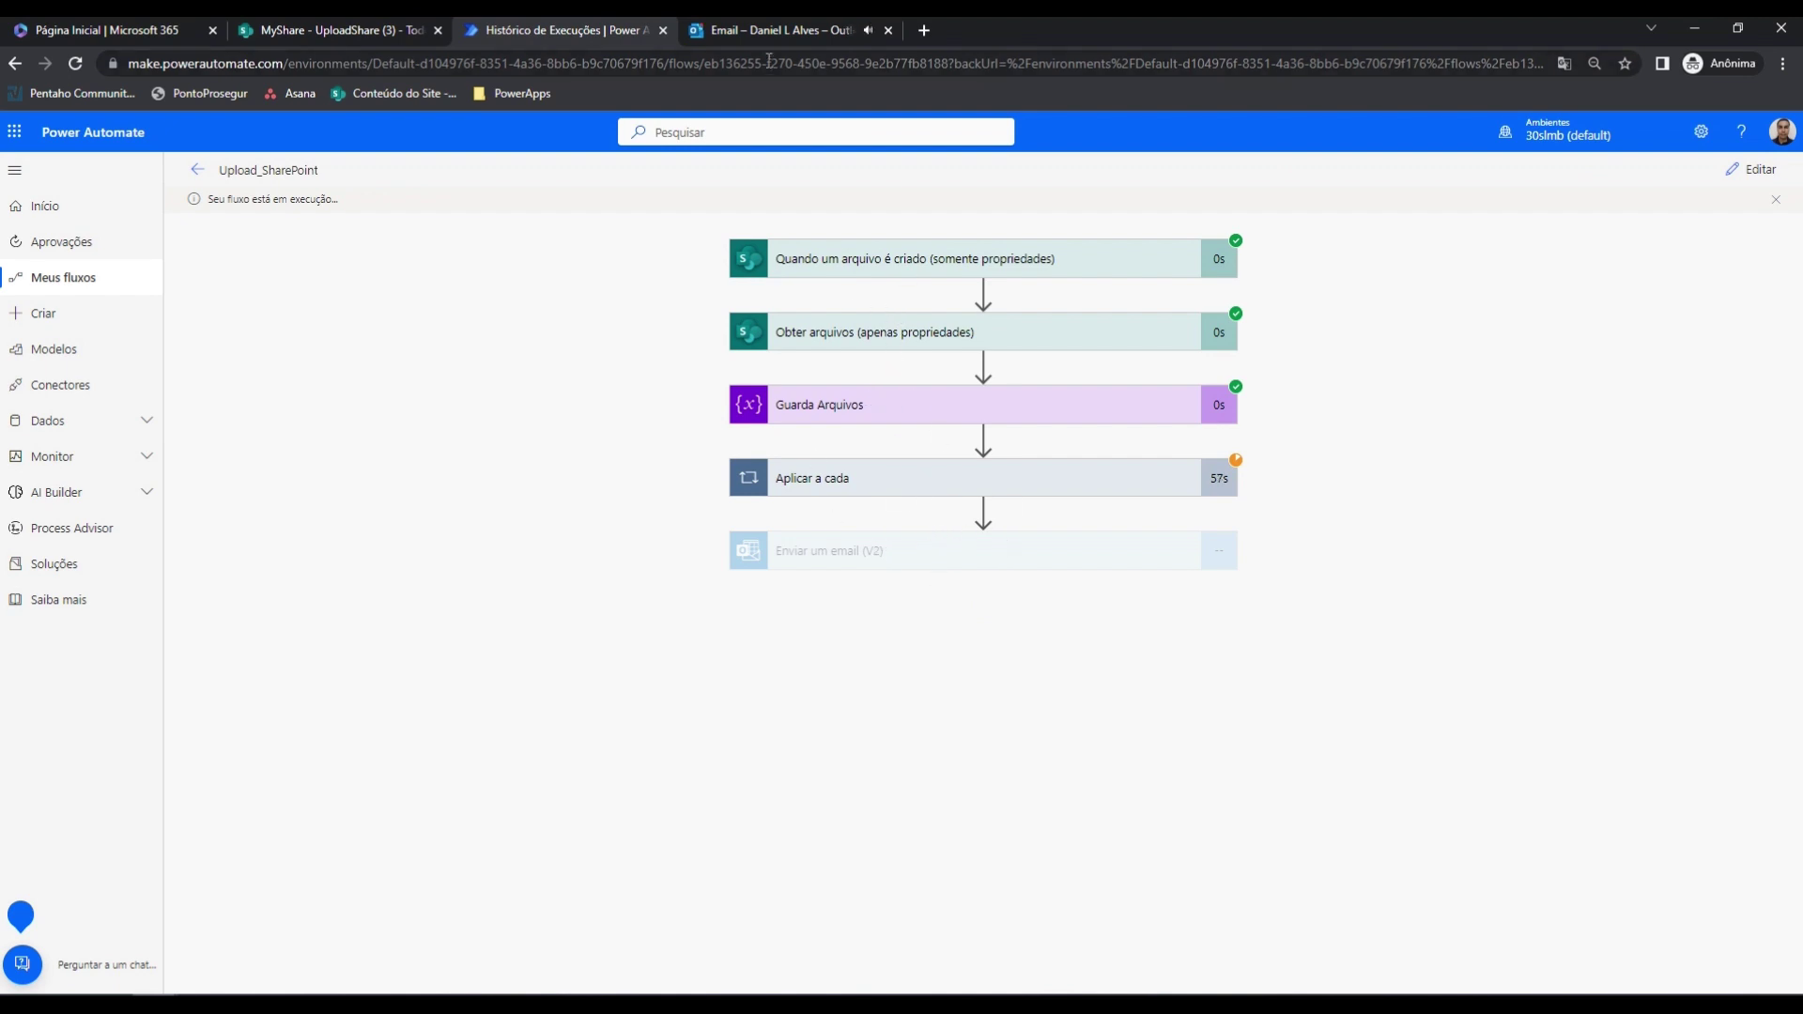
left_click(779, 26)
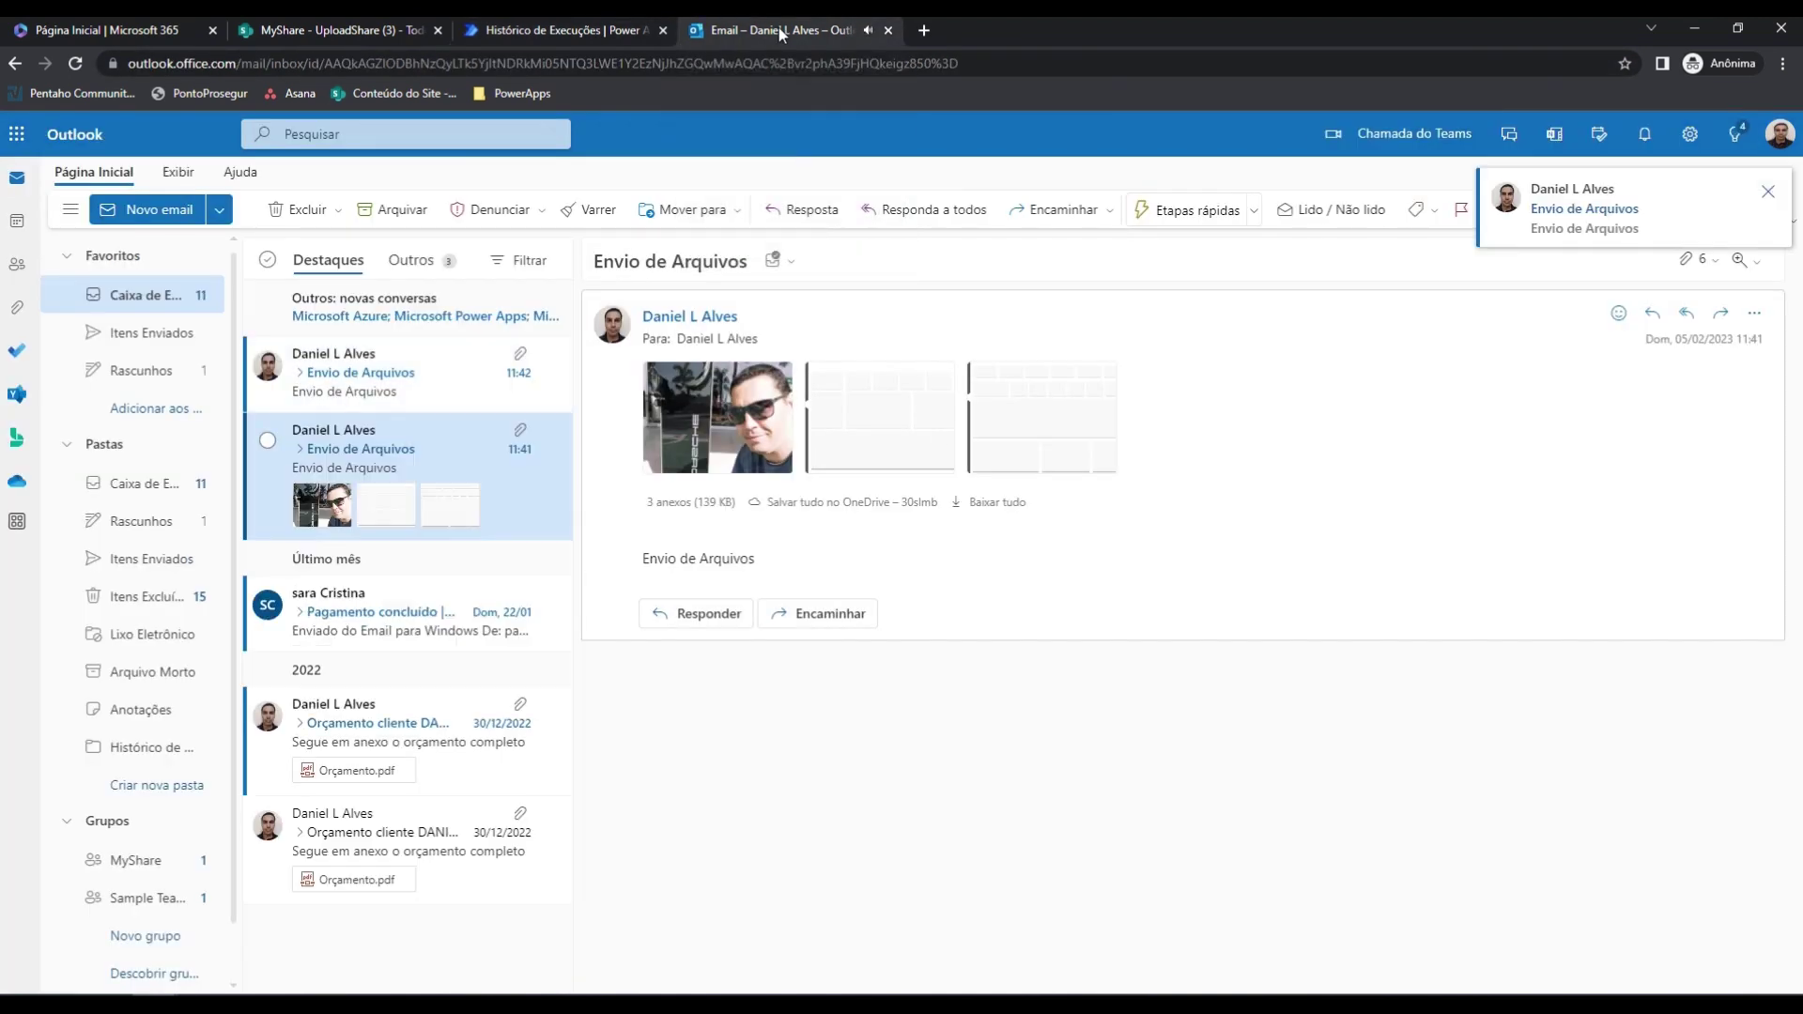
left_click(376, 387)
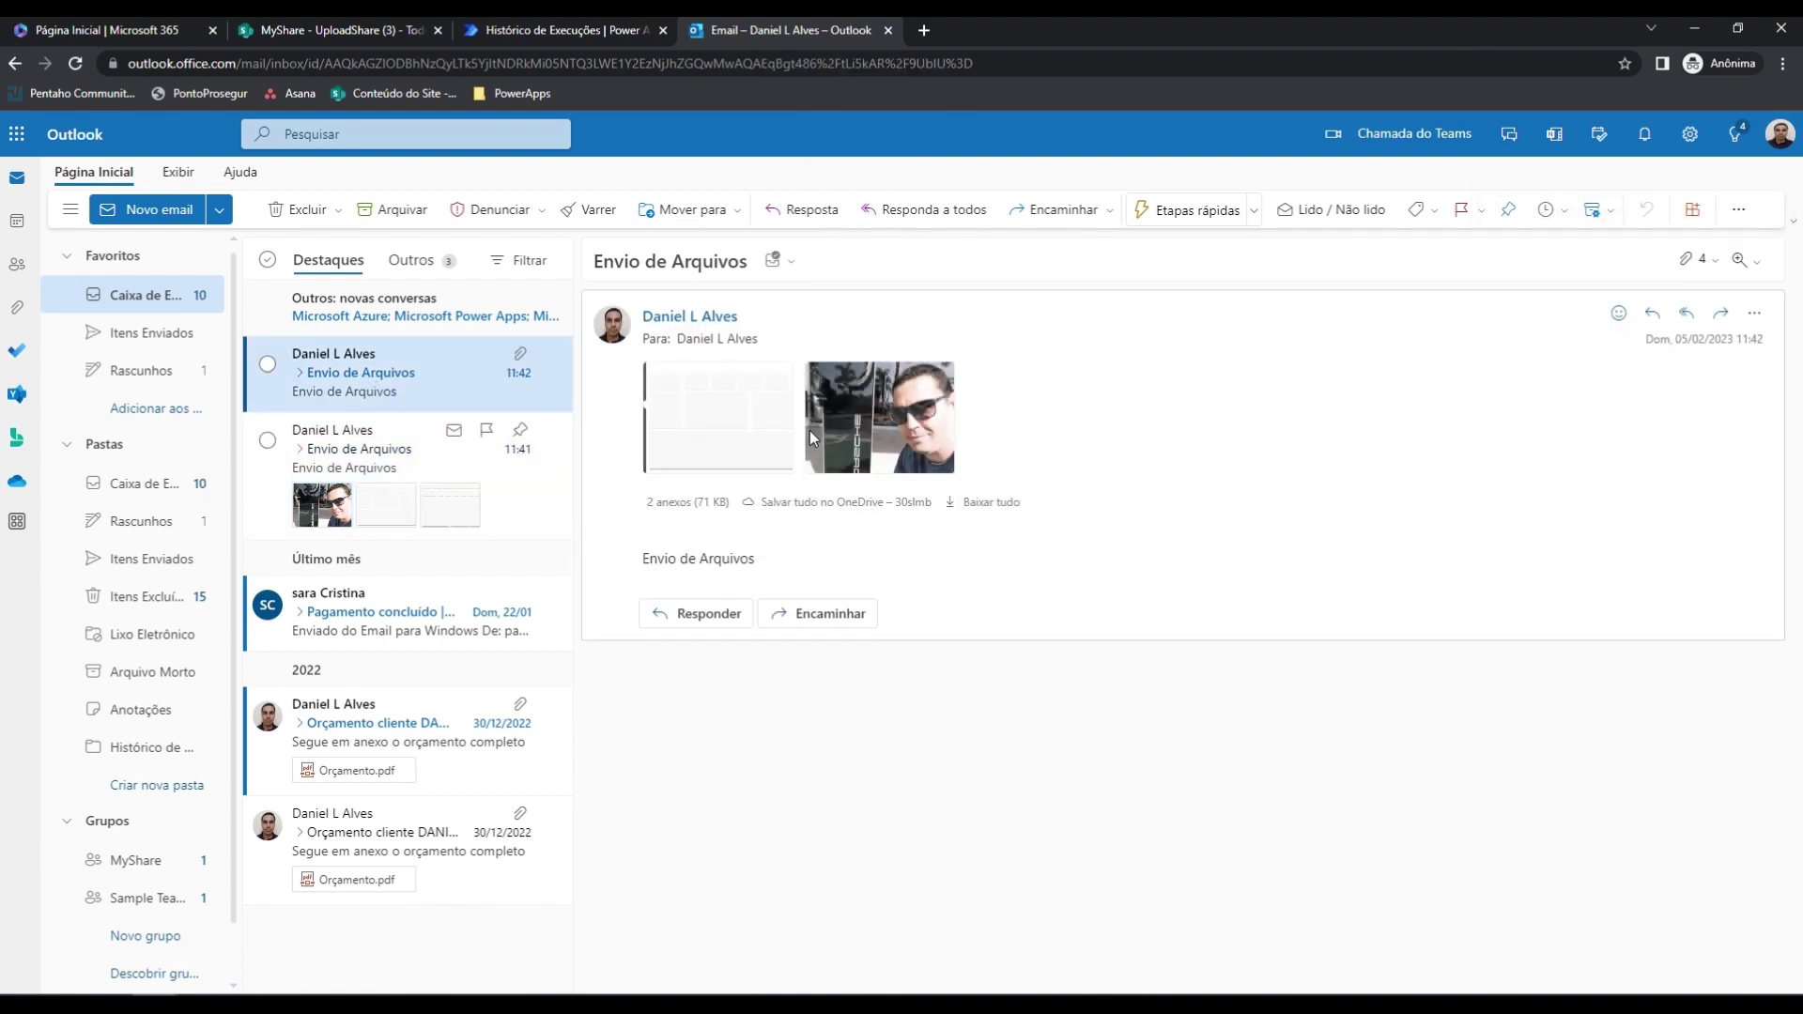